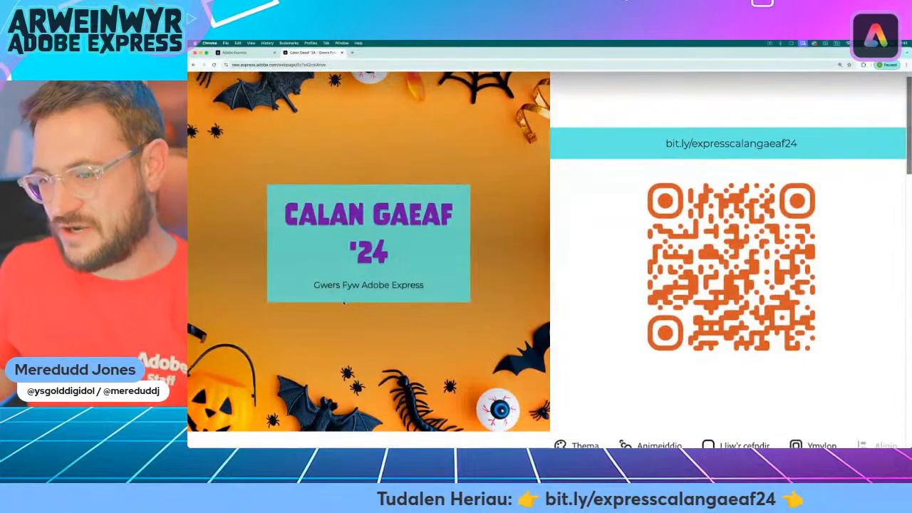
Step: Look through the Calan Gaeaf '24 challenge page as far as the Her 1 animation brief and its example
{"action": "scroll", "coordinate": [344, 304], "scroll_direction": "down", "scroll_amount": 4}
{"action": "scroll", "coordinate": [343, 304], "scroll_direction": "down", "scroll_amount": 3}
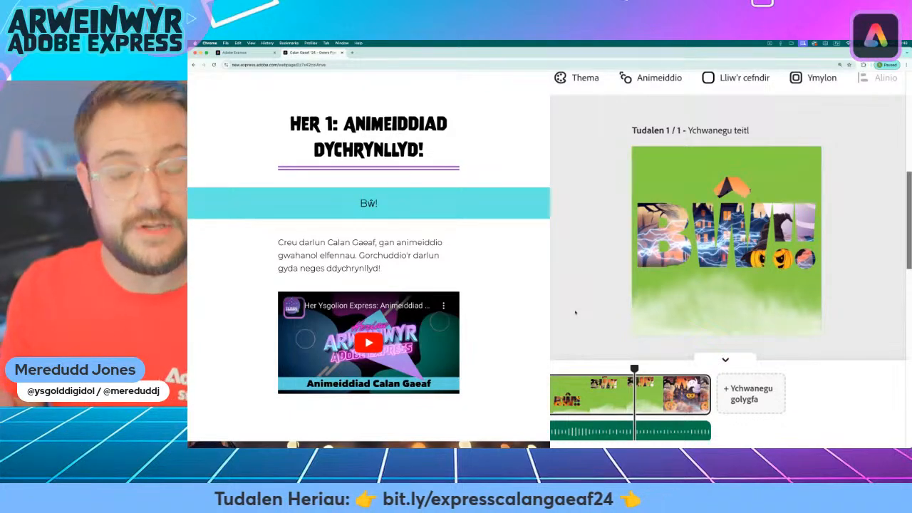
{"action": "scroll", "coordinate": [243, 315], "scroll_direction": "down", "scroll_amount": 1}
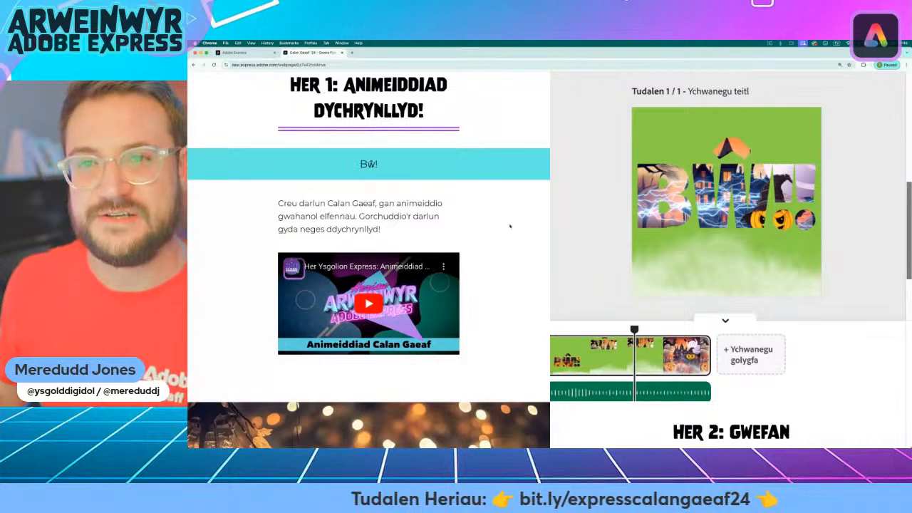
Step: Switch to Adobe Express and set its preferred language to Cymraeg (Y Deyrnas Unedig), closing the settings
{"action": "left_click", "coordinate": [239, 53]}
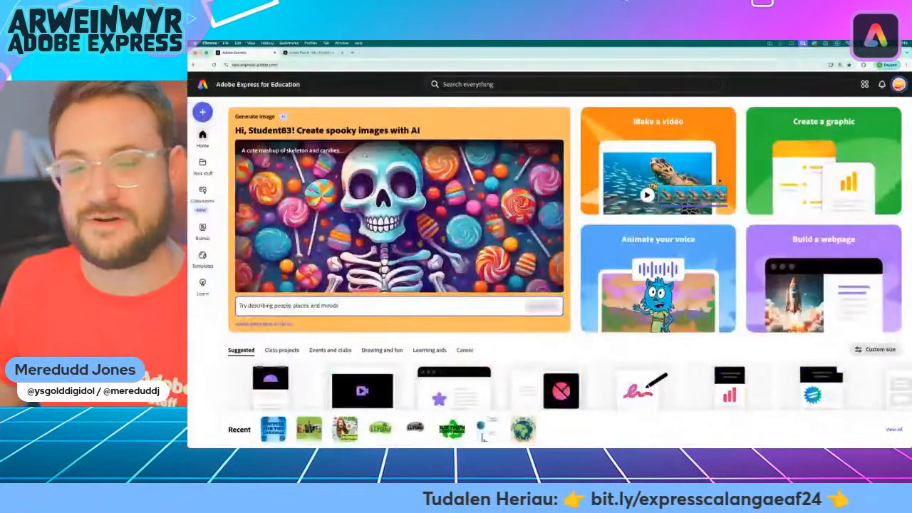
{"action": "left_click", "coordinate": [874, 102]}
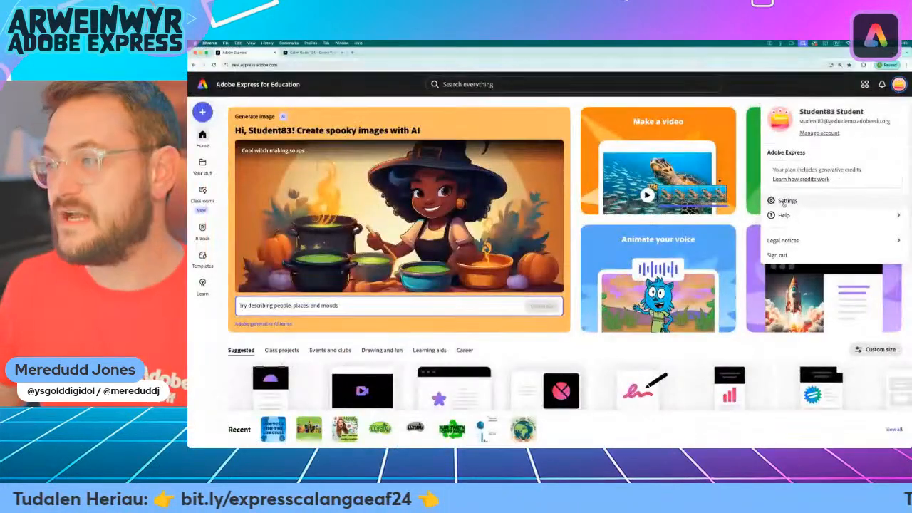
{"action": "left_click", "coordinate": [784, 202]}
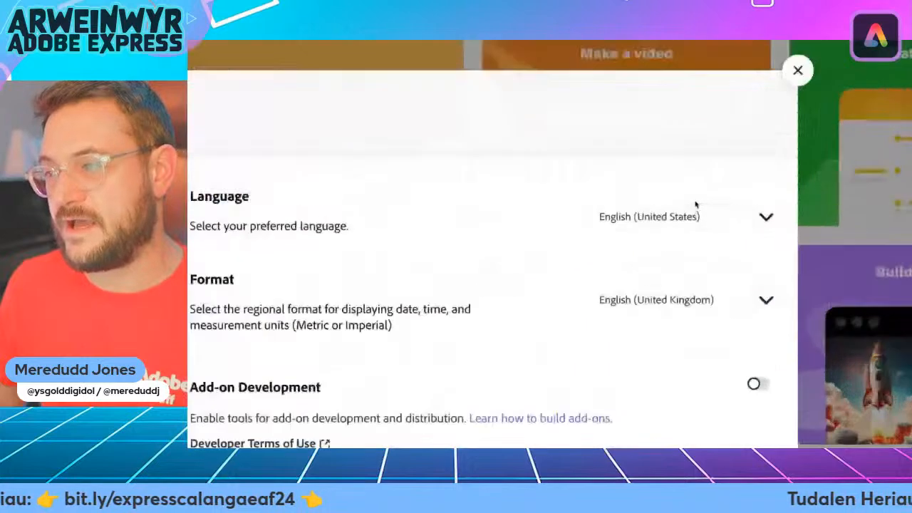
{"action": "left_click", "coordinate": [805, 230]}
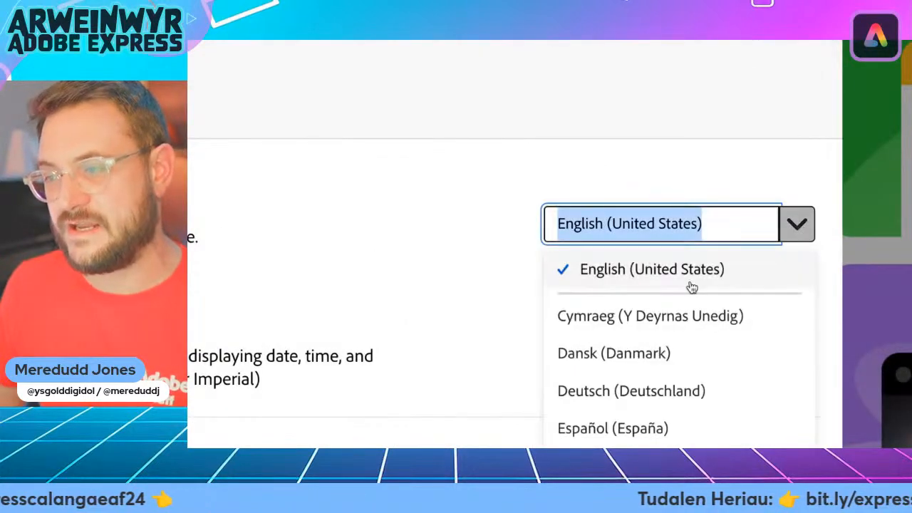
{"action": "left_click", "coordinate": [640, 316]}
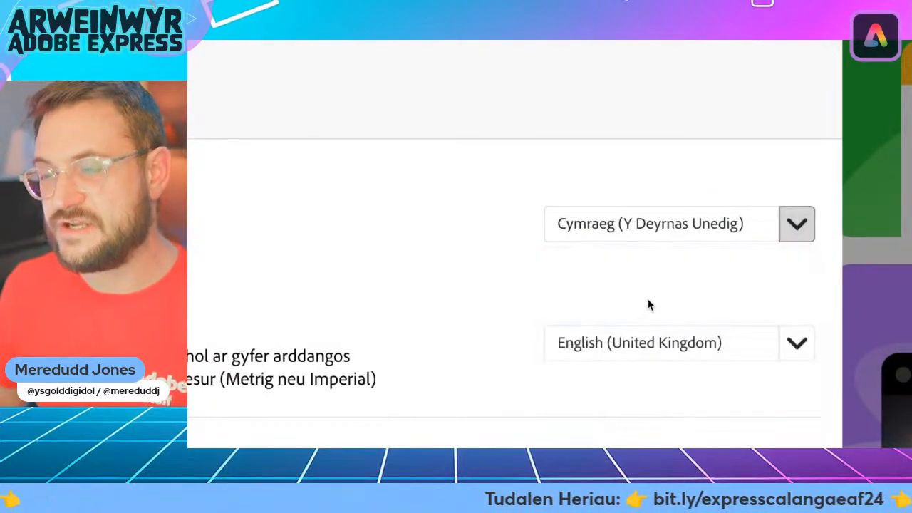
{"action": "left_click", "coordinate": [751, 130]}
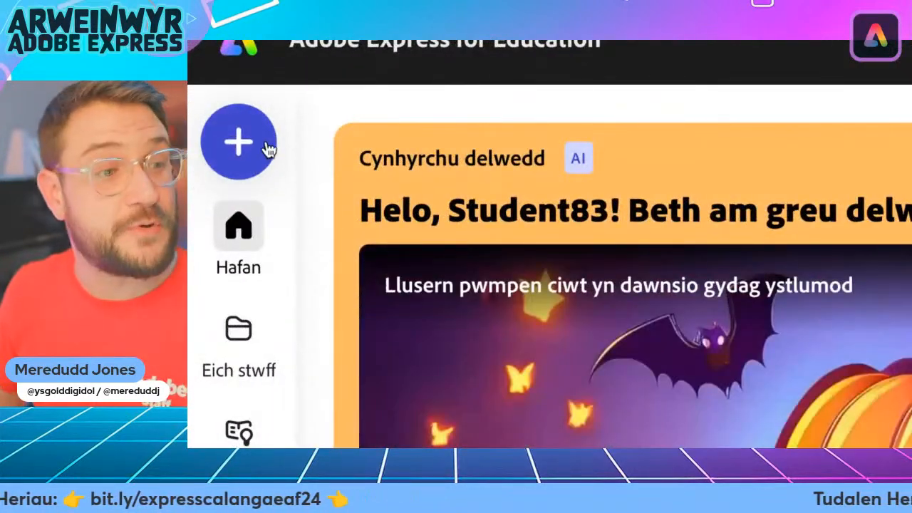
Step: Create a blank square (1:1) project and start a square (1:1) AI-generated image in it
{"action": "left_click", "coordinate": [264, 144]}
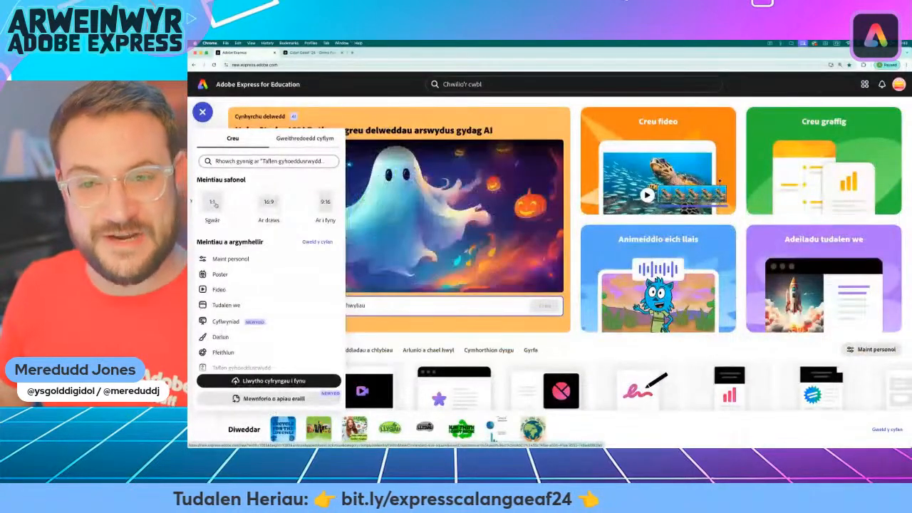
{"action": "left_click", "coordinate": [212, 205]}
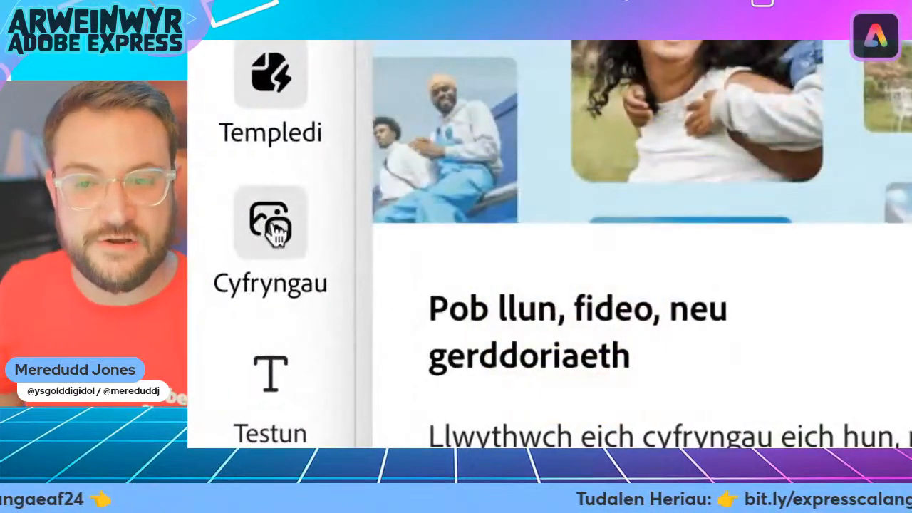
{"action": "left_click", "coordinate": [271, 232]}
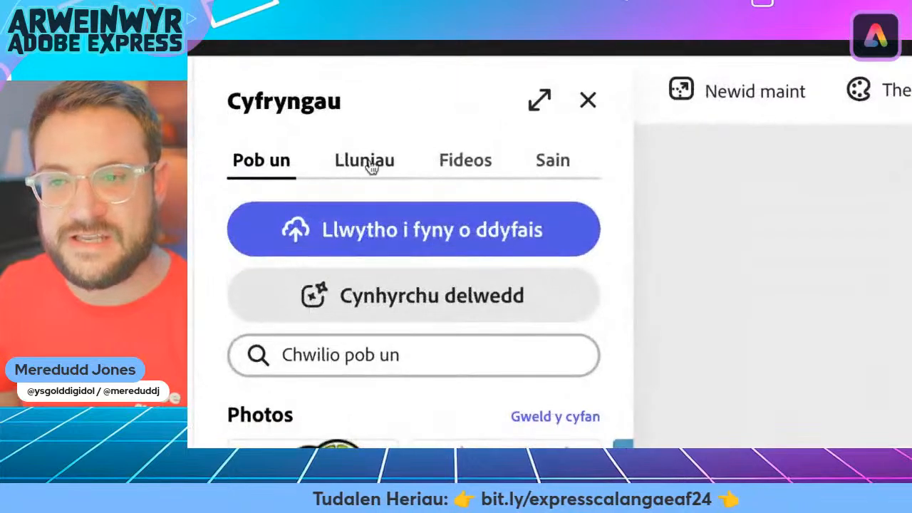
{"action": "left_click", "coordinate": [272, 130]}
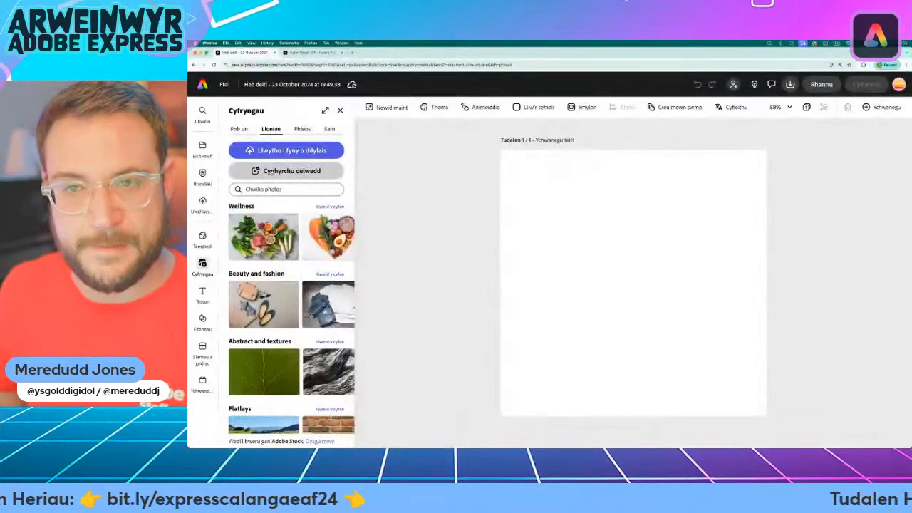
{"action": "left_click", "coordinate": [355, 305]}
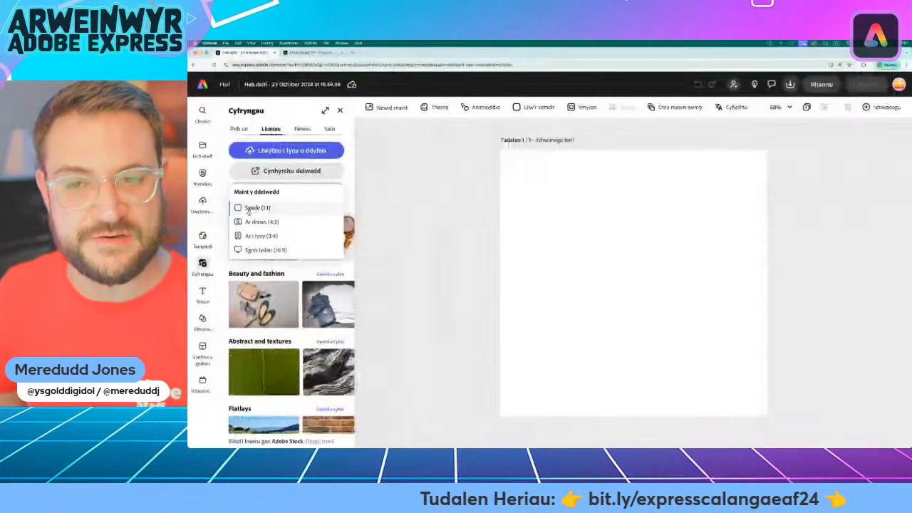
{"action": "left_click", "coordinate": [290, 215]}
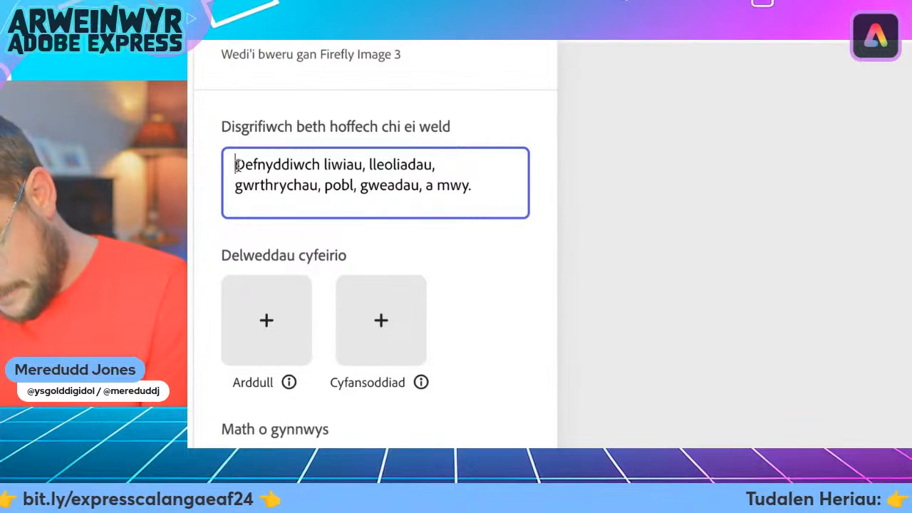
Step: Enter "Coedwig ddychrynllyd. Calan gaeaf." as the description of the image to generate
{"action": "type", "text": "Coedwig"}
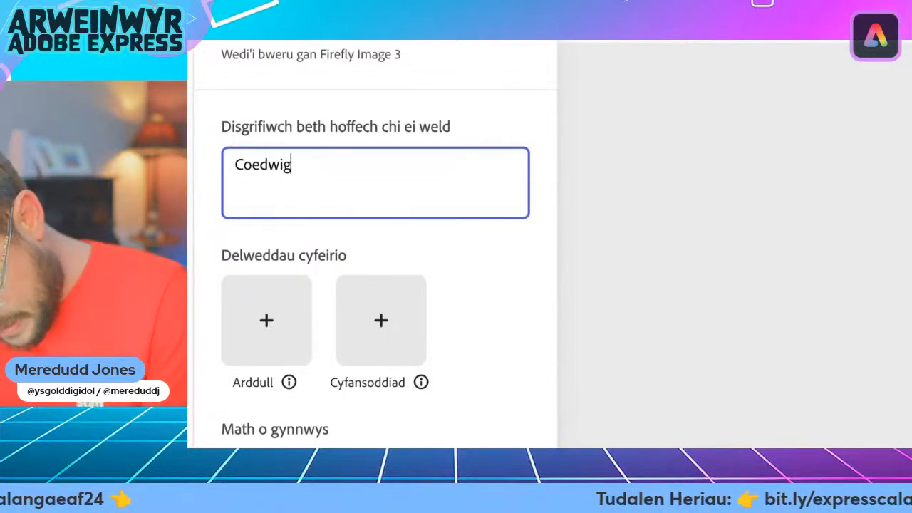
{"action": "type", "text": " ddychrynlly"}
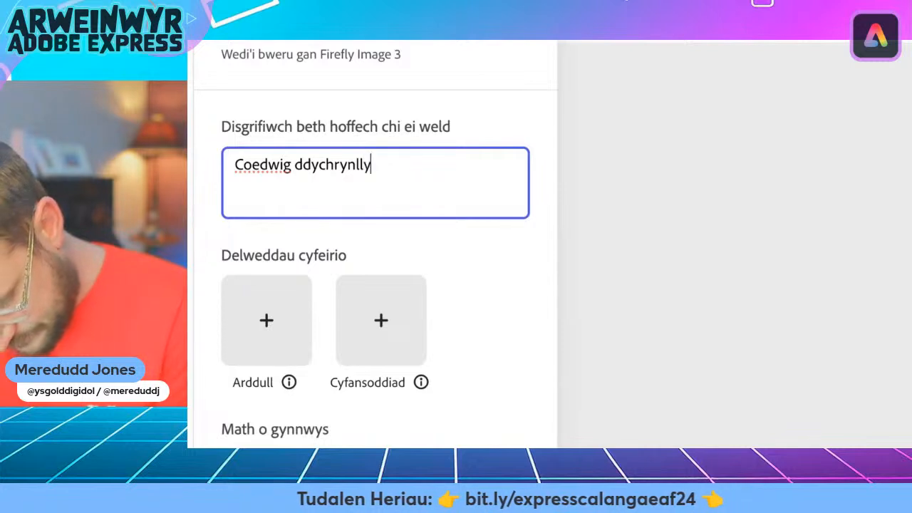
{"action": "type", "text": "d. Calan g"}
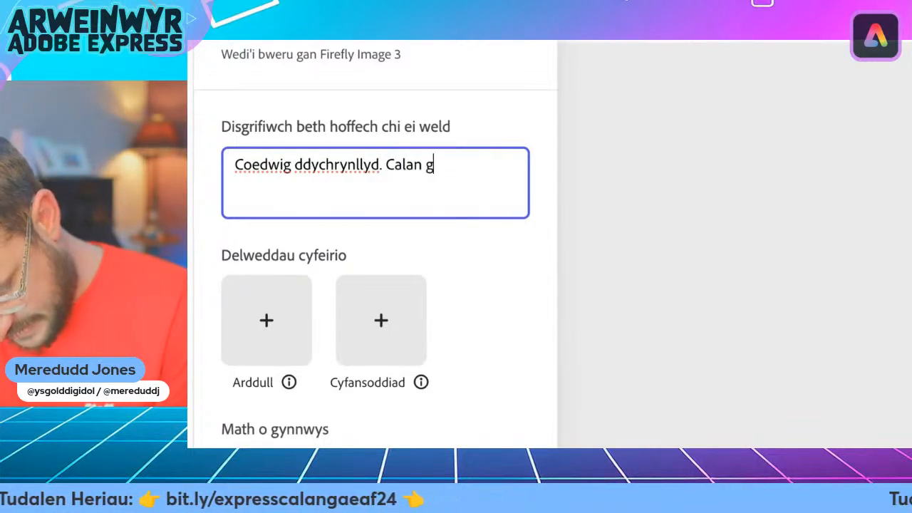
{"action": "type", "text": "aeaf."}
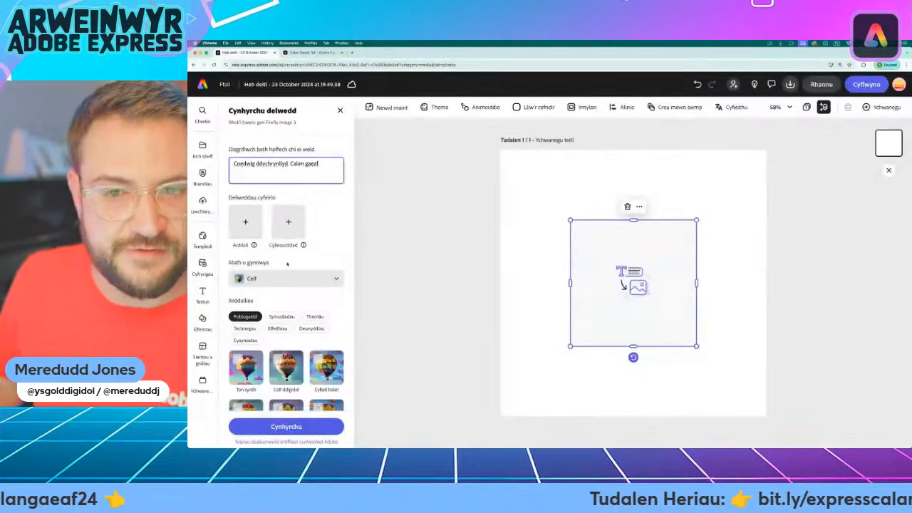
Step: Choose the Llinellau trwm style from the Technegau category and generate the image
{"action": "scroll", "coordinate": [246, 292], "scroll_direction": "down", "scroll_amount": 1}
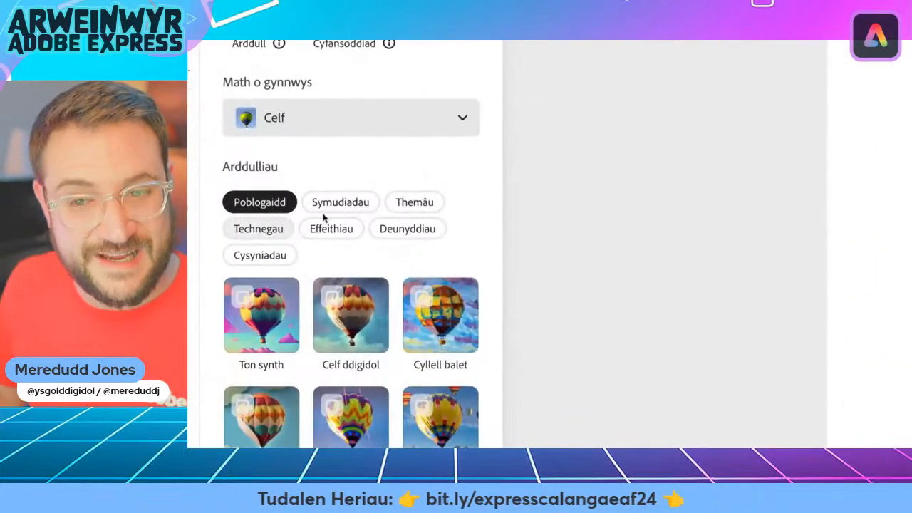
{"action": "left_click", "coordinate": [259, 232]}
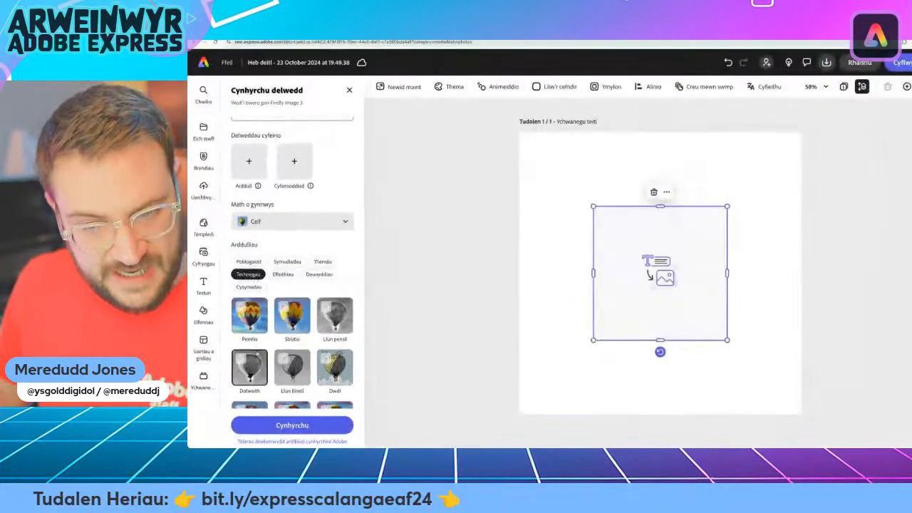
{"action": "scroll", "coordinate": [260, 412], "scroll_direction": "down", "scroll_amount": 1}
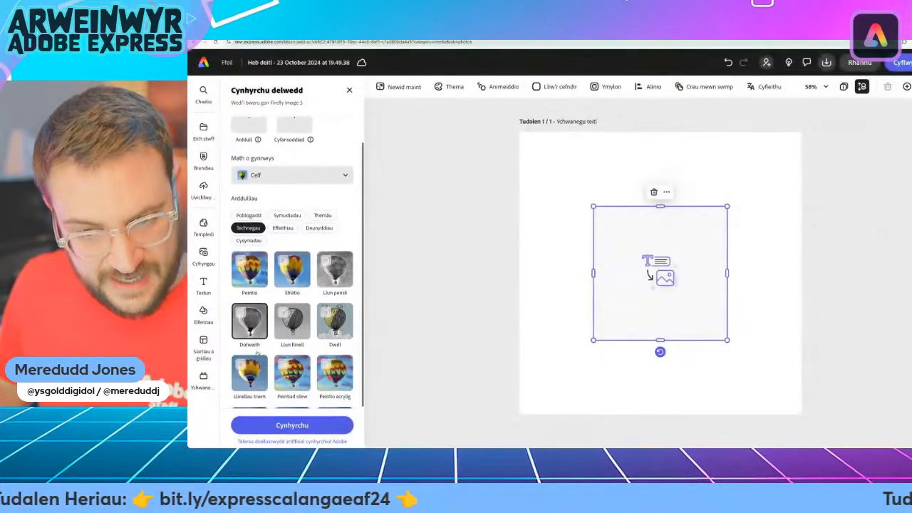
{"action": "left_click", "coordinate": [250, 374]}
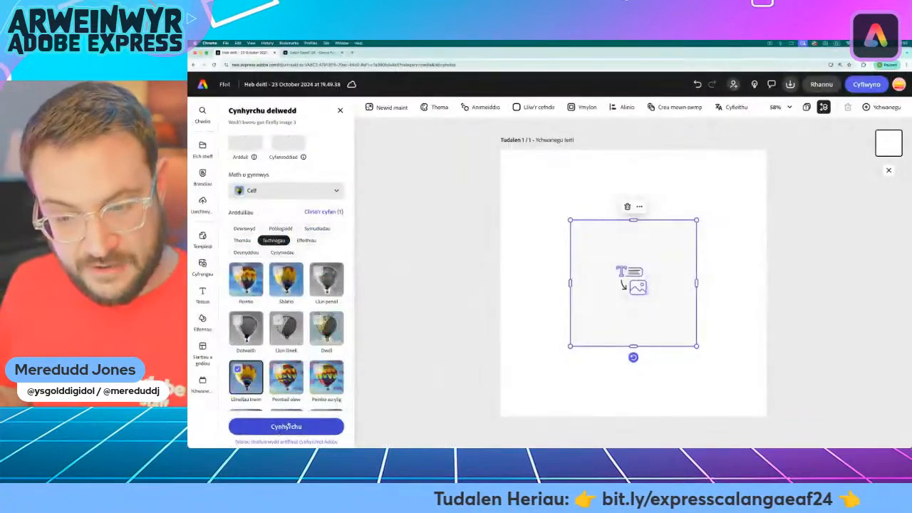
{"action": "left_click", "coordinate": [334, 418]}
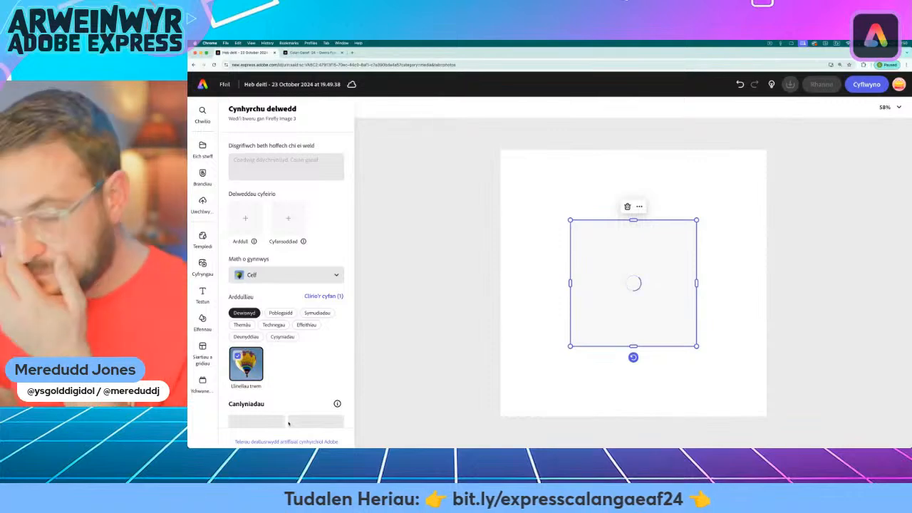
Step: Pick the blue-and-orange forest result and set it as the page background
{"action": "scroll", "coordinate": [285, 398], "scroll_direction": "down", "scroll_amount": 3}
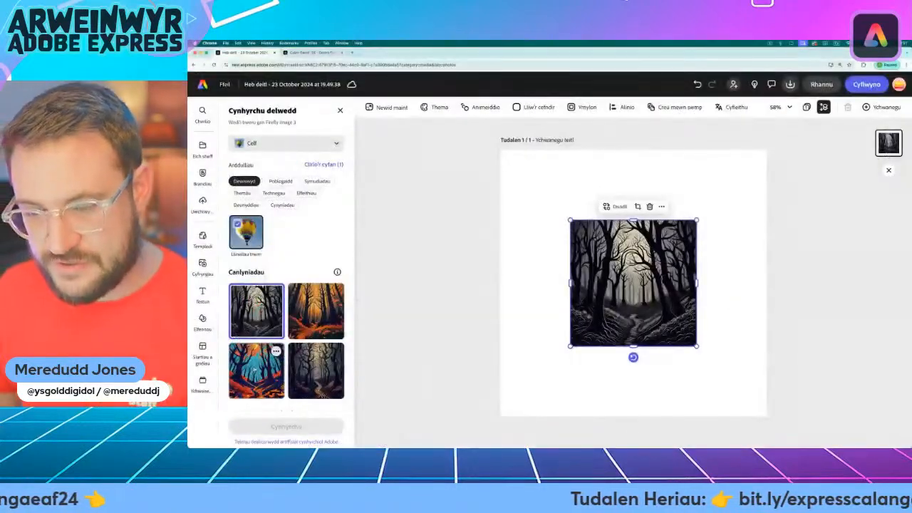
{"action": "left_click", "coordinate": [257, 371]}
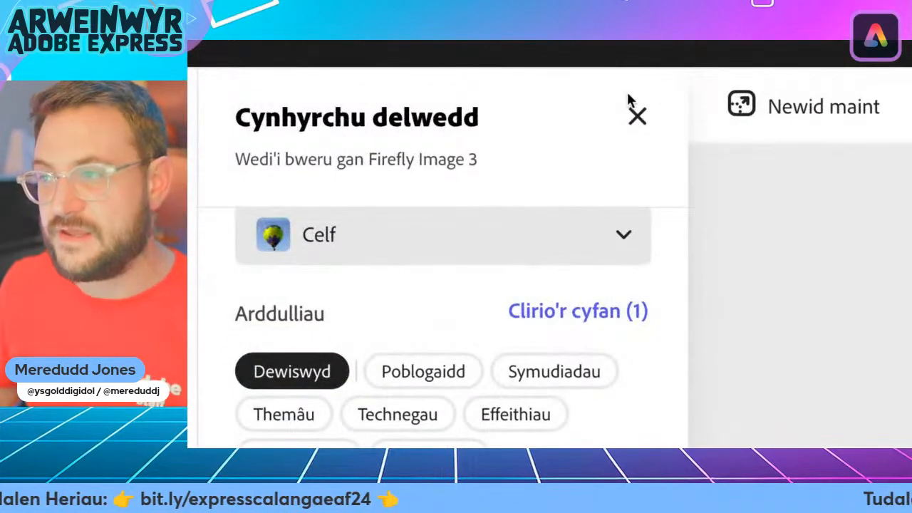
{"action": "left_click", "coordinate": [633, 121]}
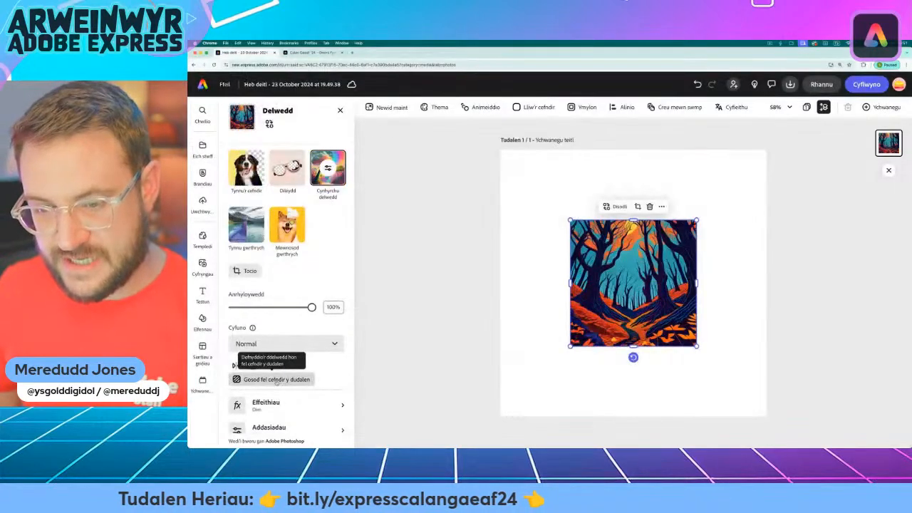
{"action": "left_click", "coordinate": [276, 379]}
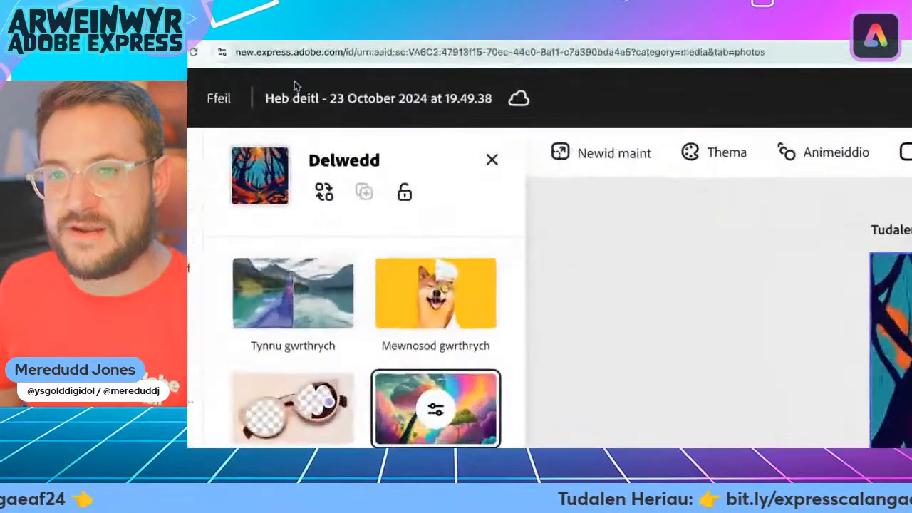
Step: Rename the project as "AnimeiddiadCG Hydref2024"
{"action": "left_click", "coordinate": [277, 84]}
{"action": "key", "text": "super+a"}
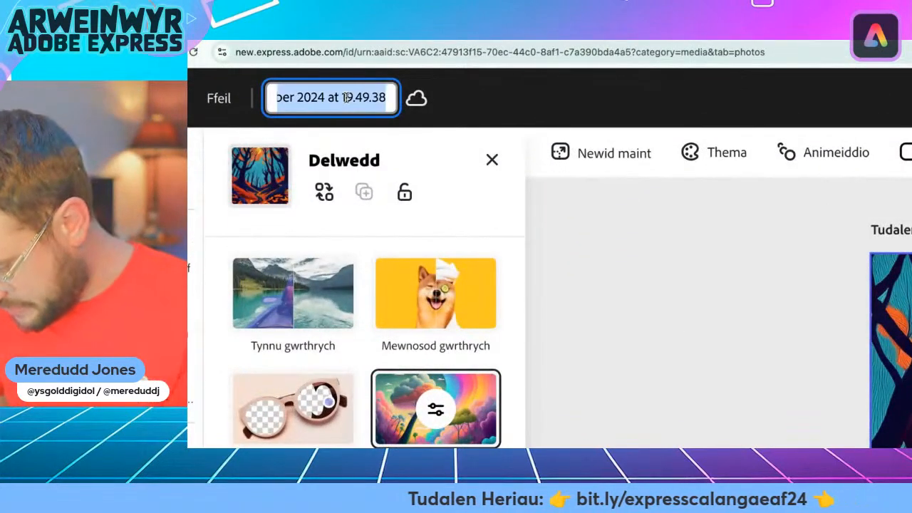
{"action": "type", "text": "Animeiddiad"}
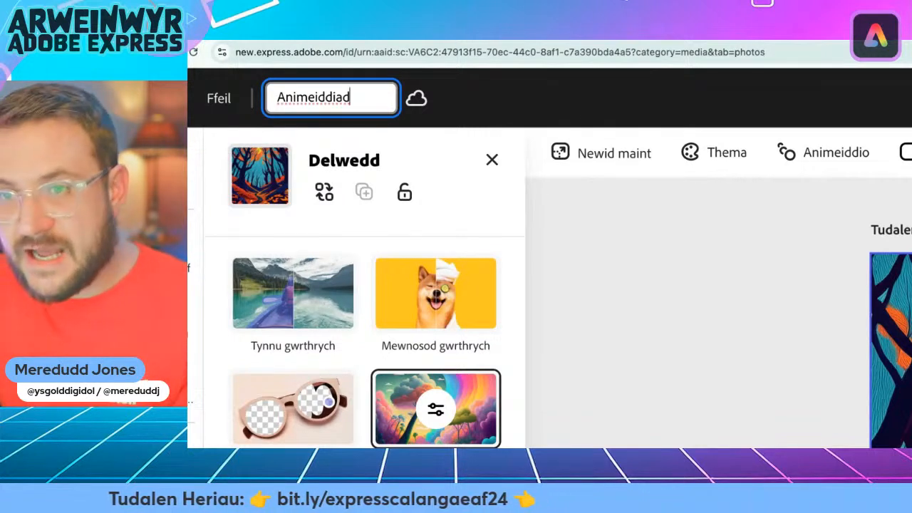
{"action": "type", "text": "CG Hyd"}
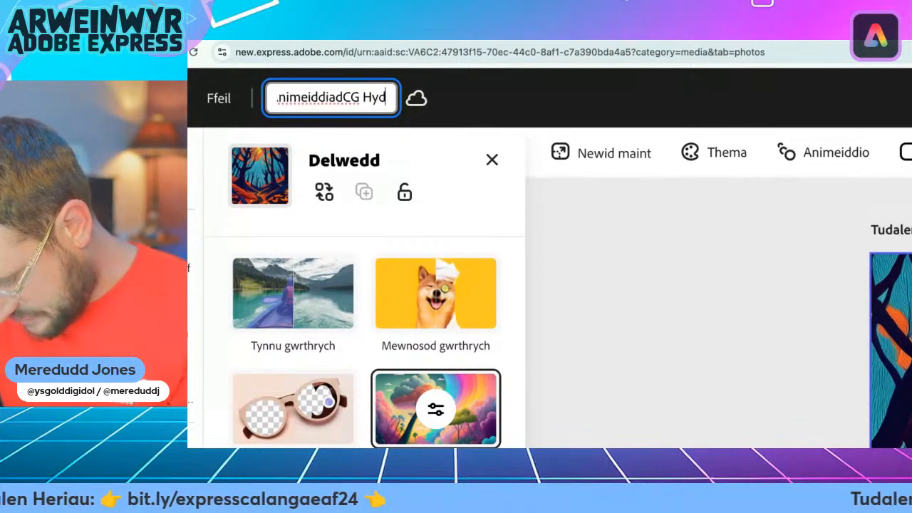
{"action": "type", "text": "ref2024"}
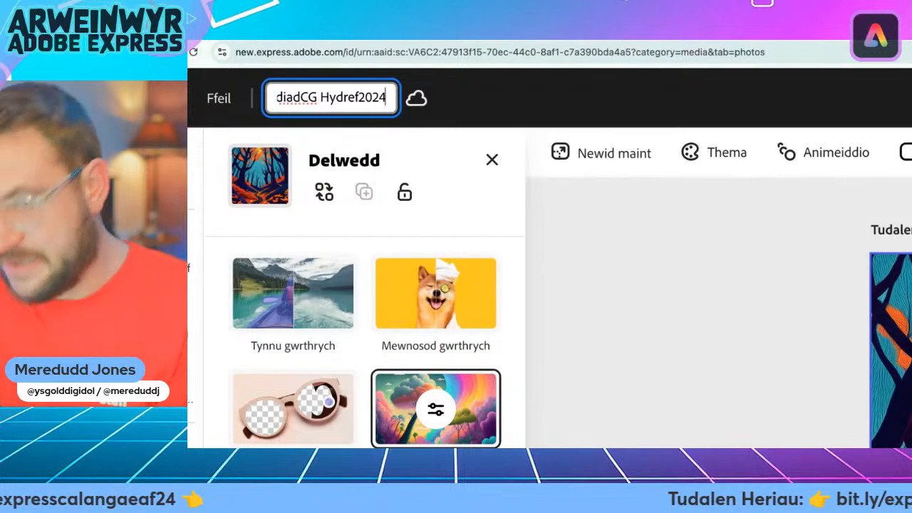
{"action": "key", "text": "Return"}
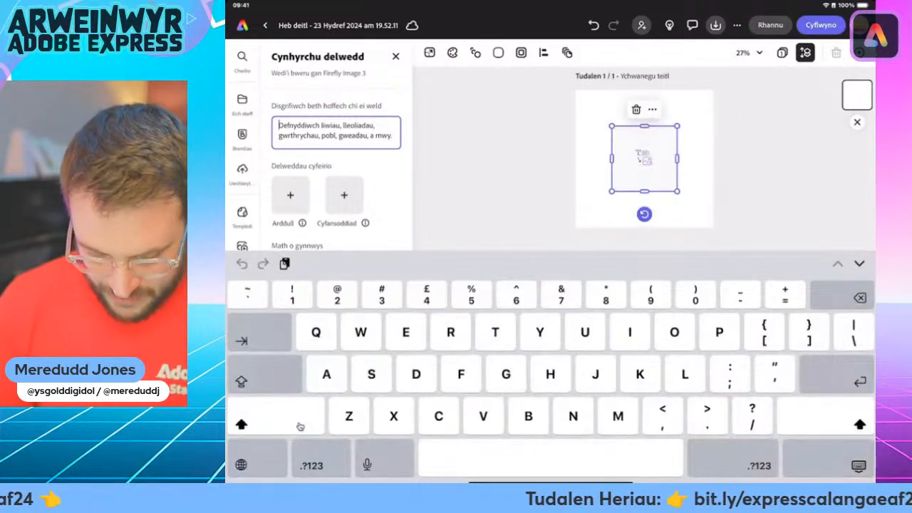
Step: Enter "Tŷ bwganod dychrynllyd." as the description of the image to generate
{"action": "type", "text": "T"}
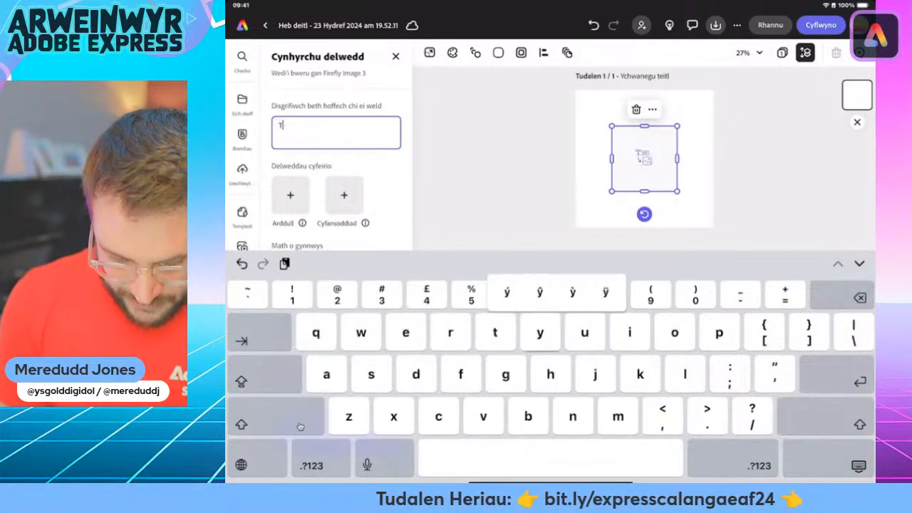
{"action": "type", "text": "ŷ"}
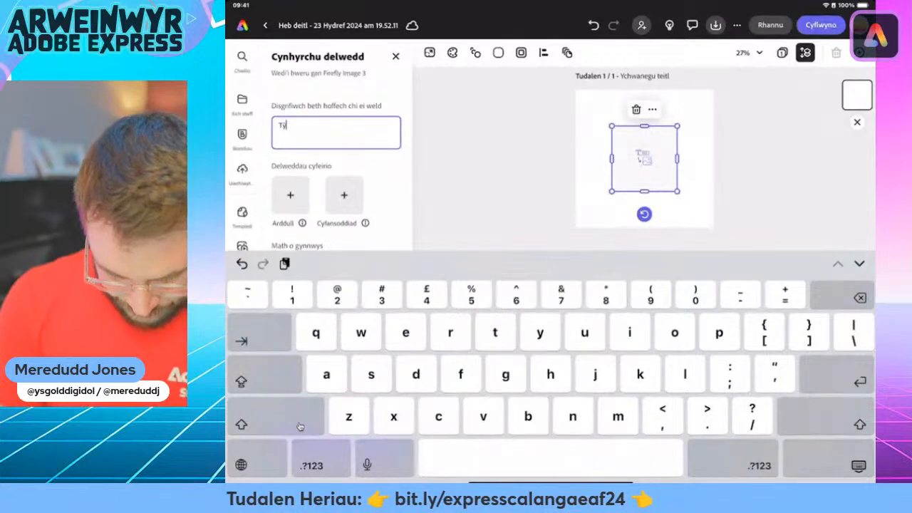
{"action": "type", "text": " bwgano"}
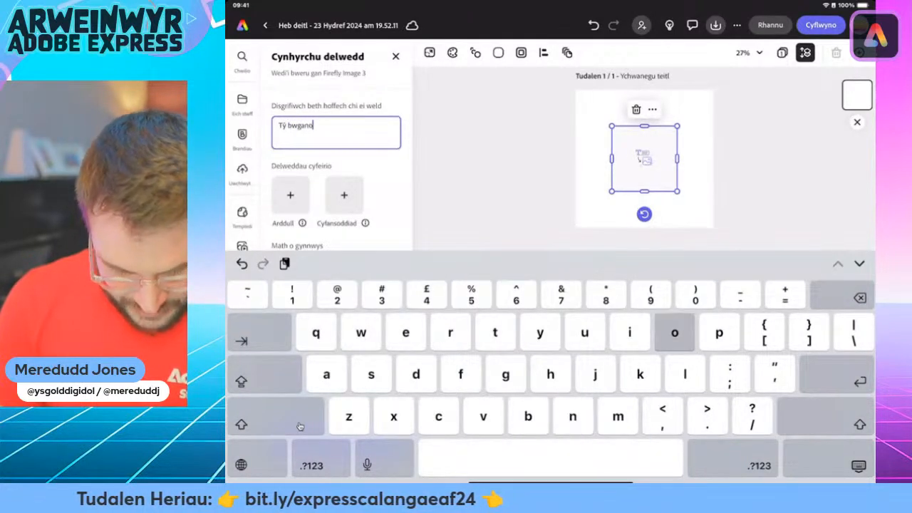
{"action": "type", "text": "d dychrynllyd."}
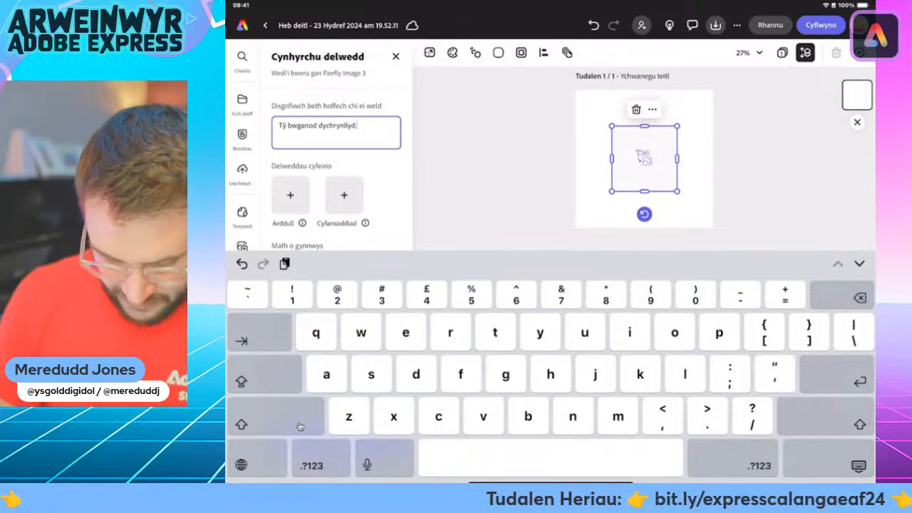
{"action": "left_click", "coordinate": [858, 465]}
Step: Choose the Peintiad olew style from the Technegau category and generate the image
{"action": "scroll", "coordinate": [300, 425], "scroll_direction": "down", "scroll_amount": 3}
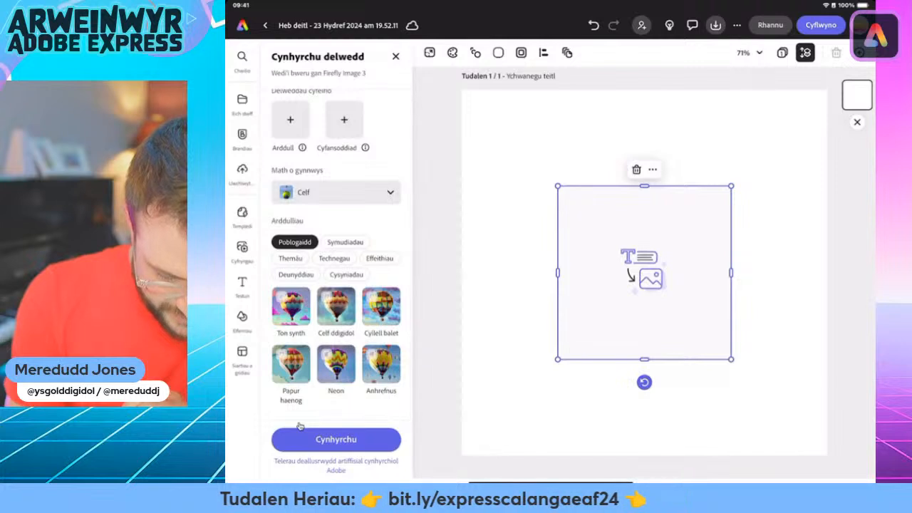
{"action": "left_click", "coordinate": [334, 258]}
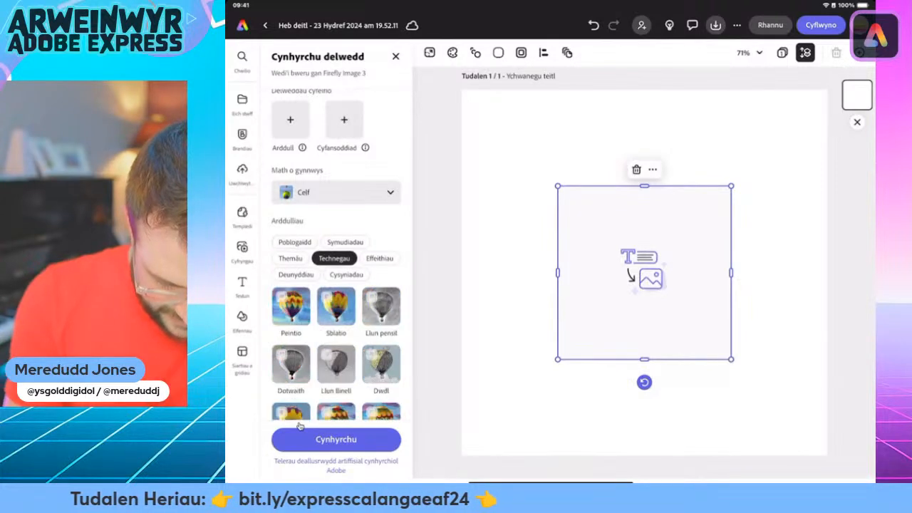
{"action": "scroll", "coordinate": [300, 426], "scroll_direction": "down", "scroll_amount": 2}
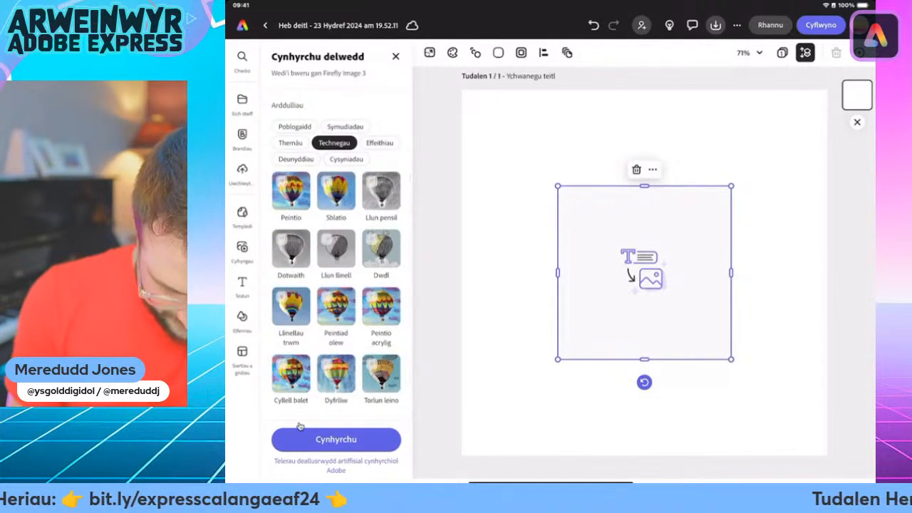
{"action": "left_click", "coordinate": [336, 307]}
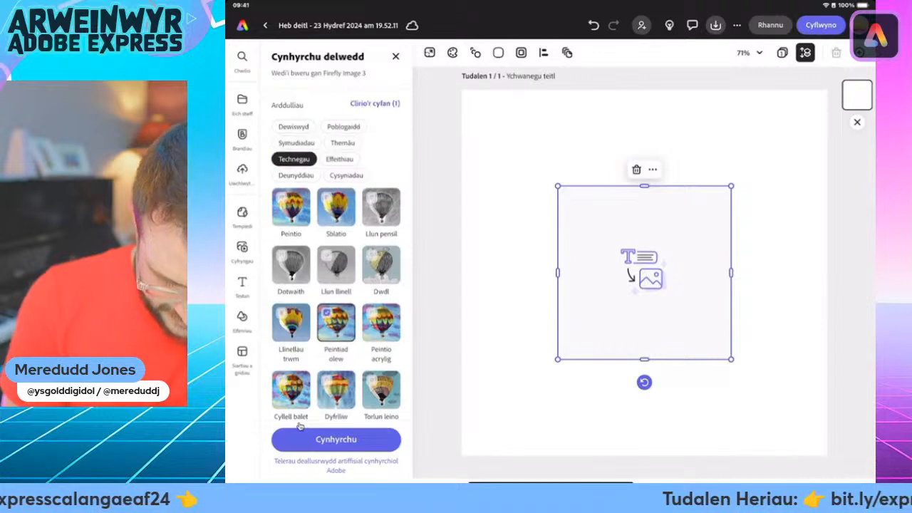
{"action": "left_click", "coordinate": [300, 428]}
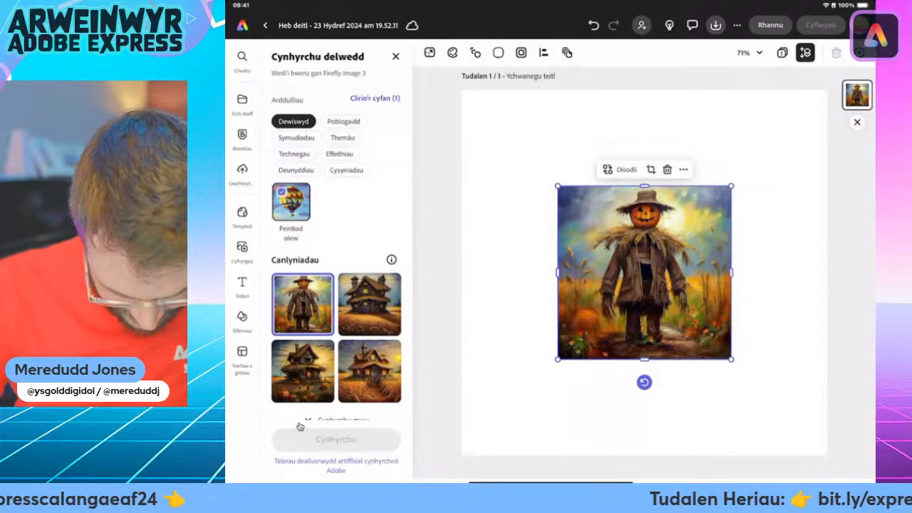
Step: Pick the thatched haunted house result with pumpkins in the foreground and set it as the page background
{"action": "left_click", "coordinate": [369, 305]}
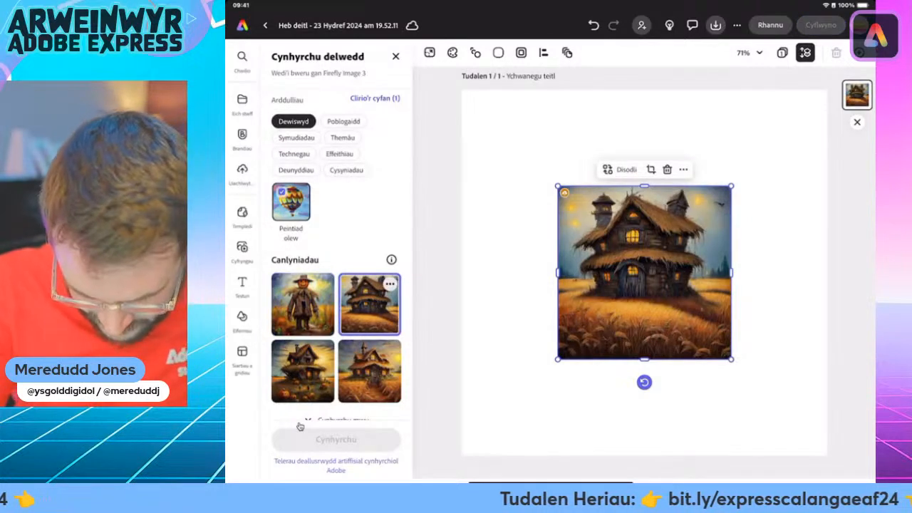
{"action": "left_click", "coordinate": [302, 370]}
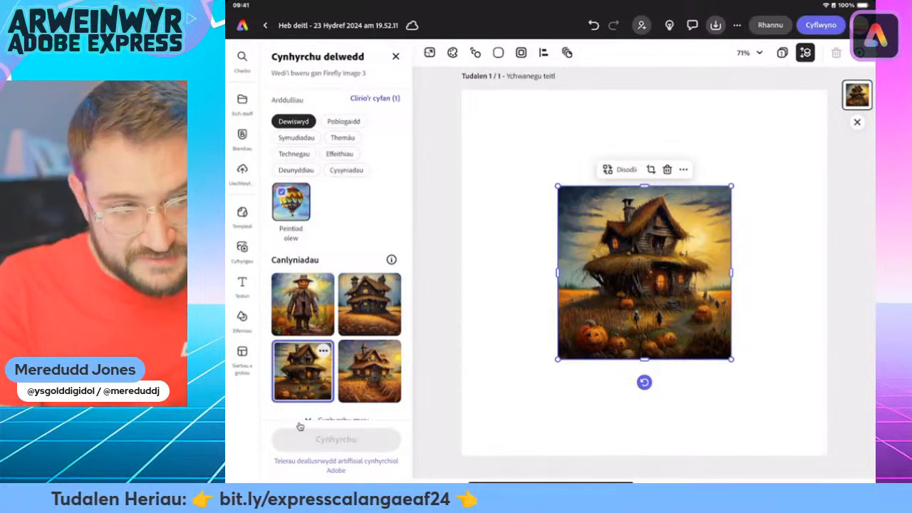
{"action": "key", "text": "Escape"}
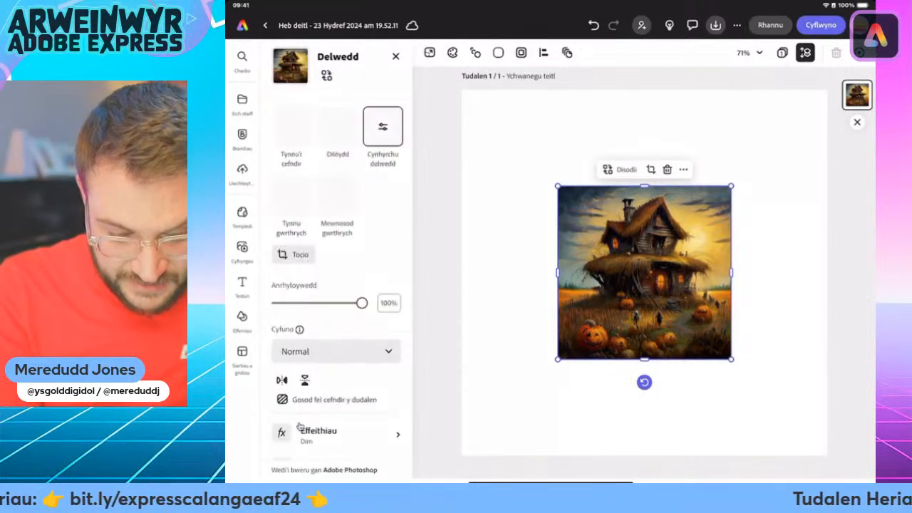
{"action": "left_click", "coordinate": [313, 399]}
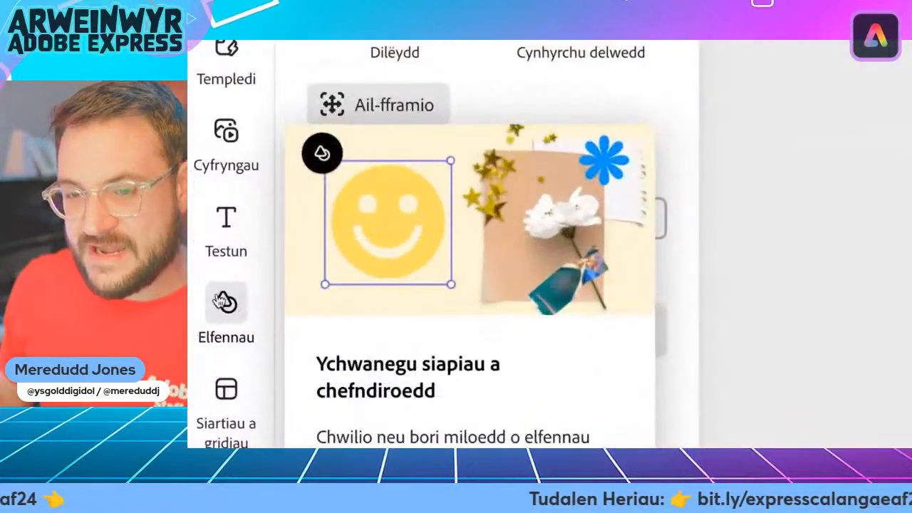
Step: Search the design assets in the elements library for "halloween"
{"action": "left_click", "coordinate": [225, 302]}
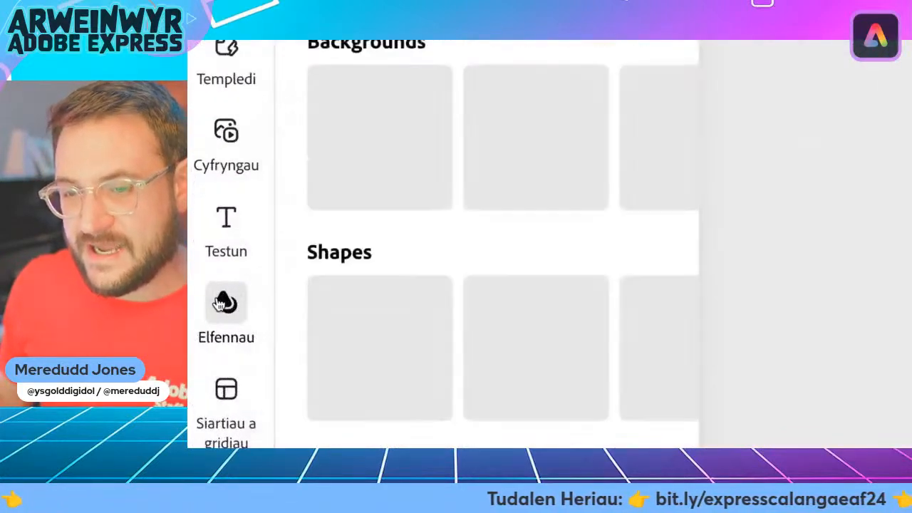
{"action": "left_click", "coordinate": [279, 128]}
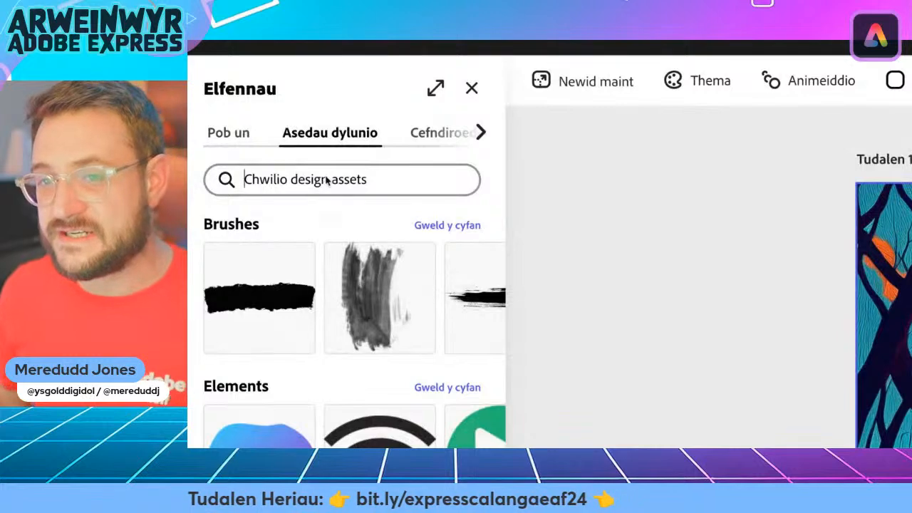
{"action": "left_click", "coordinate": [325, 178]}
{"action": "type", "text": "ha"}
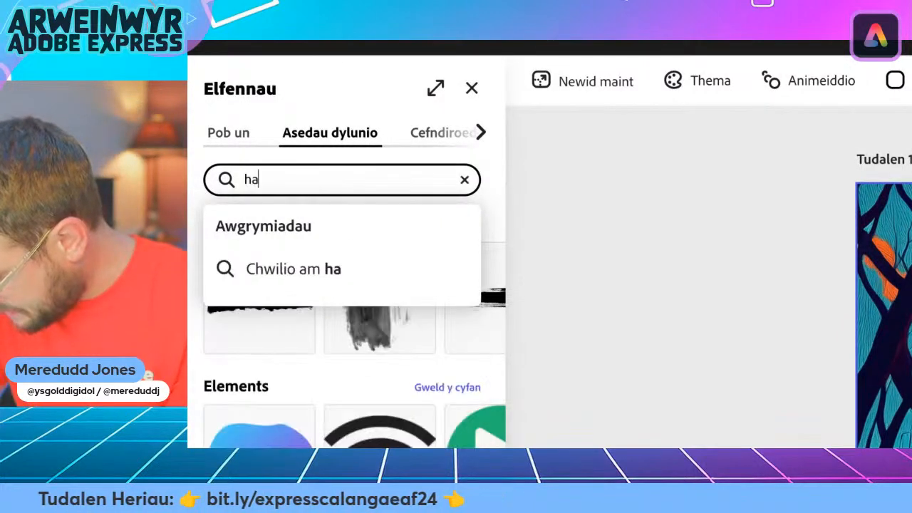
{"action": "type", "text": "lloween"}
{"action": "key", "text": "Return"}
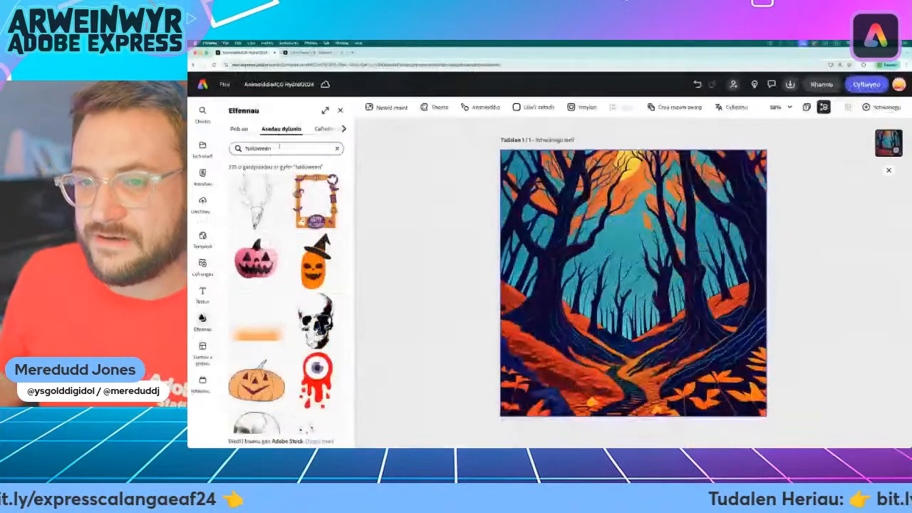
Step: Add the orange pumpkin in a witch's hat and the pumpkin-headed scarecrow to the forest page
{"action": "mouse_move", "coordinate": [201, 250]}
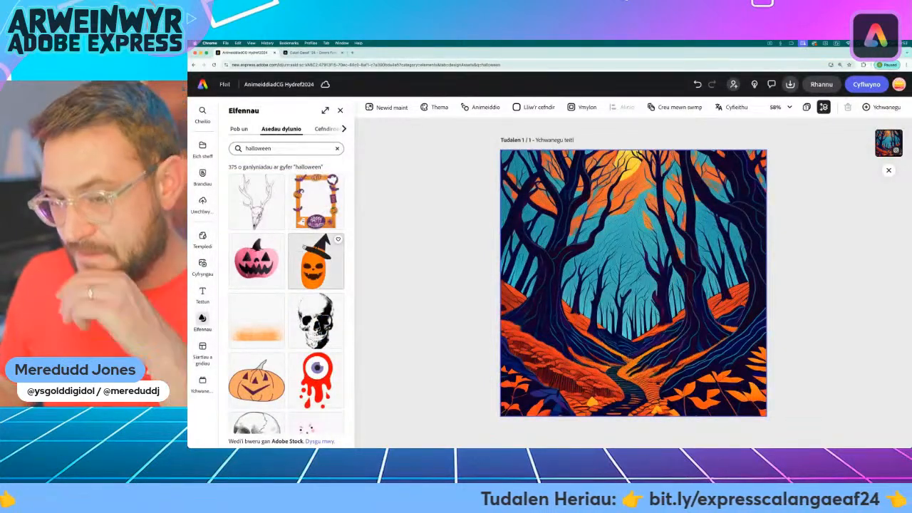
{"action": "left_click", "coordinate": [316, 260]}
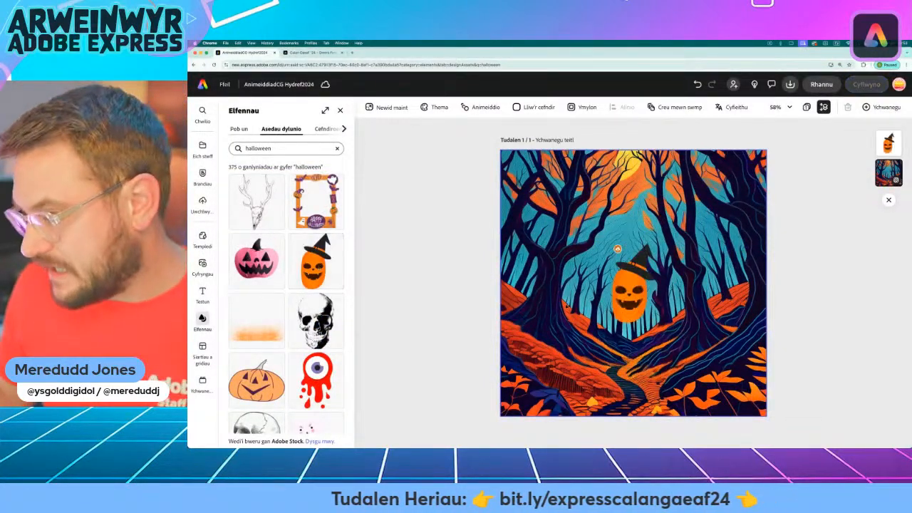
{"action": "scroll", "coordinate": [308, 302], "scroll_direction": "down", "scroll_amount": 6}
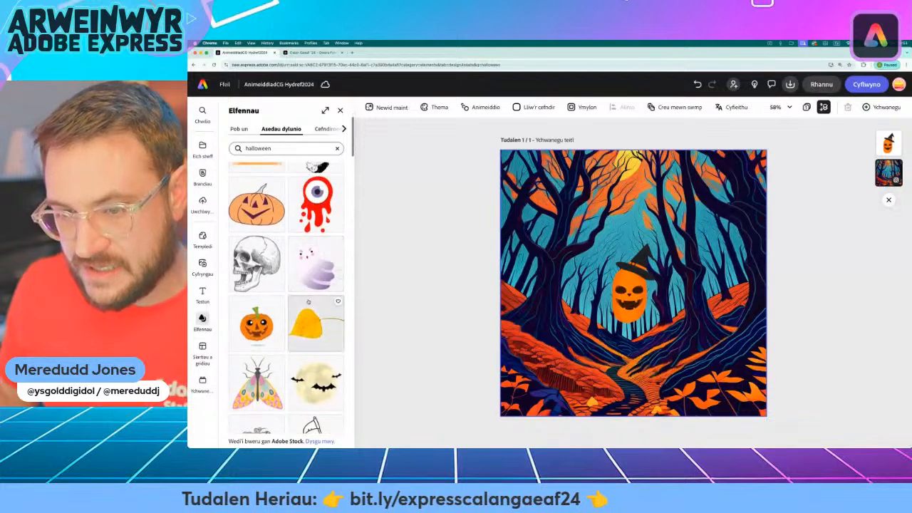
{"action": "scroll", "coordinate": [308, 302], "scroll_direction": "down", "scroll_amount": 8}
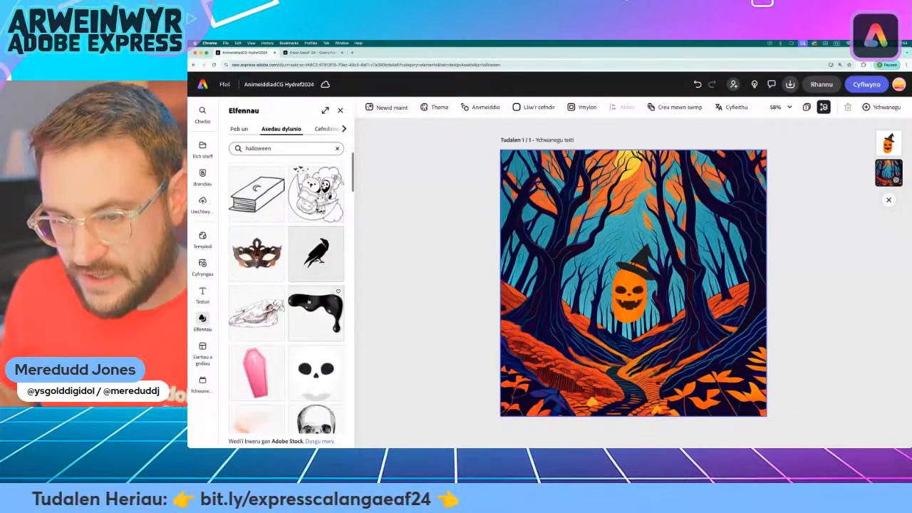
{"action": "scroll", "coordinate": [308, 302], "scroll_direction": "down", "scroll_amount": 14}
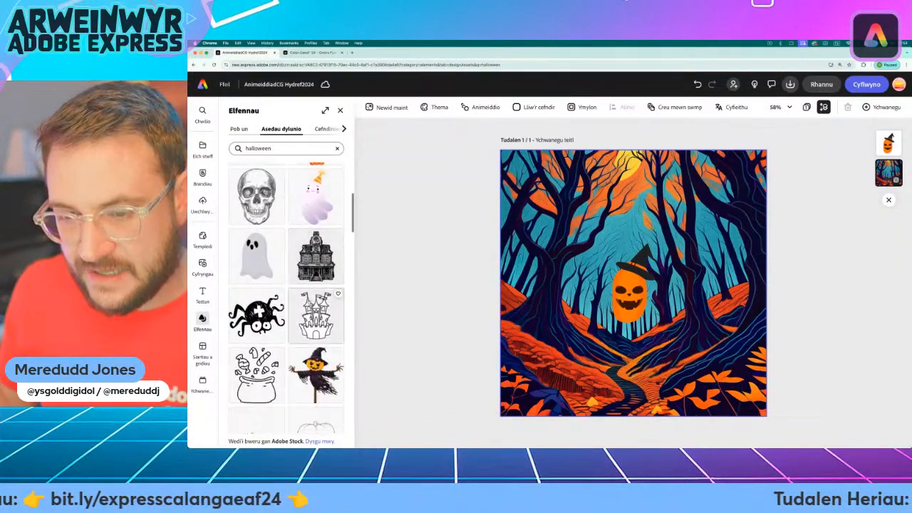
{"action": "scroll", "coordinate": [309, 302], "scroll_direction": "down", "scroll_amount": 2}
{"action": "scroll", "coordinate": [309, 208], "scroll_direction": "down", "scroll_amount": 3}
{"action": "scroll", "coordinate": [309, 208], "scroll_direction": "up", "scroll_amount": 3}
{"action": "left_click", "coordinate": [315, 201]}
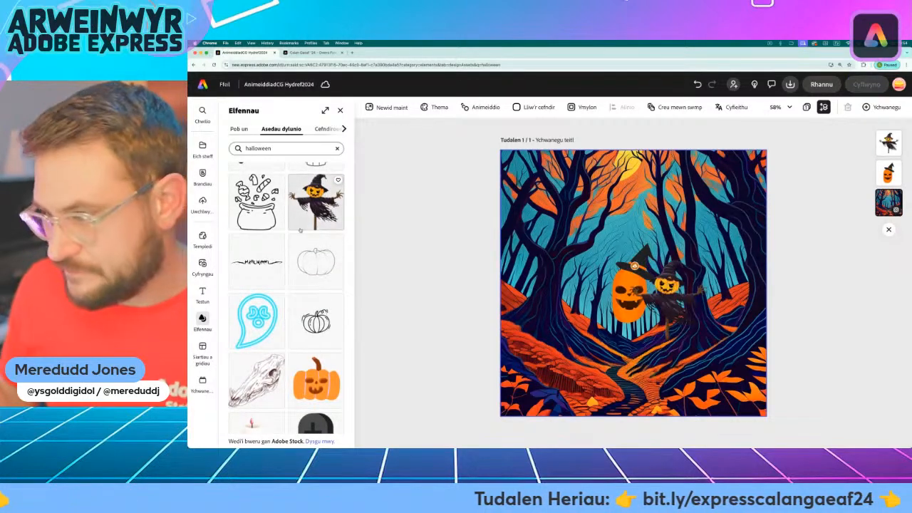
Step: Add the dark gravestone with a cross and the smiling purple-and-white ghost holding a star to the page
{"action": "scroll", "coordinate": [309, 249], "scroll_direction": "down", "scroll_amount": 6}
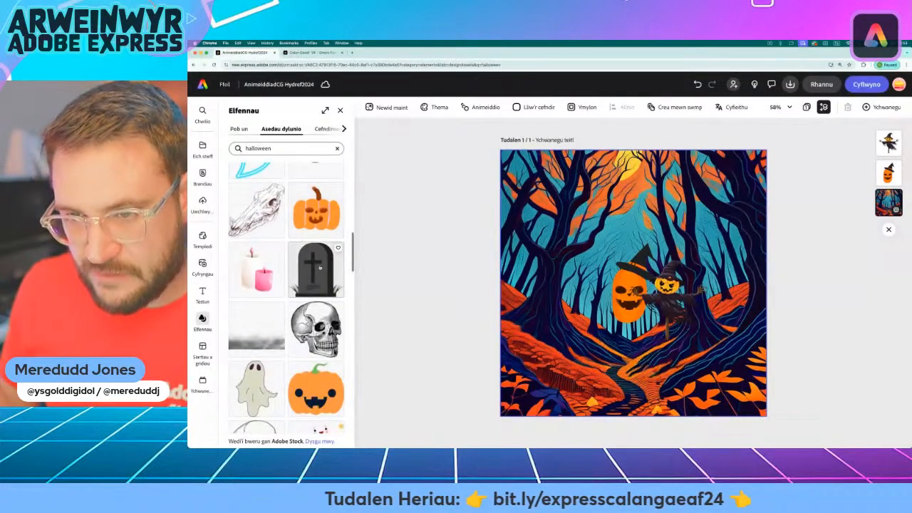
{"action": "left_click", "coordinate": [319, 267]}
{"action": "scroll", "coordinate": [310, 267], "scroll_direction": "down", "scroll_amount": 5}
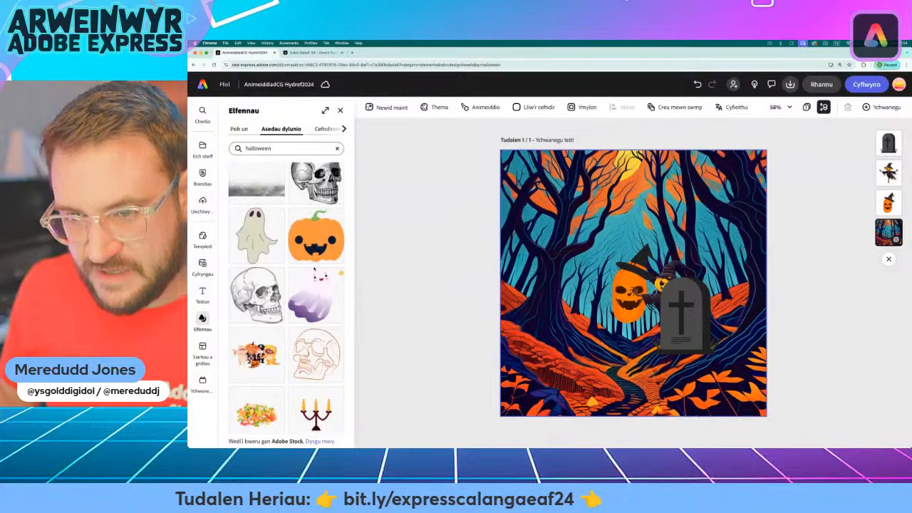
{"action": "left_click", "coordinate": [311, 281]}
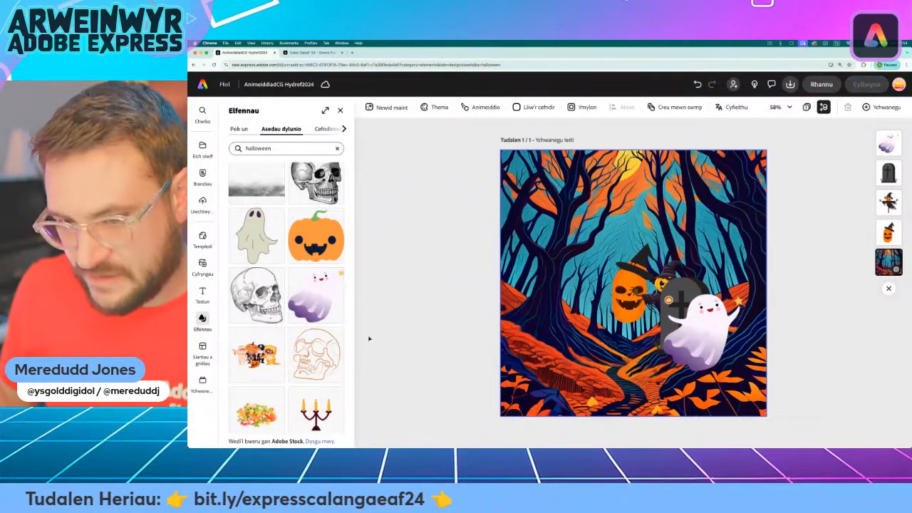
Step: Add the purple skull and the black spider hanging on a thread to the page
{"action": "scroll", "coordinate": [304, 324], "scroll_direction": "down", "scroll_amount": 9}
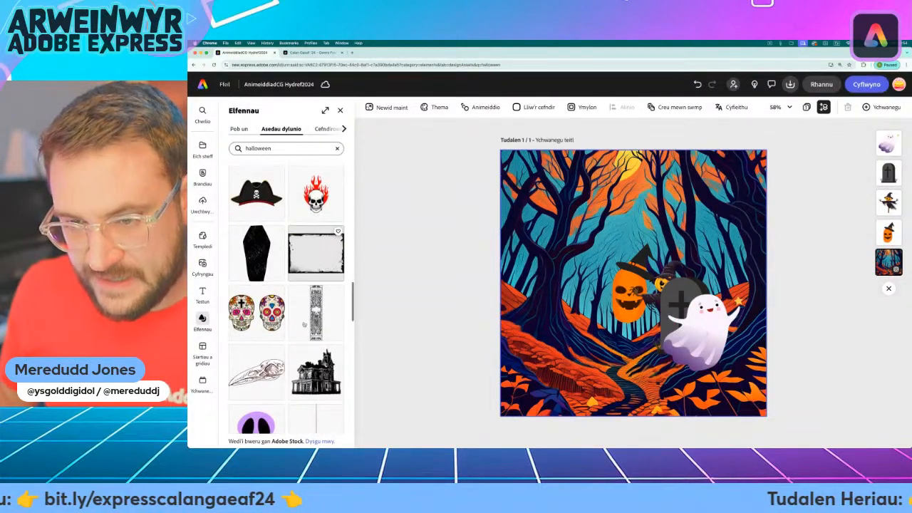
{"action": "scroll", "coordinate": [304, 324], "scroll_direction": "down", "scroll_amount": 6}
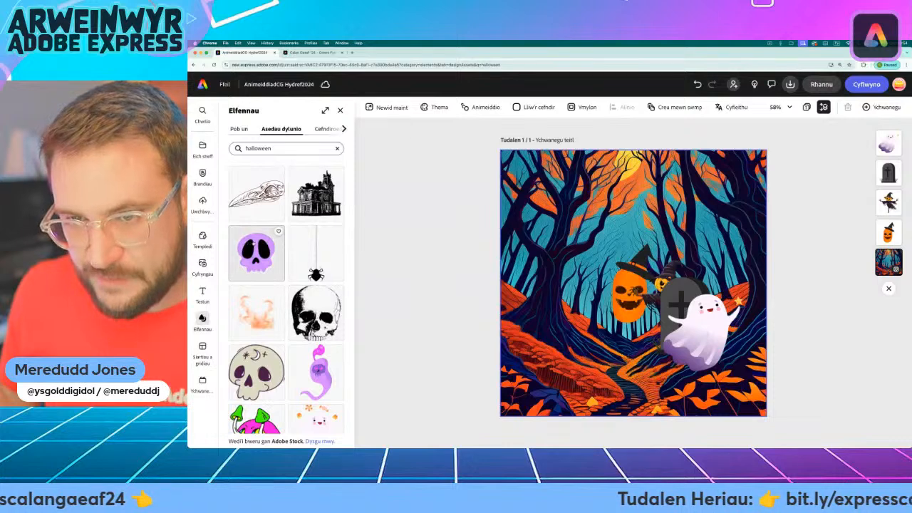
{"action": "left_click", "coordinate": [255, 246]}
{"action": "scroll", "coordinate": [335, 299], "scroll_direction": "down", "scroll_amount": 2}
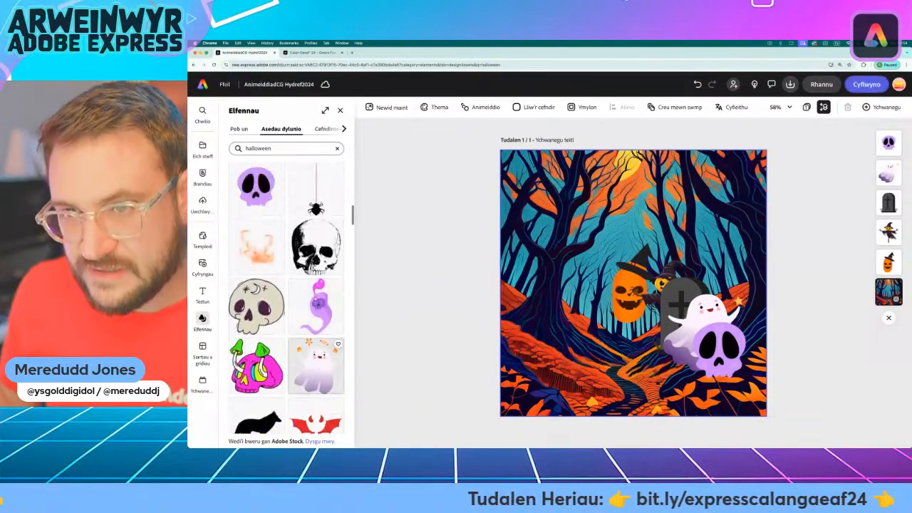
{"action": "scroll", "coordinate": [314, 271], "scroll_direction": "up", "scroll_amount": 2}
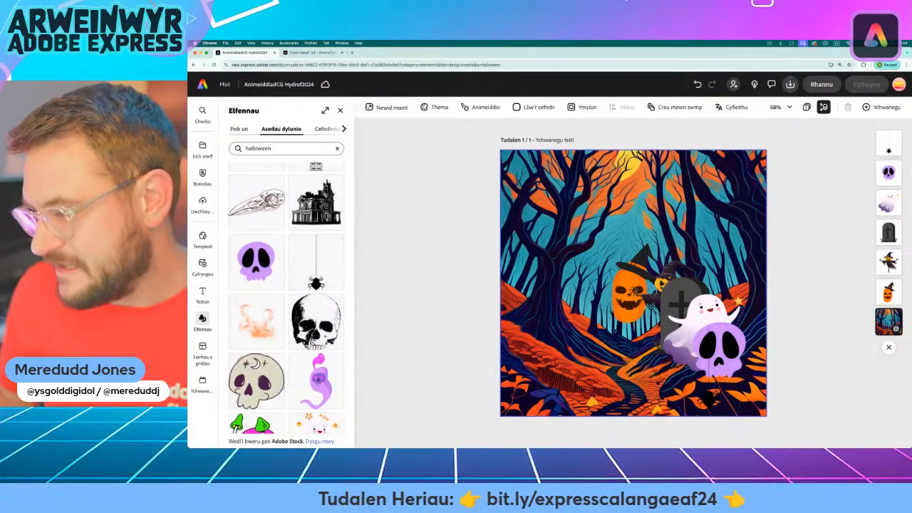
Step: Move the witch-hat pumpkin to the lower-left corner of the page and enlarge it to nearly half the page height
{"action": "left_click", "coordinate": [630, 292]}
{"action": "left_click_drag", "start_coordinate": [629, 292], "coordinate": [544, 367]}
{"action": "left_click_drag", "start_coordinate": [568, 320], "coordinate": [593, 275]}
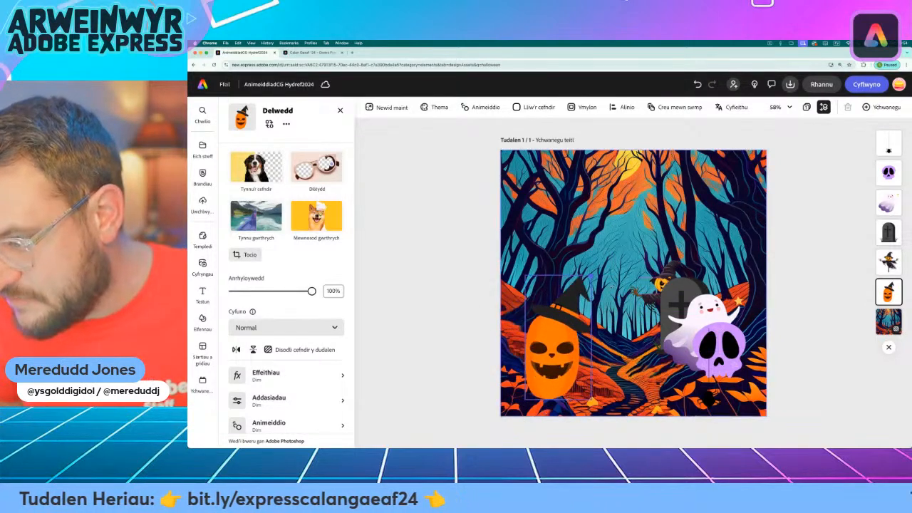
{"action": "left_click_drag", "start_coordinate": [567, 336], "coordinate": [553, 348]}
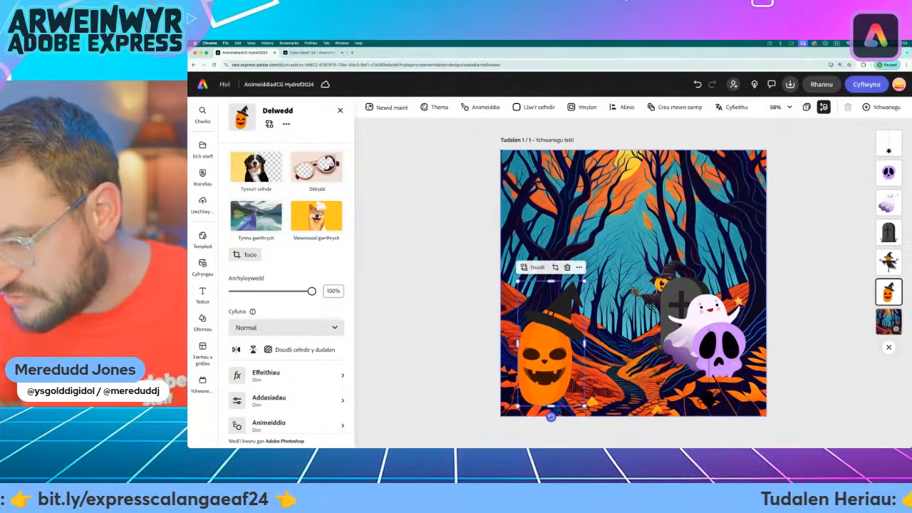
Step: Enlarge the purple skull and place it in the page's upper-right corner, with the ghost above the pumpkin on the left
{"action": "left_click_drag", "start_coordinate": [734, 353], "coordinate": [558, 212]}
{"action": "left_click_drag", "start_coordinate": [582, 246], "coordinate": [607, 271]}
{"action": "left_click_drag", "start_coordinate": [568, 230], "coordinate": [577, 211]}
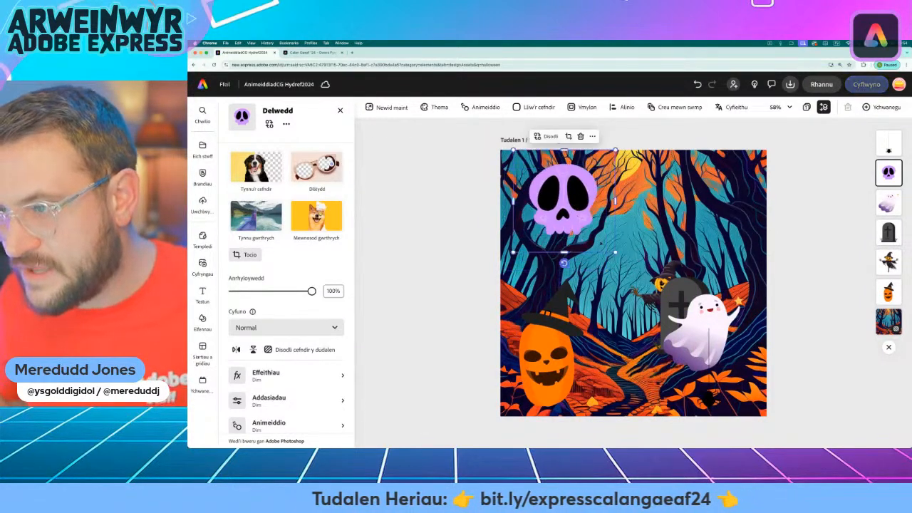
{"action": "left_click_drag", "start_coordinate": [703, 315], "coordinate": [545, 235]}
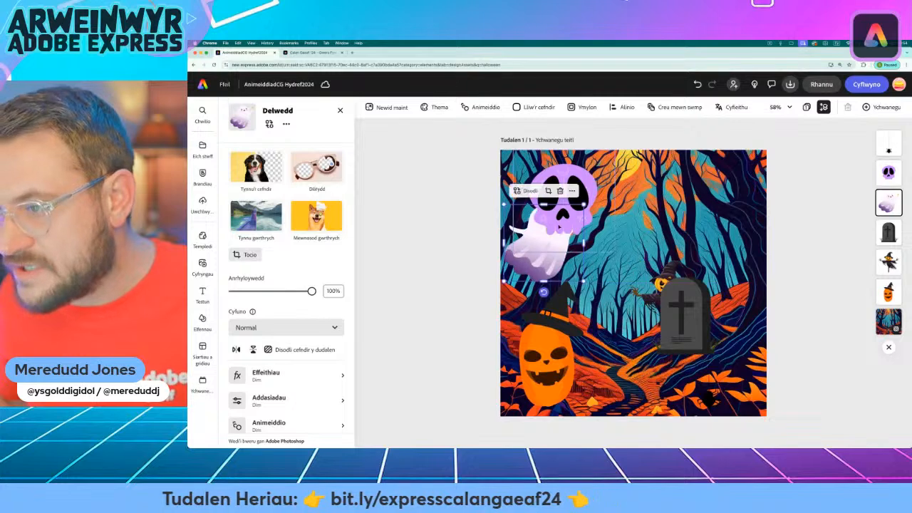
{"action": "left_click_drag", "start_coordinate": [575, 182], "coordinate": [731, 186]}
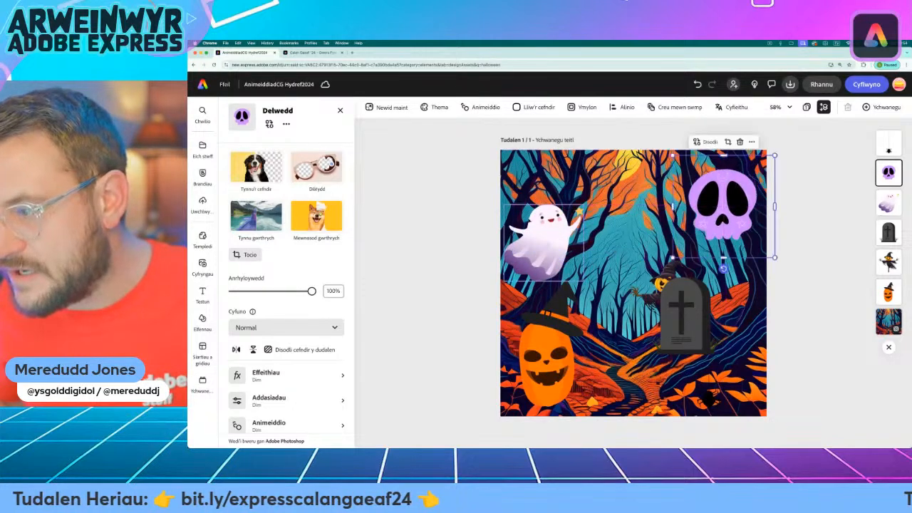
Step: Enlarge the smiling purple-and-white ghost and move it to the page's upper-left corner
{"action": "left_click", "coordinate": [556, 219]}
{"action": "left_click_drag", "start_coordinate": [584, 204], "coordinate": [606, 183]}
{"action": "left_click_drag", "start_coordinate": [547, 234], "coordinate": [525, 219]}
Step: Place the gravestone in the page's lower-right corner, the scarecrow at the bottom centre and the hanging spider at the upper centre
{"action": "left_click_drag", "start_coordinate": [687, 297], "coordinate": [734, 353]}
{"action": "left_click_drag", "start_coordinate": [674, 290], "coordinate": [630, 376]}
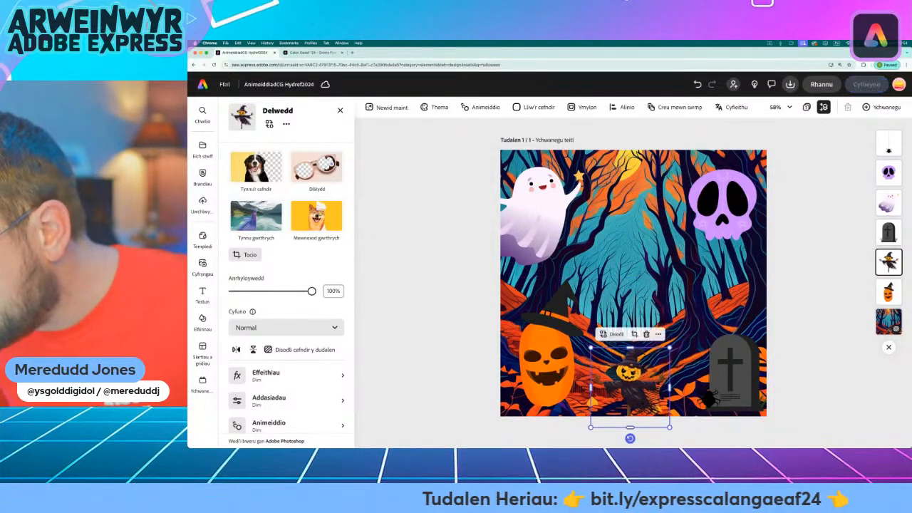
{"action": "left_click", "coordinate": [888, 145]}
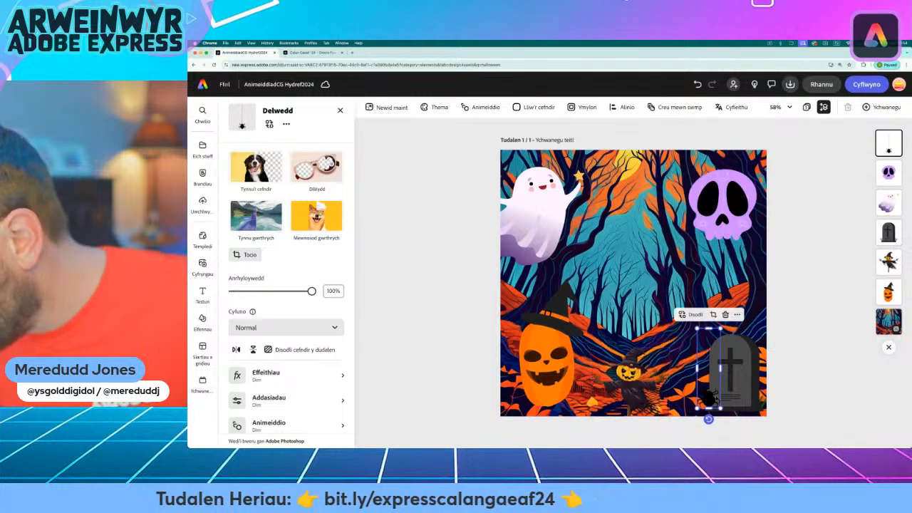
{"action": "left_click_drag", "start_coordinate": [619, 191], "coordinate": [626, 221]}
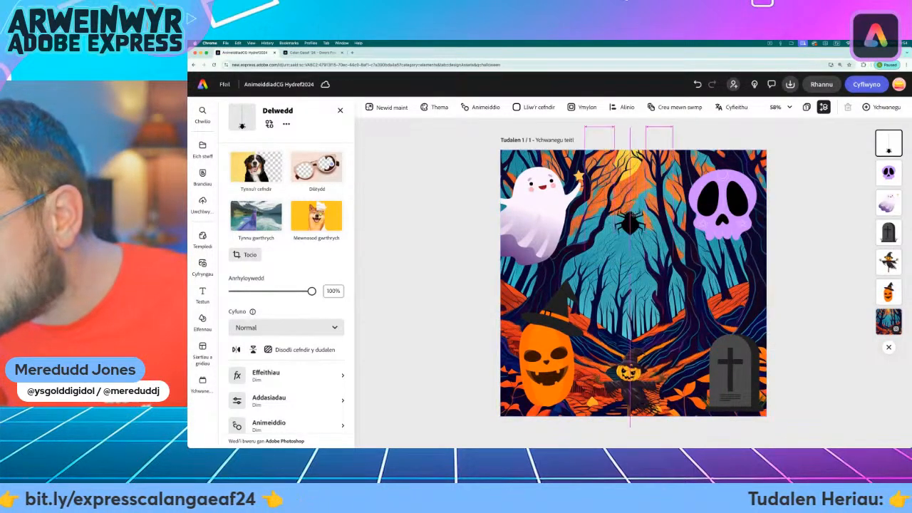
Step: Enlarge the pumpkin-headed scarecrow to well over half the page height and centre it between the witch-hat pumpkin and the gravestone
{"action": "left_click", "coordinate": [637, 399]}
{"action": "left_click_drag", "start_coordinate": [670, 348], "coordinate": [755, 260]}
{"action": "left_click_drag", "start_coordinate": [703, 307], "coordinate": [678, 304]}
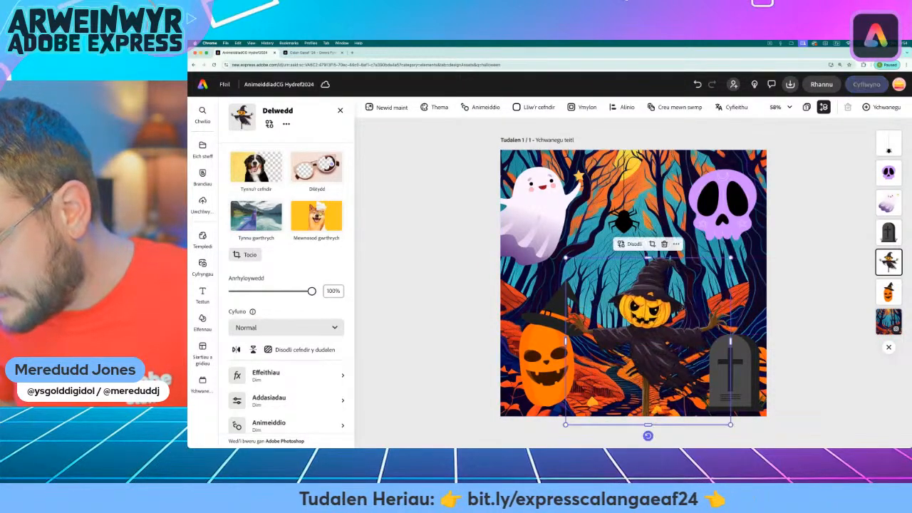
{"action": "left_click_drag", "start_coordinate": [730, 257], "coordinate": [739, 249]}
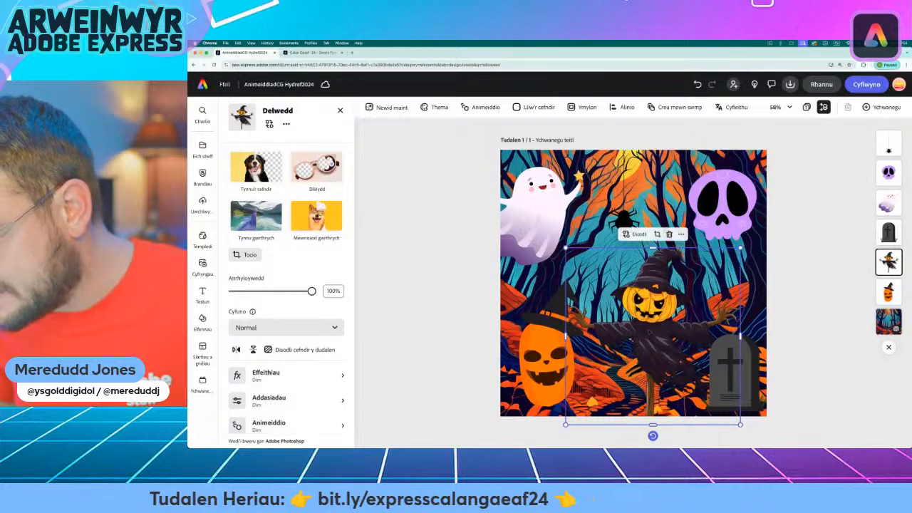
{"action": "left_click_drag", "start_coordinate": [636, 342], "coordinate": [628, 345]}
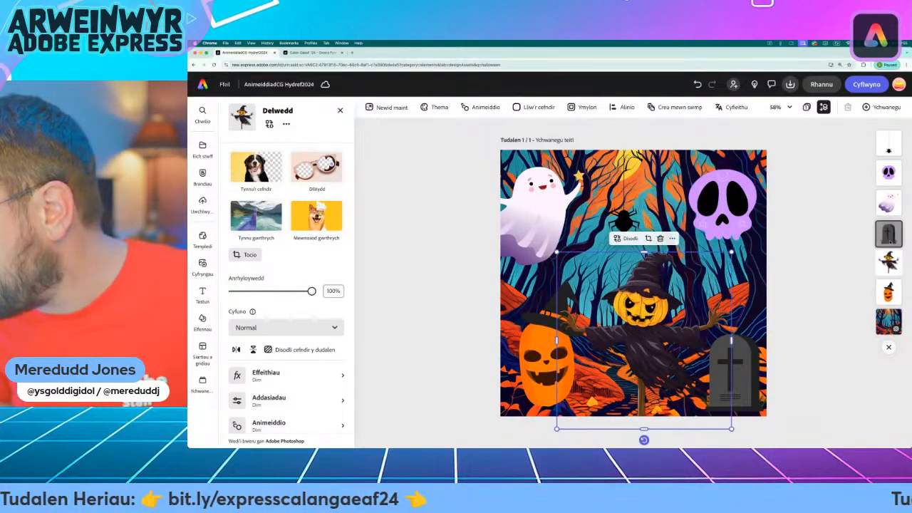
Step: Send the gravestone behind the scarecrow and pumpkin, shrink it slightly and move it up behind the scarecrow's outstretched hand near the page's right edge
{"action": "left_click_drag", "start_coordinate": [888, 232], "coordinate": [894, 282]}
{"action": "left_click_drag", "start_coordinate": [774, 334], "coordinate": [766, 342]}
{"action": "left_click_drag", "start_coordinate": [734, 372], "coordinate": [746, 337]}
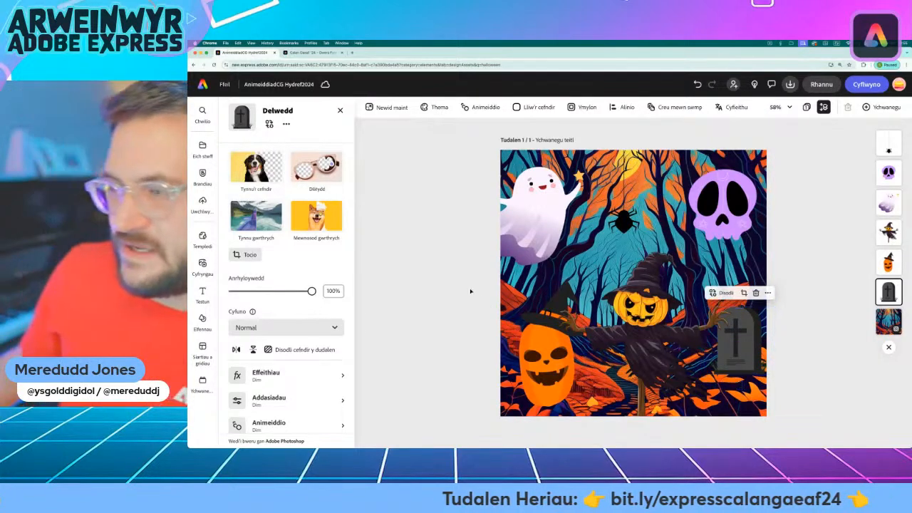
{"action": "left_click", "coordinate": [470, 291]}
Step: Tilt the smiling ghost and the purple skull slightly clockwise
{"action": "left_click", "coordinate": [534, 232]}
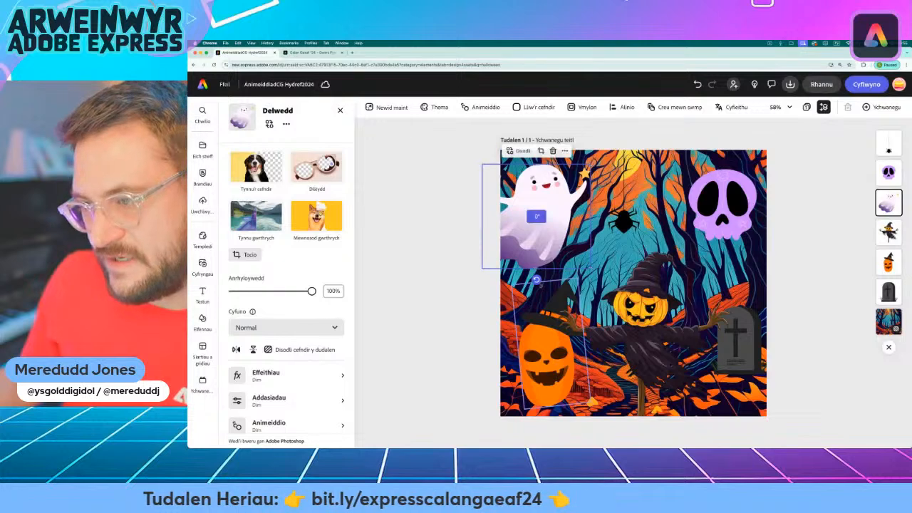
{"action": "left_click_drag", "start_coordinate": [536, 281], "coordinate": [536, 281]}
{"action": "left_click", "coordinate": [722, 207]}
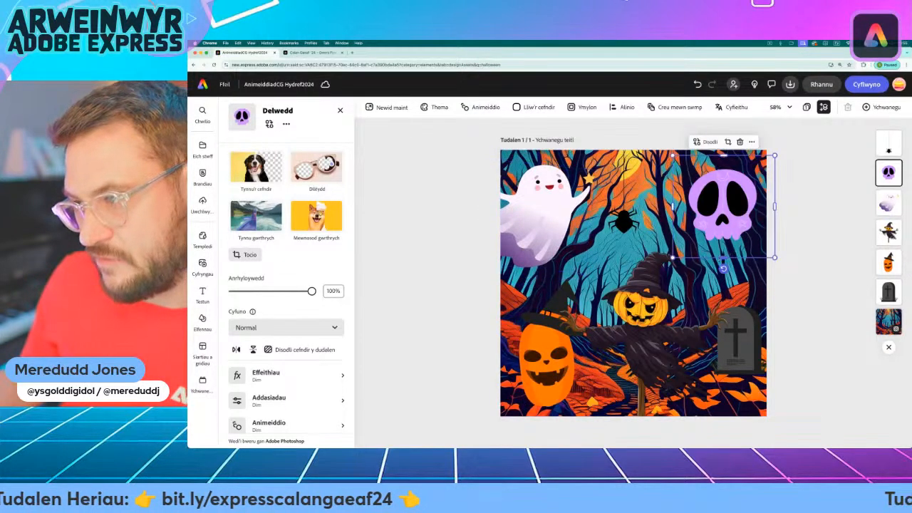
{"action": "left_click_drag", "start_coordinate": [723, 268], "coordinate": [714, 268]}
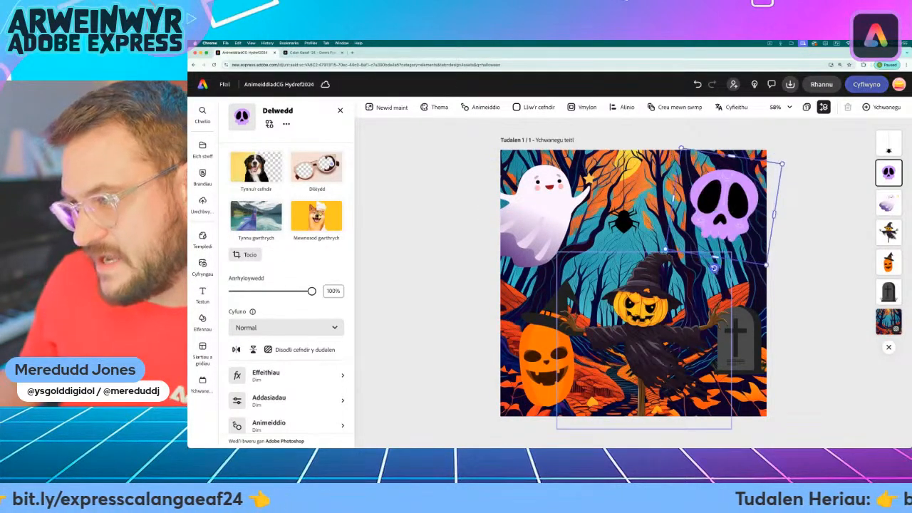
{"action": "left_click", "coordinate": [451, 271]}
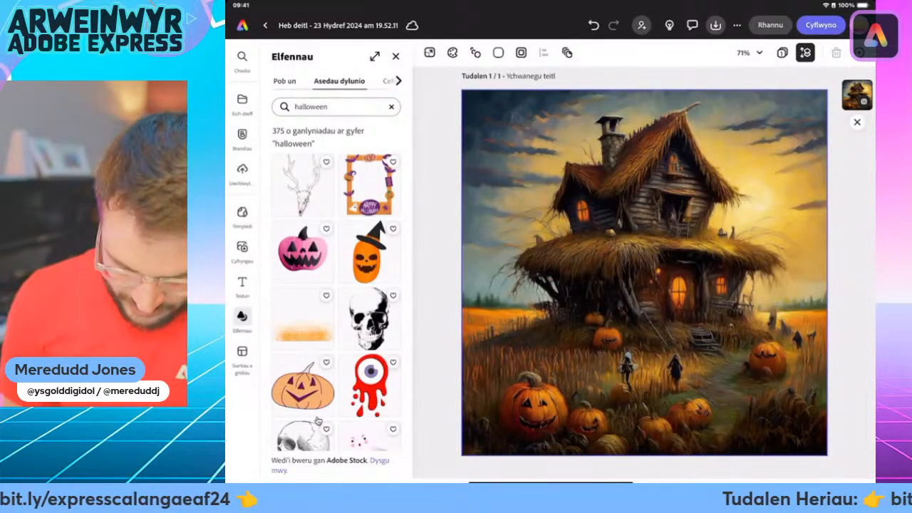
Step: In the haunted-house design on the tablet, add the pink jack-o'-lantern and place it in the page's lower-right area
{"action": "left_click", "coordinate": [302, 251]}
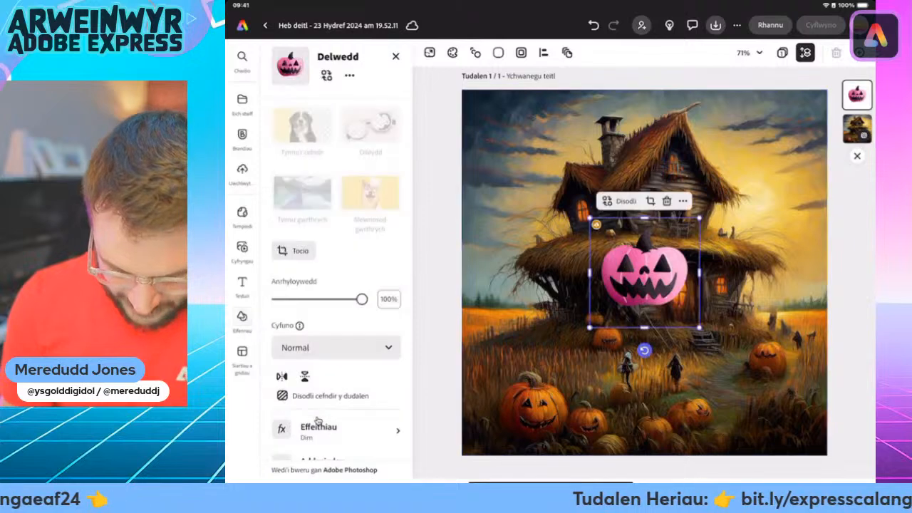
{"action": "left_click_drag", "start_coordinate": [643, 271], "coordinate": [750, 388]}
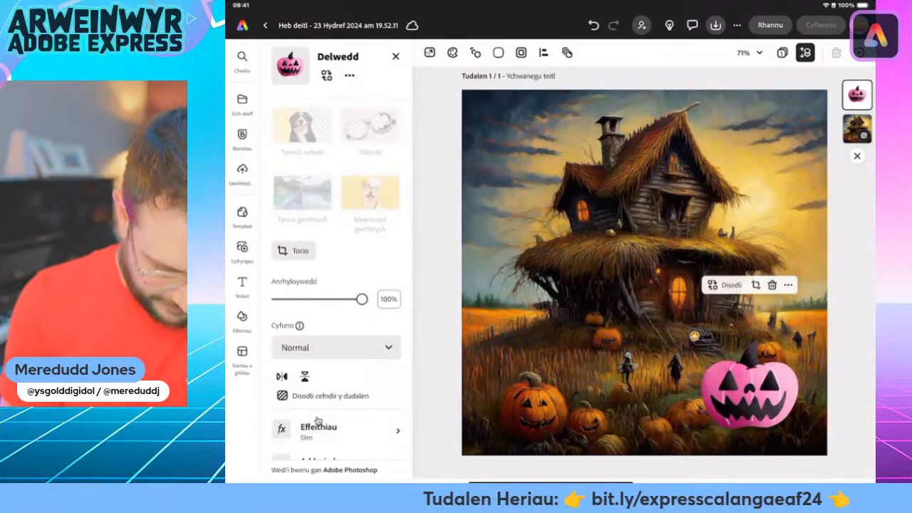
Step: Add the white skull, the purple bat and the grey ghost from the halloween design assets to the page
{"action": "scroll", "coordinate": [317, 421], "scroll_direction": "down", "scroll_amount": 3}
{"action": "scroll", "coordinate": [318, 420], "scroll_direction": "down", "scroll_amount": 1}
{"action": "scroll", "coordinate": [318, 420], "scroll_direction": "down", "scroll_amount": 5}
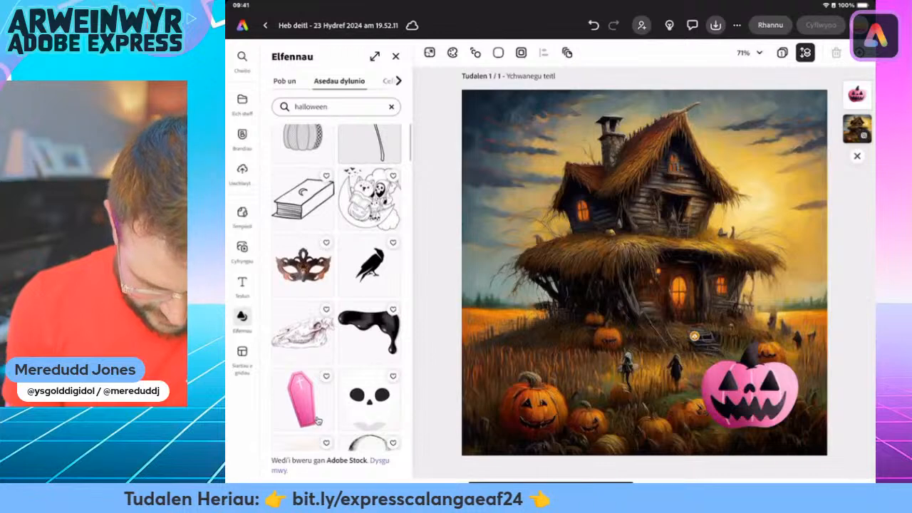
{"action": "scroll", "coordinate": [318, 420], "scroll_direction": "down", "scroll_amount": 2}
{"action": "left_click", "coordinate": [318, 422]}
{"action": "scroll", "coordinate": [318, 421], "scroll_direction": "down", "scroll_amount": 3}
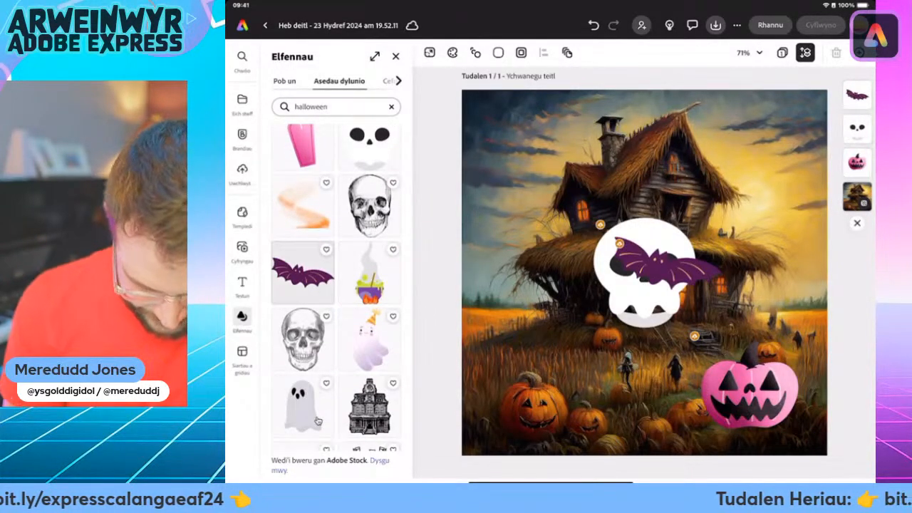
{"action": "left_click", "coordinate": [318, 422]}
{"action": "scroll", "coordinate": [317, 420], "scroll_direction": "down", "scroll_amount": 4}
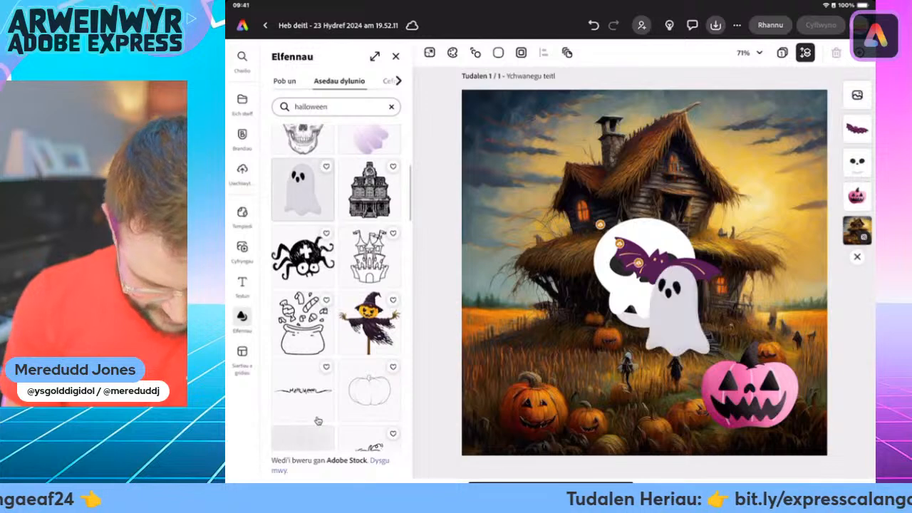
Step: Add the black coffin and the purple skull-faced spirit to the page, keeping only one copy of the spirit
{"action": "scroll", "coordinate": [318, 420], "scroll_direction": "down", "scroll_amount": 5}
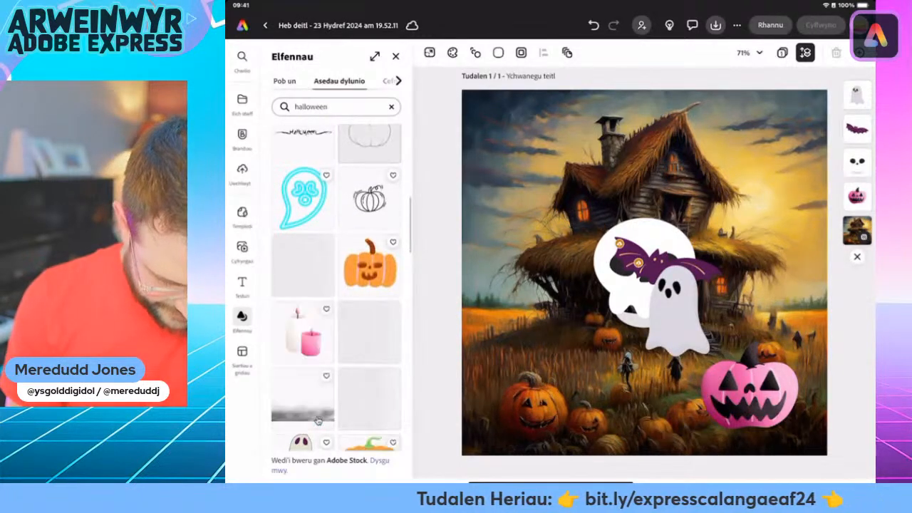
{"action": "scroll", "coordinate": [318, 420], "scroll_direction": "down", "scroll_amount": 1}
{"action": "scroll", "coordinate": [318, 421], "scroll_direction": "down", "scroll_amount": 2}
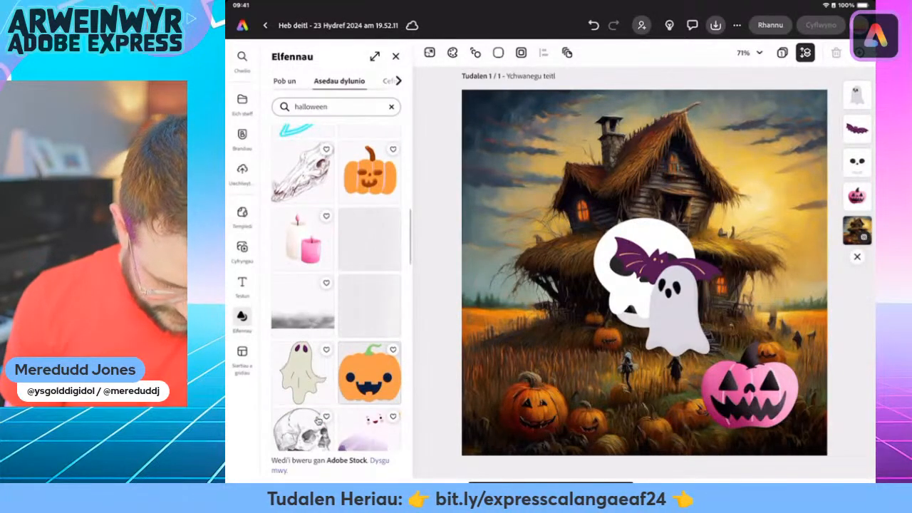
{"action": "scroll", "coordinate": [318, 420], "scroll_direction": "down", "scroll_amount": 5}
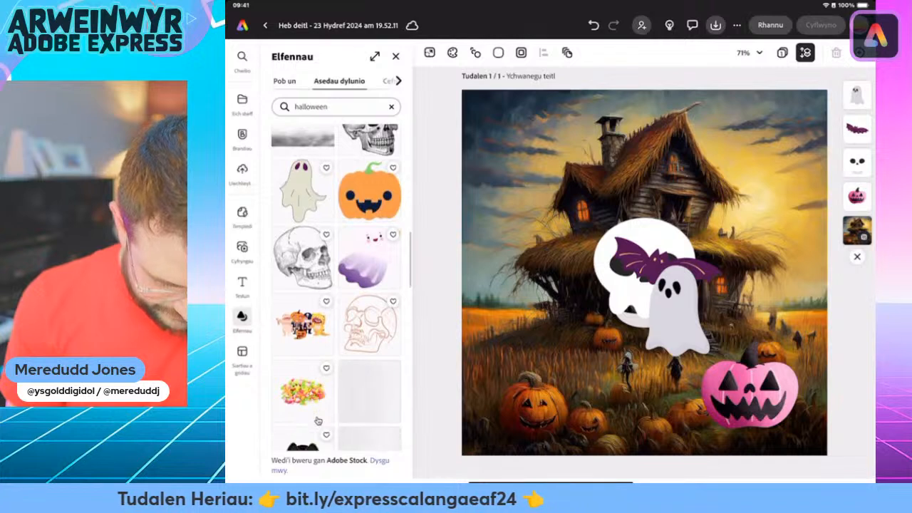
{"action": "scroll", "coordinate": [318, 420], "scroll_direction": "down", "scroll_amount": 5}
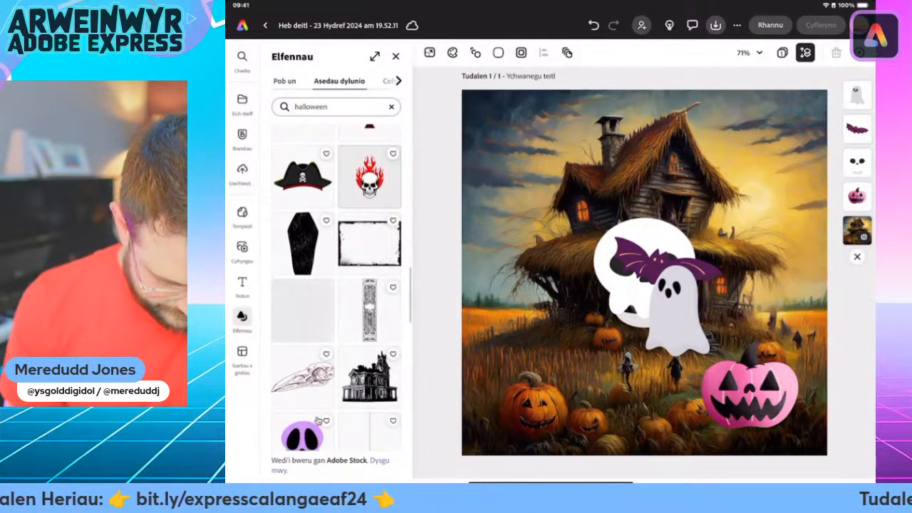
{"action": "scroll", "coordinate": [318, 420], "scroll_direction": "down", "scroll_amount": 5}
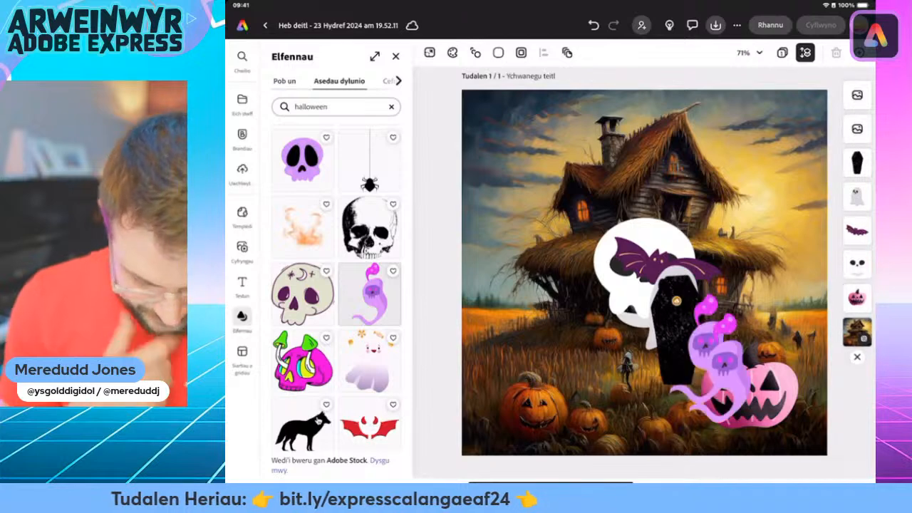
{"action": "key", "text": "Escape"}
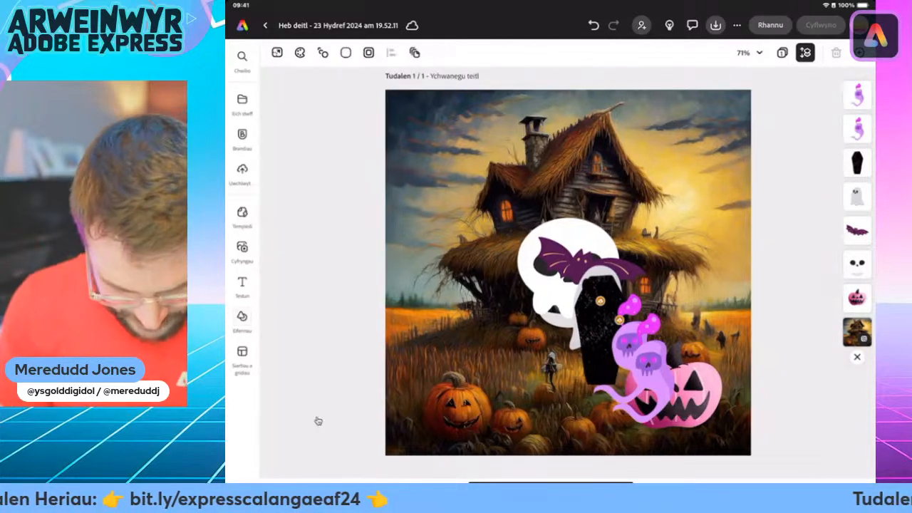
{"action": "key", "text": "Delete"}
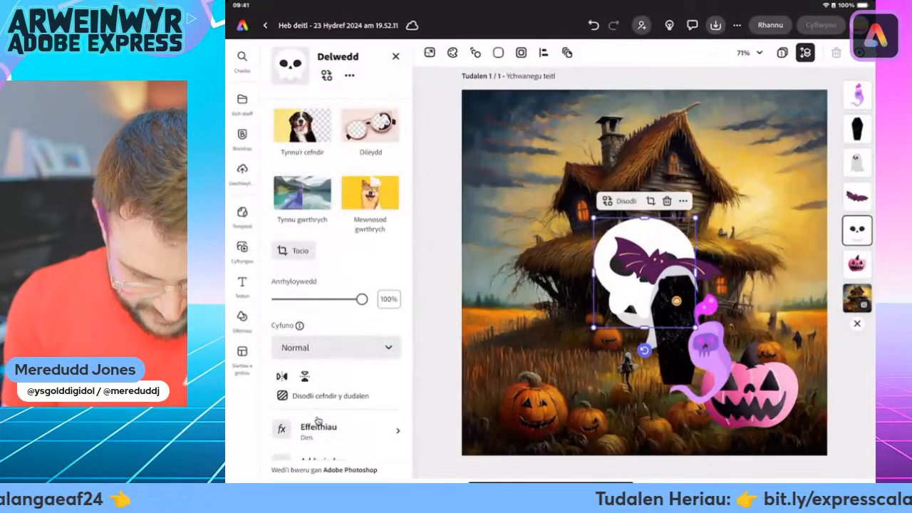
Step: Move the white skull to the page's upper-left corner, shrink it and tilt it counterclockwise
{"action": "left_click_drag", "start_coordinate": [644, 272], "coordinate": [525, 150]}
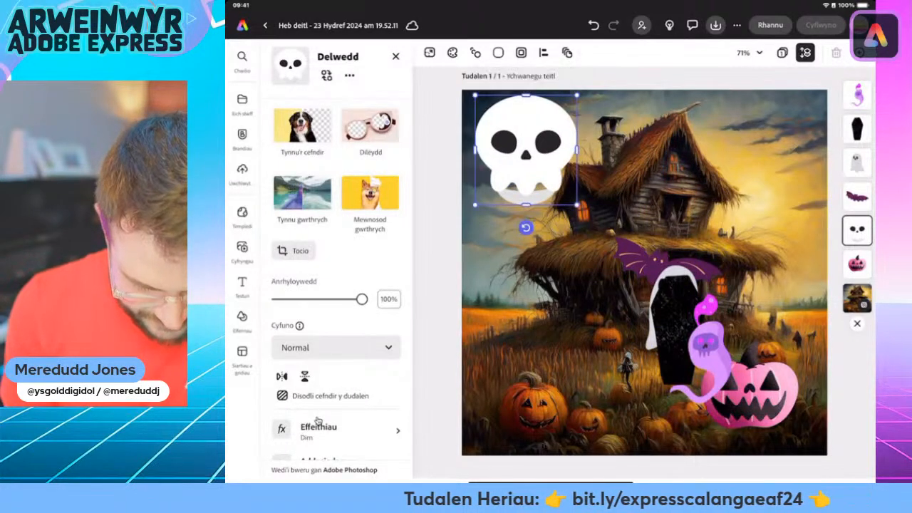
{"action": "left_click_drag", "start_coordinate": [475, 204], "coordinate": [559, 197]}
{"action": "left_click_drag", "start_coordinate": [536, 133], "coordinate": [515, 141]}
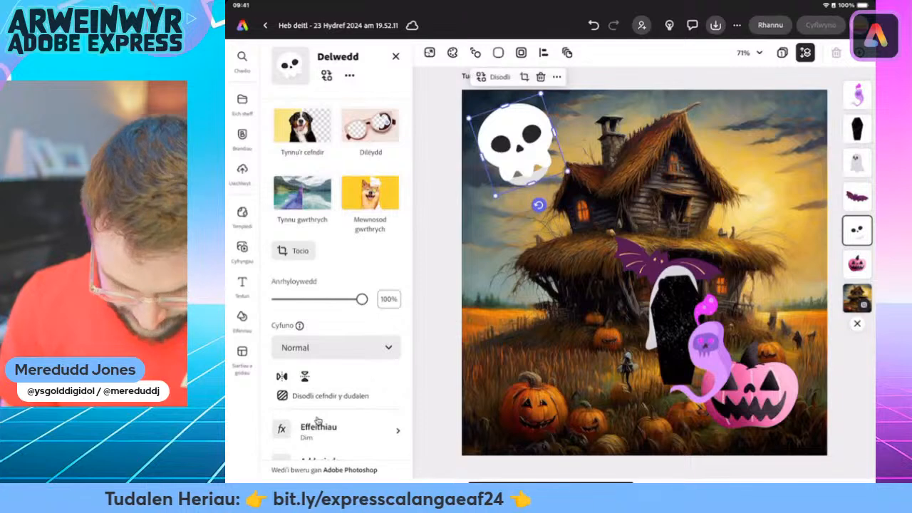
Step: Enlarge the purple skull-faced spirit and place it beside the house's roof near the page's upper-right edge
{"action": "left_click", "coordinate": [705, 345]}
{"action": "left_click_drag", "start_coordinate": [705, 345], "coordinate": [768, 146]}
{"action": "left_click_drag", "start_coordinate": [732, 206], "coordinate": [705, 254]}
{"action": "left_click_drag", "start_coordinate": [757, 174], "coordinate": [777, 187]}
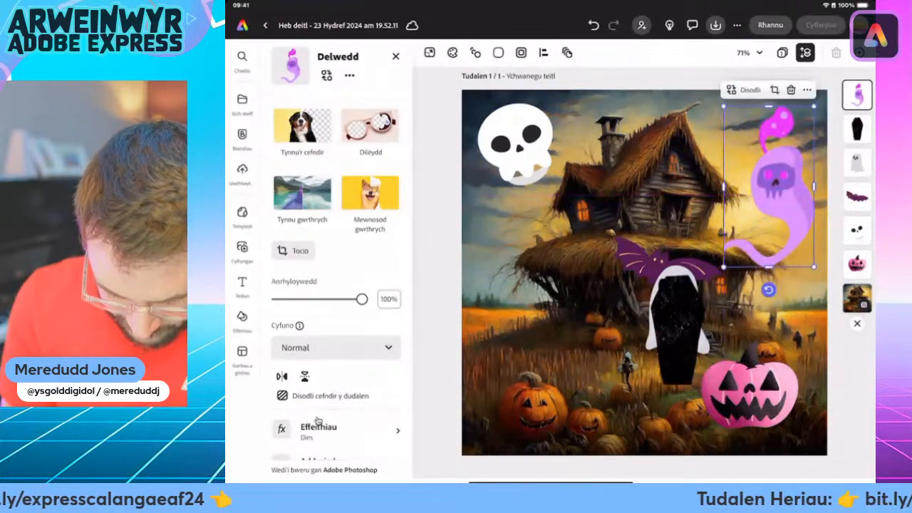
Step: Move the black coffin to the page's lower-left corner, enlarge it to nearly half the page height and tilt it counterclockwise
{"action": "left_click", "coordinate": [677, 324]}
{"action": "left_click_drag", "start_coordinate": [677, 325], "coordinate": [511, 400]}
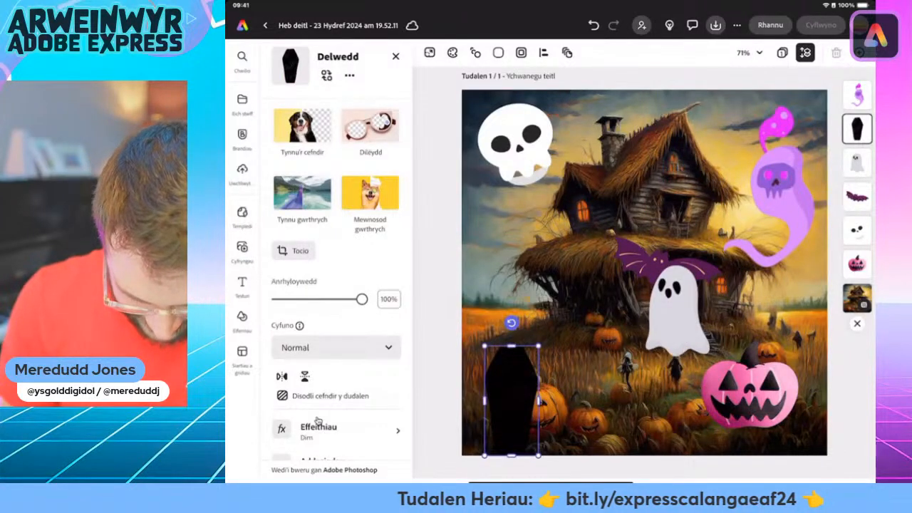
{"action": "left_click_drag", "start_coordinate": [539, 346], "coordinate": [567, 285]}
{"action": "left_click_drag", "start_coordinate": [525, 371], "coordinate": [515, 347]}
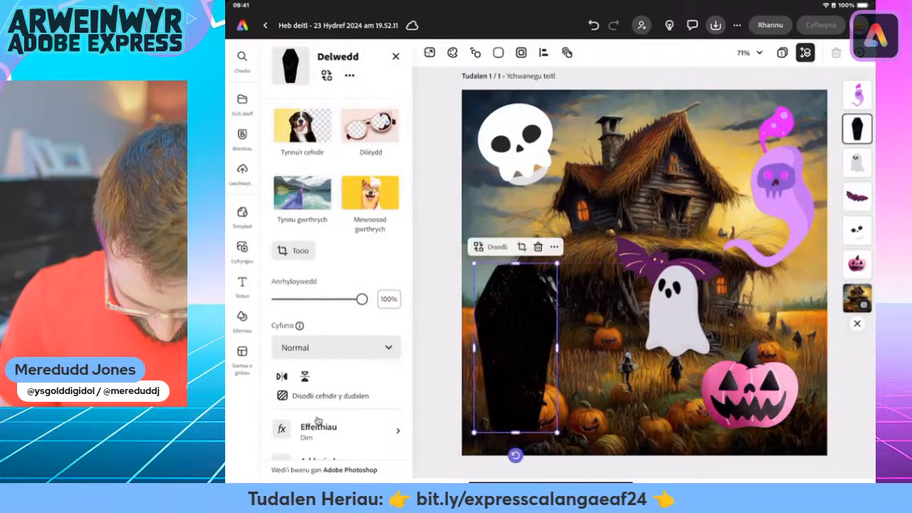
{"action": "left_click_drag", "start_coordinate": [515, 454], "coordinate": [541, 452]}
{"action": "left_click_drag", "start_coordinate": [515, 349], "coordinate": [511, 360]}
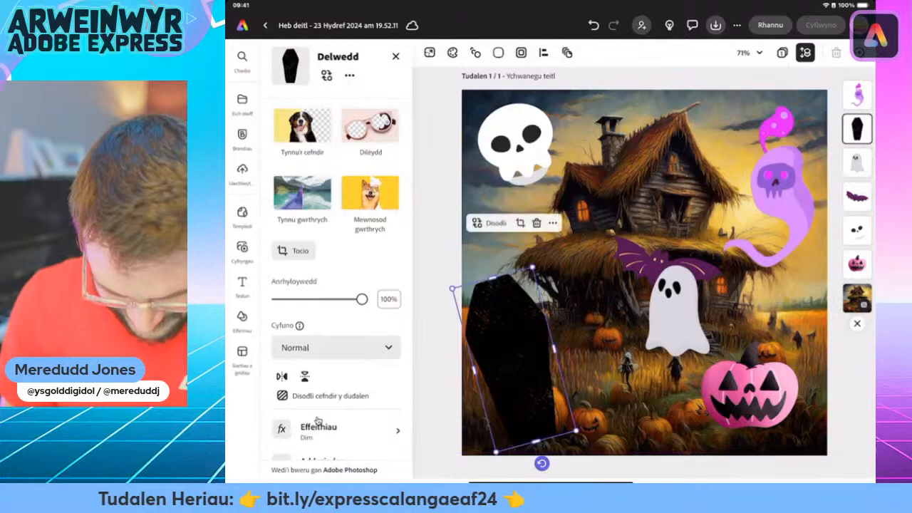
Step: Move the pink pumpkin beside the coffin at the bottom and place the grey ghost, enlarged, in the page's lower-right corner
{"action": "left_click", "coordinate": [677, 311]}
{"action": "left_click_drag", "start_coordinate": [749, 391], "coordinate": [610, 407]}
{"action": "left_click", "coordinate": [676, 311]}
{"action": "left_click_drag", "start_coordinate": [677, 310], "coordinate": [789, 398]}
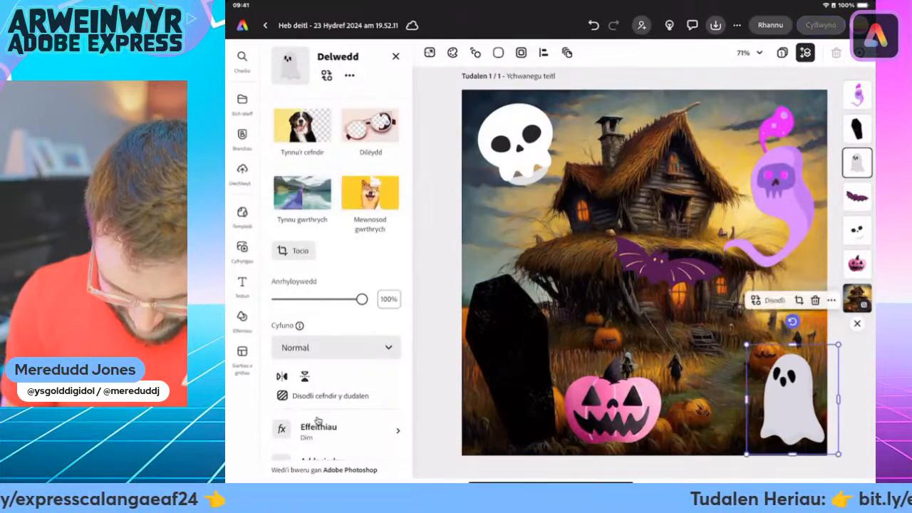
{"action": "left_click_drag", "start_coordinate": [743, 342], "coordinate": [682, 273]}
{"action": "left_click_drag", "start_coordinate": [759, 364], "coordinate": [776, 379]}
Step: Move the purple bat to the page's upper-right corner and the purple spirit to the front of the house
{"action": "left_click", "coordinate": [666, 262]}
{"action": "left_click_drag", "start_coordinate": [666, 263], "coordinate": [690, 121]}
{"action": "left_click", "coordinate": [776, 189]}
{"action": "left_click_drag", "start_coordinate": [776, 189], "coordinate": [692, 304]}
{"action": "left_click_drag", "start_coordinate": [685, 123], "coordinate": [778, 131]}
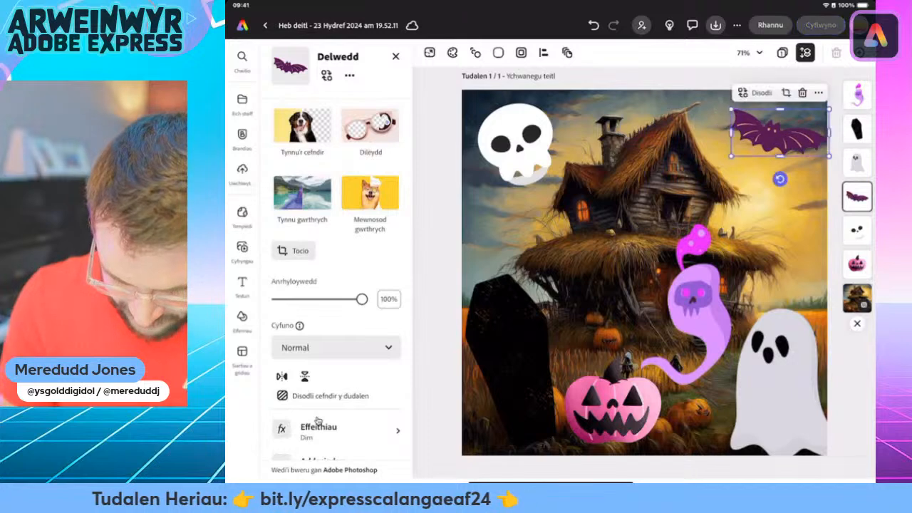
Step: Enlarge the purple spirit and reposition it in front of the house
{"action": "left_click", "coordinate": [689, 303]}
{"action": "left_click_drag", "start_coordinate": [689, 302], "coordinate": [706, 267]}
{"action": "left_click_drag", "start_coordinate": [747, 190], "coordinate": [764, 161]}
{"action": "left_click_drag", "start_coordinate": [711, 255], "coordinate": [692, 266]}
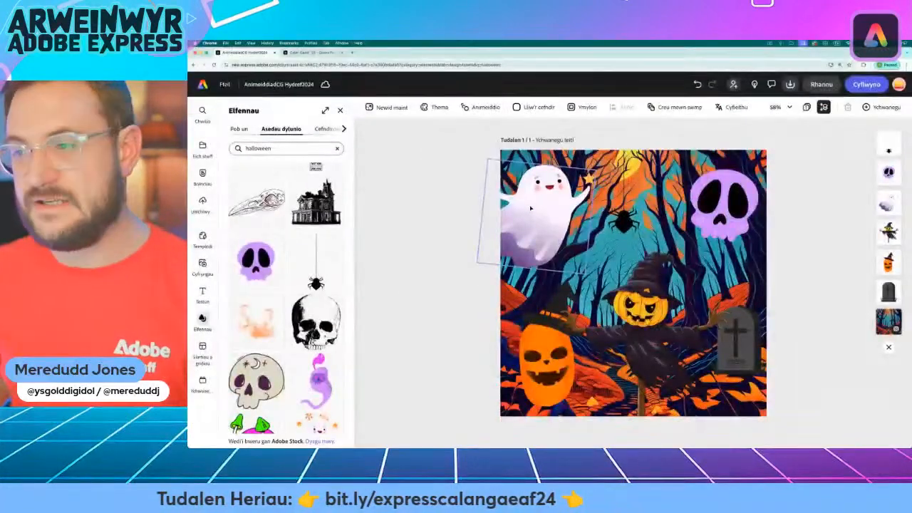
Step: Apply the looping Bobio movement animation to the white ghost in the forest scene
{"action": "left_click", "coordinate": [530, 208]}
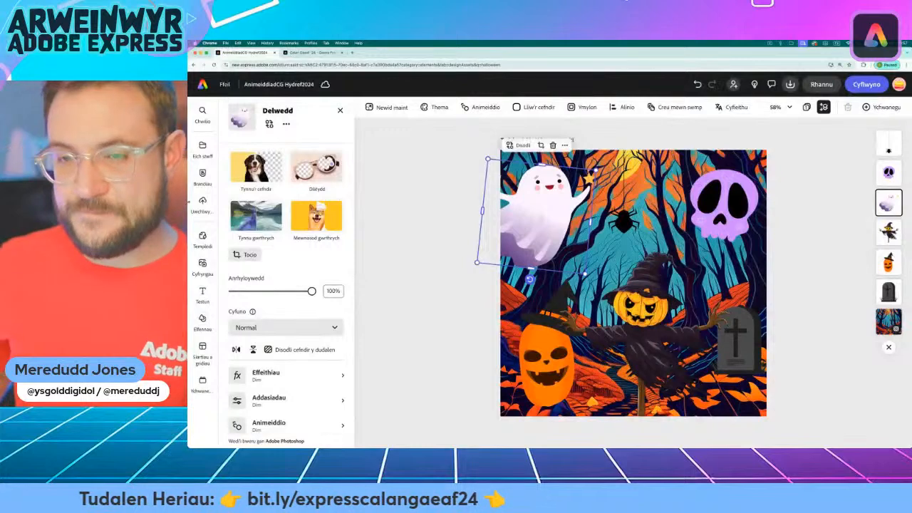
{"action": "scroll", "coordinate": [266, 315], "scroll_direction": "down", "scroll_amount": 1}
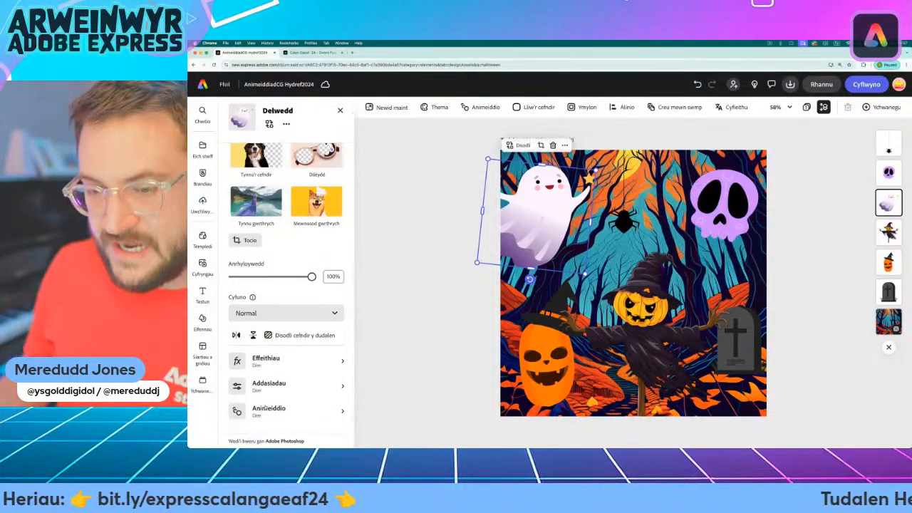
{"action": "left_click", "coordinate": [266, 407]}
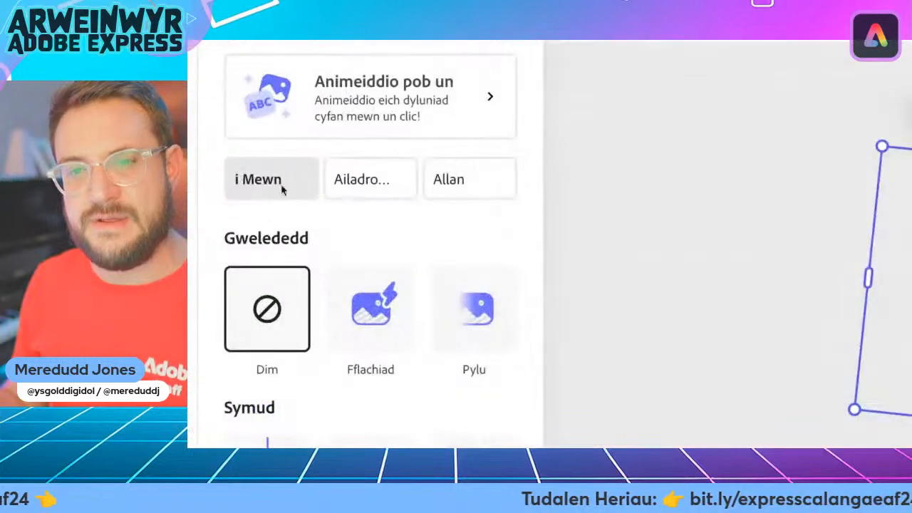
{"action": "left_click", "coordinate": [361, 184]}
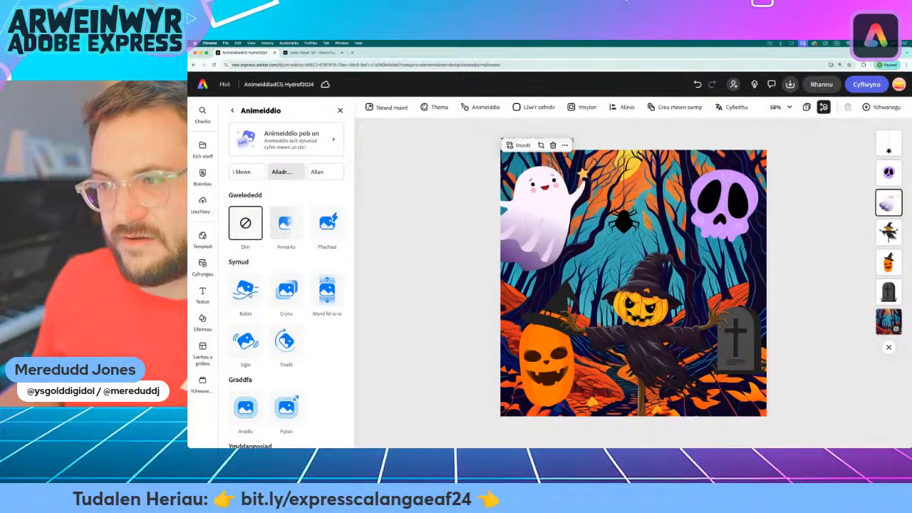
{"action": "left_click", "coordinate": [246, 289]}
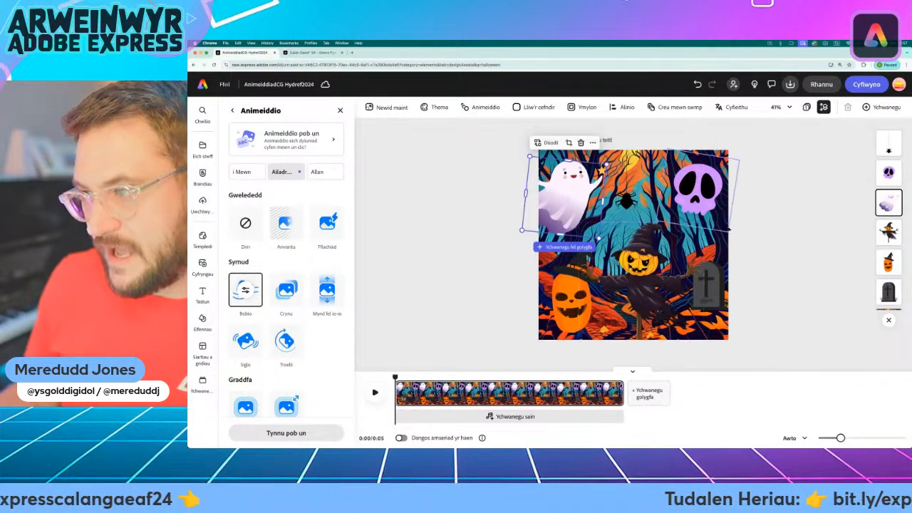
Step: Apply the looping Crynu animation to the purple skull, with Cyflymder at 84 and Dwysedd at 85
{"action": "left_click", "coordinate": [697, 187]}
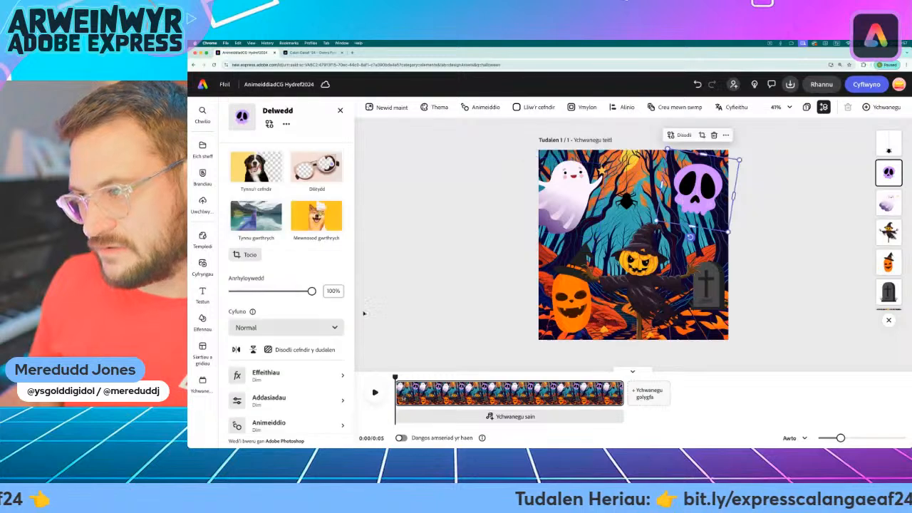
{"action": "scroll", "coordinate": [275, 425], "scroll_direction": "down", "scroll_amount": 1}
{"action": "left_click", "coordinate": [279, 413]}
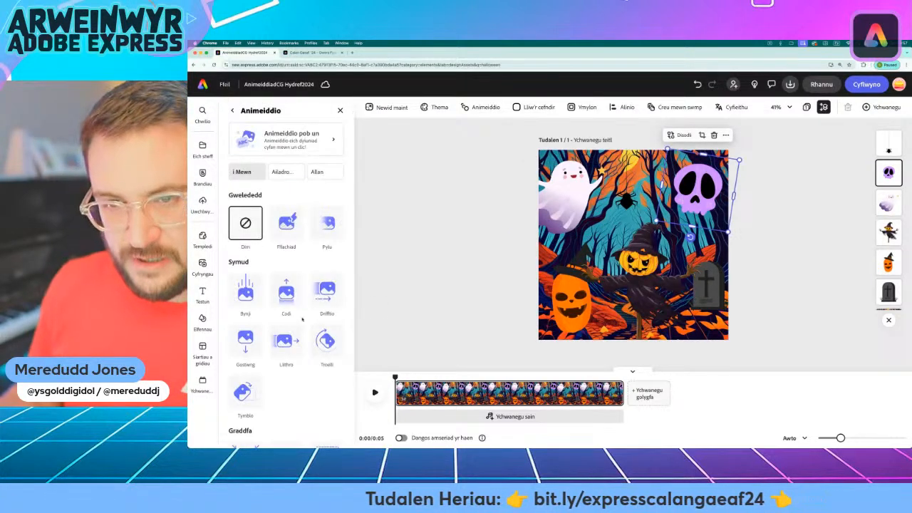
{"action": "left_click", "coordinate": [282, 171]}
{"action": "scroll", "coordinate": [285, 320], "scroll_direction": "down", "scroll_amount": 1}
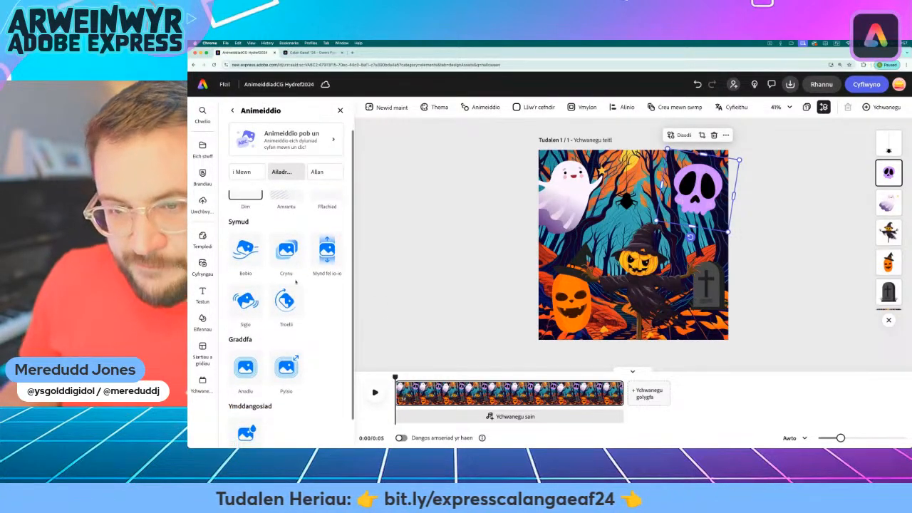
{"action": "left_click", "coordinate": [286, 249]}
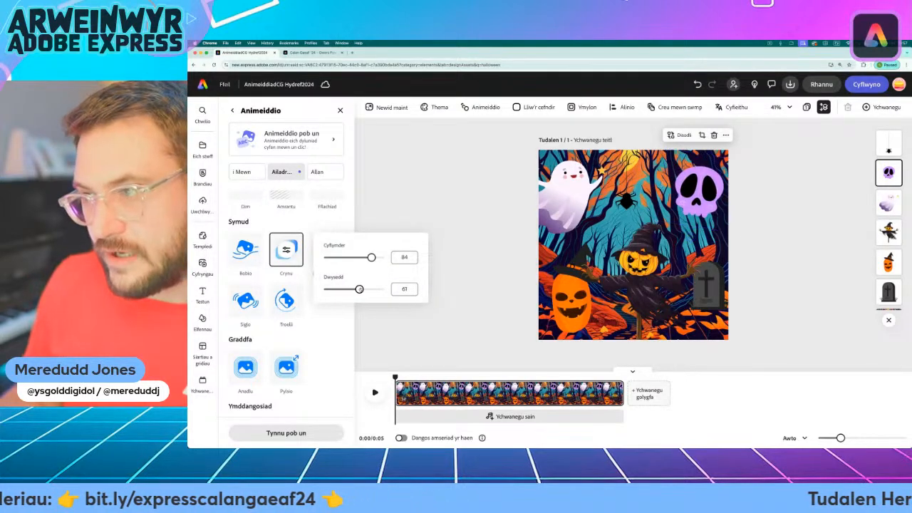
{"action": "left_click_drag", "start_coordinate": [359, 288], "coordinate": [371, 289]}
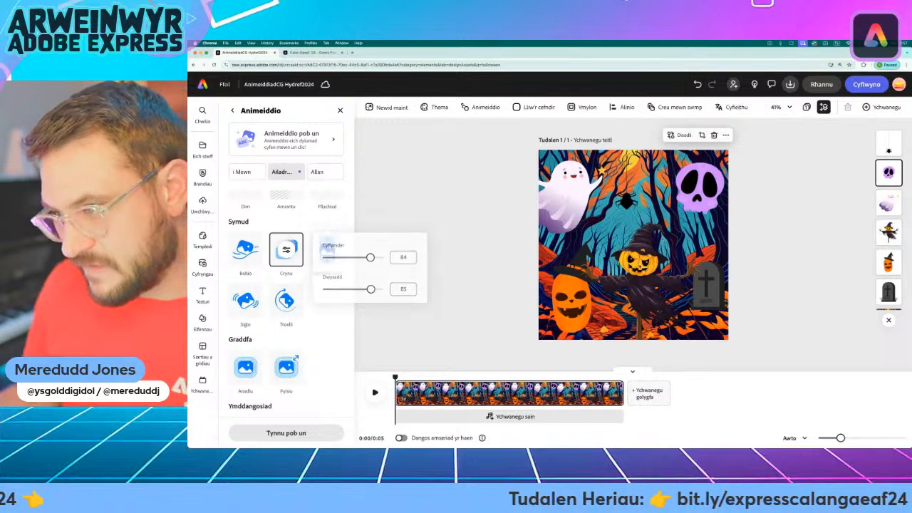
Step: Apply the looping Mynd fel io-io animation to the pumpkin-headed scarecrow
{"action": "left_click", "coordinate": [674, 244]}
{"action": "scroll", "coordinate": [293, 423], "scroll_direction": "down", "scroll_amount": 1}
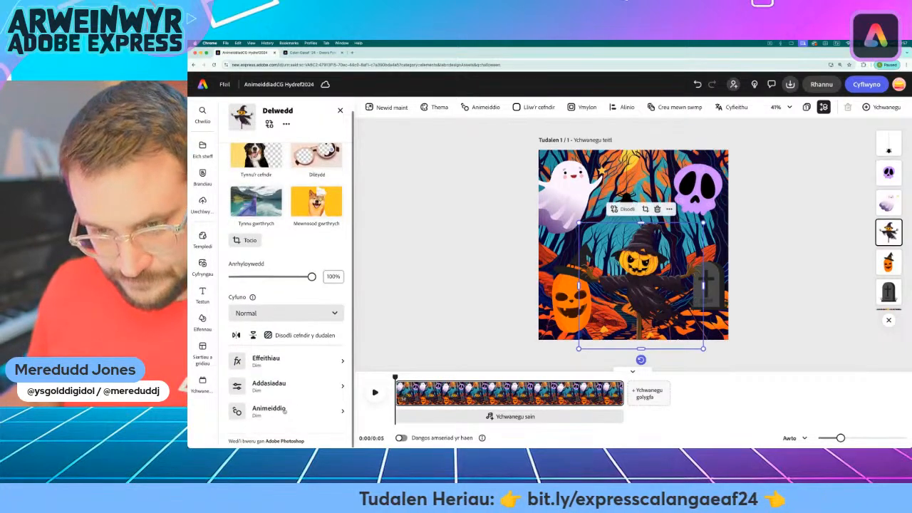
{"action": "left_click", "coordinate": [290, 415]}
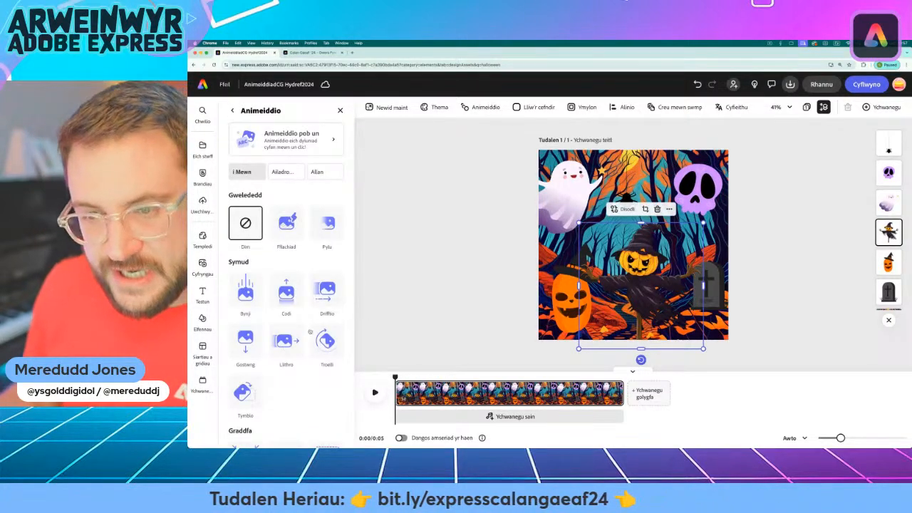
{"action": "left_click", "coordinate": [282, 172]}
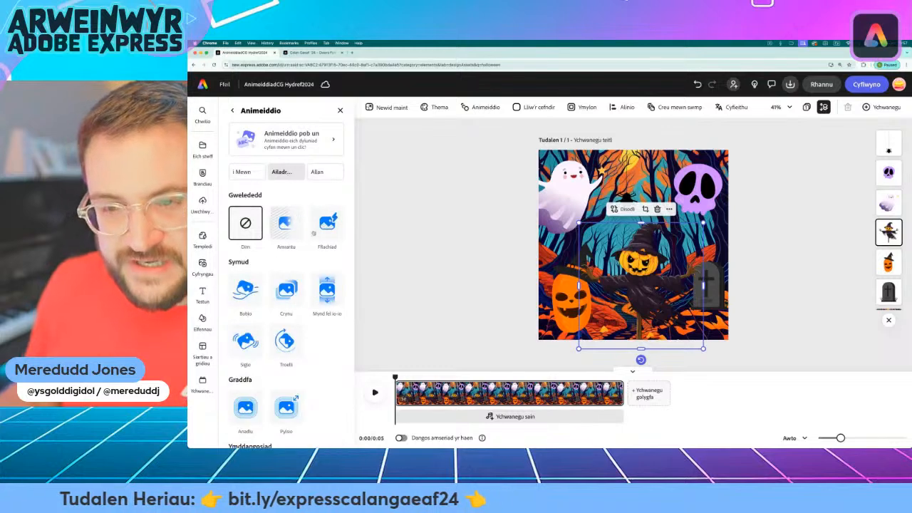
{"action": "left_click", "coordinate": [328, 297]}
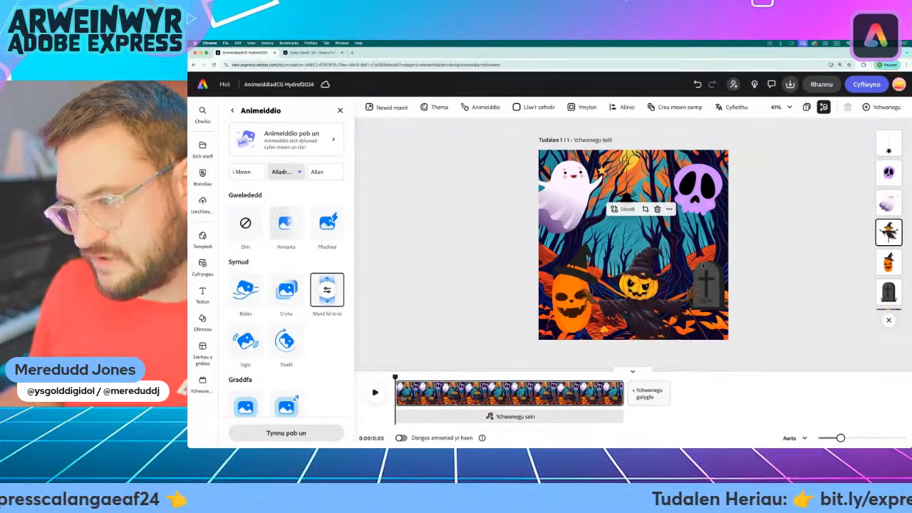
Step: Apply the looping Pylsio scale animation to the orange pumpkin wearing the witch's hat
{"action": "left_click", "coordinate": [571, 299]}
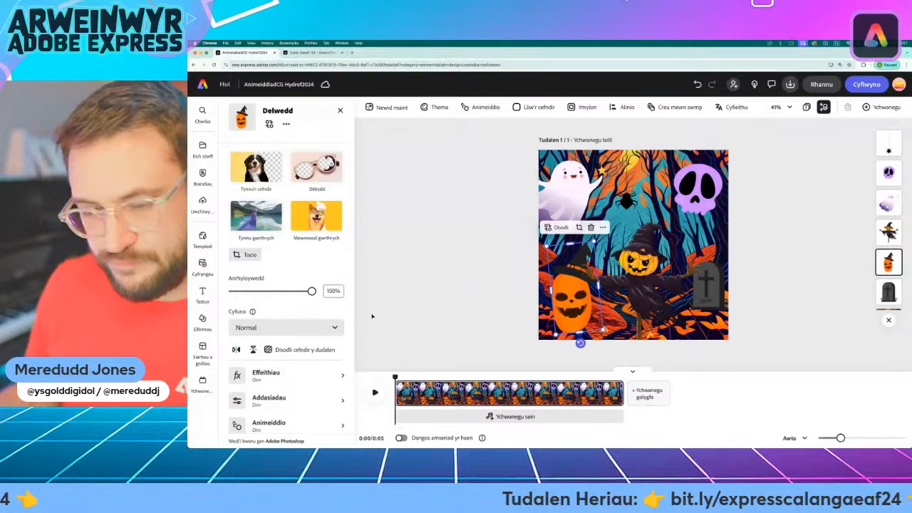
{"action": "scroll", "coordinate": [281, 368], "scroll_direction": "down", "scroll_amount": 1}
{"action": "left_click", "coordinate": [285, 409]}
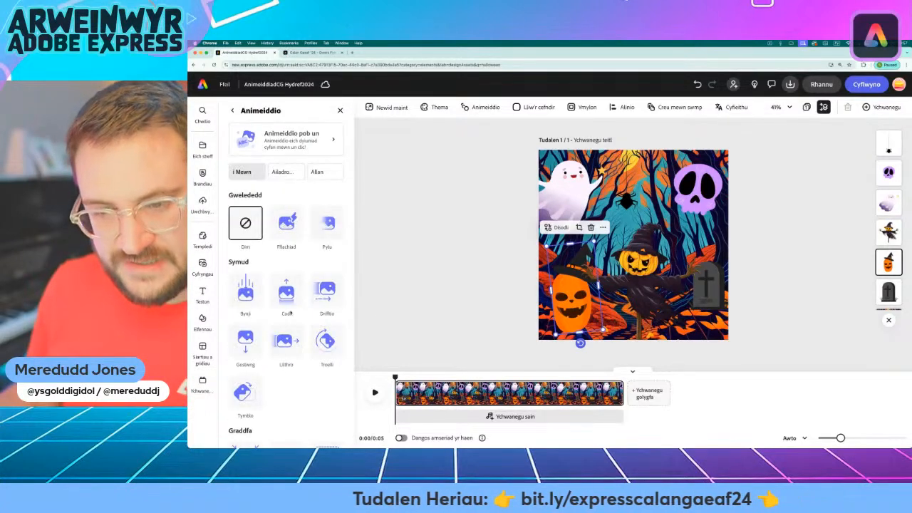
{"action": "left_click", "coordinate": [282, 171]}
{"action": "scroll", "coordinate": [287, 354], "scroll_direction": "down", "scroll_amount": 1}
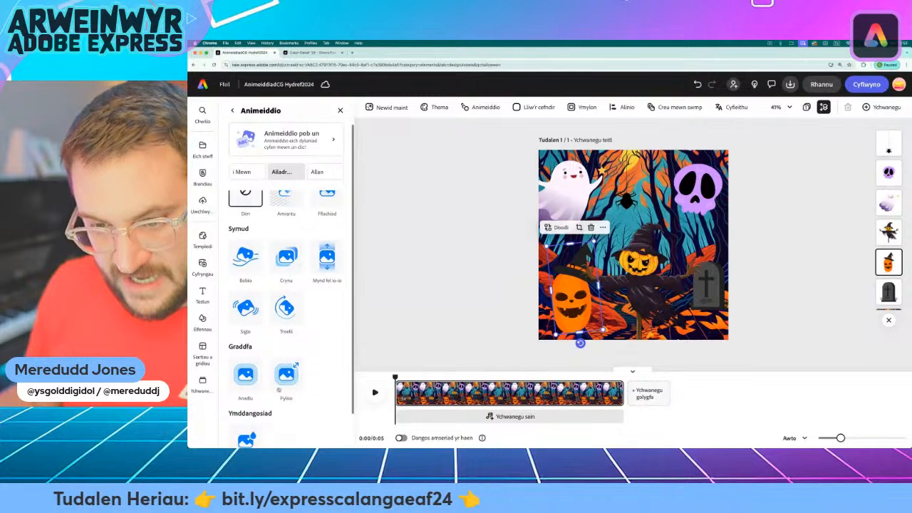
{"action": "left_click", "coordinate": [286, 375]}
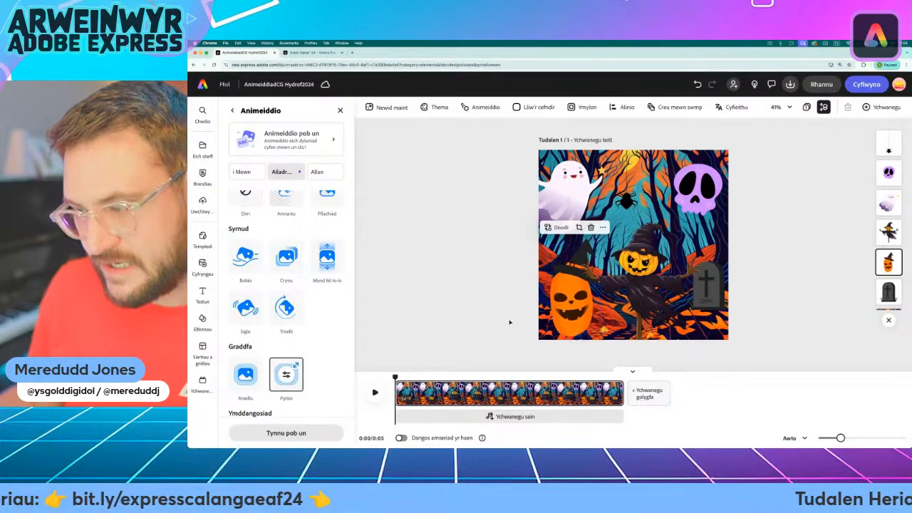
Step: Apply the looping Siglo animation to the gravestone and briefly preview the animated scene
{"action": "left_click", "coordinate": [705, 285]}
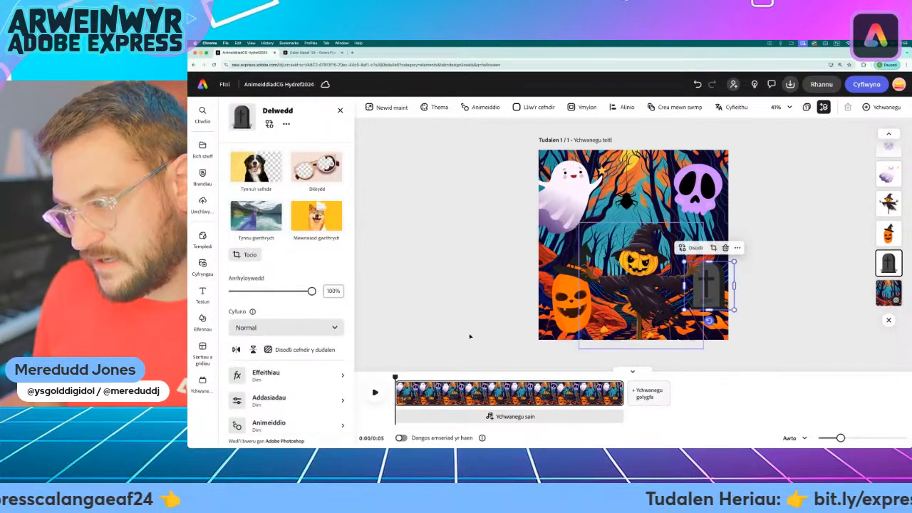
{"action": "scroll", "coordinate": [249, 398], "scroll_direction": "down", "scroll_amount": 1}
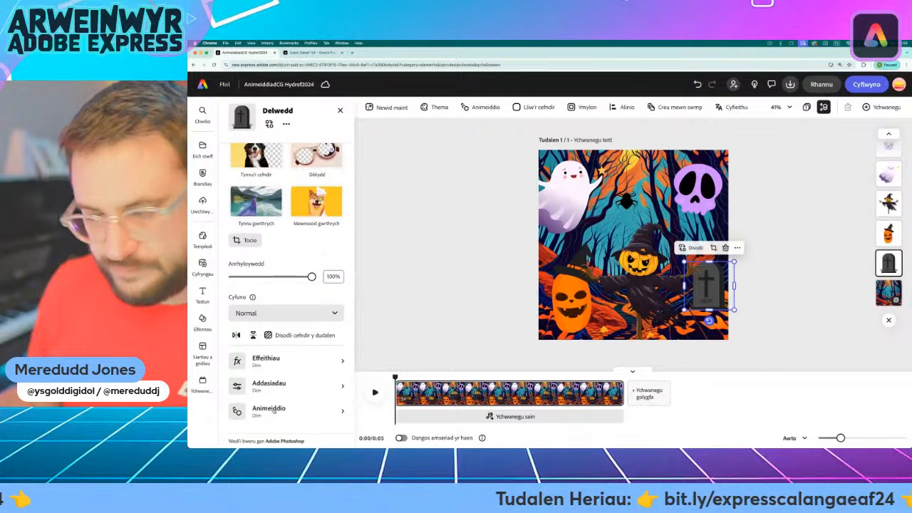
{"action": "left_click", "coordinate": [274, 411]}
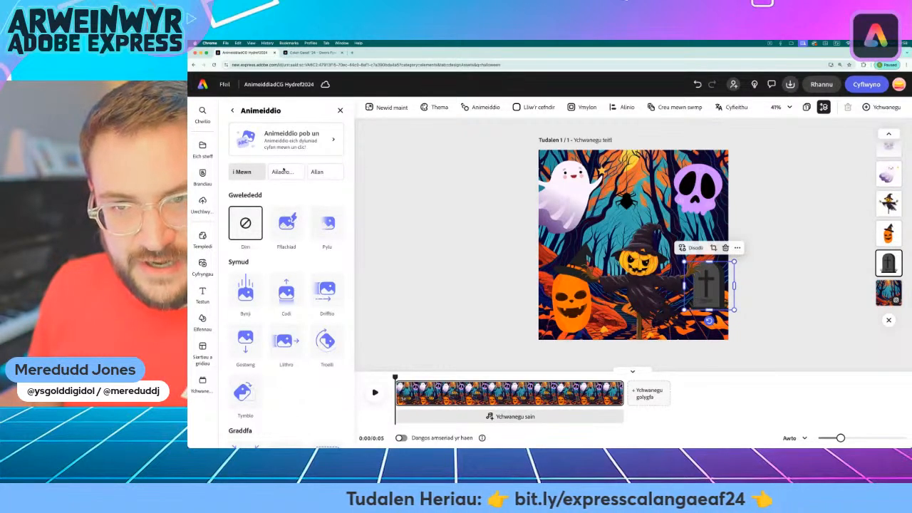
{"action": "left_click", "coordinate": [283, 171]}
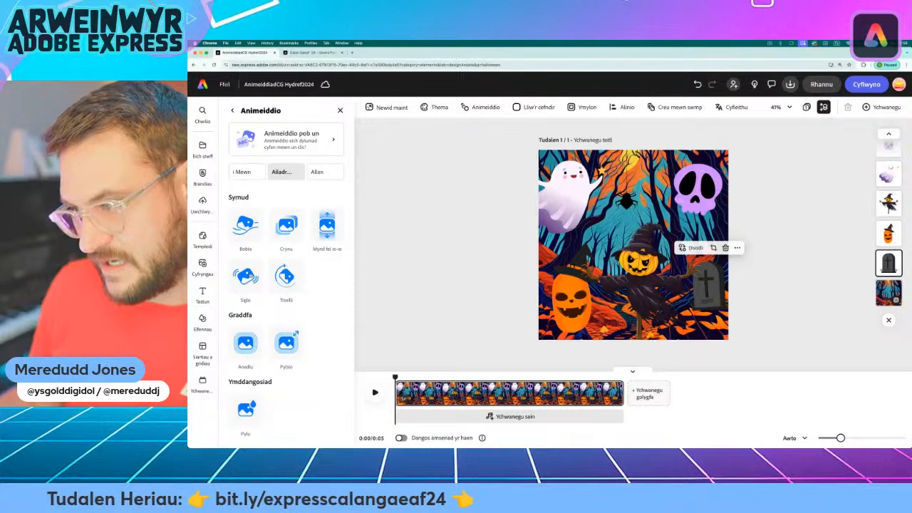
{"action": "left_click", "coordinate": [245, 276]}
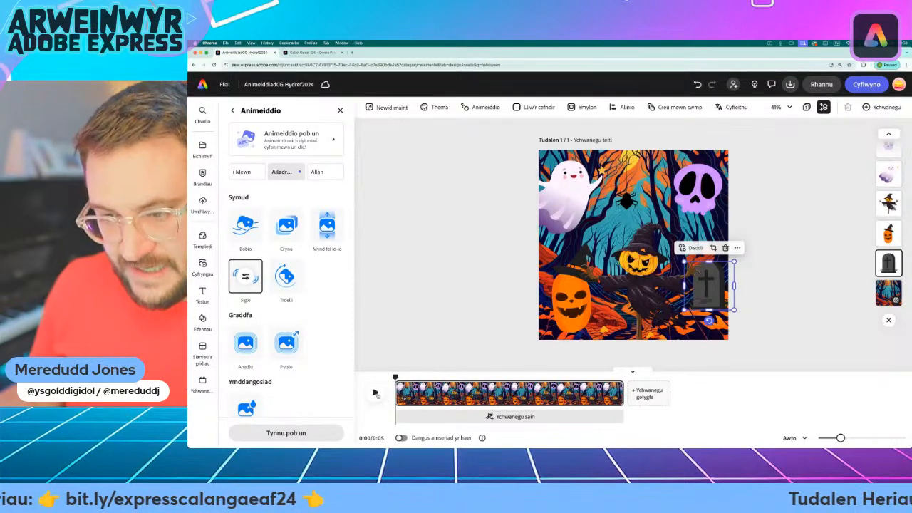
{"action": "left_click", "coordinate": [374, 392]}
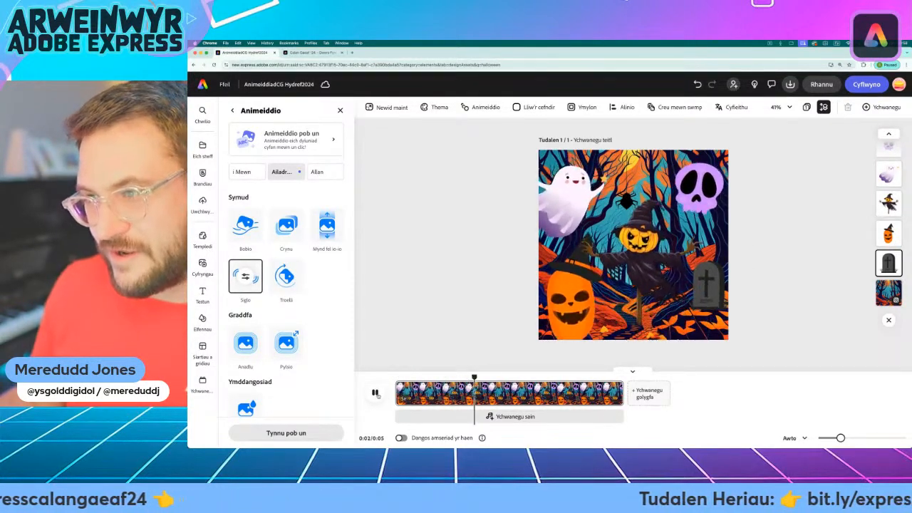
{"action": "left_click", "coordinate": [374, 393]}
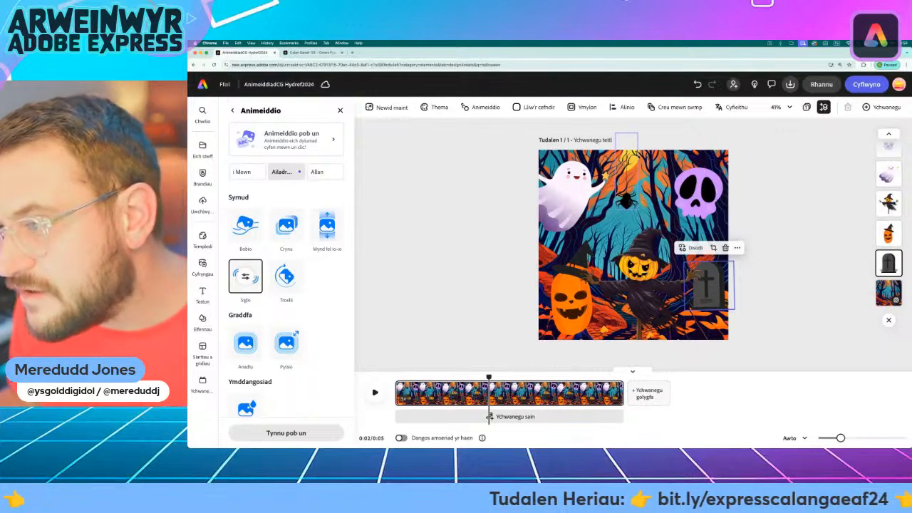
Step: Apply the looping Mynd fel io-io animation to the hanging spider and play the scene
{"action": "left_click", "coordinate": [626, 202]}
{"action": "scroll", "coordinate": [302, 380], "scroll_direction": "down", "scroll_amount": 1}
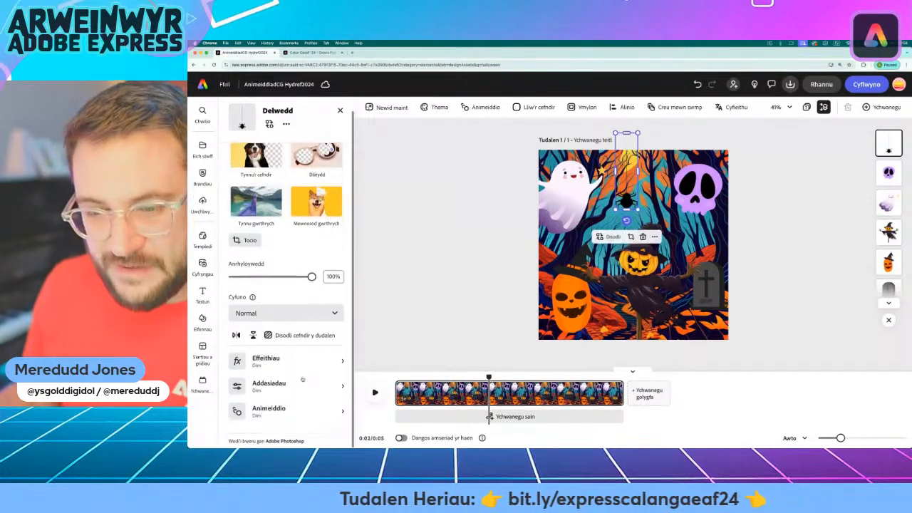
{"action": "left_click", "coordinate": [307, 415]}
{"action": "scroll", "coordinate": [306, 372], "scroll_direction": "down", "scroll_amount": 5}
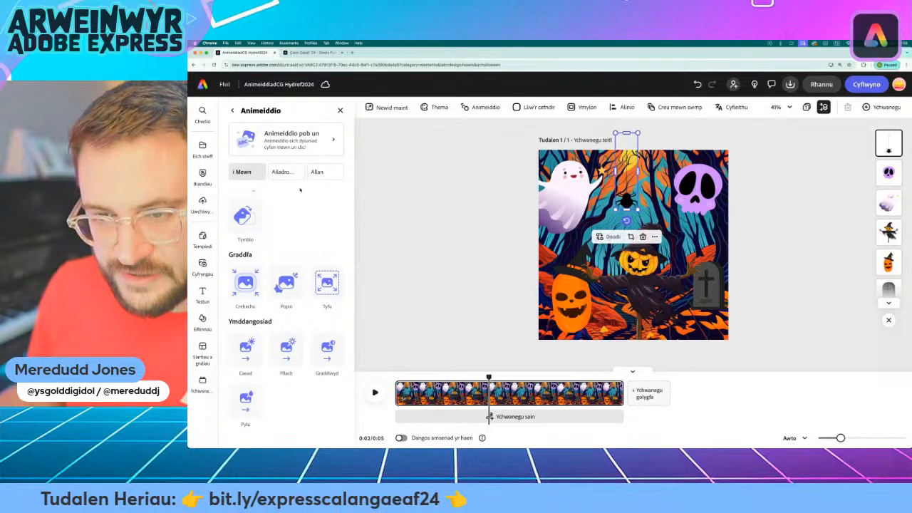
{"action": "left_click", "coordinate": [285, 173]}
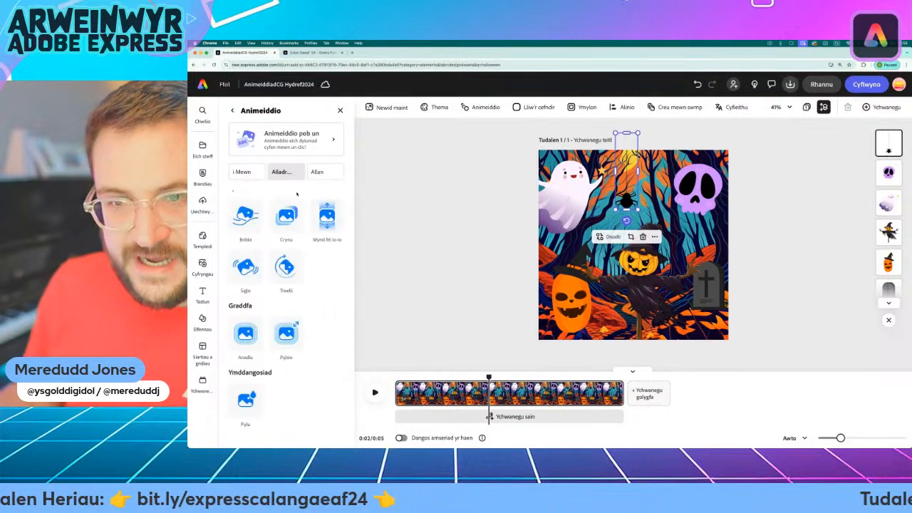
{"action": "left_click", "coordinate": [331, 222]}
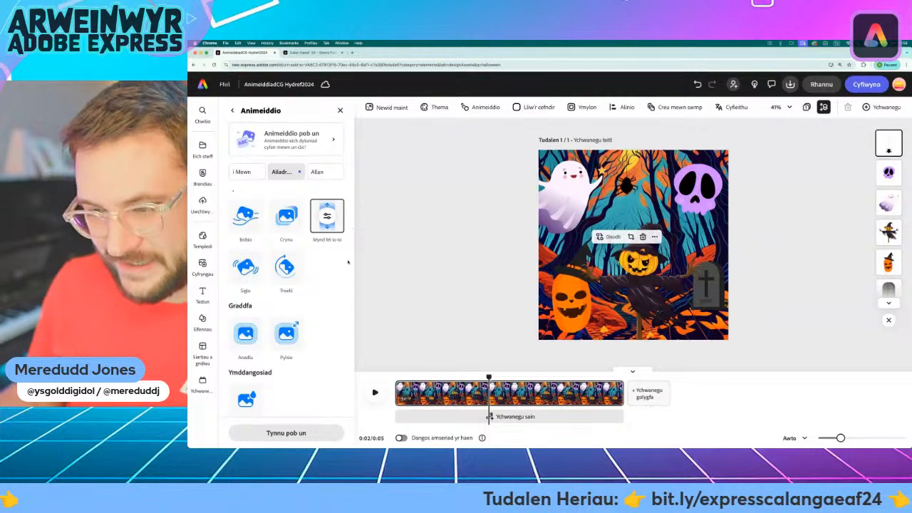
{"action": "left_click", "coordinate": [375, 393]}
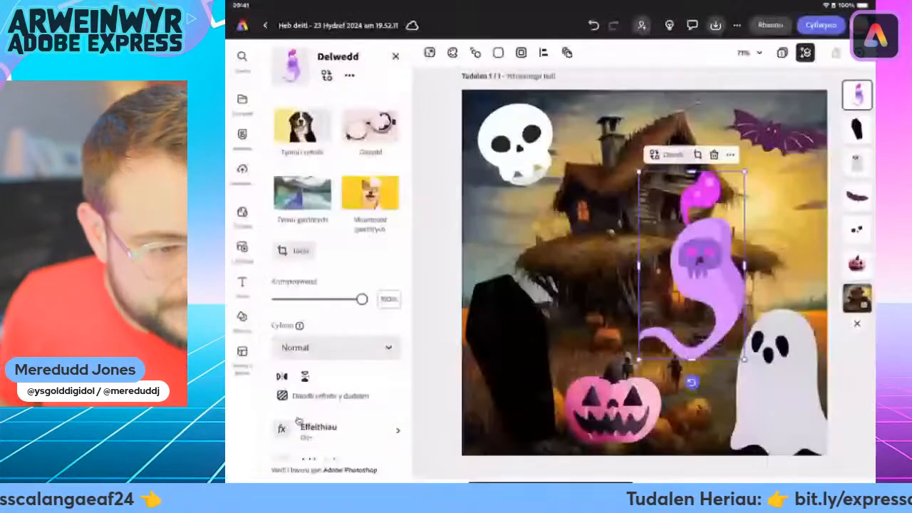
Step: In the haunted house design, apply the looping Crynu animation to the white skull with Cyflymder and Dwysedd at 100
{"action": "left_click", "coordinate": [515, 142]}
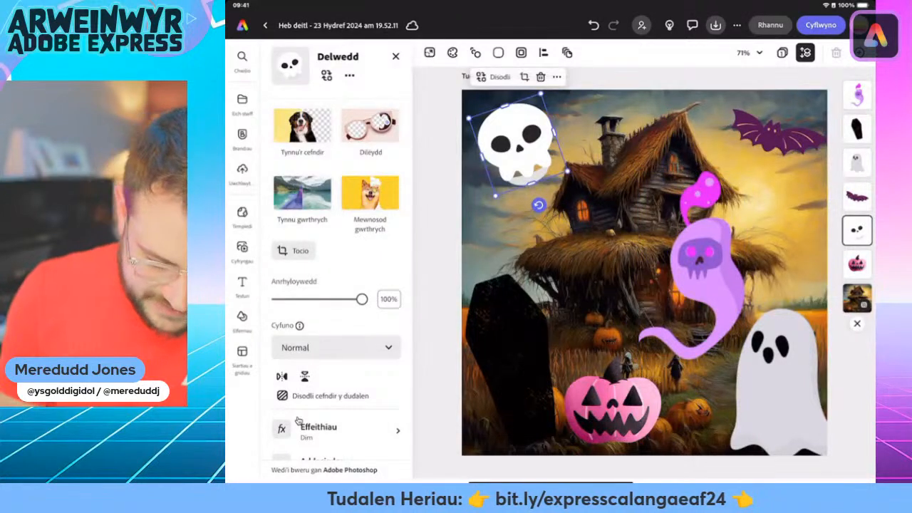
{"action": "scroll", "coordinate": [298, 422], "scroll_direction": "down", "scroll_amount": 2}
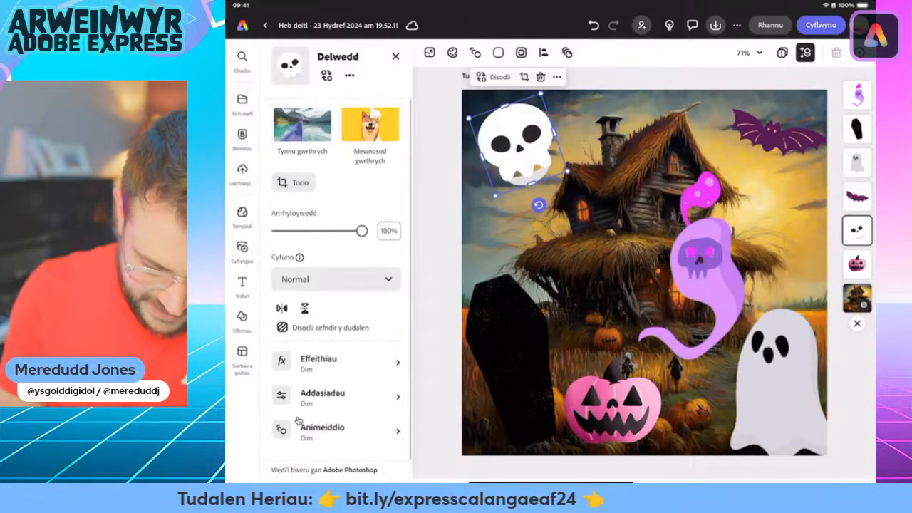
{"action": "left_click", "coordinate": [298, 421]}
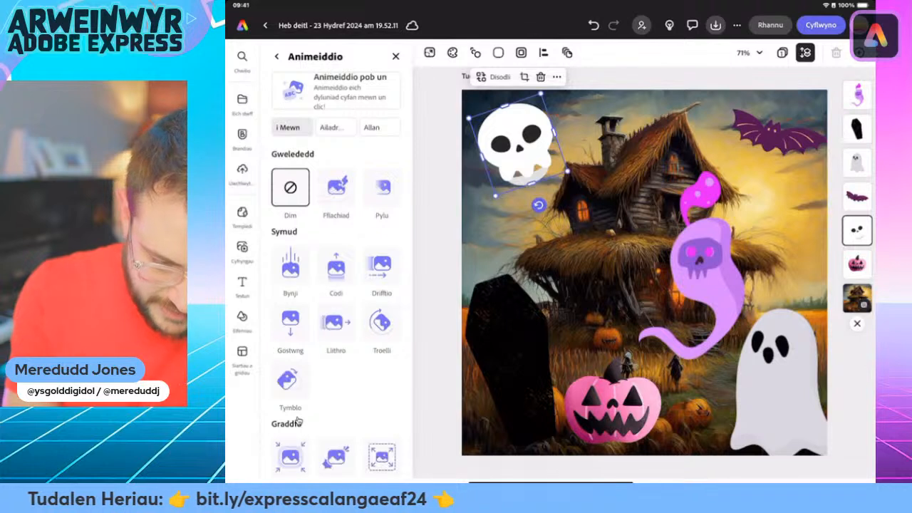
{"action": "left_click", "coordinate": [332, 127]}
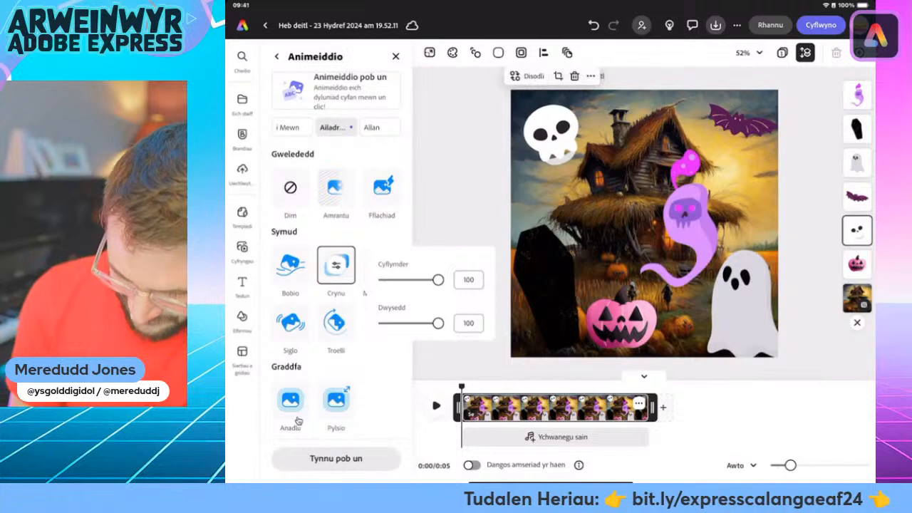
Step: Open the white ghost's animation options, and apply the looping Bobio animation to the purple skull ghost
{"action": "left_click", "coordinate": [743, 305]}
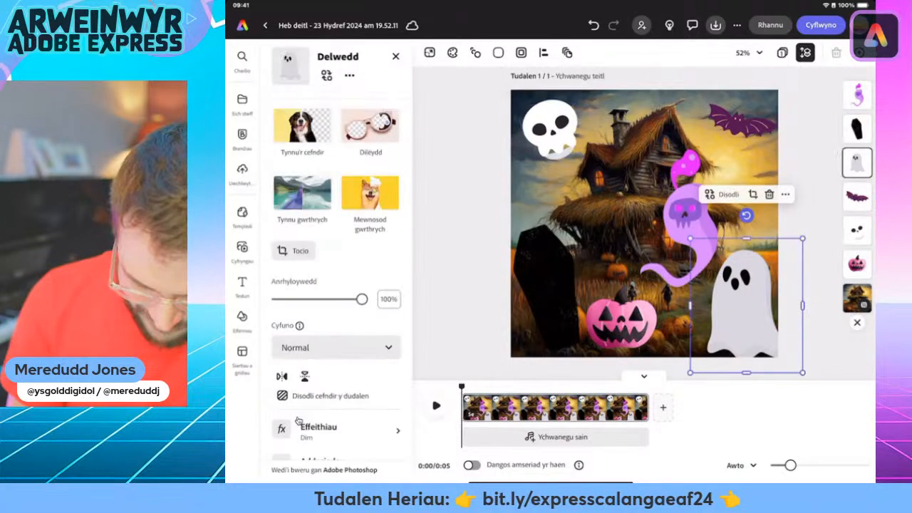
{"action": "scroll", "coordinate": [298, 421], "scroll_direction": "down", "scroll_amount": 2}
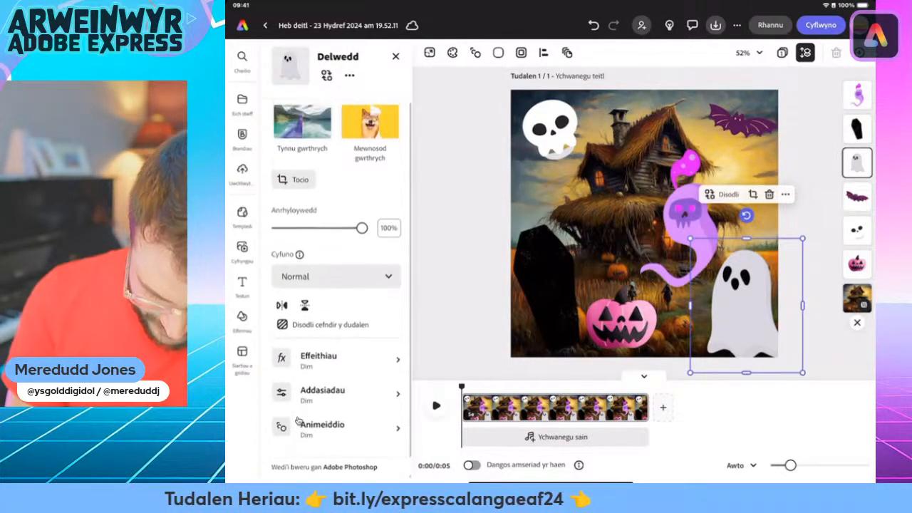
{"action": "left_click", "coordinate": [297, 420]}
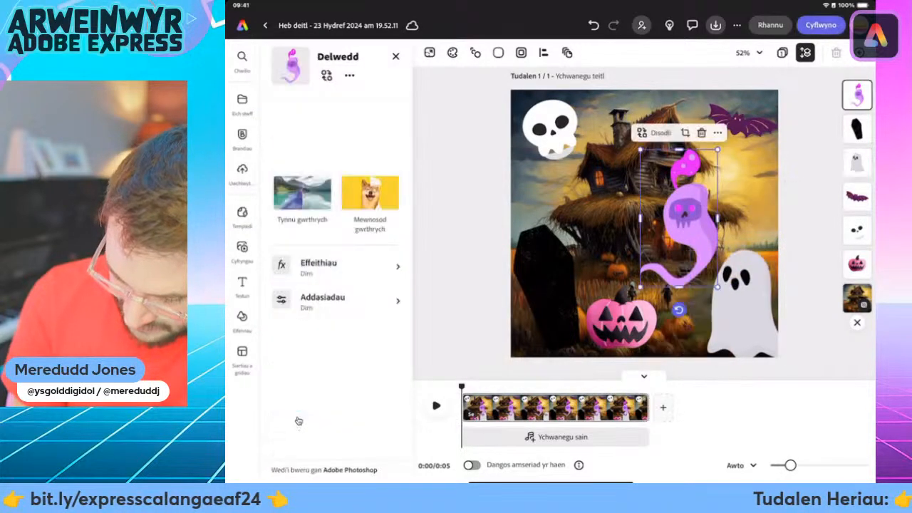
{"action": "scroll", "coordinate": [298, 420], "scroll_direction": "down", "scroll_amount": 3}
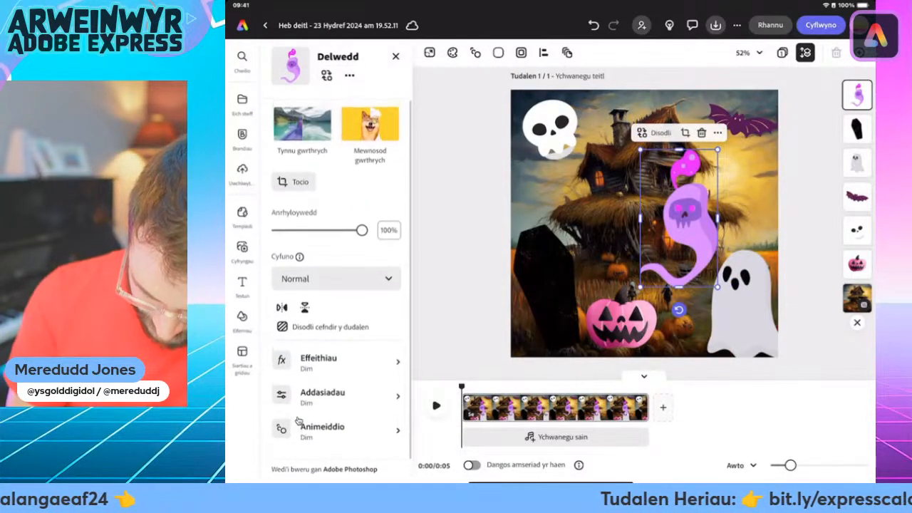
{"action": "left_click", "coordinate": [299, 422]}
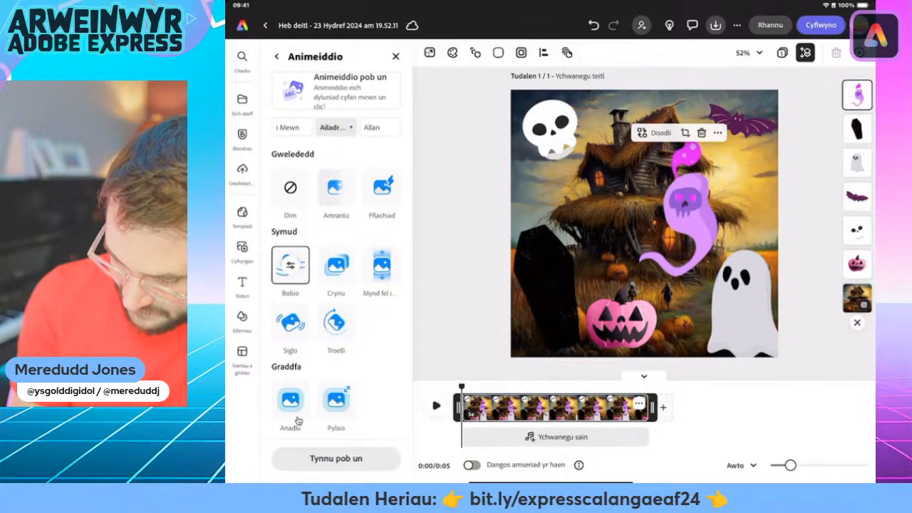
Step: Open the purple bat's animation options, apply the looping Anadlu animation to the black coffin, and play the scene
{"action": "scroll", "coordinate": [298, 420], "scroll_direction": "down", "scroll_amount": 3}
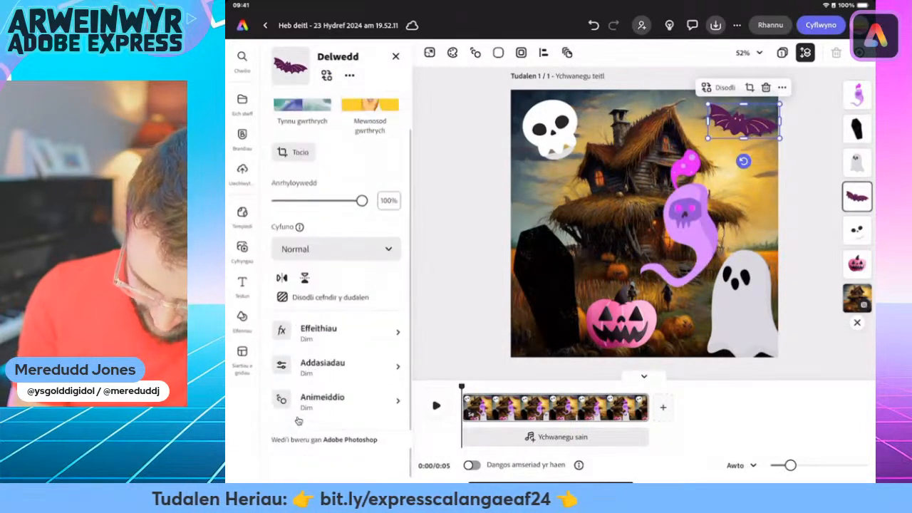
{"action": "left_click", "coordinate": [298, 421]}
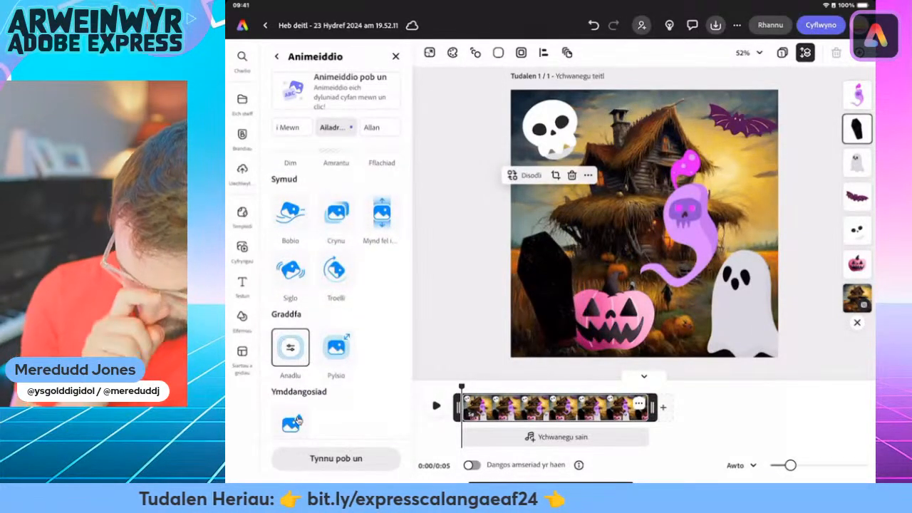
{"action": "key", "text": "space"}
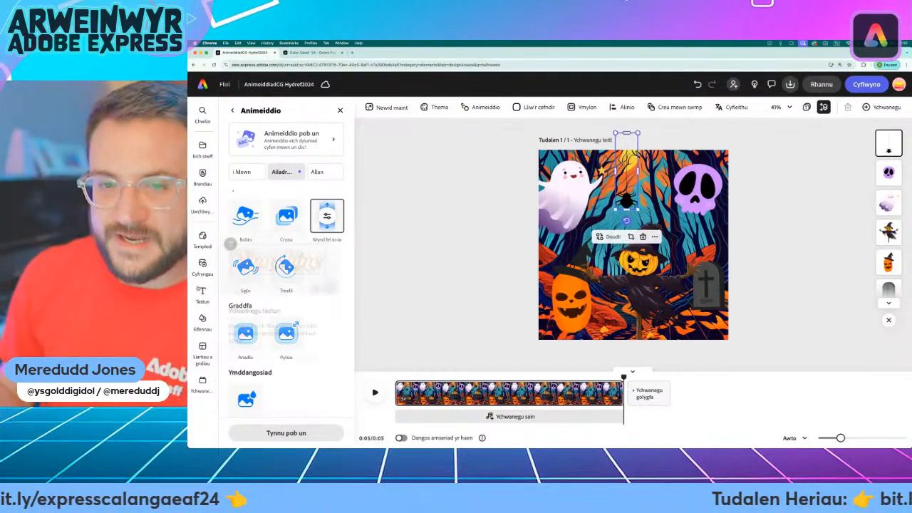
Step: In the AnimeiddiadCG Hydref2024 forest design, add a new text box reading "Bŵ!!"
{"action": "mouse_move", "coordinate": [197, 294]}
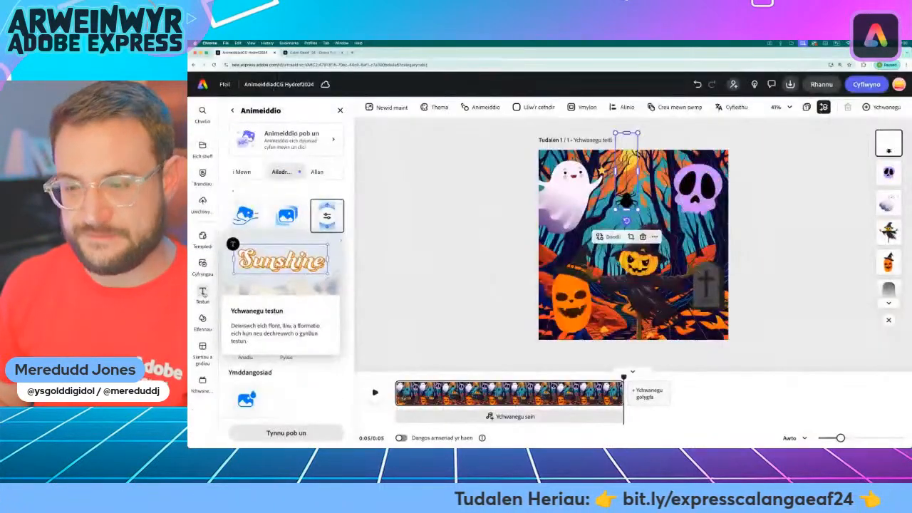
{"action": "left_click", "coordinate": [203, 293]}
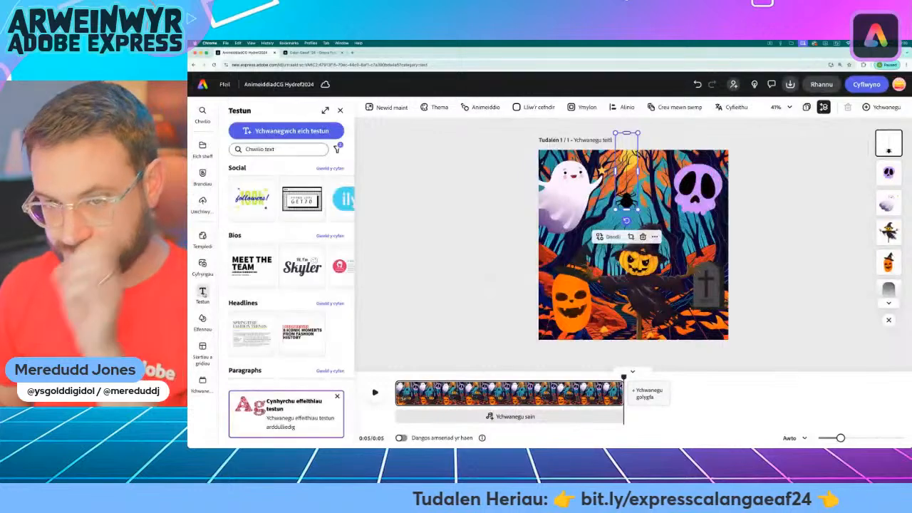
{"action": "left_click", "coordinate": [256, 131]}
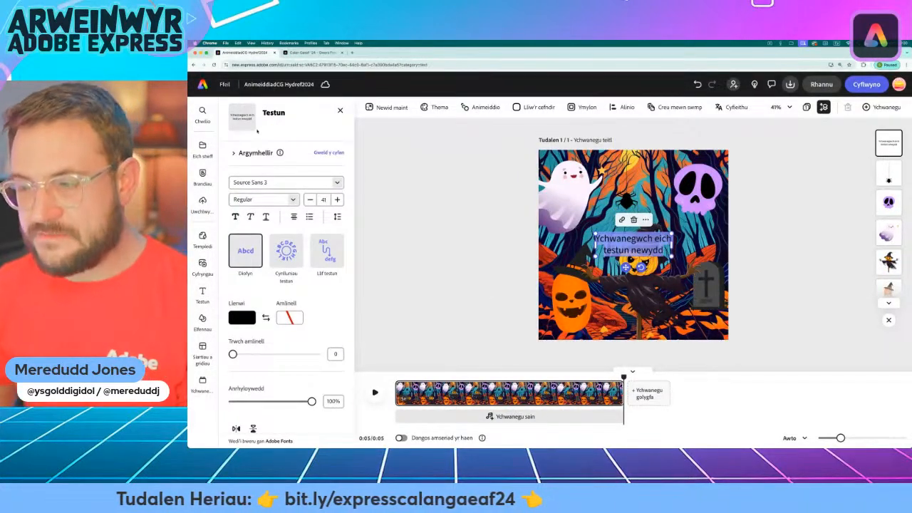
{"action": "type", "text": "B"}
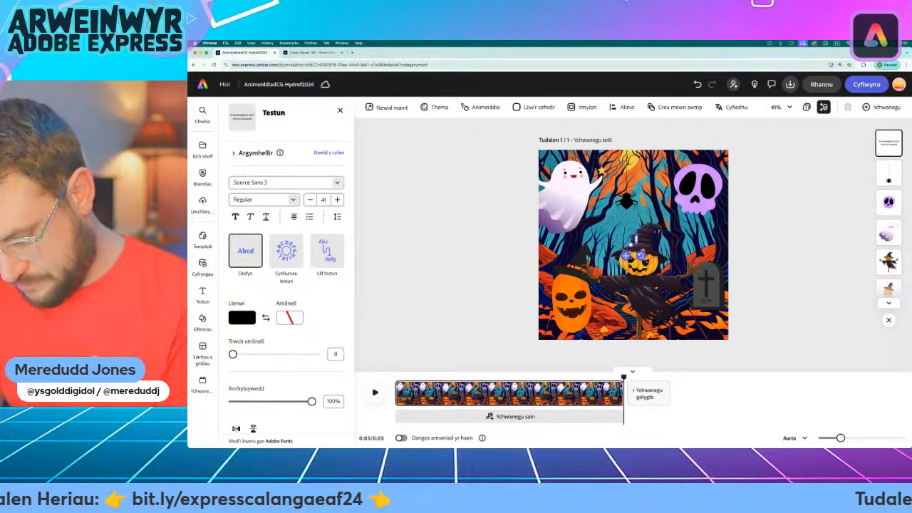
{"action": "type", "text": "ŵ!!"}
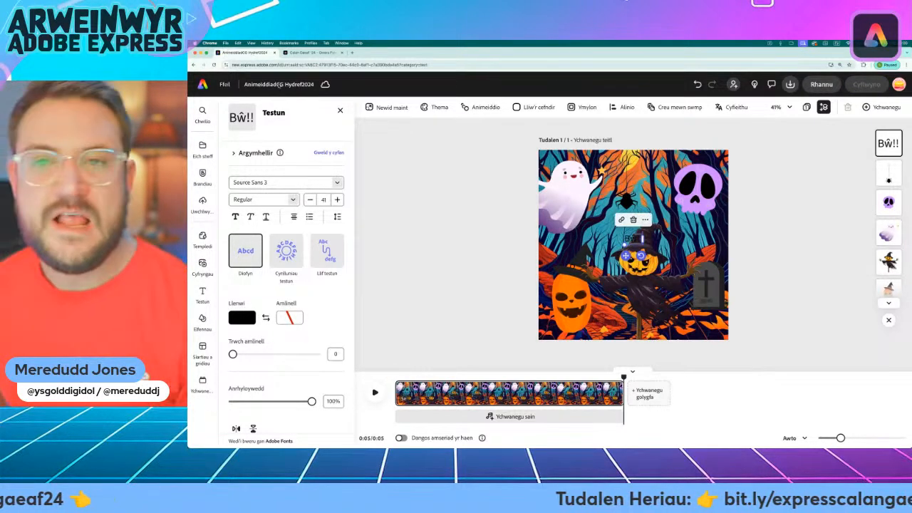
Step: Look up the suggested "Bŵ!" message on the Calan Gaeaf challenge page and return to the design
{"action": "left_click", "coordinate": [314, 52]}
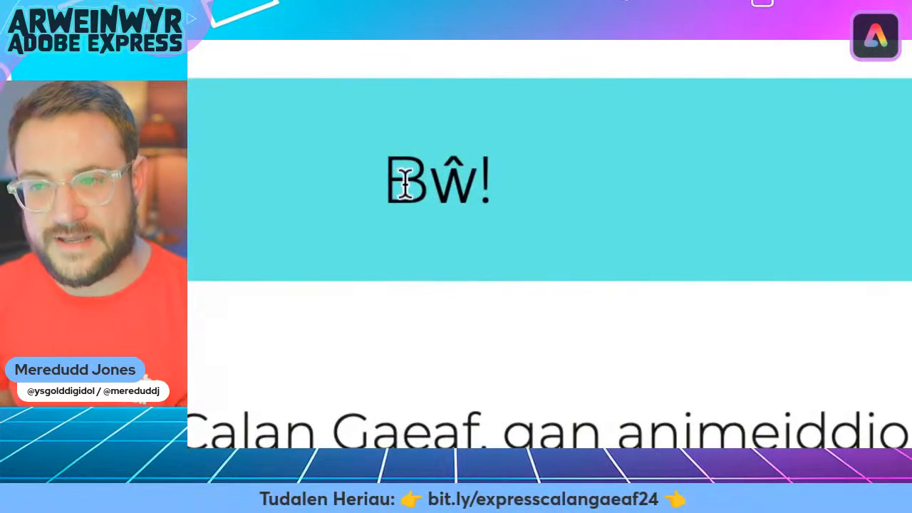
{"action": "left_click_drag", "start_coordinate": [405, 182], "coordinate": [490, 183]}
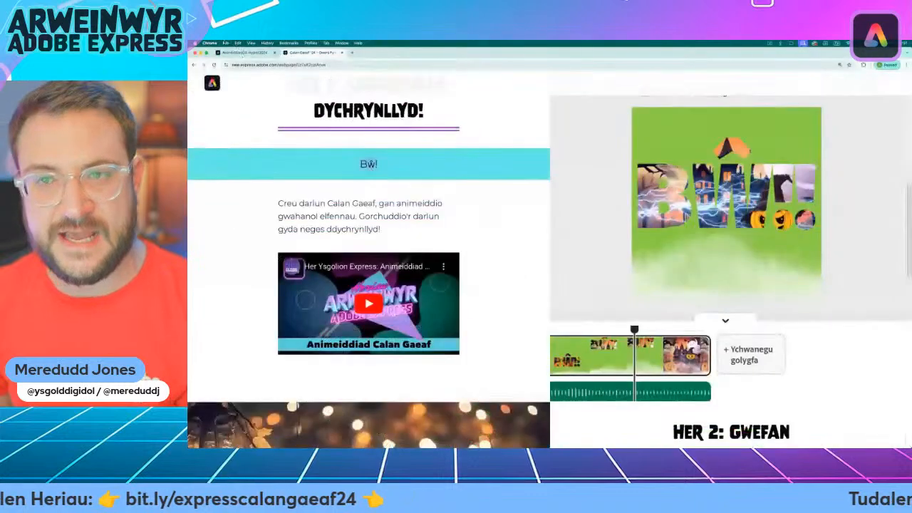
{"action": "left_click", "coordinate": [235, 53]}
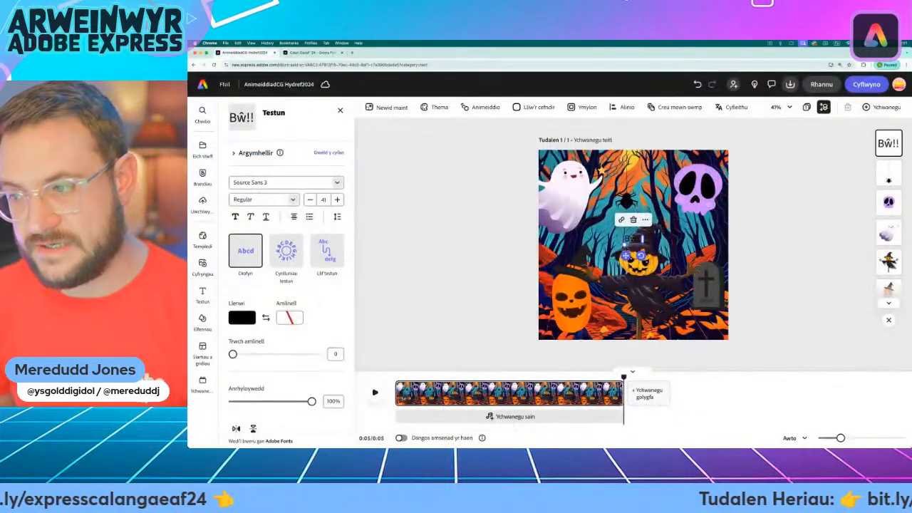
Step: Enlarge the "Bŵ!!" text to size 352, fill it white, and centre it horizontally on the page
{"action": "left_click_drag", "start_coordinate": [624, 244], "coordinate": [546, 292]}
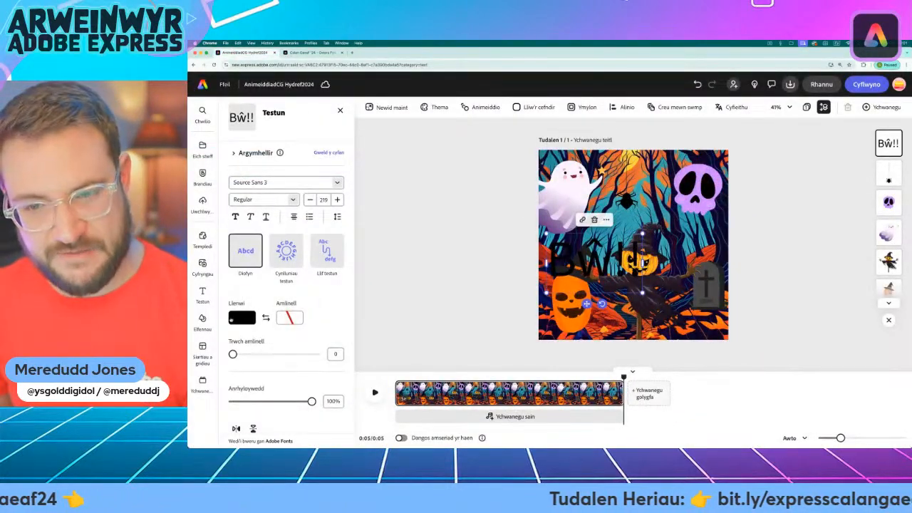
{"action": "left_click", "coordinate": [235, 318]}
{"action": "left_click", "coordinate": [291, 294]}
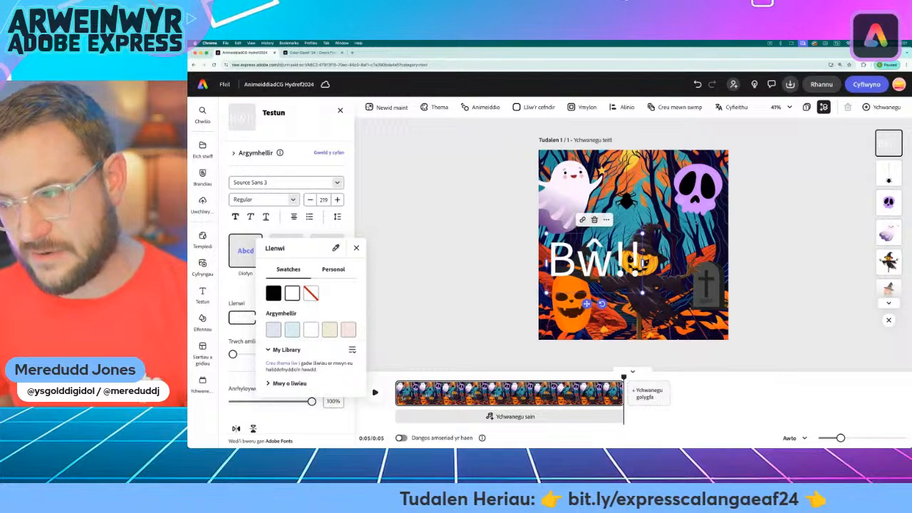
{"action": "key", "text": "Escape"}
{"action": "left_click_drag", "start_coordinate": [643, 234], "coordinate": [701, 197]}
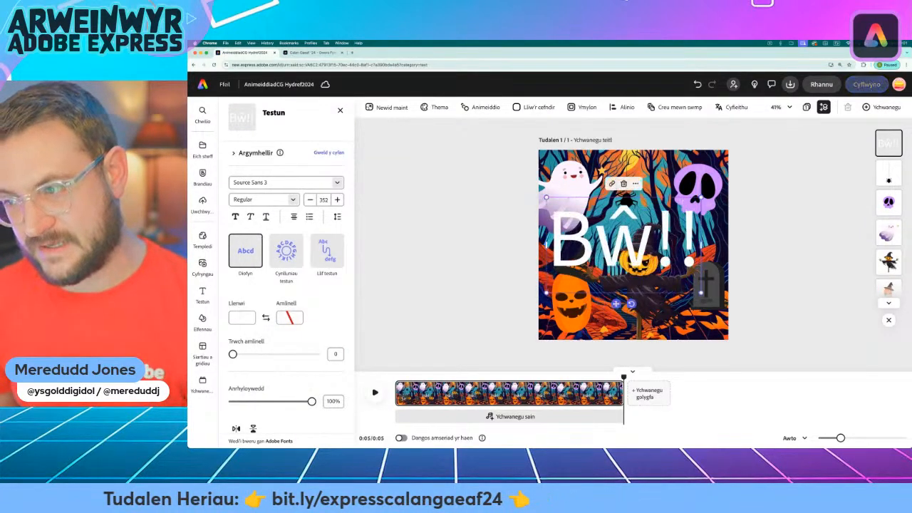
{"action": "mouse_move", "coordinate": [617, 303]}
{"action": "left_mouse_down"}
{"action": "mouse_move", "coordinate": [634, 303]}
{"action": "mouse_move", "coordinate": [625, 303]}
{"action": "left_mouse_up"}
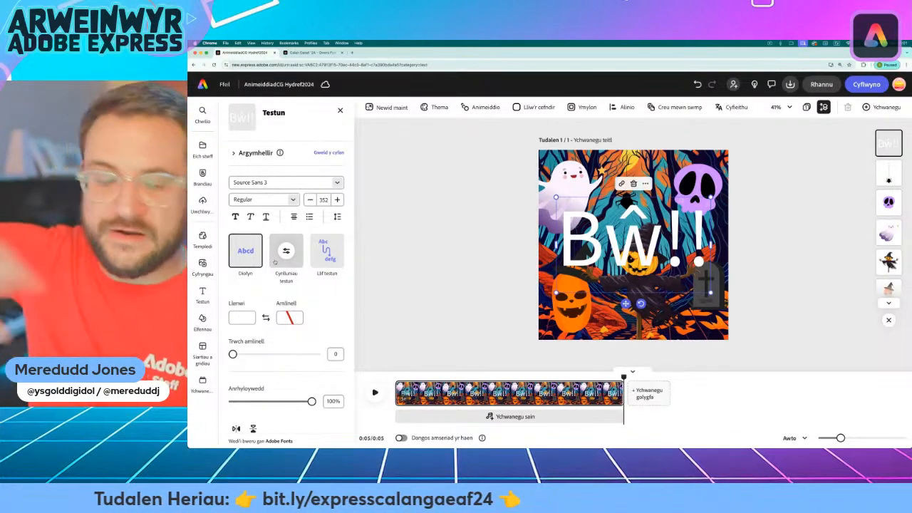
Step: Add a basic background shape that follows the "Bŵ!!" text and set its shape size to 35
{"action": "scroll", "coordinate": [265, 345], "scroll_direction": "down", "scroll_amount": 3}
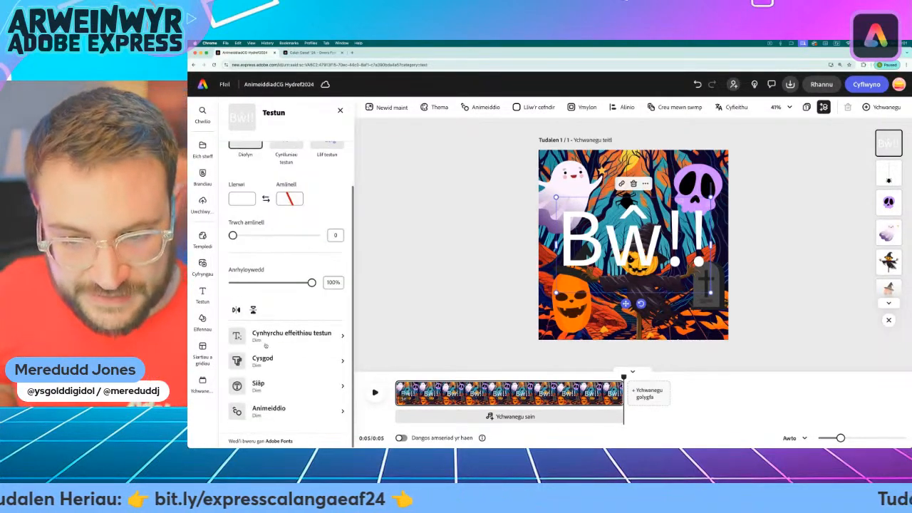
{"action": "left_click", "coordinate": [265, 385]}
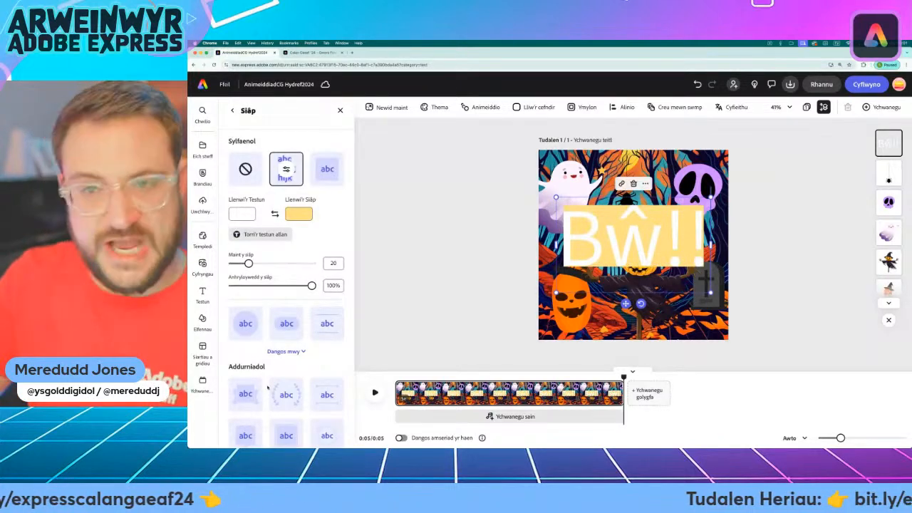
{"action": "mouse_move", "coordinate": [249, 265]}
{"action": "left_mouse_down"}
{"action": "mouse_move", "coordinate": [411, 270]}
{"action": "mouse_move", "coordinate": [261, 265]}
{"action": "left_mouse_up"}
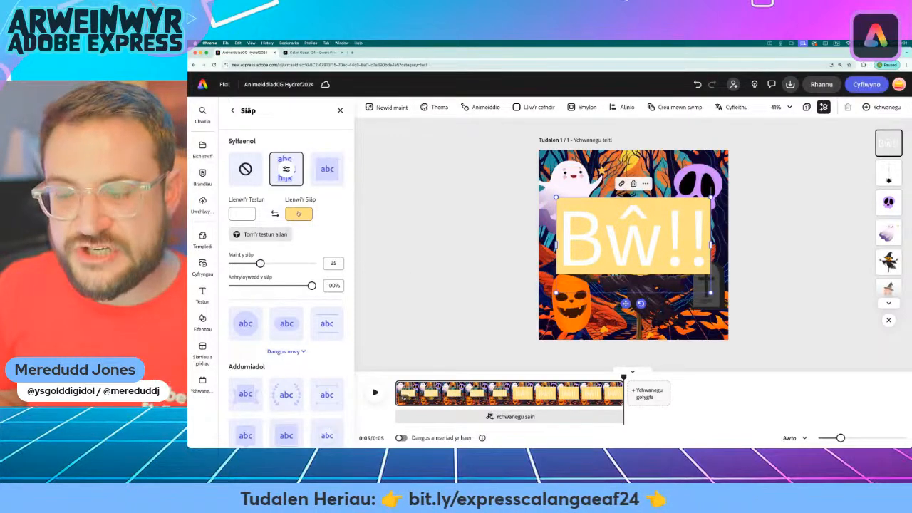
Step: Switch the background shape of the "Bŵ!!" text to the basic style that fills the whole page
{"action": "scroll", "coordinate": [271, 317], "scroll_direction": "down", "scroll_amount": 1}
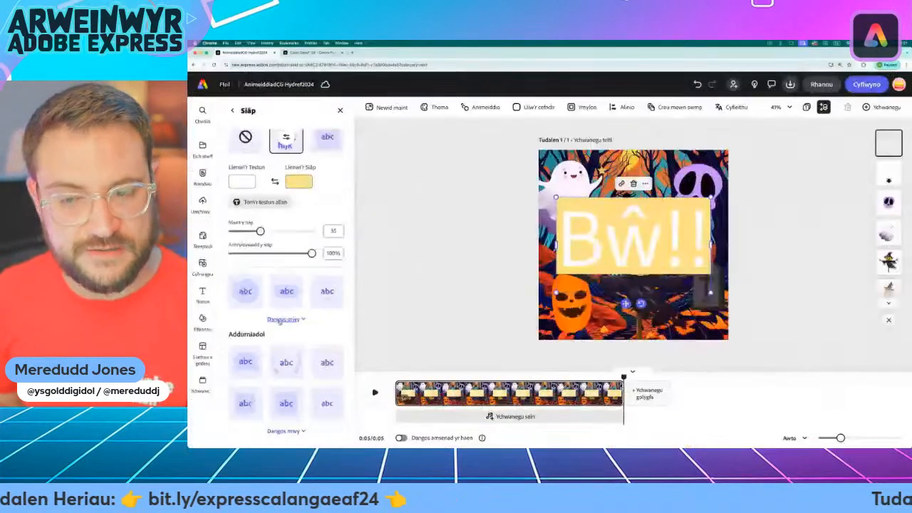
{"action": "left_click", "coordinate": [294, 324]}
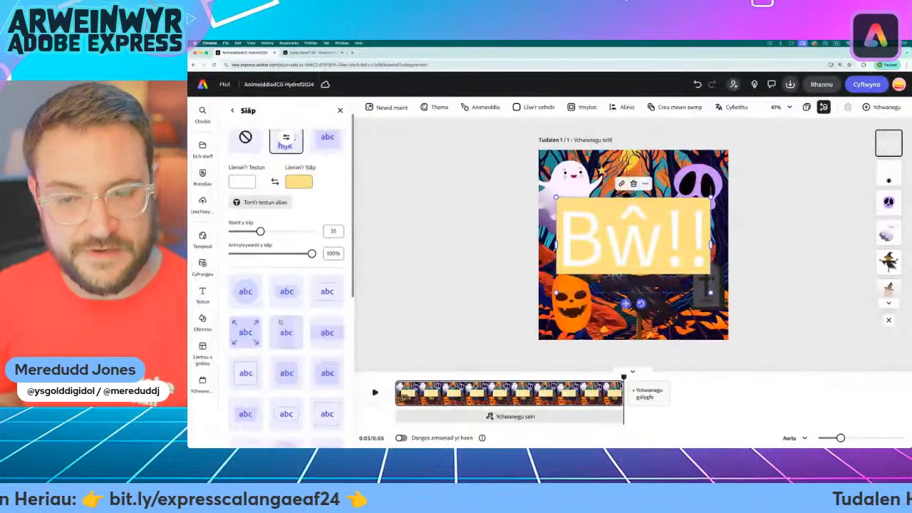
{"action": "scroll", "coordinate": [294, 324], "scroll_direction": "down", "scroll_amount": 2}
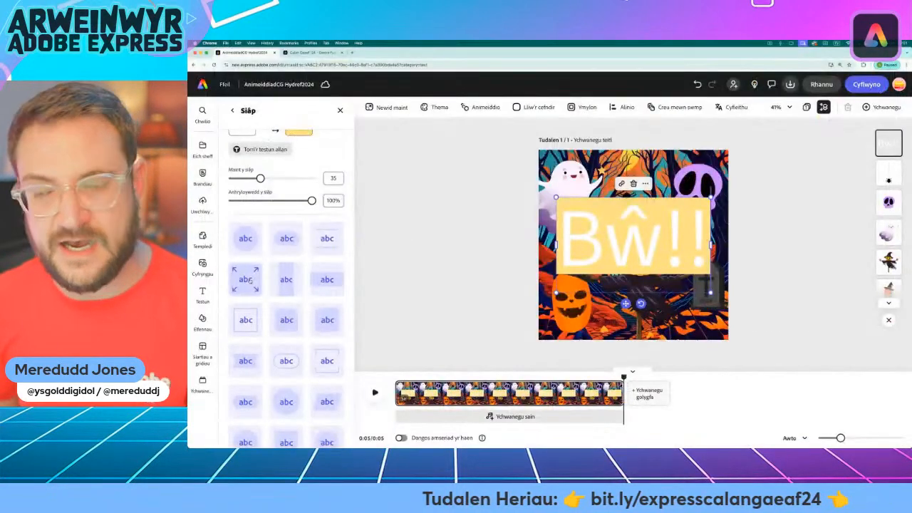
{"action": "left_click", "coordinate": [248, 280]}
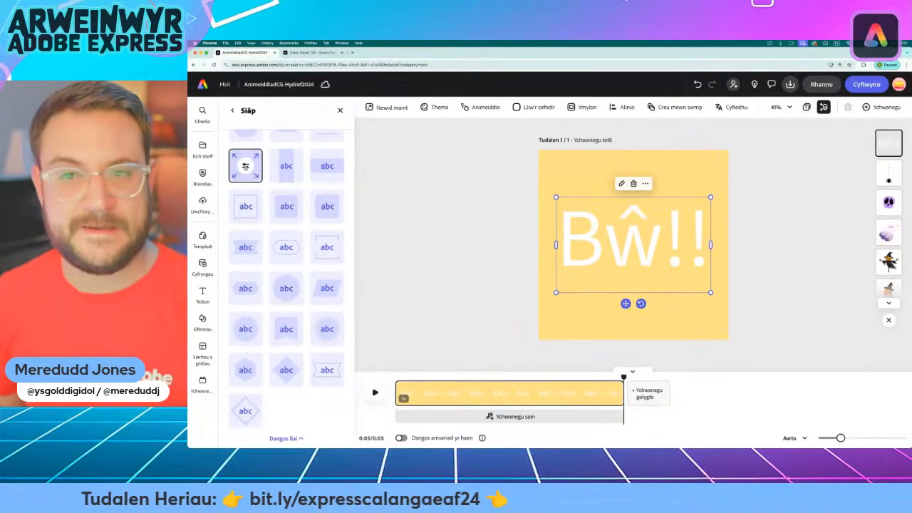
{"action": "left_click", "coordinate": [245, 165]}
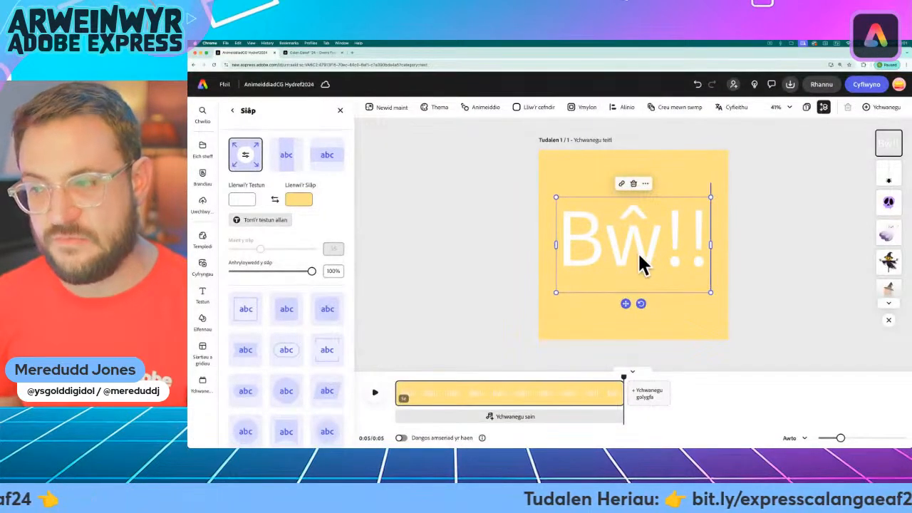
Step: Cut the "Bŵ!!" text out of the full-page shape and fill the shape with black
{"action": "left_click", "coordinate": [259, 220]}
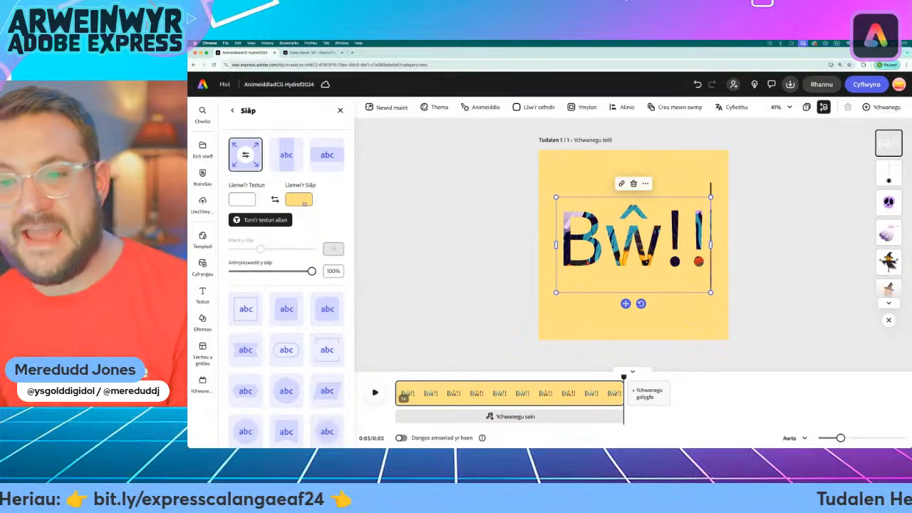
{"action": "left_click", "coordinate": [298, 201]}
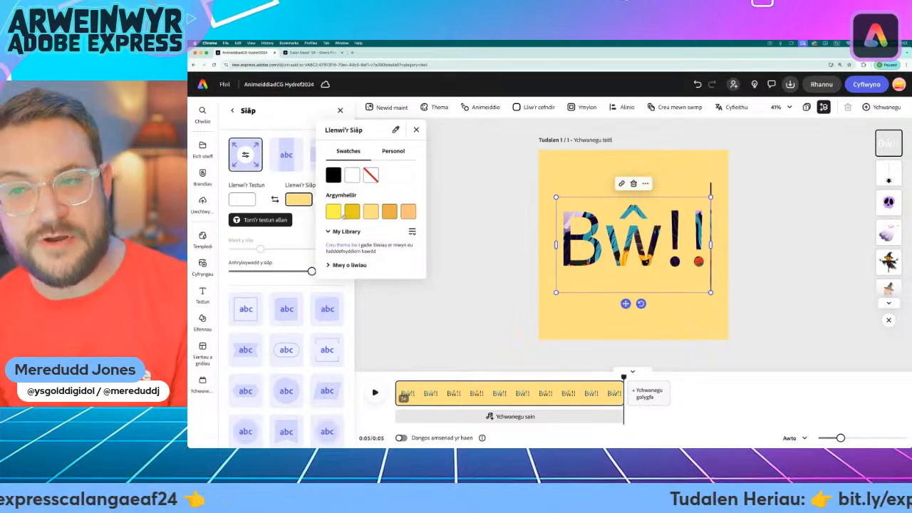
{"action": "left_click", "coordinate": [333, 175]}
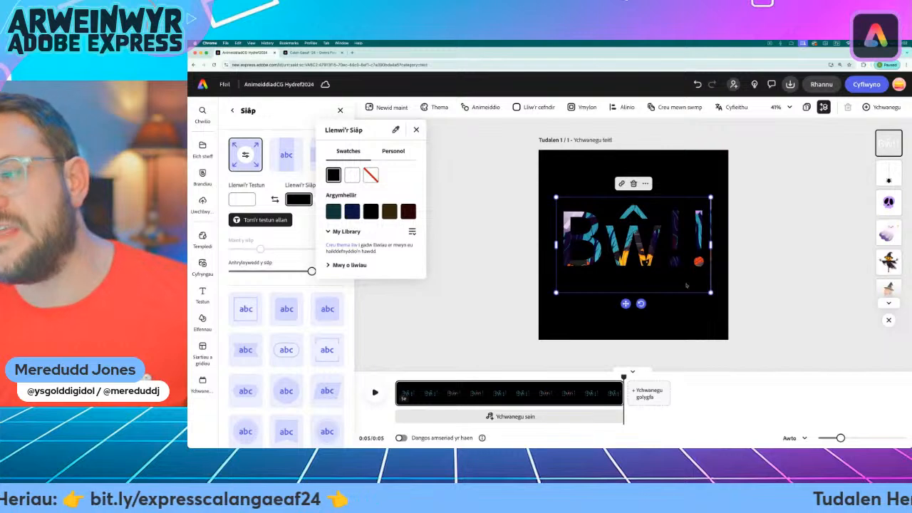
Step: Compare a lighter orange from the extended swatches and fill the full-page shape with the darker orange
{"action": "left_click", "coordinate": [334, 265]}
{"action": "scroll", "coordinate": [372, 285], "scroll_direction": "down", "scroll_amount": 5}
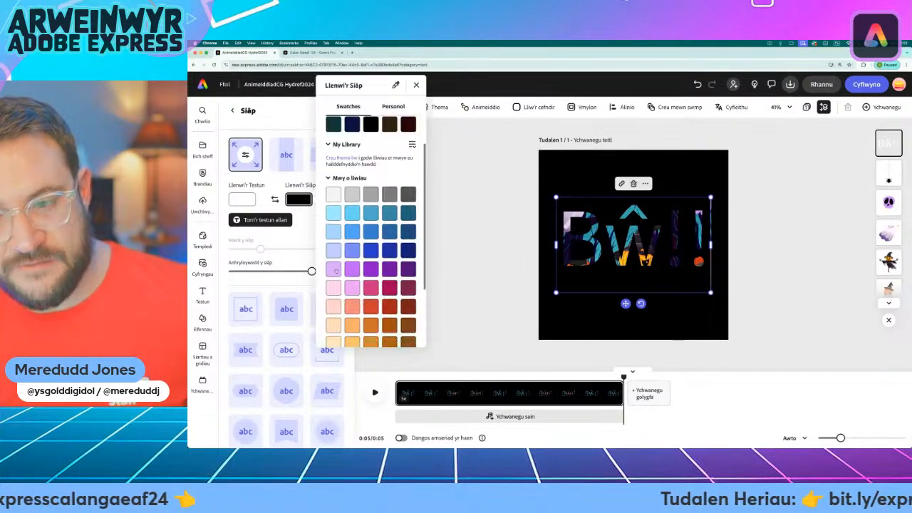
{"action": "left_click", "coordinate": [371, 281]}
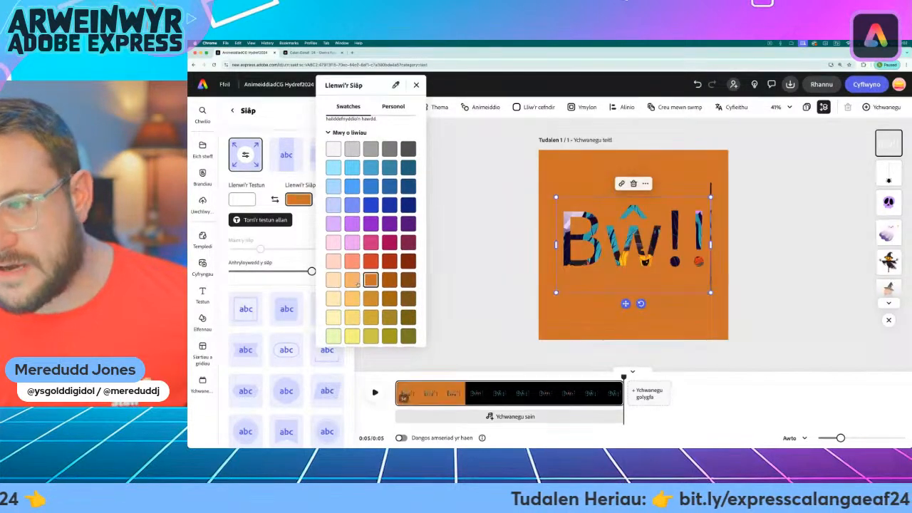
{"action": "left_click", "coordinate": [353, 282]}
{"action": "left_click", "coordinate": [371, 281]}
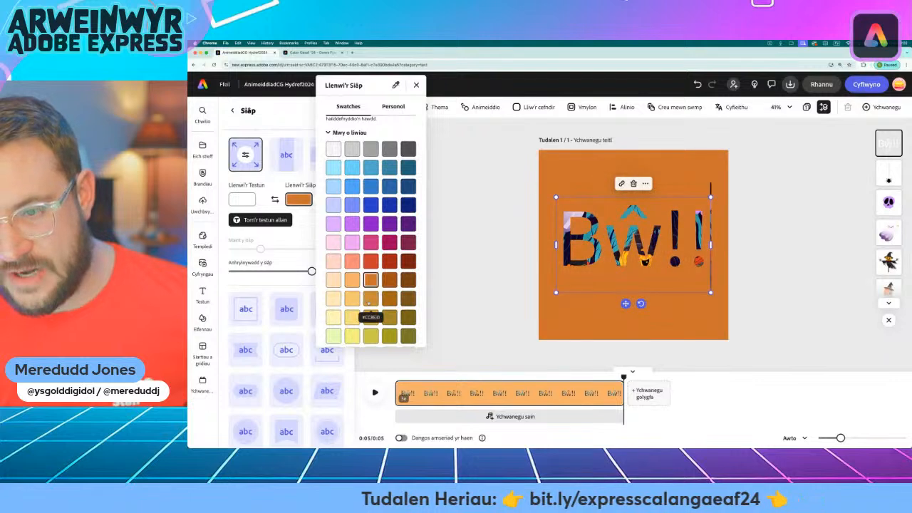
{"action": "scroll", "coordinate": [372, 299], "scroll_direction": "down", "scroll_amount": 1}
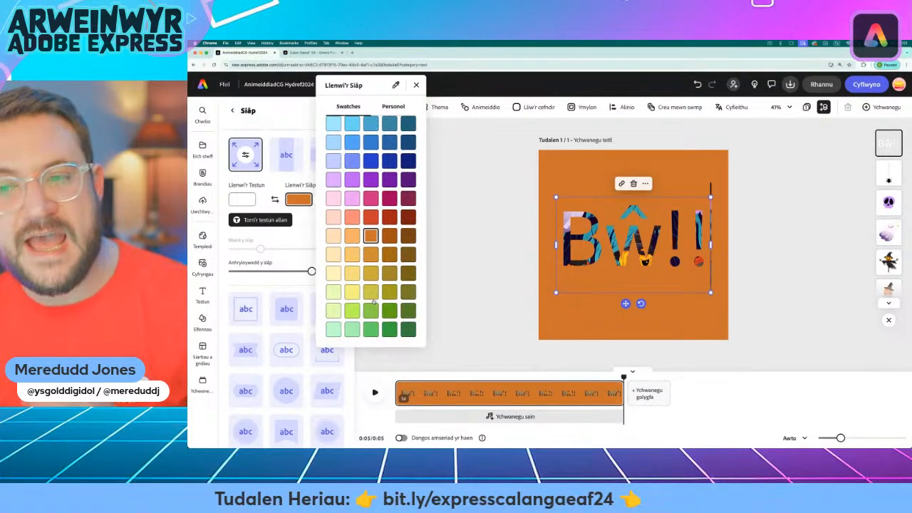
Step: Compare red-orange, green and lighter orange fills on the full-page shape and return to the darker orange
{"action": "left_click", "coordinate": [372, 218]}
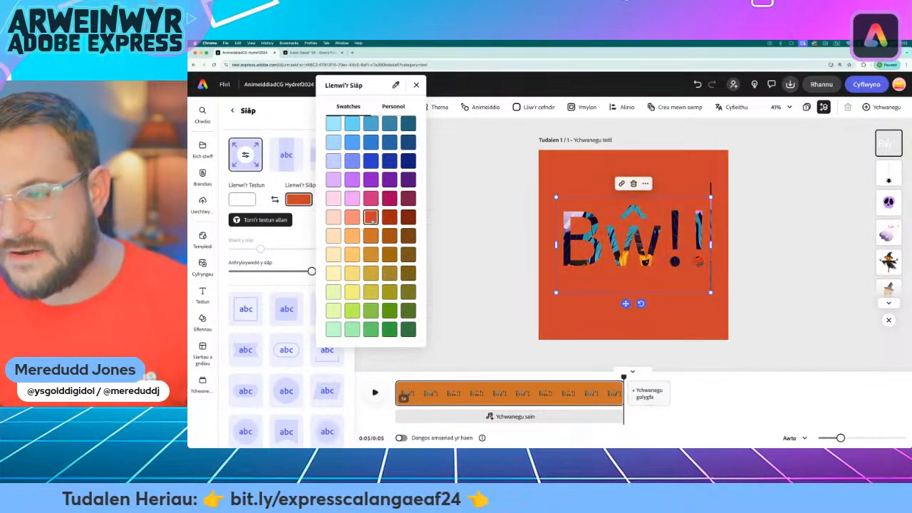
{"action": "left_click", "coordinate": [389, 328]}
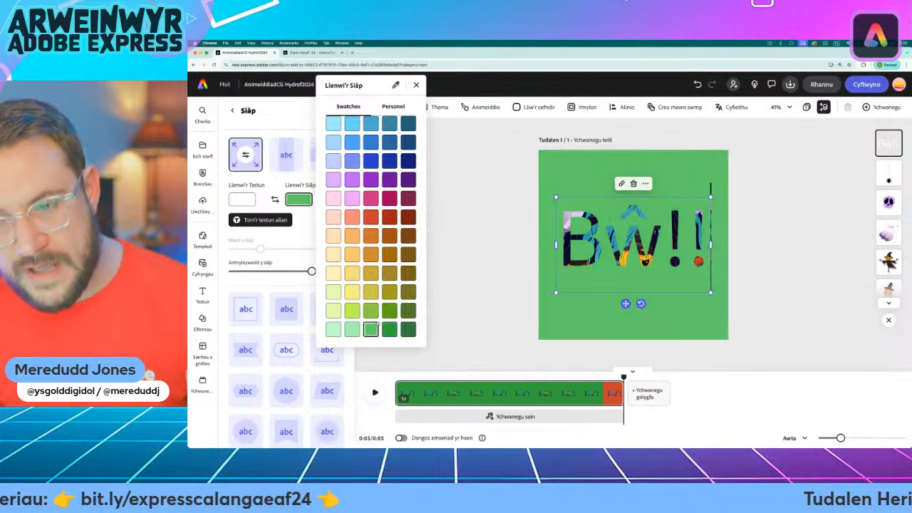
{"action": "left_click", "coordinate": [407, 309]}
{"action": "left_click", "coordinate": [408, 329]}
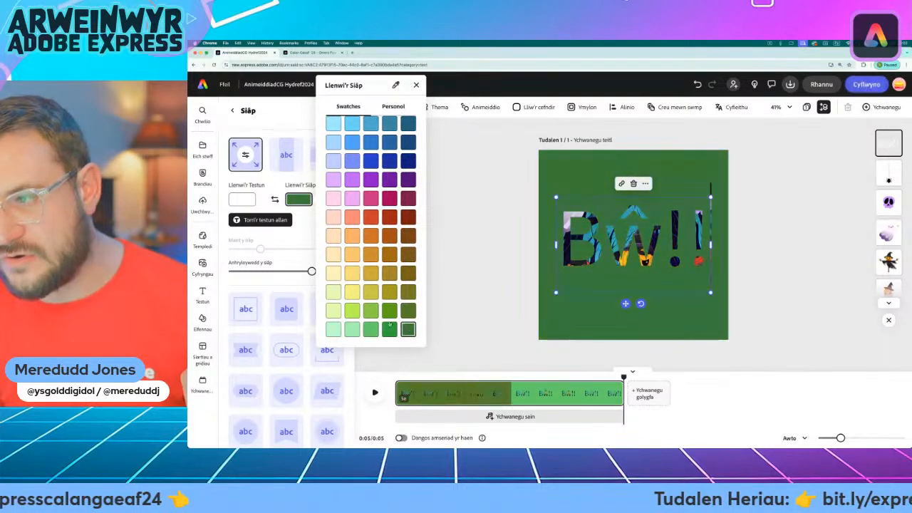
{"action": "left_click", "coordinate": [371, 255]}
{"action": "left_click", "coordinate": [370, 236]}
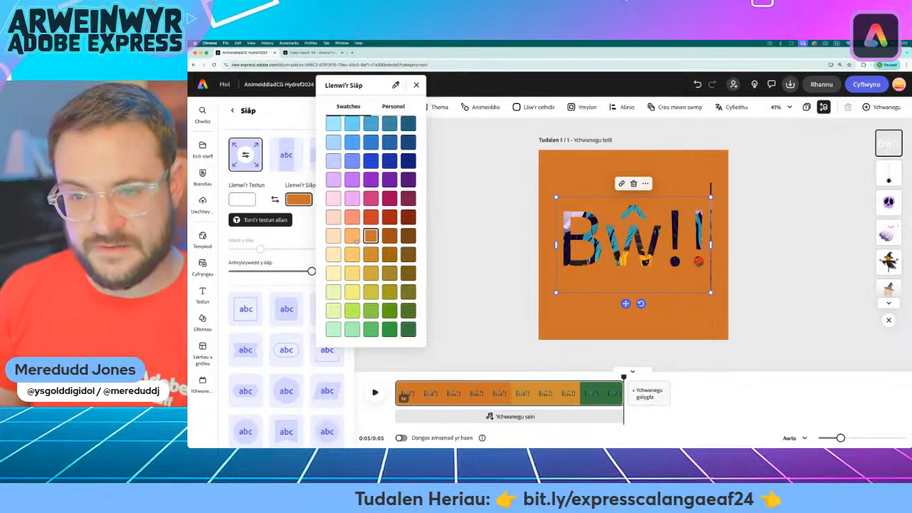
{"action": "left_click", "coordinate": [352, 236]}
{"action": "left_click", "coordinate": [369, 238]}
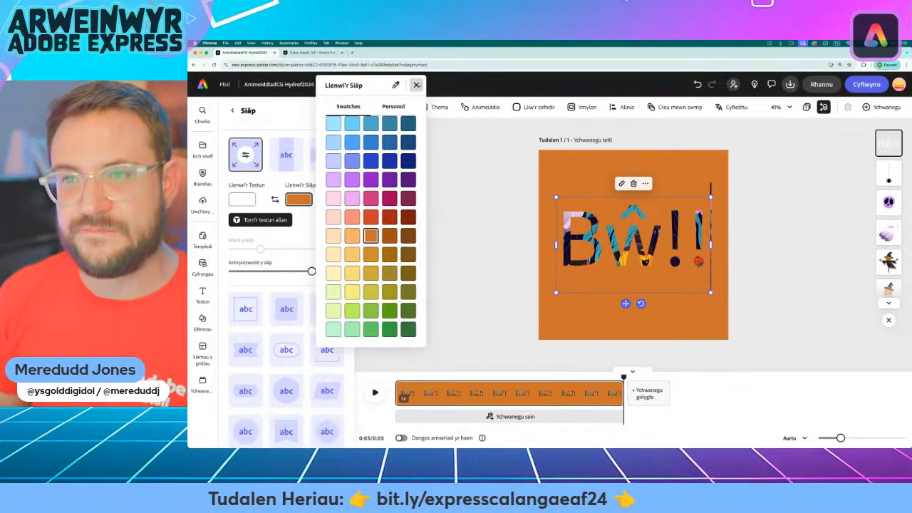
{"action": "left_click", "coordinate": [416, 85]}
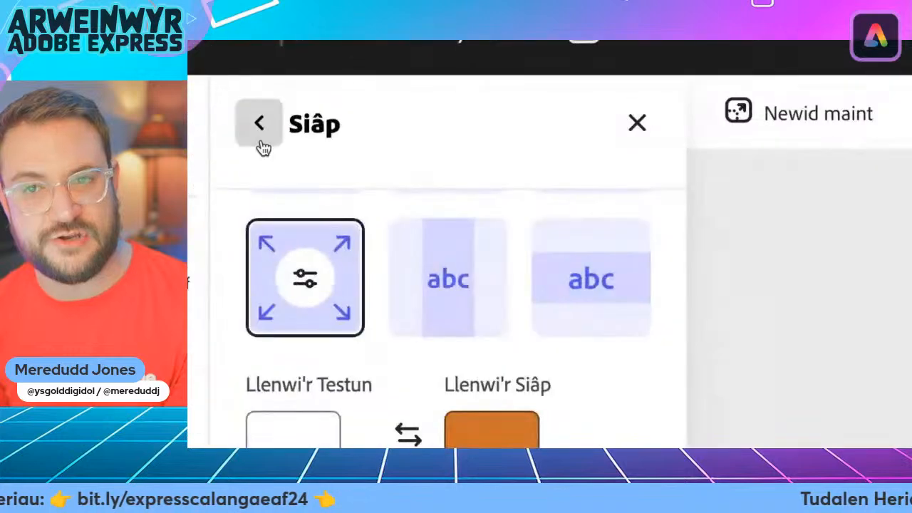
Step: Apply the recommended Fira Sans Ultra Italic style to the "Bŵ!!" cut-out text, enlarge it to size 407 and preview the page
{"action": "left_click", "coordinate": [232, 111]}
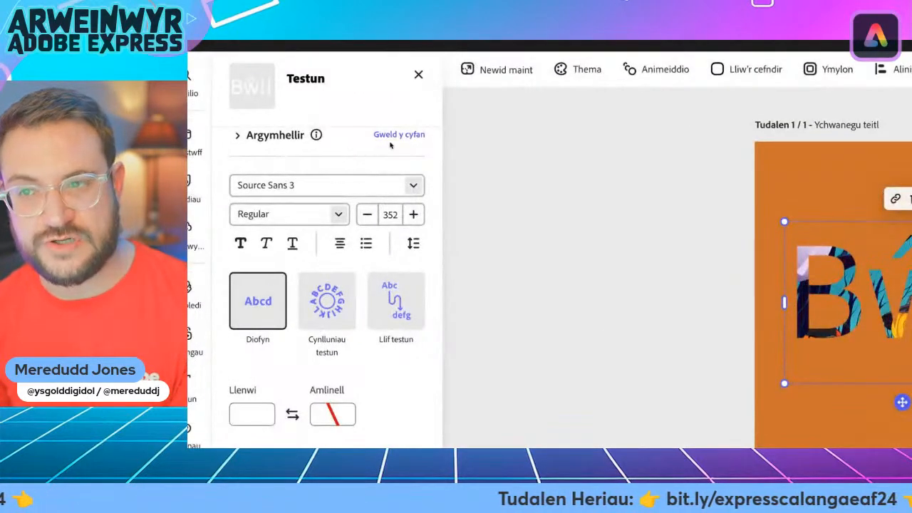
{"action": "left_click", "coordinate": [381, 135]}
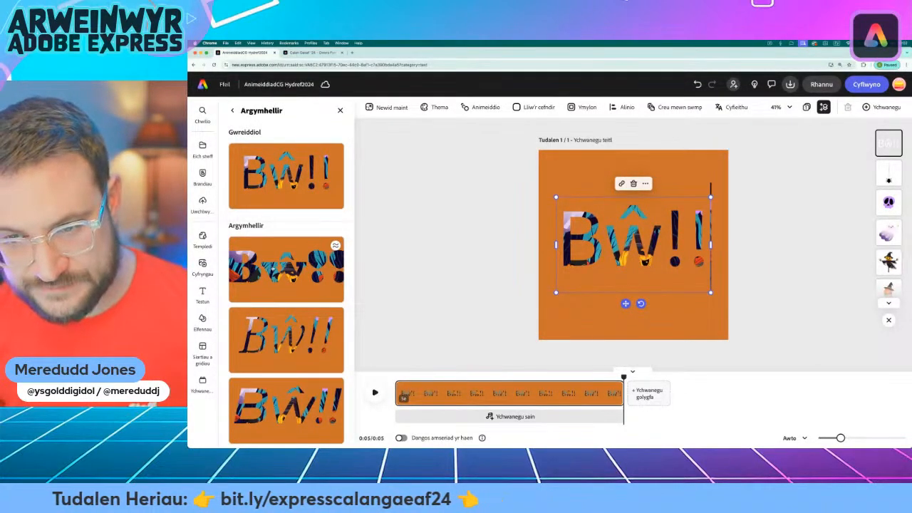
{"action": "scroll", "coordinate": [273, 269], "scroll_direction": "down", "scroll_amount": 2}
{"action": "scroll", "coordinate": [273, 269], "scroll_direction": "down", "scroll_amount": 2}
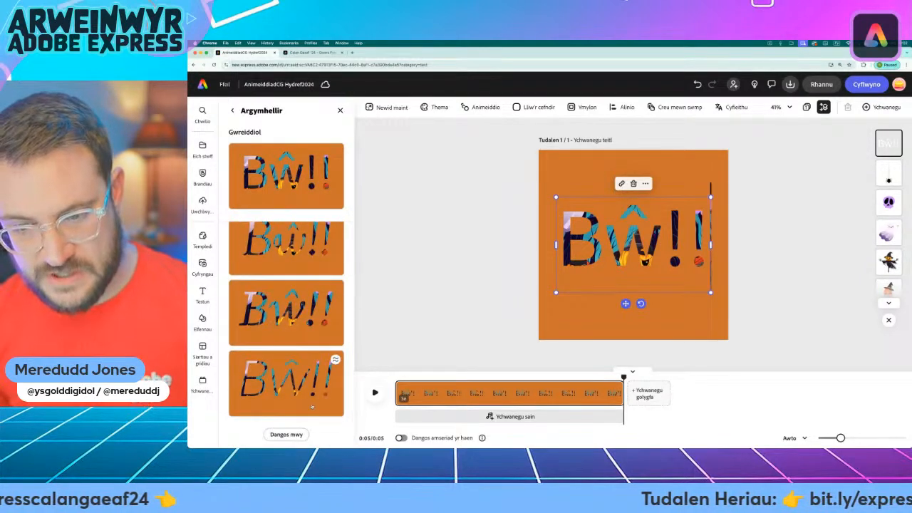
{"action": "left_click", "coordinate": [284, 435]}
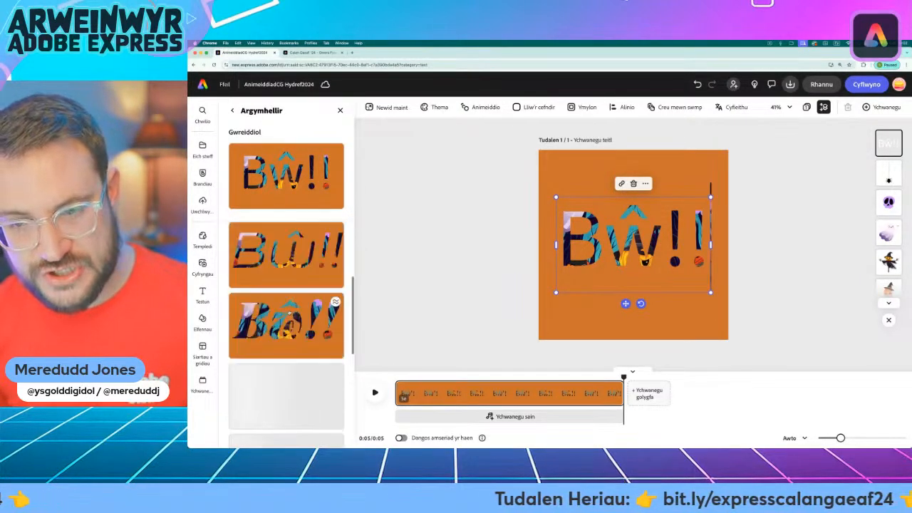
{"action": "scroll", "coordinate": [289, 312], "scroll_direction": "down", "scroll_amount": 1}
{"action": "scroll", "coordinate": [297, 325], "scroll_direction": "down", "scroll_amount": 2}
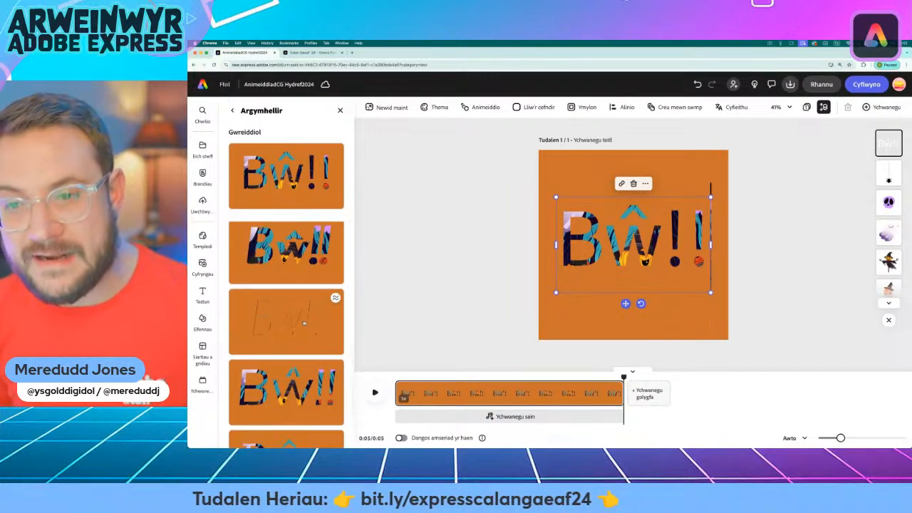
{"action": "scroll", "coordinate": [298, 327], "scroll_direction": "down", "scroll_amount": 1}
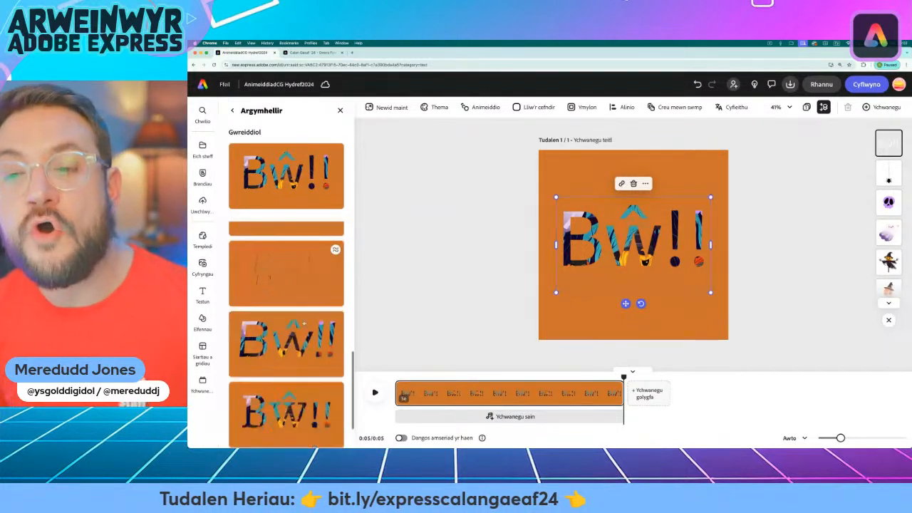
{"action": "left_click", "coordinate": [286, 404]}
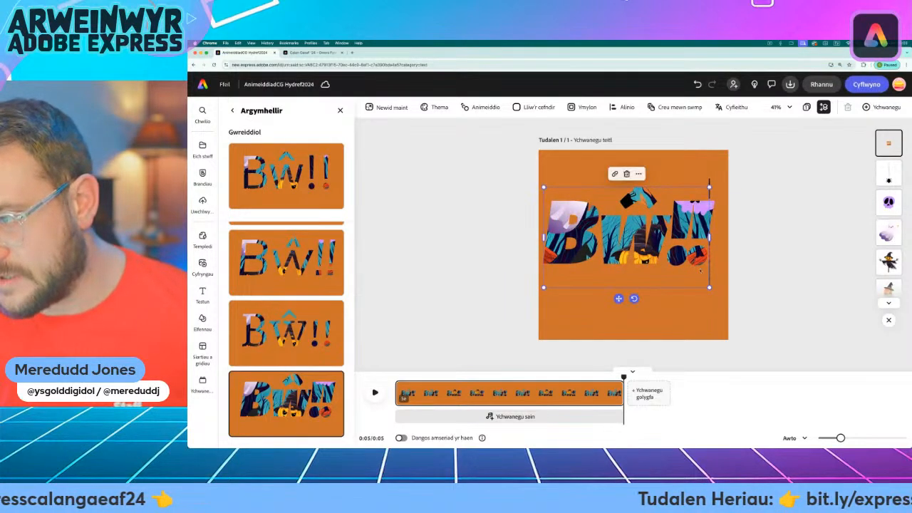
{"action": "left_click_drag", "start_coordinate": [709, 287], "coordinate": [718, 294]}
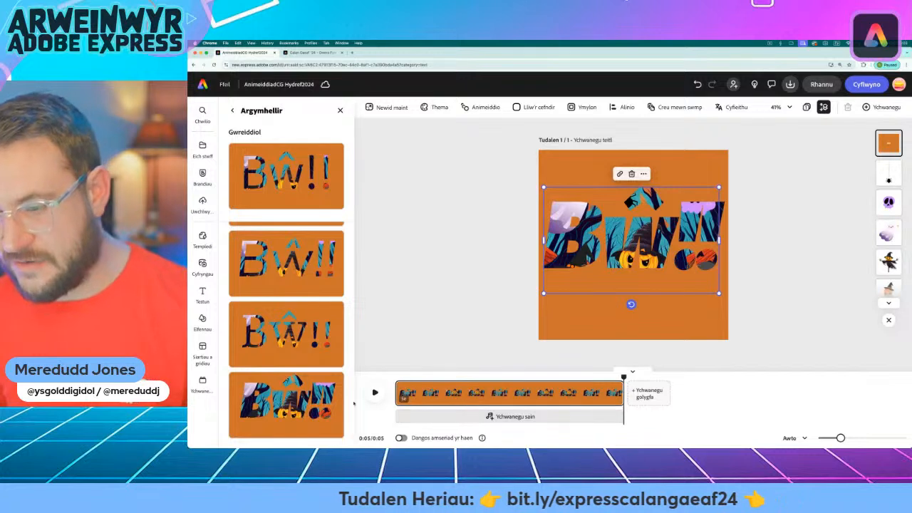
{"action": "left_click", "coordinate": [375, 393]}
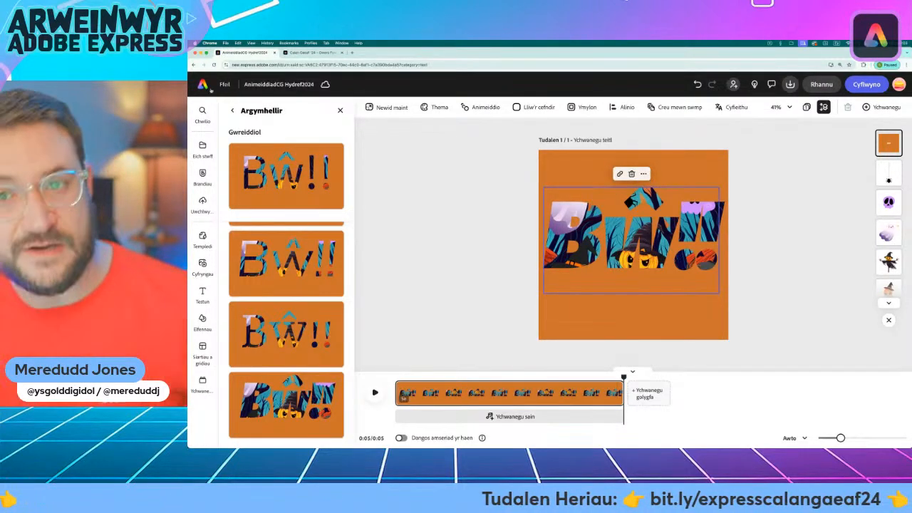
Step: Give the "Bŵ!!" cut-out the looping "Mynd fel io-io" animation with a downward direction and an intensity of 62
{"action": "left_click", "coordinate": [230, 112]}
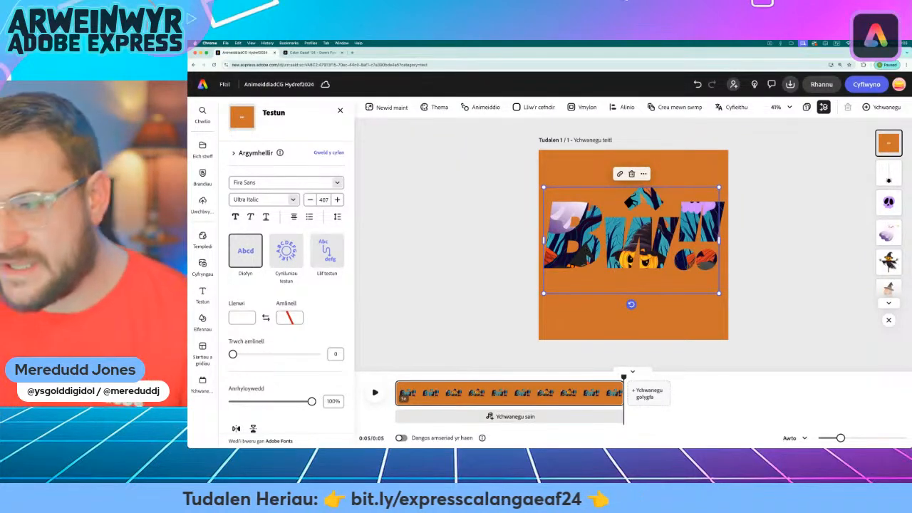
{"action": "scroll", "coordinate": [279, 313], "scroll_direction": "down", "scroll_amount": 3}
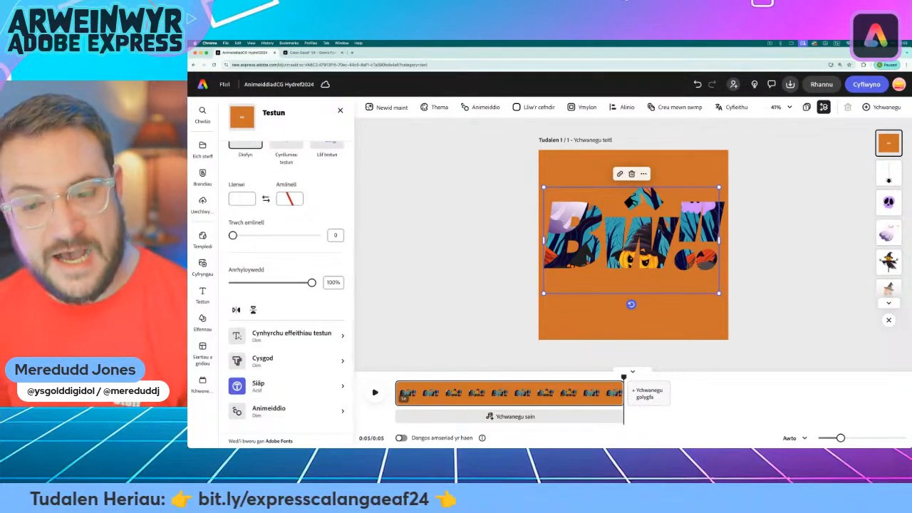
{"action": "left_click", "coordinate": [285, 409]}
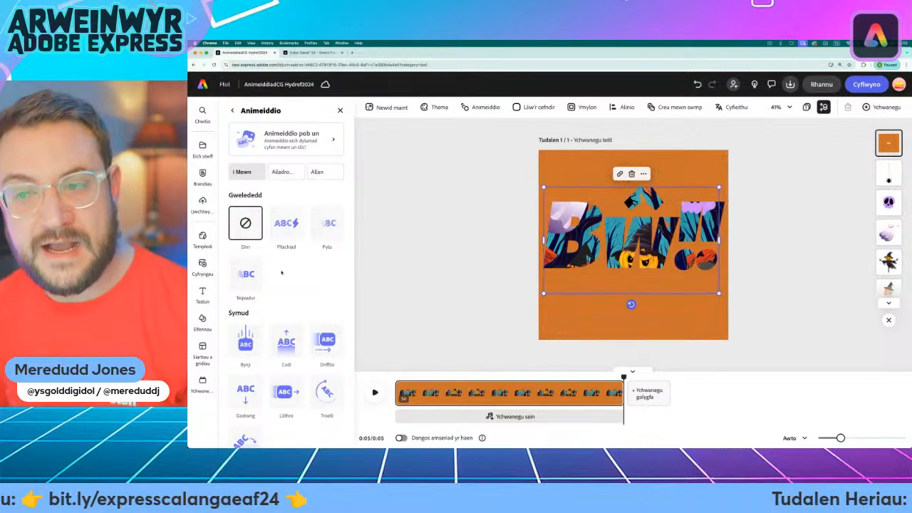
{"action": "left_click", "coordinate": [282, 174]}
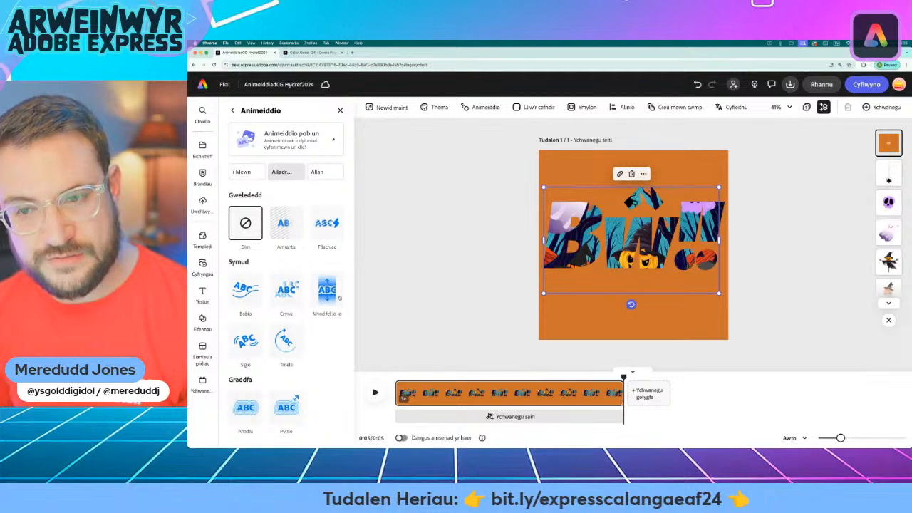
{"action": "left_click", "coordinate": [327, 291]}
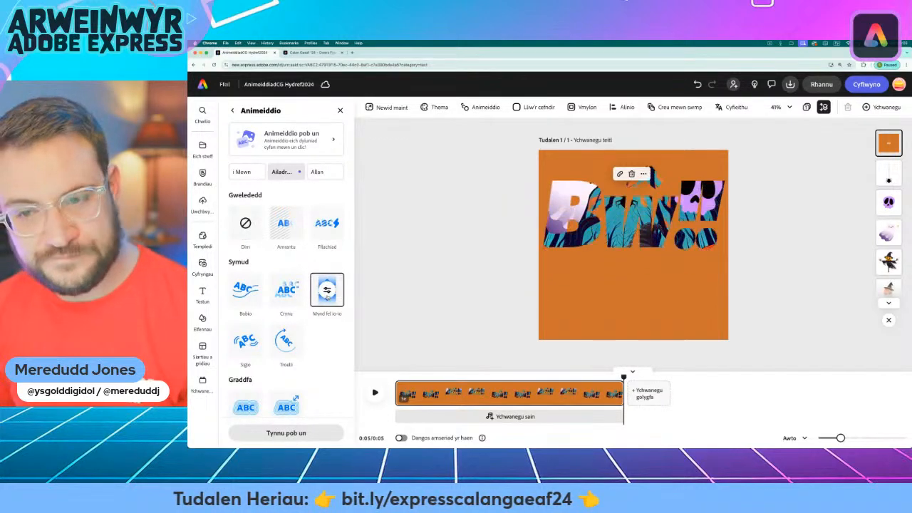
{"action": "left_click", "coordinate": [327, 290]}
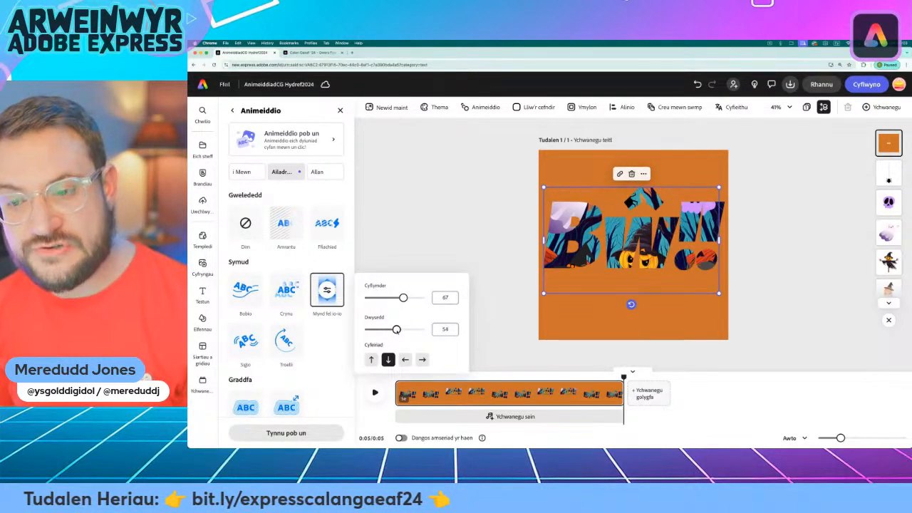
{"action": "left_click_drag", "start_coordinate": [396, 329], "coordinate": [400, 329]}
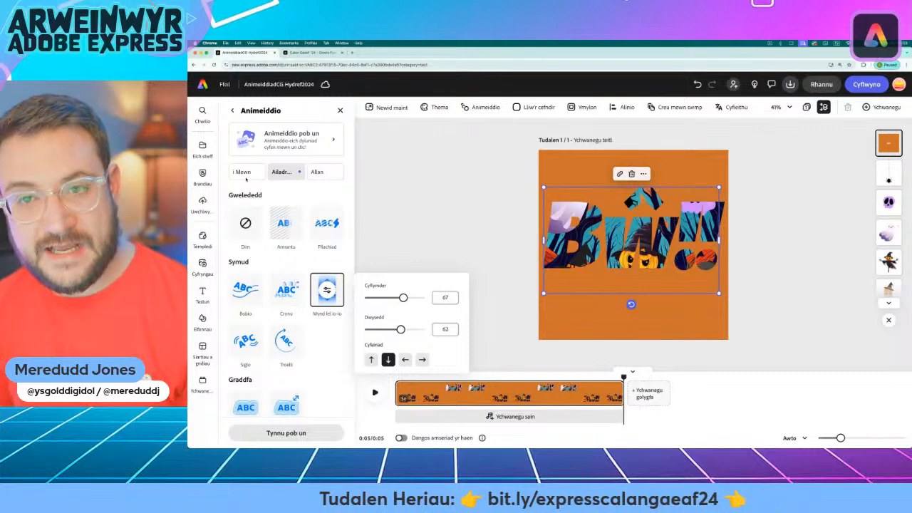
Step: Add the "Fflachiad" entrance animation to the "Bŵ!!" cut-out and play the scene
{"action": "left_click", "coordinate": [253, 172]}
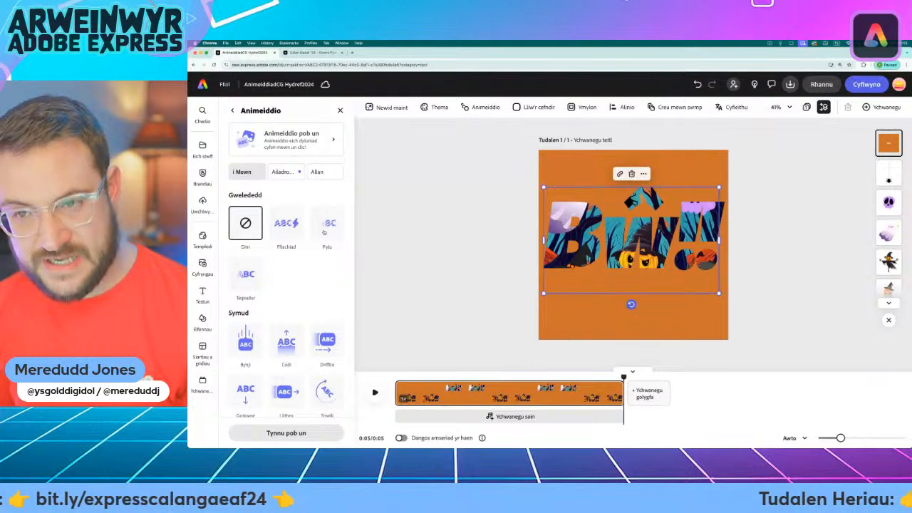
{"action": "left_click", "coordinate": [294, 229]}
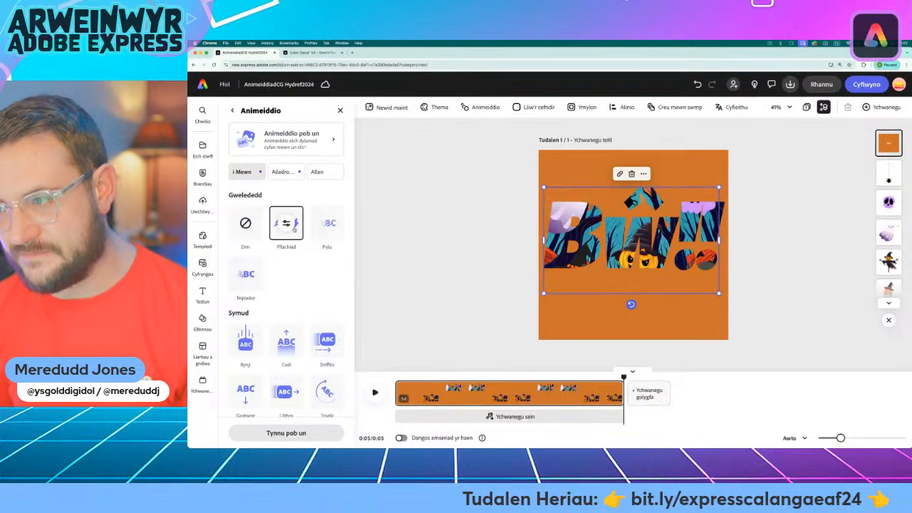
{"action": "left_click", "coordinate": [374, 393]}
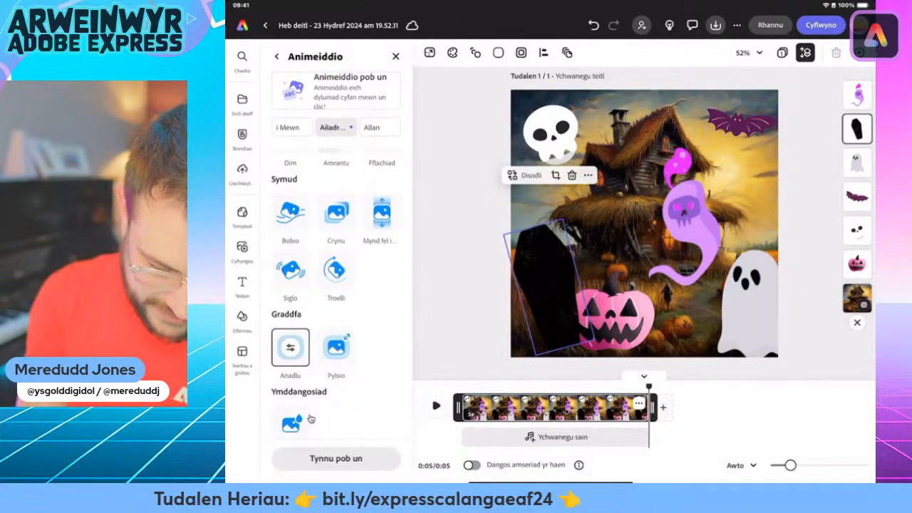
Step: Add a new text reading "Bŵ!!" to the haunted house page in the iPad project
{"action": "key", "text": "t"}
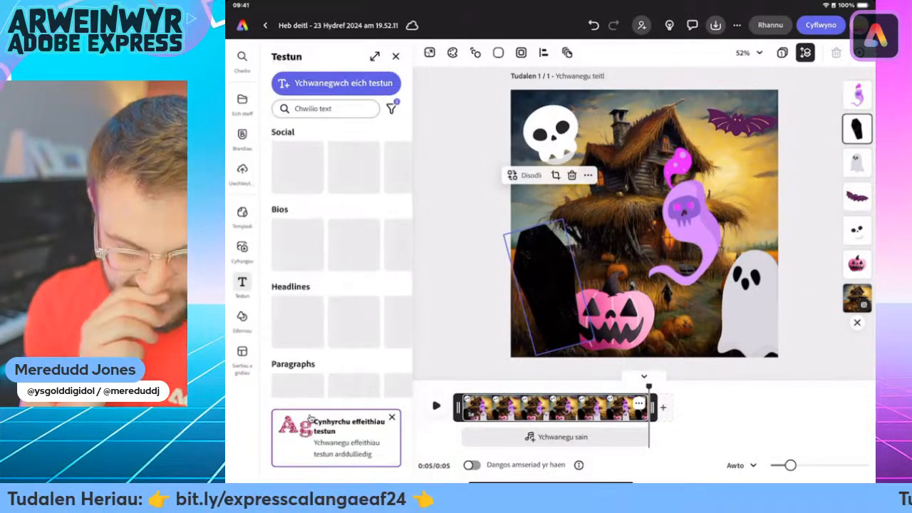
{"action": "key", "text": "t"}
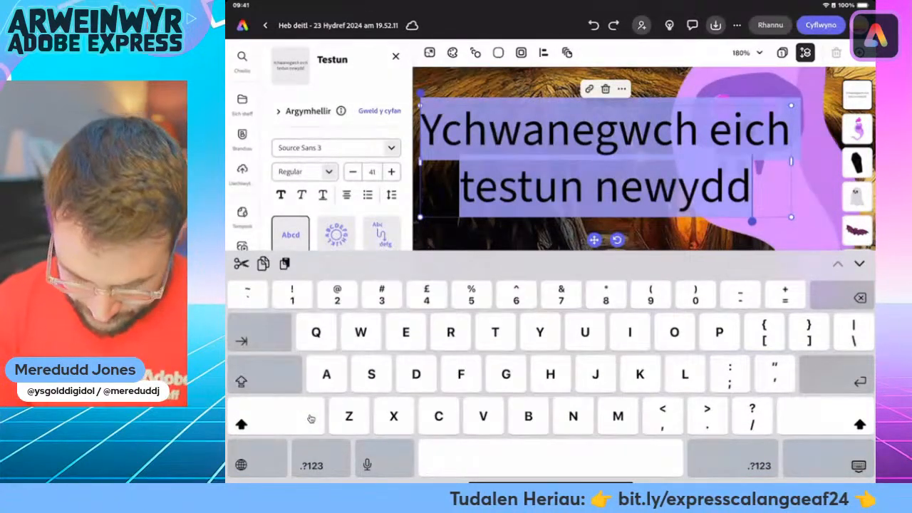
{"action": "type", "text": "B"}
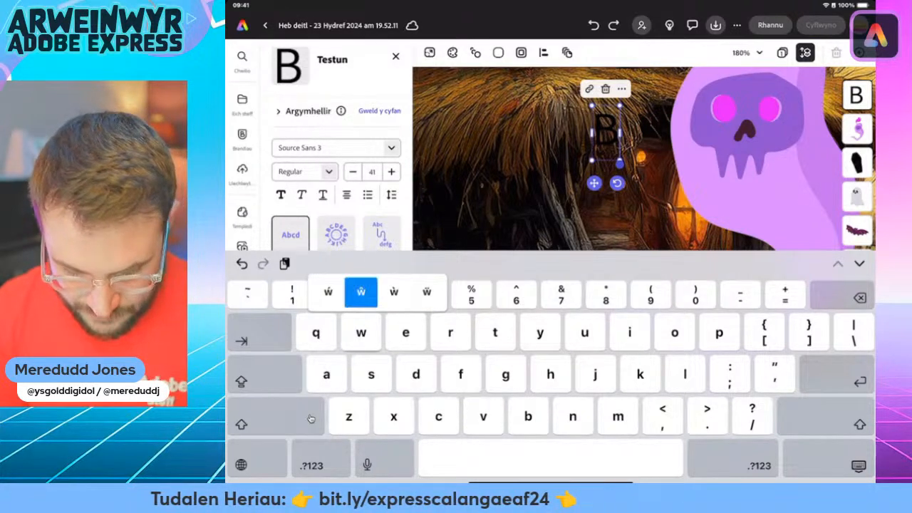
{"action": "type", "text": "ŵ"}
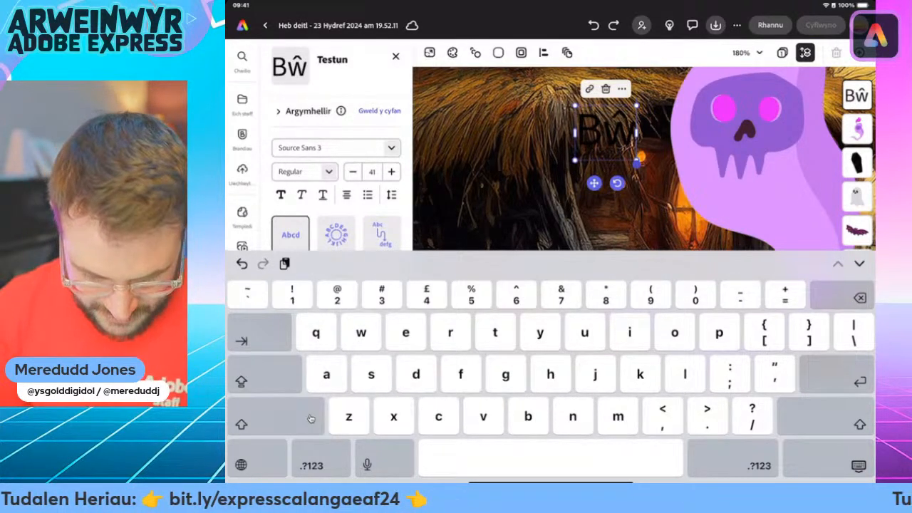
{"action": "left_click", "coordinate": [310, 418]}
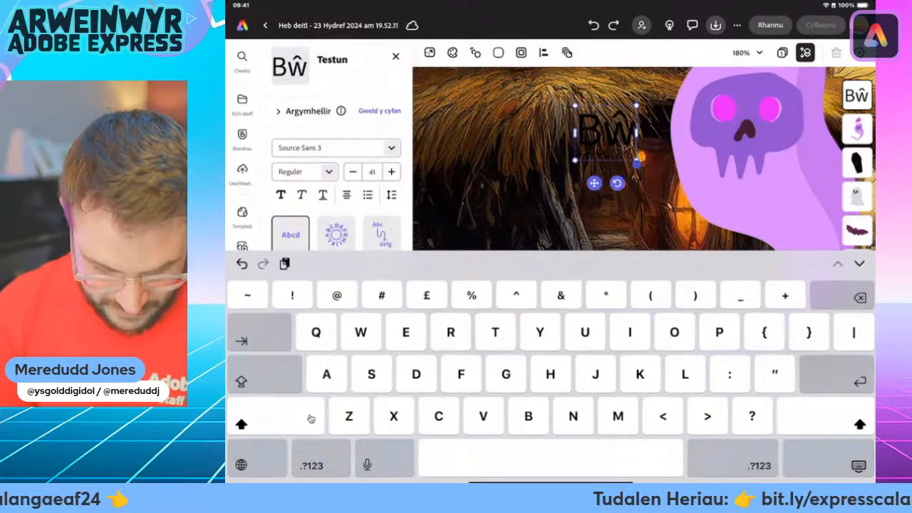
{"action": "type", "text": "!1"}
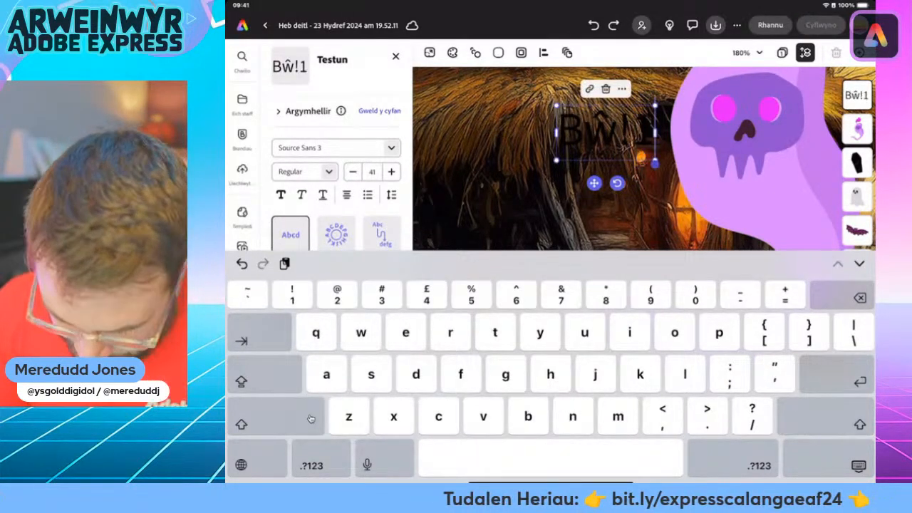
{"action": "key", "text": "BackSpace"}
{"action": "left_click", "coordinate": [310, 418]}
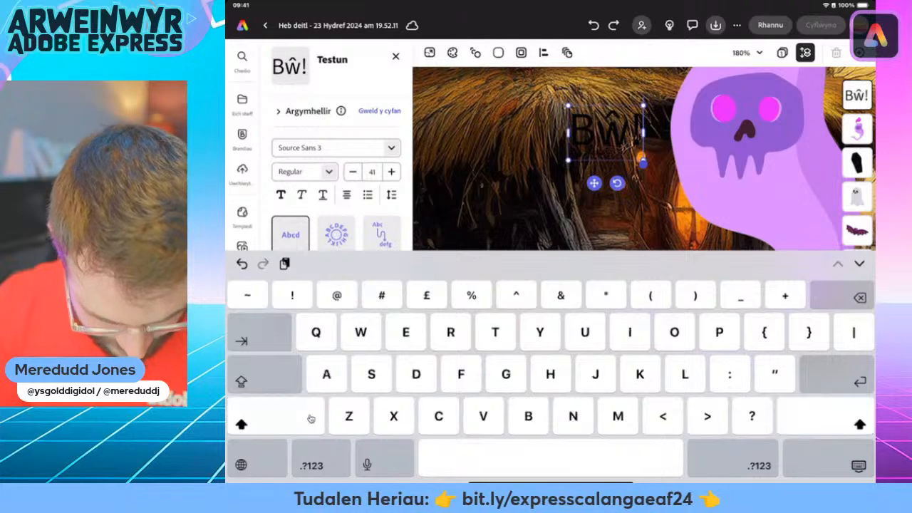
{"action": "type", "text": "!"}
{"action": "key", "text": "Escape"}
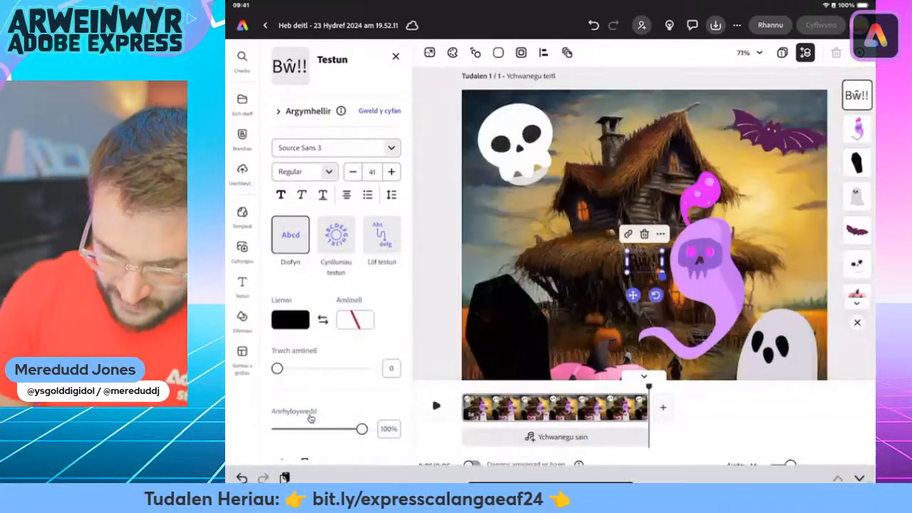
Step: Enlarge the "Bŵ!!" text to size 348 so it spans most of the haunted house page
{"action": "left_click_drag", "start_coordinate": [661, 251], "coordinate": [780, 177]}
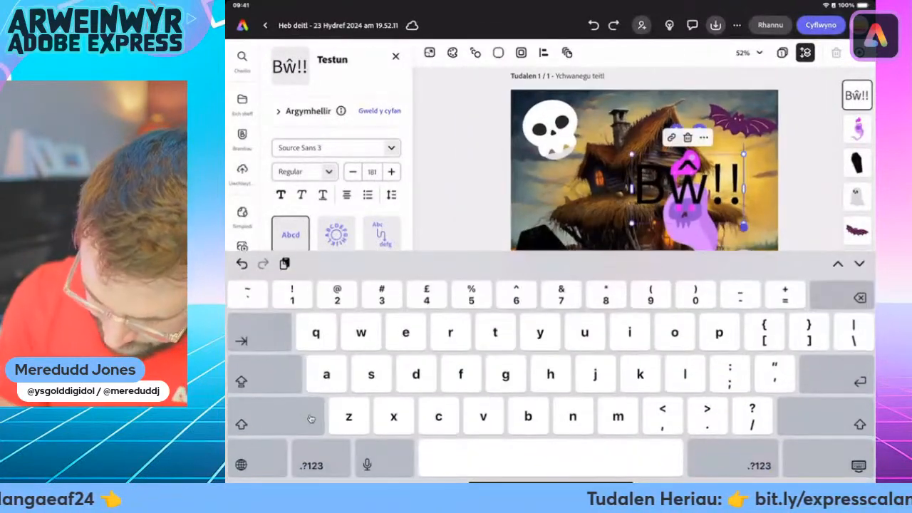
{"action": "left_click_drag", "start_coordinate": [632, 223], "coordinate": [548, 275]}
{"action": "left_click_drag", "start_coordinate": [741, 275], "coordinate": [757, 285]}
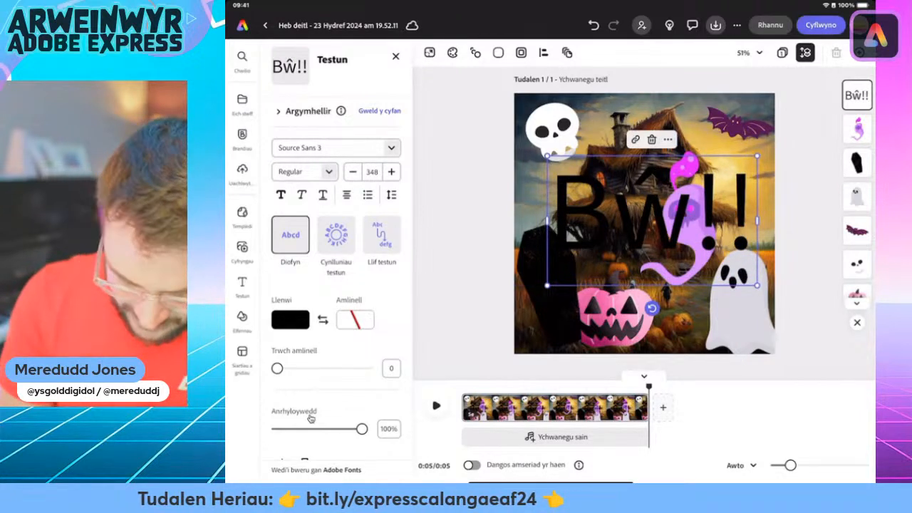
Step: Apply the full-page shape to the "Bŵ!!" text, cut the text out of it and move the text slightly upward
{"action": "scroll", "coordinate": [310, 418], "scroll_direction": "down", "scroll_amount": 5}
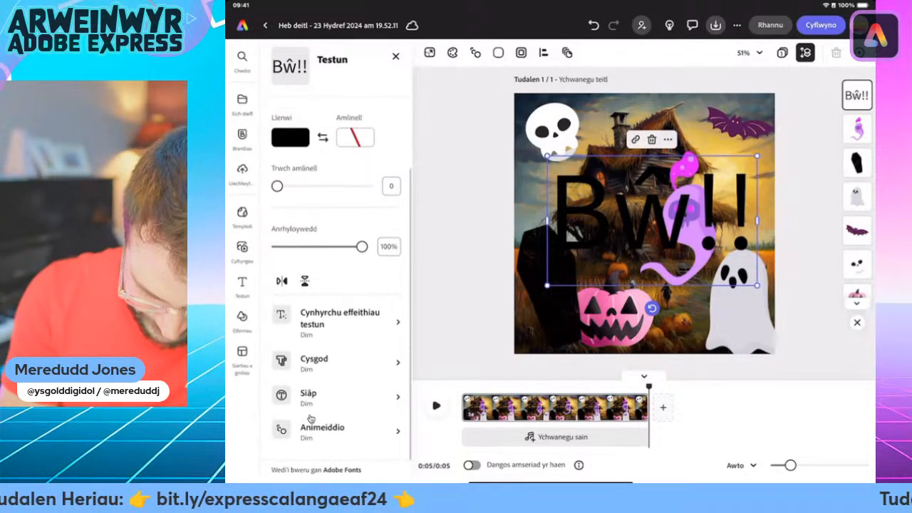
{"action": "left_click", "coordinate": [314, 396]}
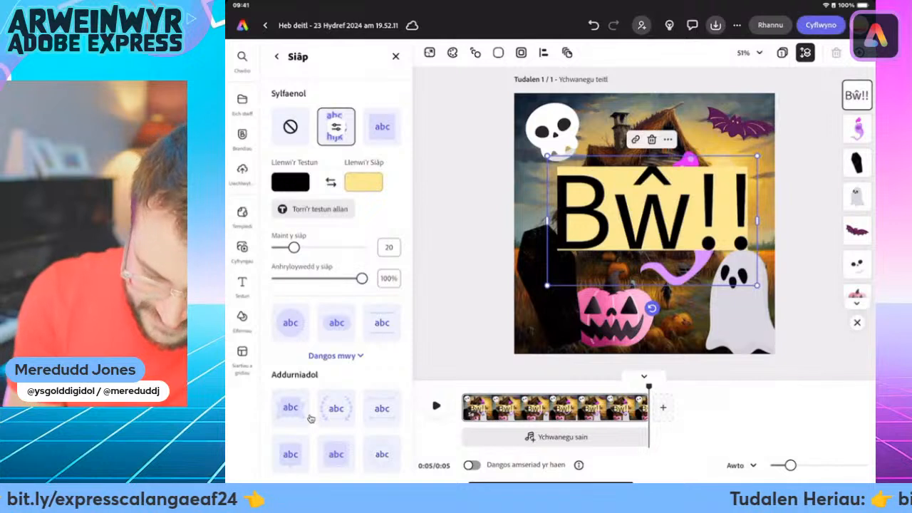
{"action": "left_click", "coordinate": [336, 356]}
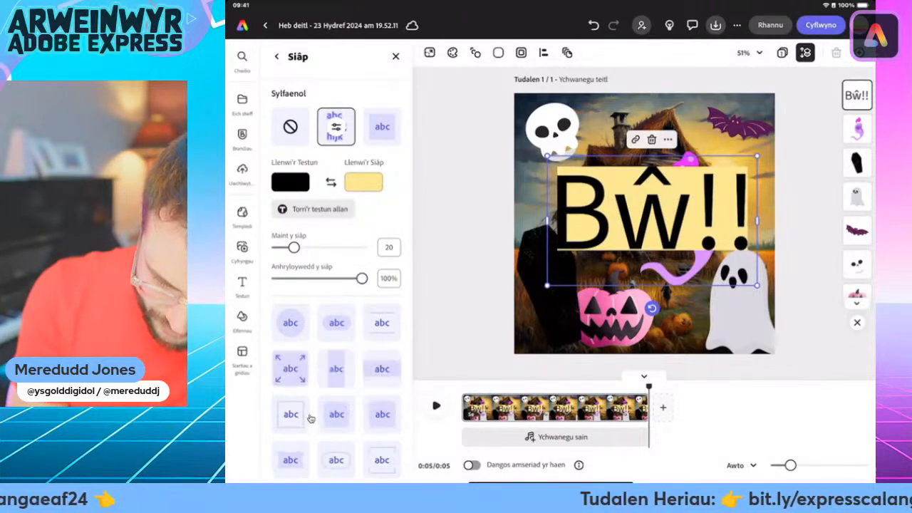
{"action": "left_click", "coordinate": [290, 368]}
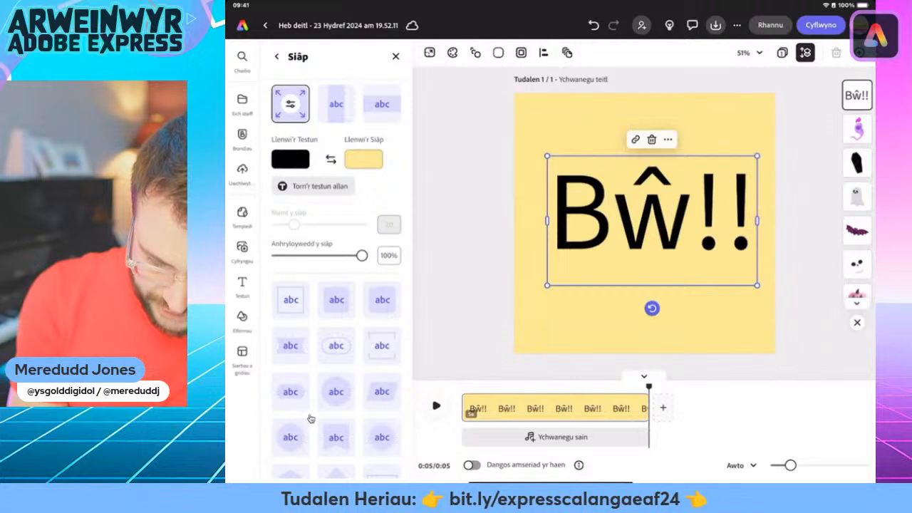
{"action": "left_click", "coordinate": [313, 186]}
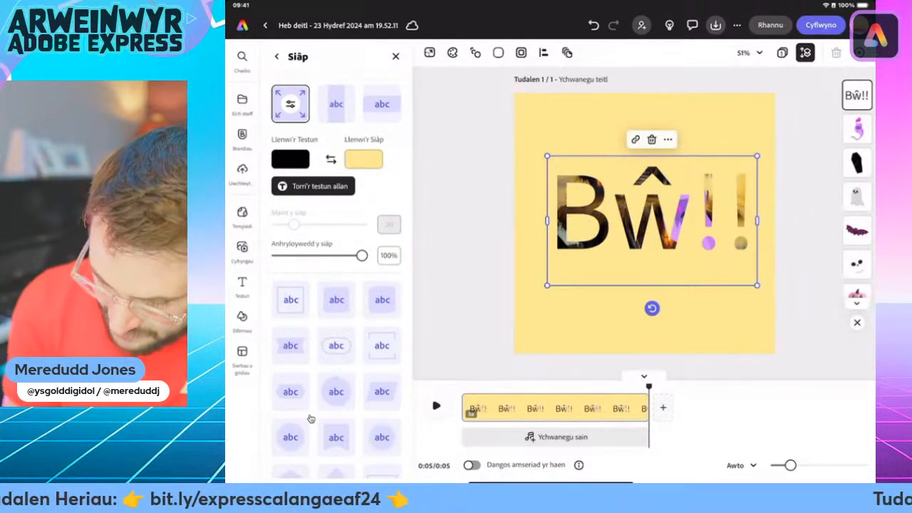
{"action": "left_click_drag", "start_coordinate": [652, 220], "coordinate": [644, 188]}
Step: Try black as the fill colour of the full-page shape around the "Bŵ!!" cut-out
{"action": "left_click", "coordinate": [363, 159]}
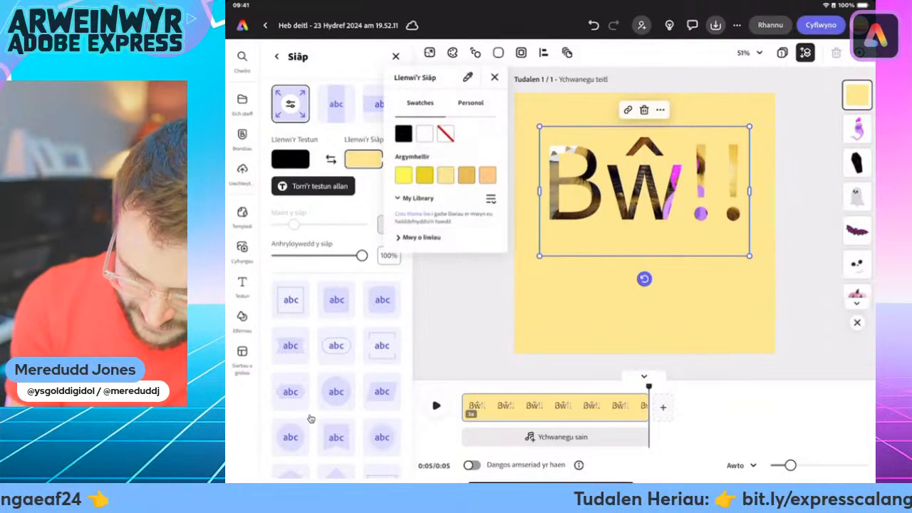
{"action": "left_click", "coordinate": [421, 237]}
{"action": "left_click", "coordinate": [404, 83]}
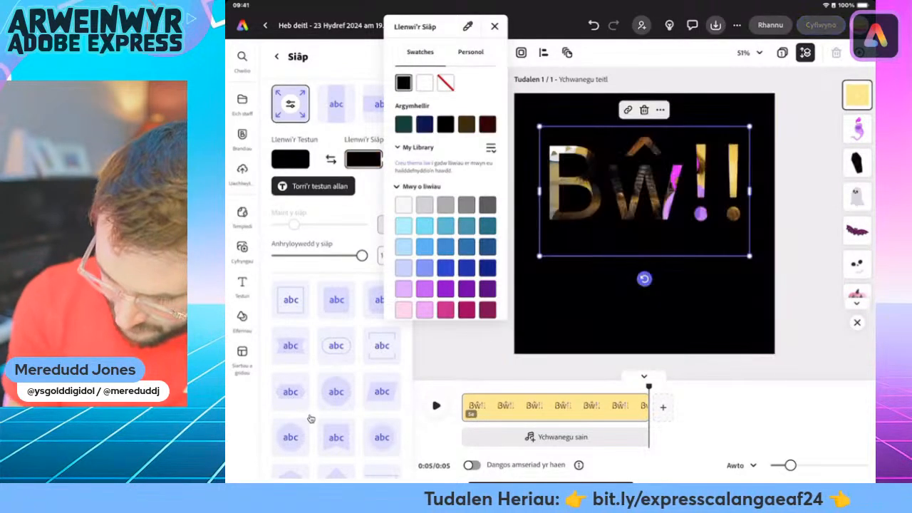
{"action": "left_click", "coordinate": [494, 25]}
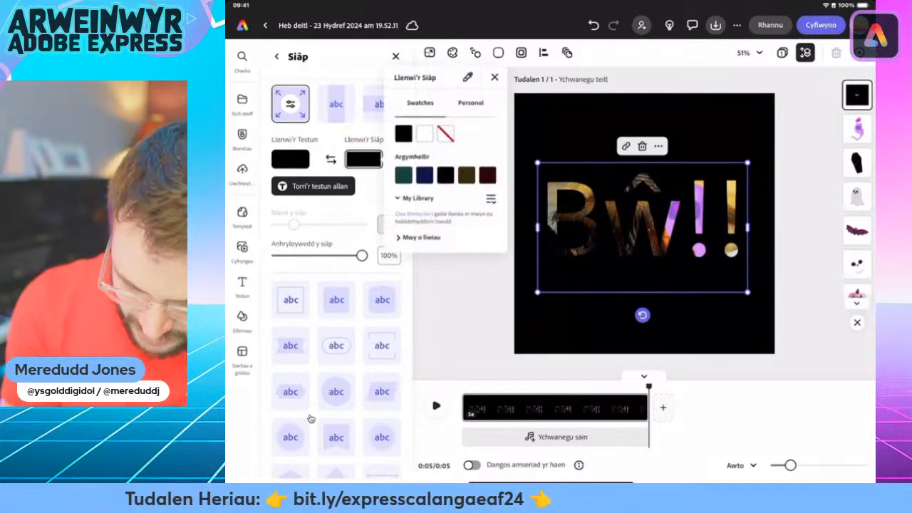
Step: Fill the full-page shape around the "Bŵ!!" cut-out with medium green
{"action": "left_click", "coordinate": [421, 237]}
{"action": "scroll", "coordinate": [445, 192], "scroll_direction": "down", "scroll_amount": 3}
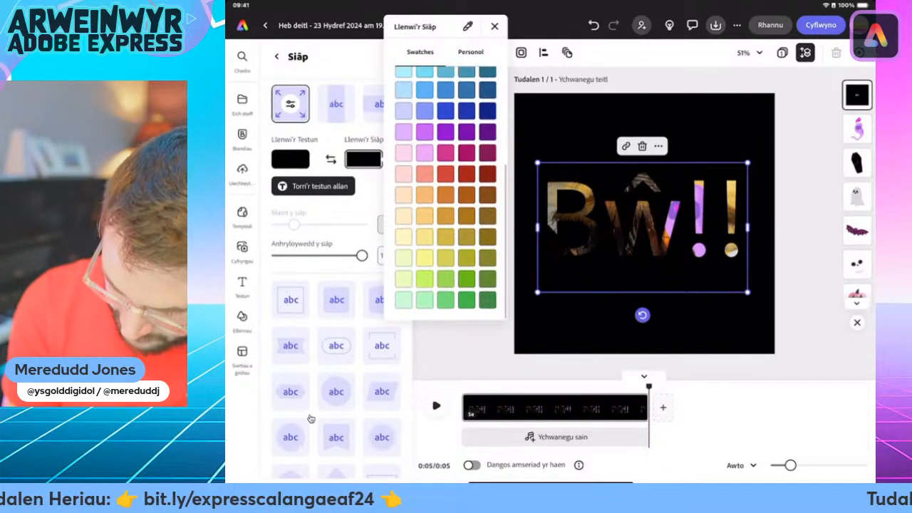
{"action": "left_click", "coordinate": [446, 299]}
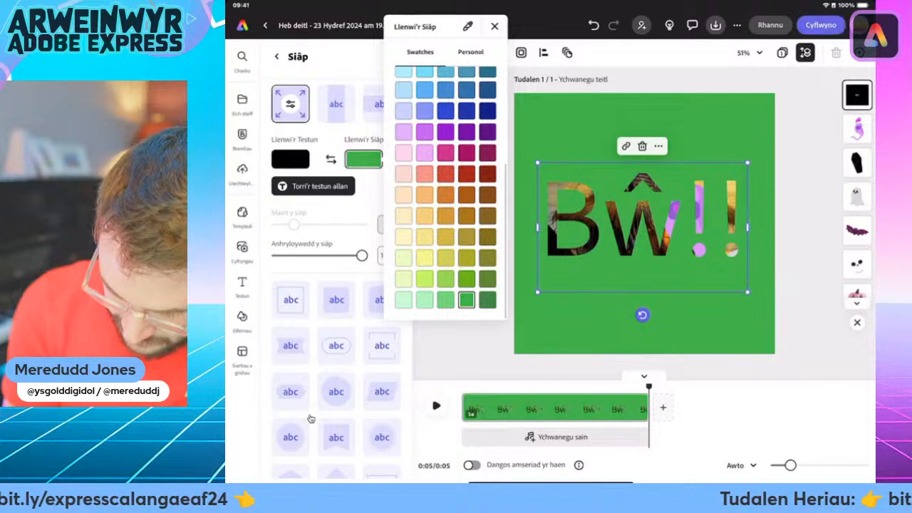
{"action": "left_click", "coordinate": [466, 299]}
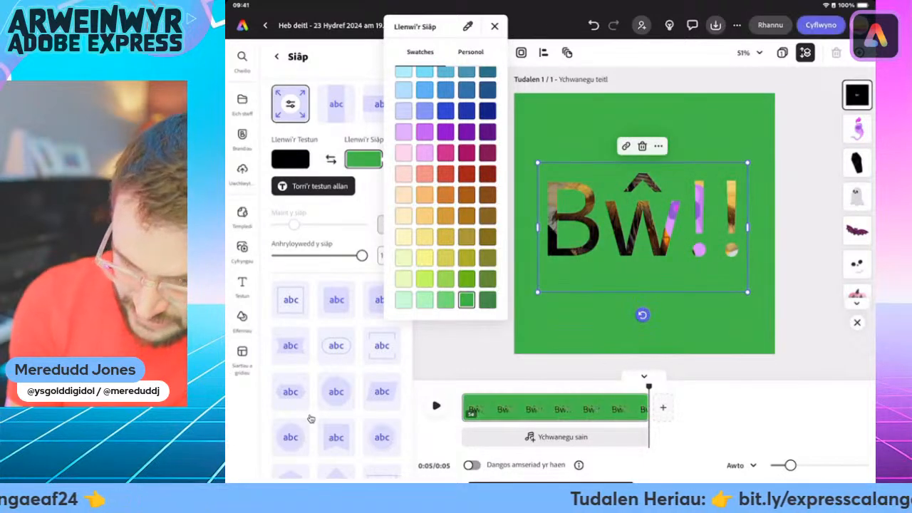
{"action": "left_click", "coordinate": [495, 26]}
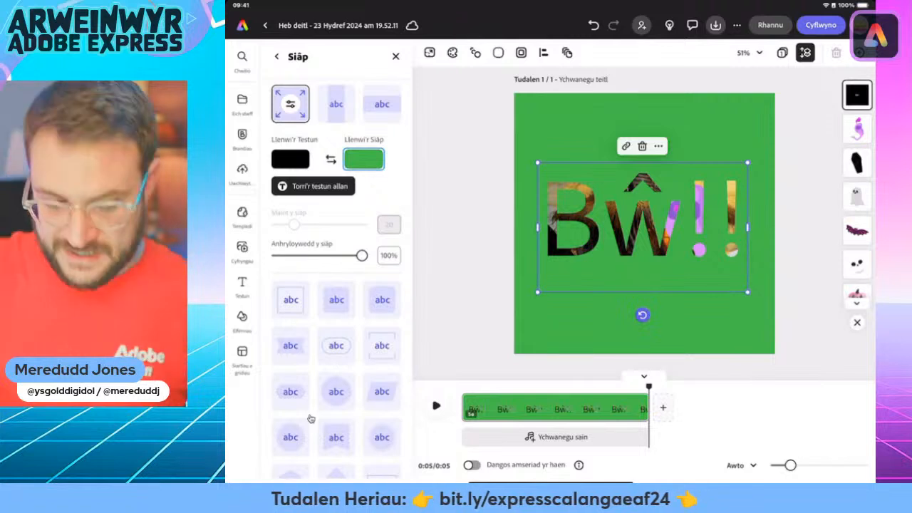
Step: Apply the recommended style with the heavy Ultra font to the "Bŵ!!" cut-out
{"action": "left_click", "coordinate": [277, 56]}
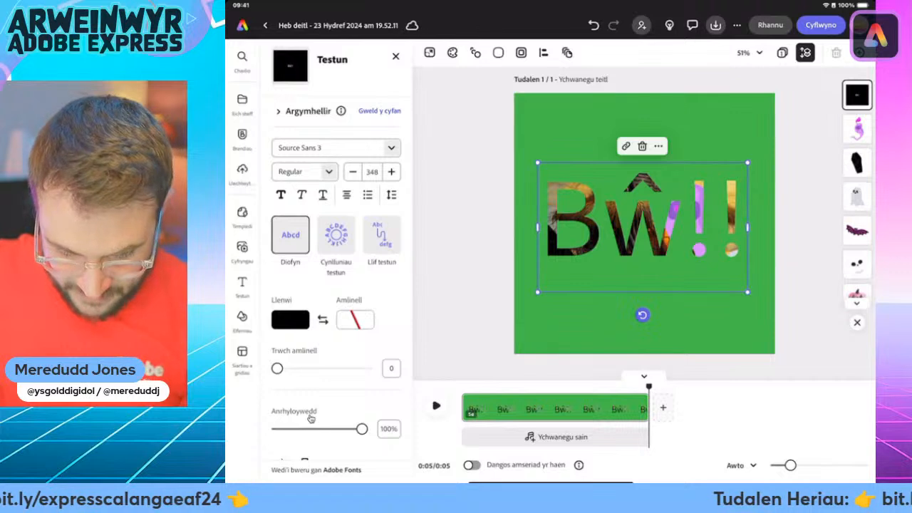
{"action": "left_click", "coordinate": [379, 110]}
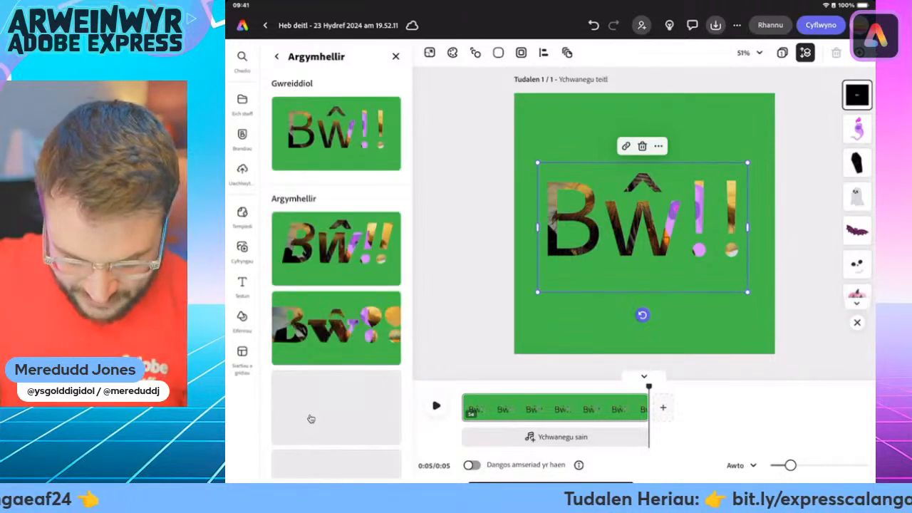
{"action": "scroll", "coordinate": [311, 418], "scroll_direction": "down", "scroll_amount": 4}
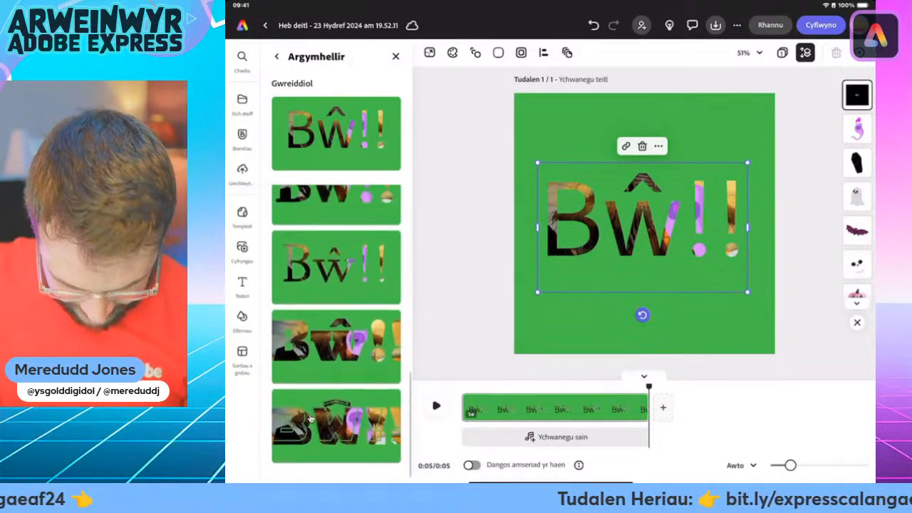
{"action": "left_click", "coordinate": [335, 349]}
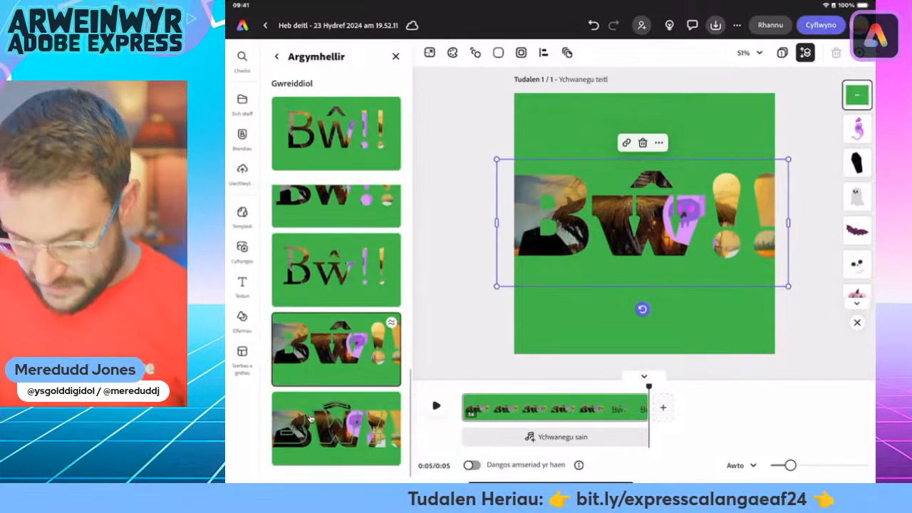
Step: Resize the "Bŵ!!" cut-out to size 294 so it fits the page width, and give it an outline of thickness 77
{"action": "left_click_drag", "start_coordinate": [788, 286], "coordinate": [754, 271]}
{"action": "left_click_drag", "start_coordinate": [496, 160], "coordinate": [523, 171]}
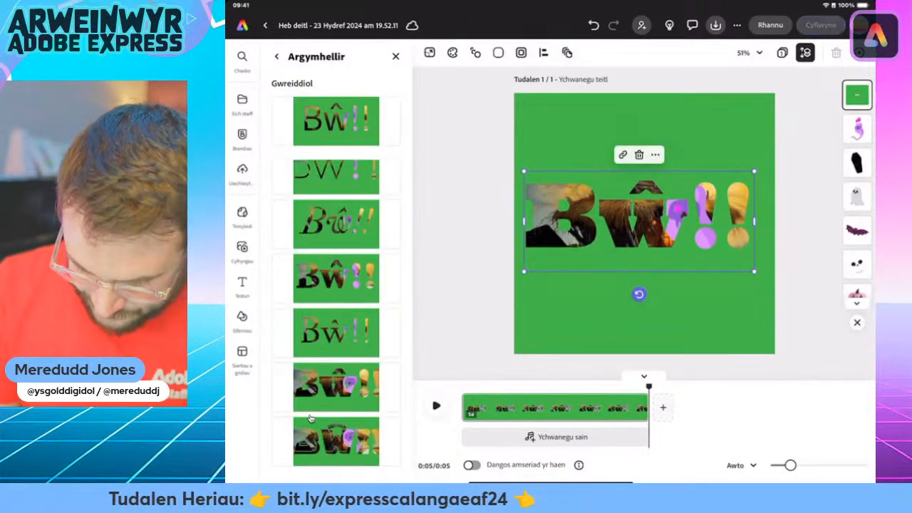
{"action": "left_click_drag", "start_coordinate": [754, 271], "coordinate": [771, 278]}
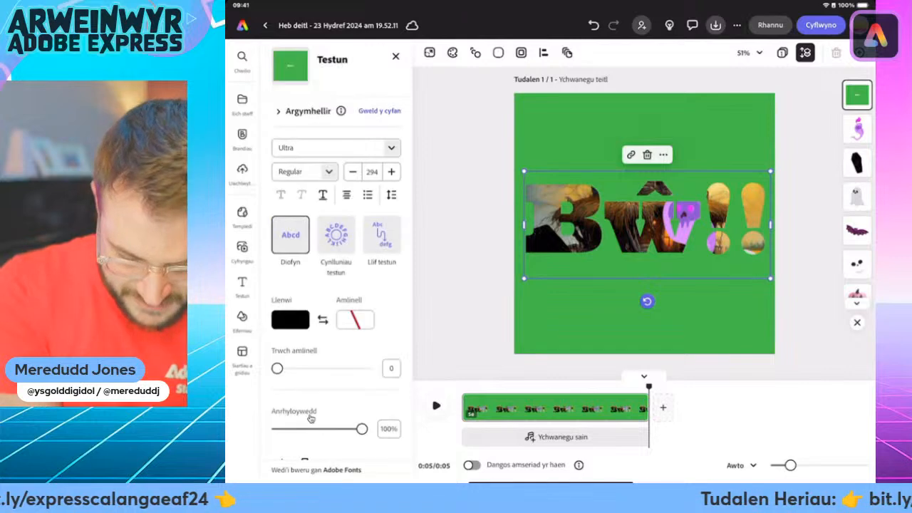
{"action": "left_click_drag", "start_coordinate": [277, 368], "coordinate": [346, 369]}
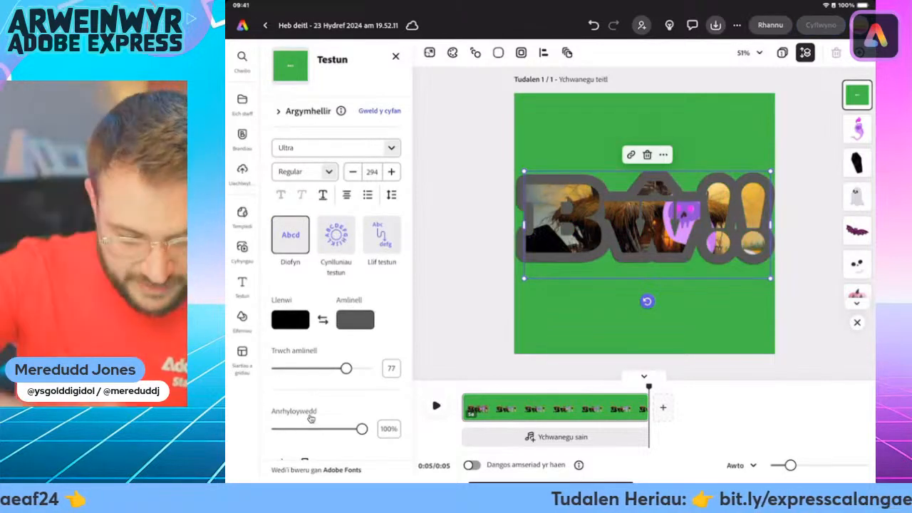
Step: Add the "Fflachiad" entrance animation to the green page's "Bŵ!!" cut-out
{"action": "scroll", "coordinate": [311, 417], "scroll_direction": "down", "scroll_amount": 3}
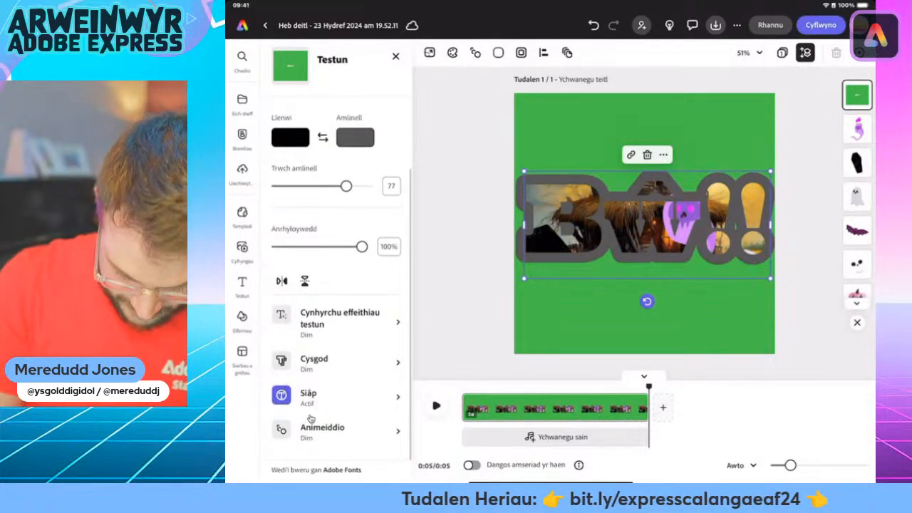
{"action": "left_click", "coordinate": [310, 418]}
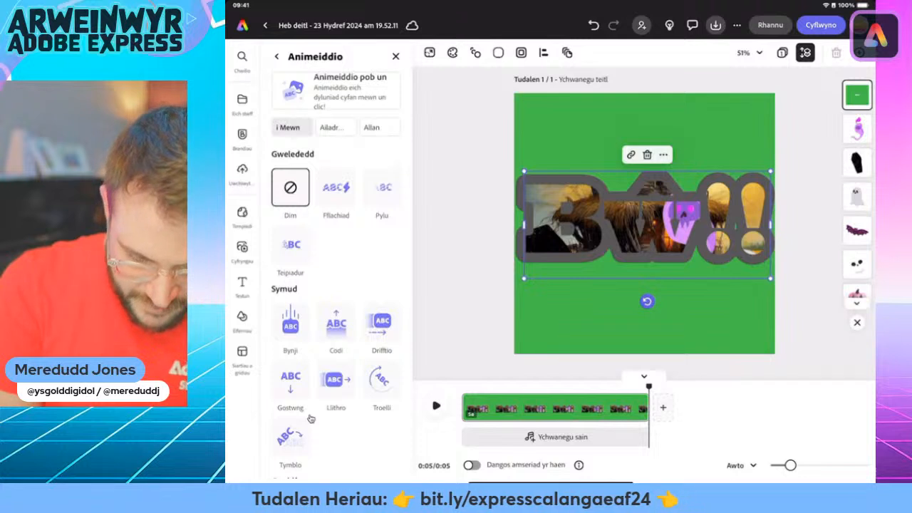
{"action": "left_click", "coordinate": [336, 187]}
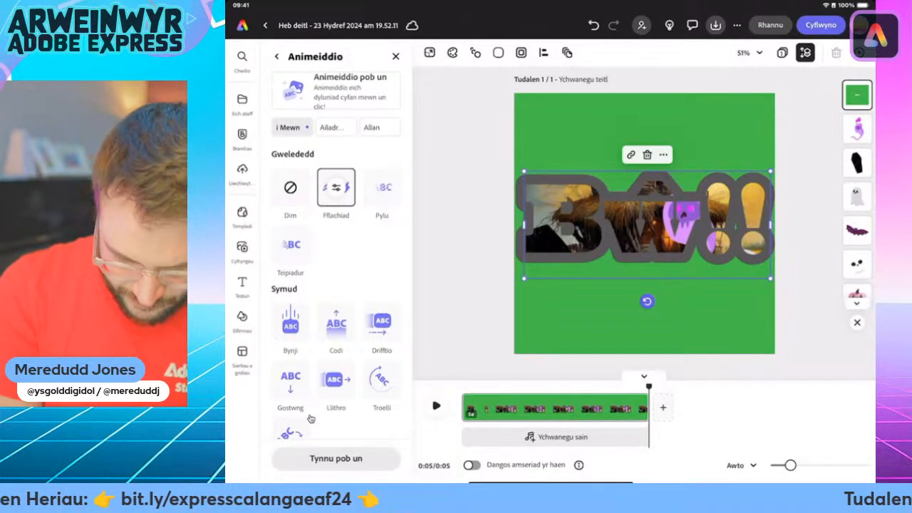
Step: Add the looping "Mynd fel io-io" animation to the "Bŵ!!" cut-out with an intensity of 81
{"action": "left_click", "coordinate": [335, 126]}
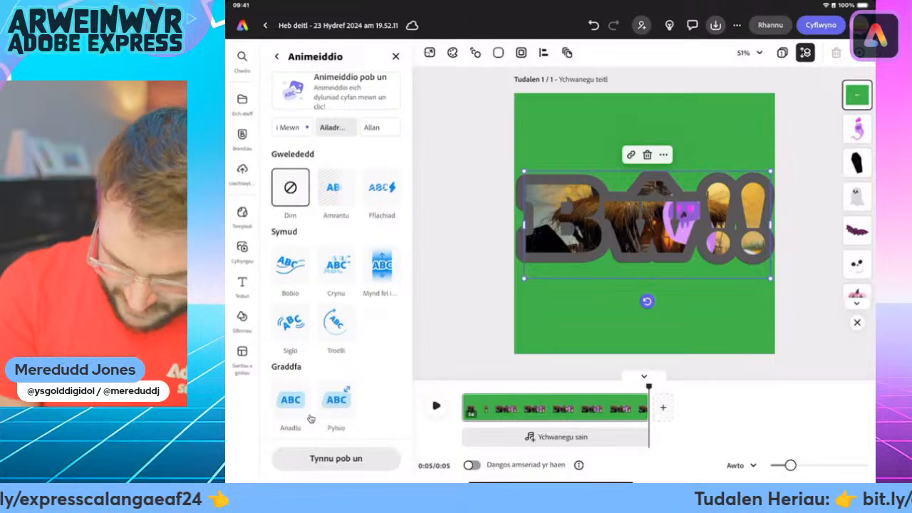
{"action": "left_click", "coordinate": [381, 265]}
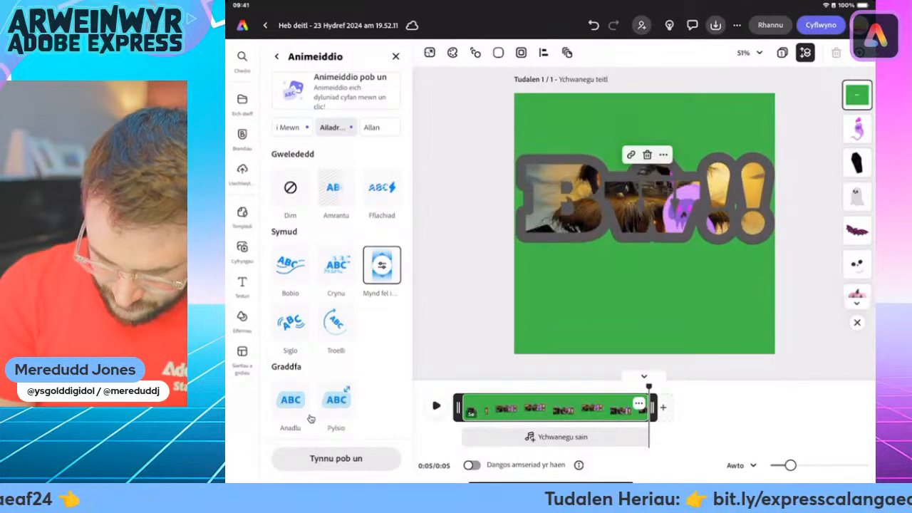
{"action": "left_click", "coordinate": [381, 265]}
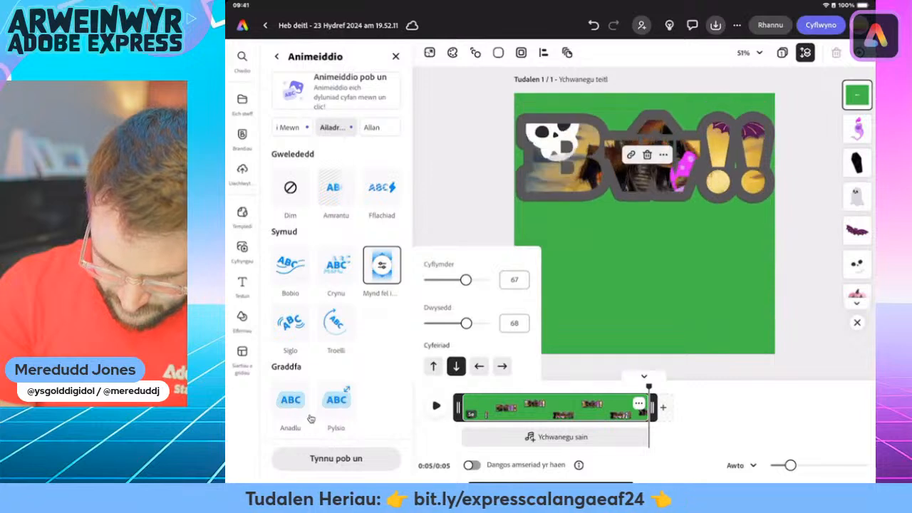
{"action": "left_click_drag", "start_coordinate": [466, 323], "coordinate": [473, 322]}
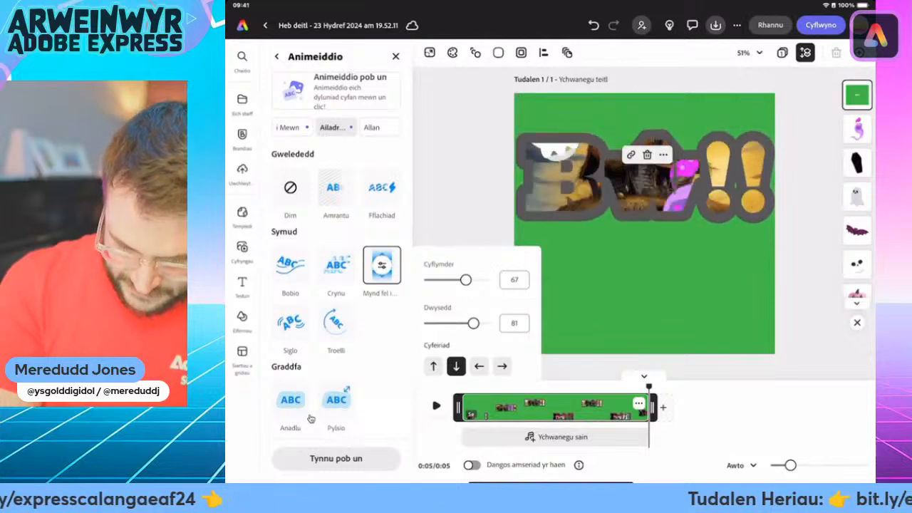
{"action": "key", "text": "Escape"}
{"action": "key", "text": "Escape"}
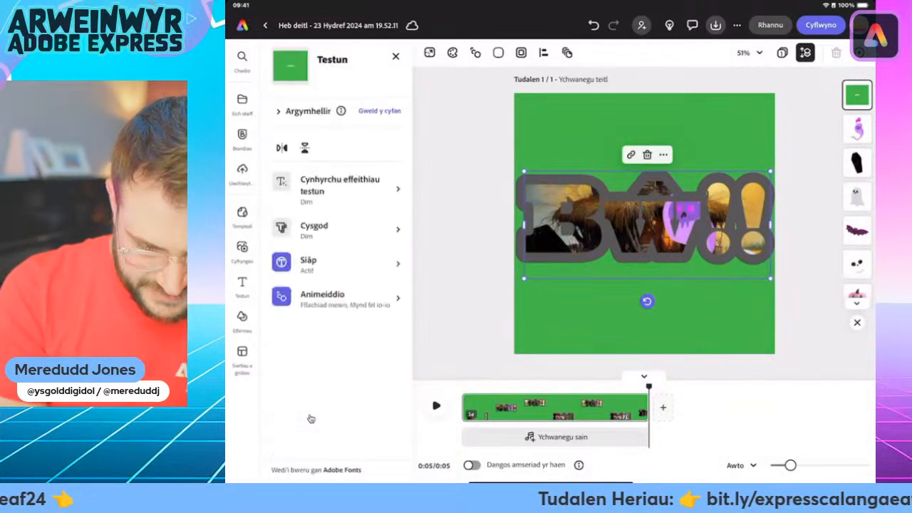
Step: Set the "Bŵ!!" outline thickness to 62 and its colour to light orange after trying orange, dark grey and white
{"action": "left_click_drag", "start_coordinate": [346, 368], "coordinate": [332, 369]}
{"action": "left_click", "coordinate": [355, 319]}
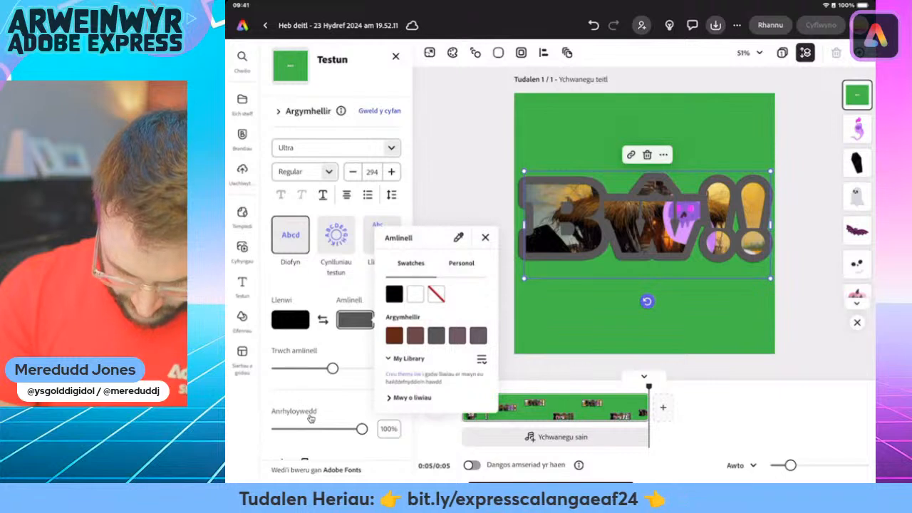
{"action": "left_click", "coordinate": [412, 398]}
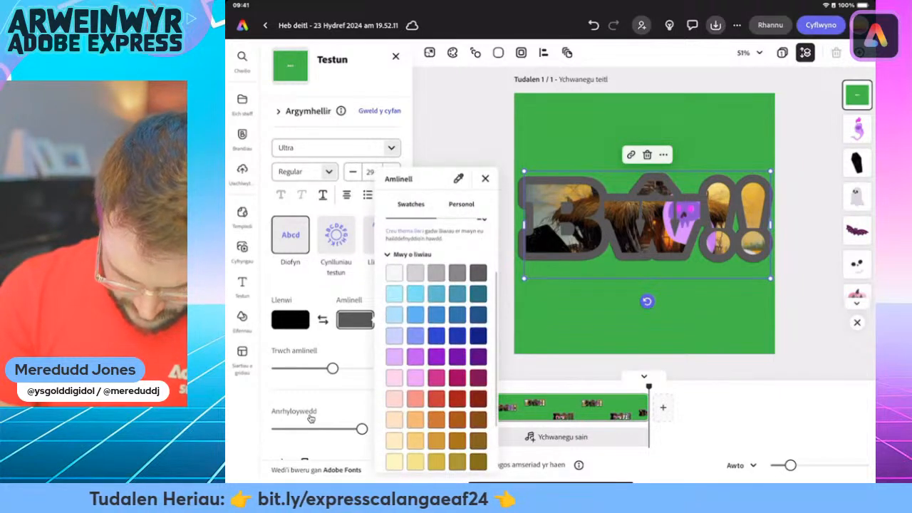
{"action": "left_click", "coordinate": [436, 420]}
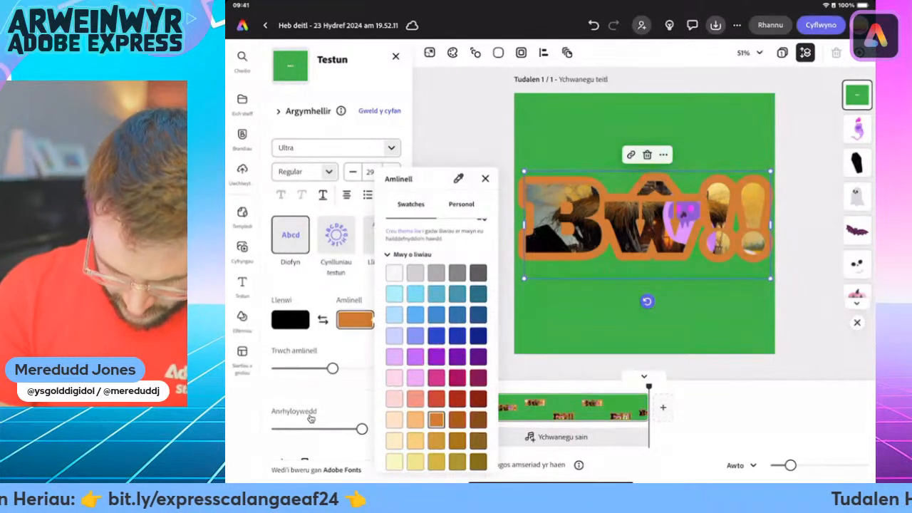
{"action": "left_click", "coordinate": [478, 273]}
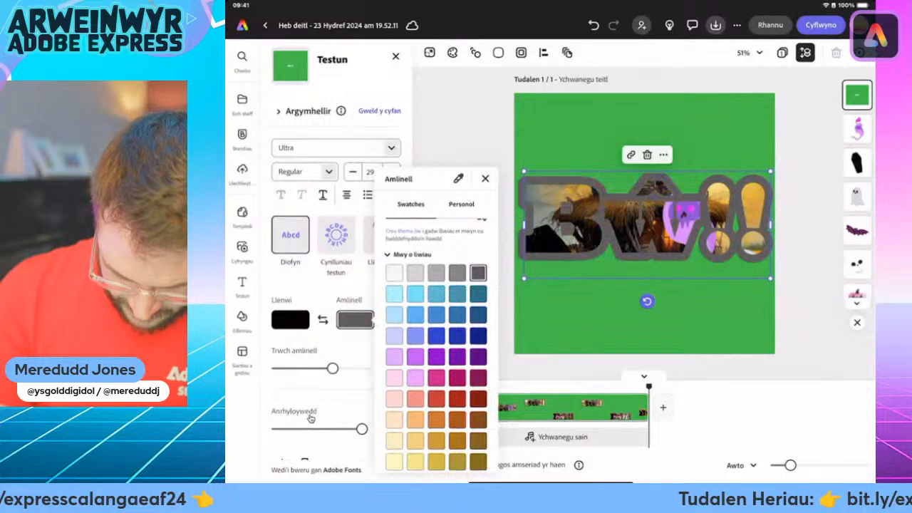
{"action": "left_click", "coordinate": [394, 273]}
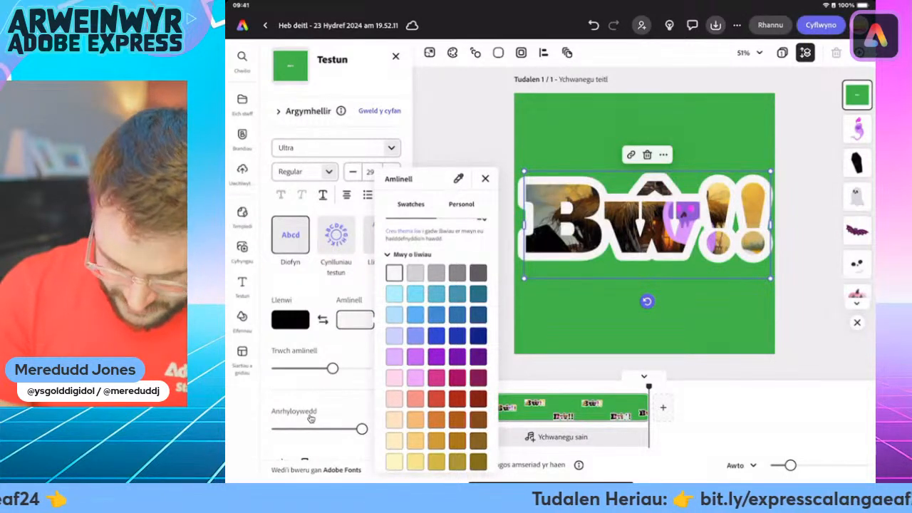
{"action": "scroll", "coordinate": [436, 342], "scroll_direction": "down", "scroll_amount": 2}
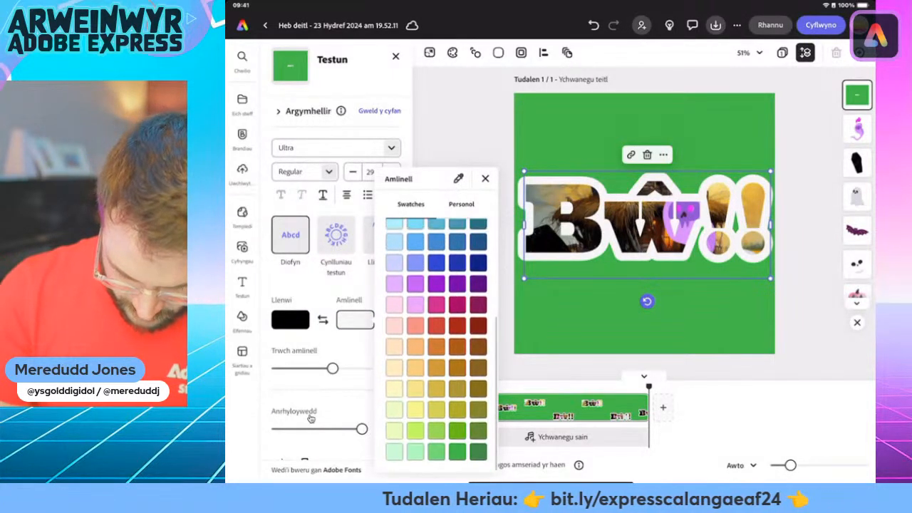
{"action": "left_click", "coordinate": [416, 367]}
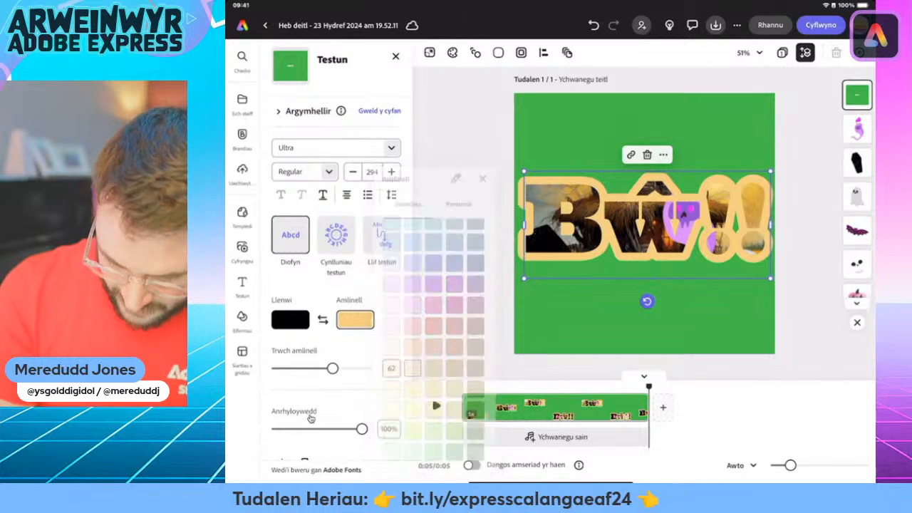
{"action": "key", "text": "Escape"}
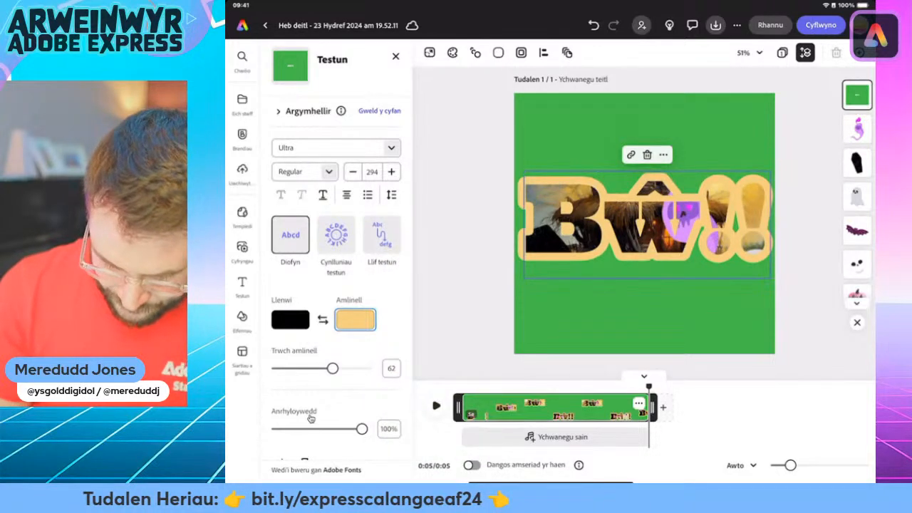
Step: Play back the green page's animation to check the outlined "Bŵ!!" cut-out
{"action": "key", "text": "space"}
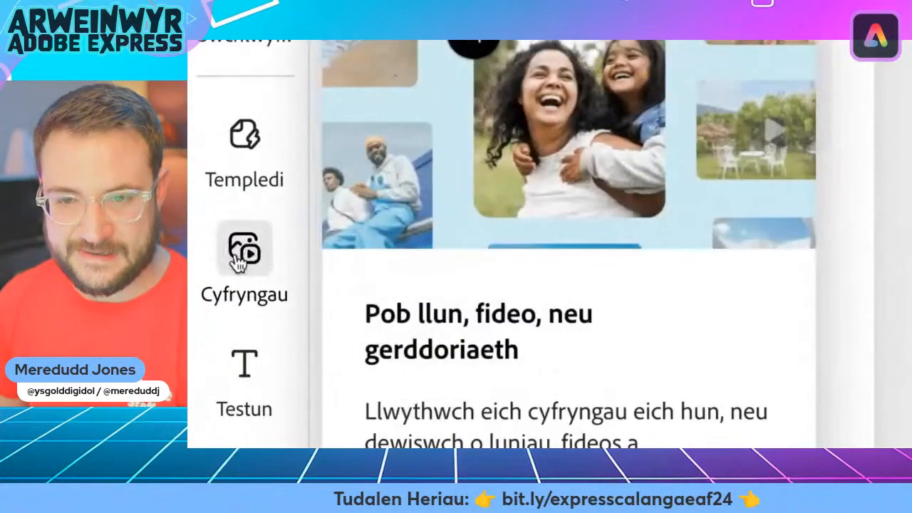
Step: Search the video library for "smoke" in the orange AnimeiddiadCG Hydref2024 project on the desktop
{"action": "left_click", "coordinate": [224, 256]}
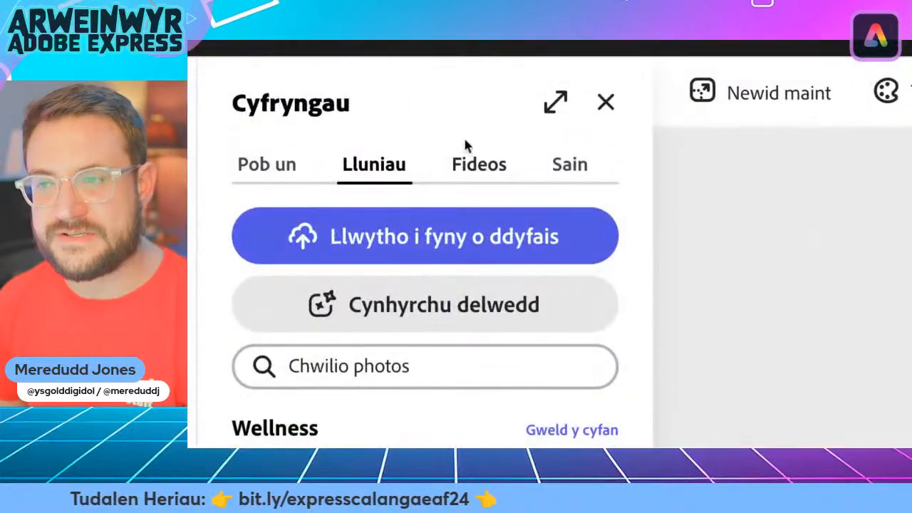
{"action": "left_click", "coordinate": [479, 169]}
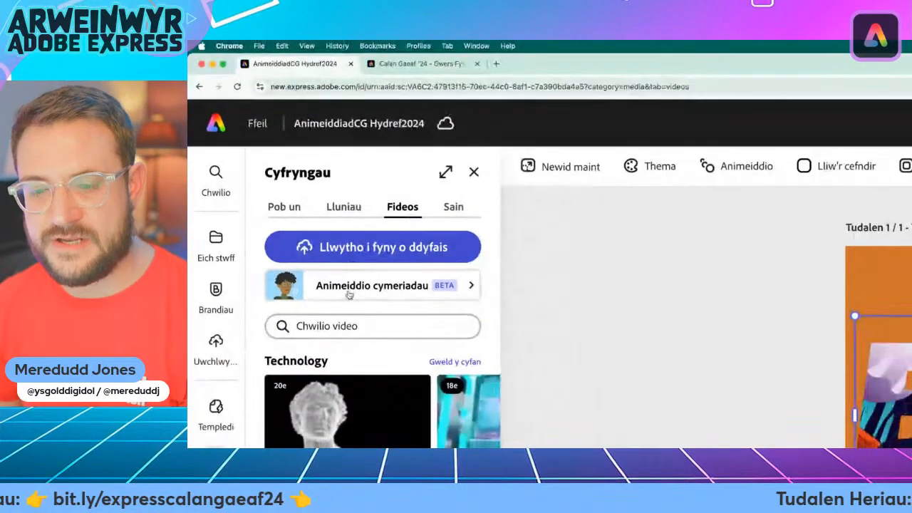
{"action": "left_click", "coordinate": [375, 378]}
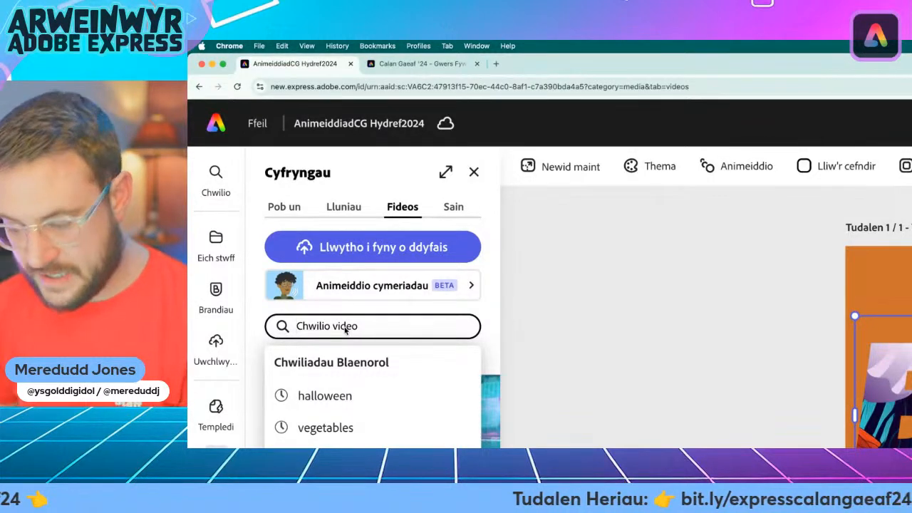
{"action": "type", "text": "smoke"}
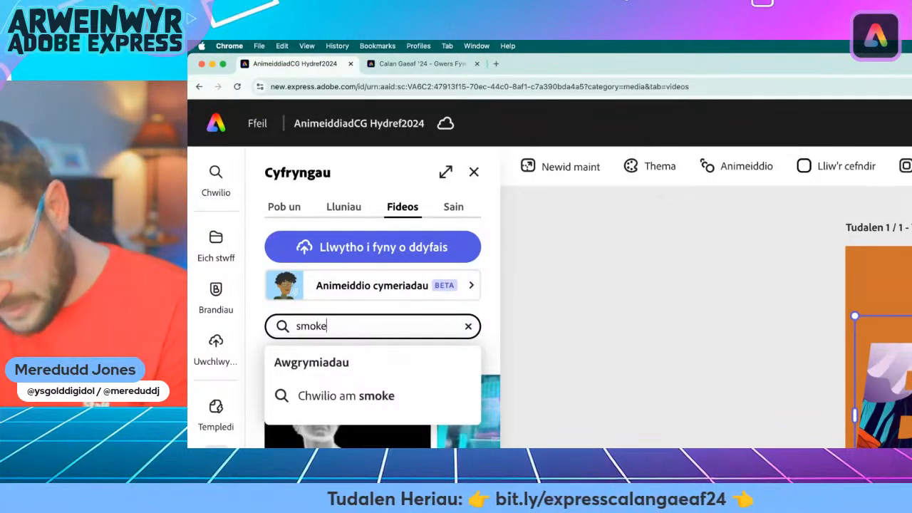
{"action": "key", "text": "Return"}
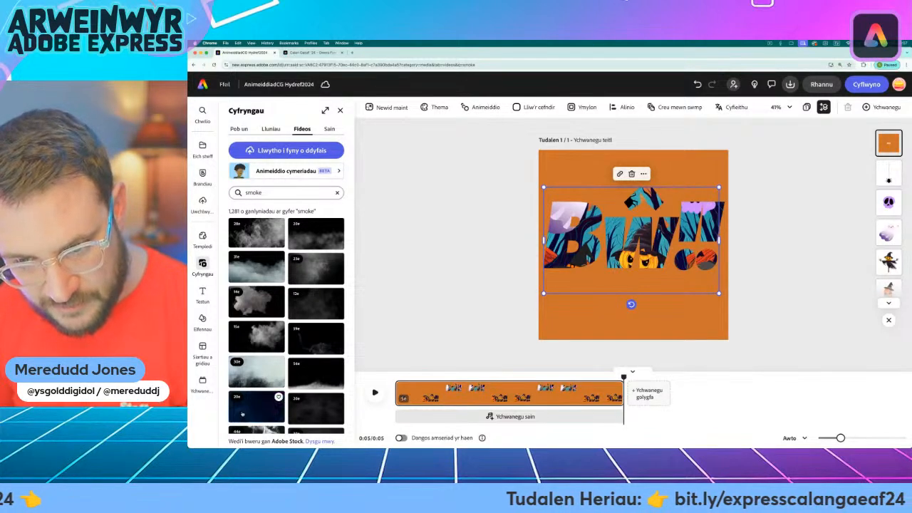
Step: Add the 27-second video of white smoke swirling on black and make it fill the whole orange page
{"action": "scroll", "coordinate": [242, 413], "scroll_direction": "down", "scroll_amount": 3}
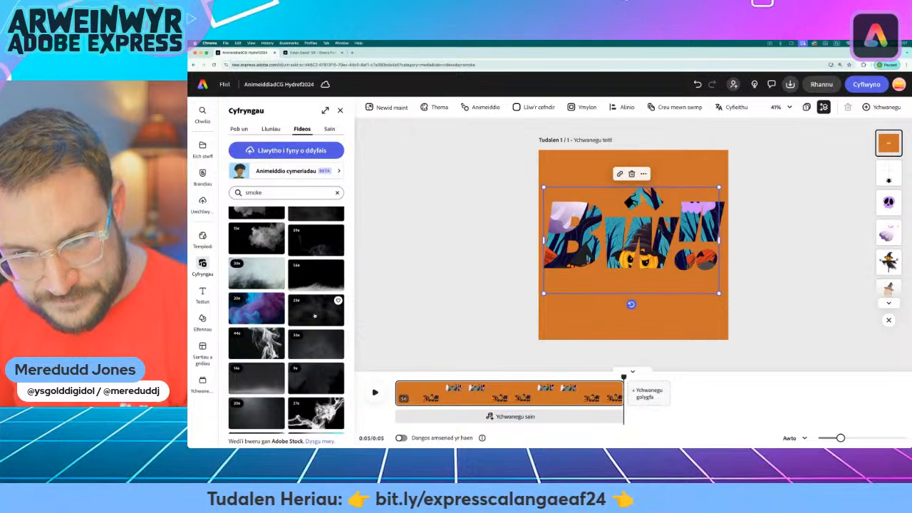
{"action": "scroll", "coordinate": [314, 316], "scroll_direction": "down", "scroll_amount": 3}
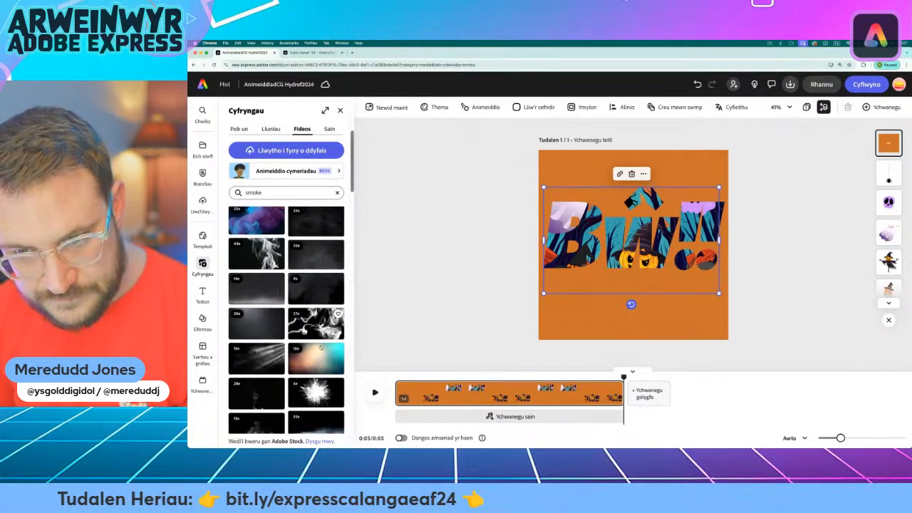
{"action": "scroll", "coordinate": [321, 357], "scroll_direction": "down", "scroll_amount": 1}
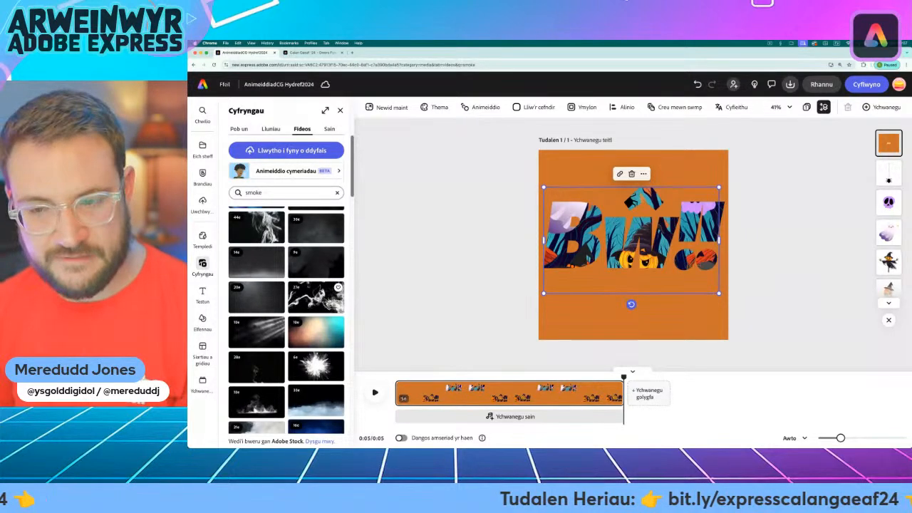
{"action": "left_click", "coordinate": [316, 297]}
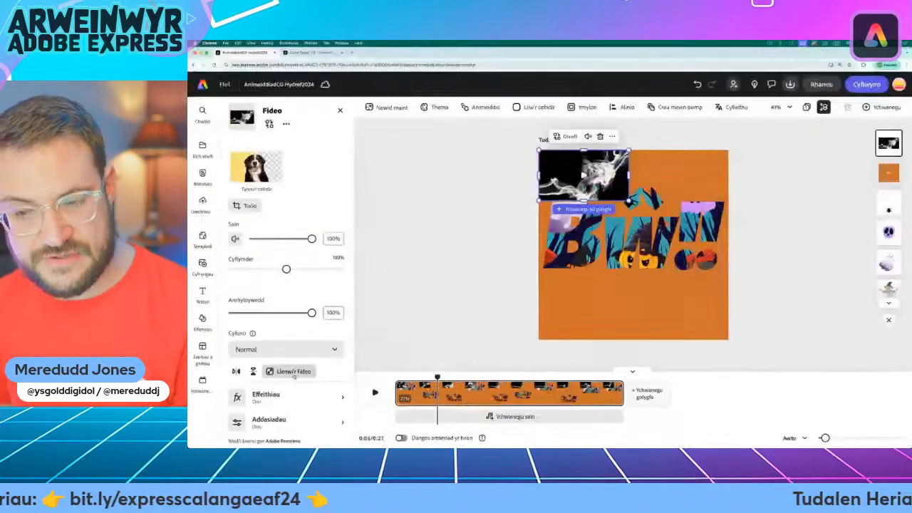
{"action": "left_click", "coordinate": [408, 382]}
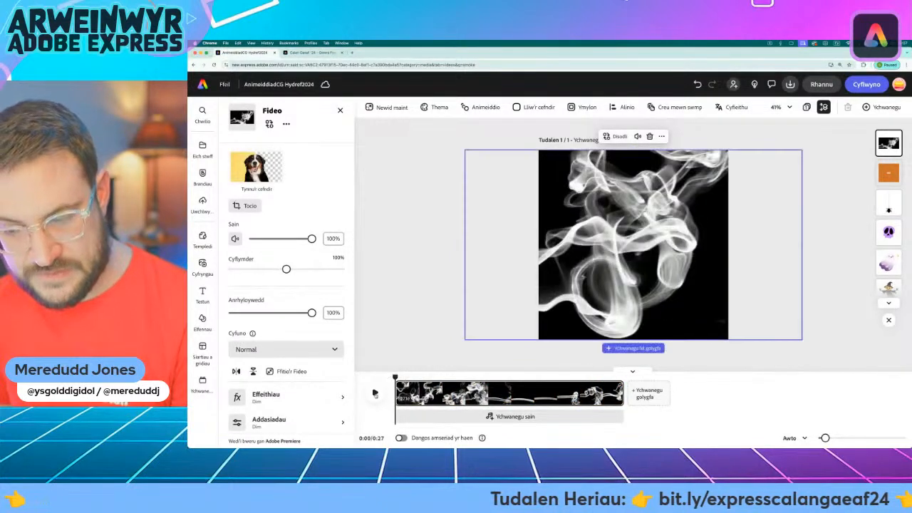
Step: Preview the full-page smoke video and set its blend mode to "Sgrin"
{"action": "left_click", "coordinate": [375, 391]}
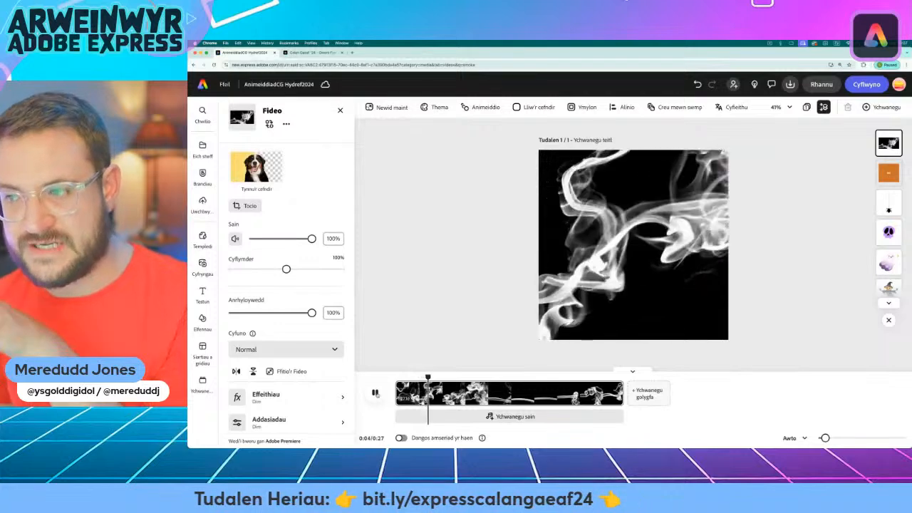
{"action": "left_click", "coordinate": [375, 393]}
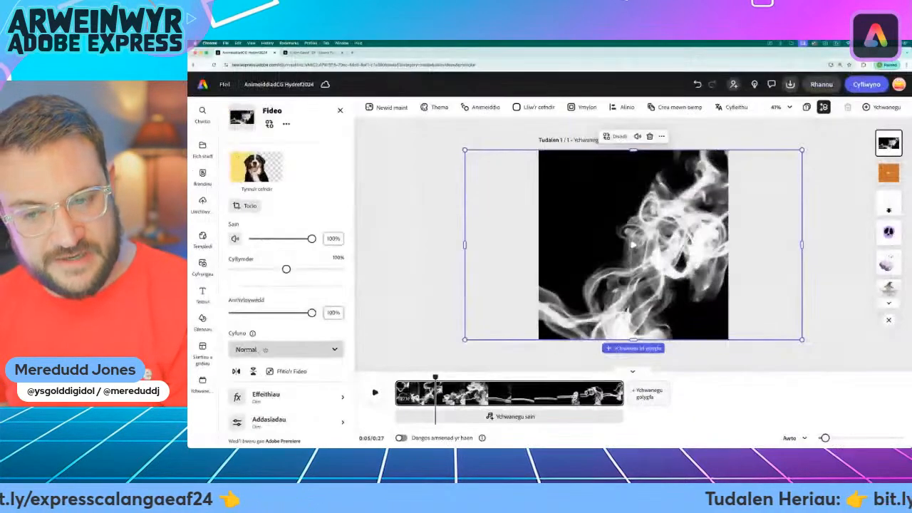
{"action": "left_click", "coordinate": [363, 369]}
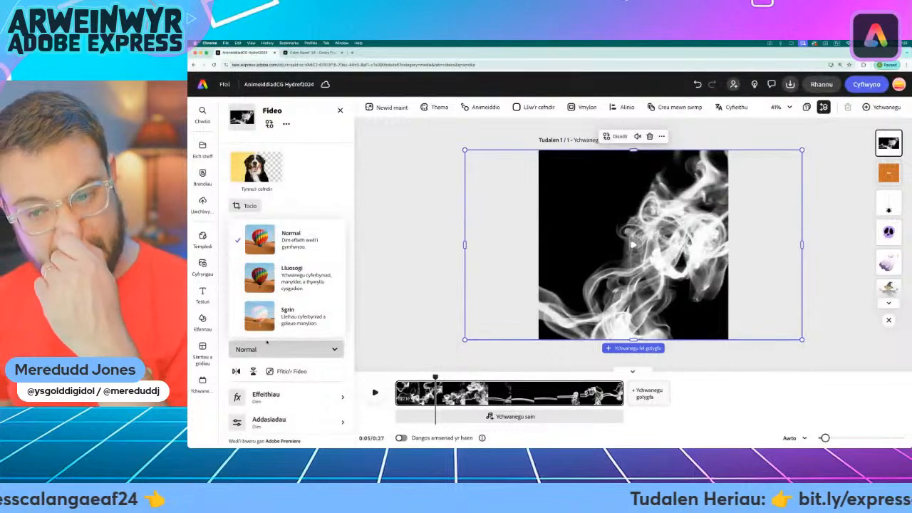
{"action": "left_click", "coordinate": [338, 320]}
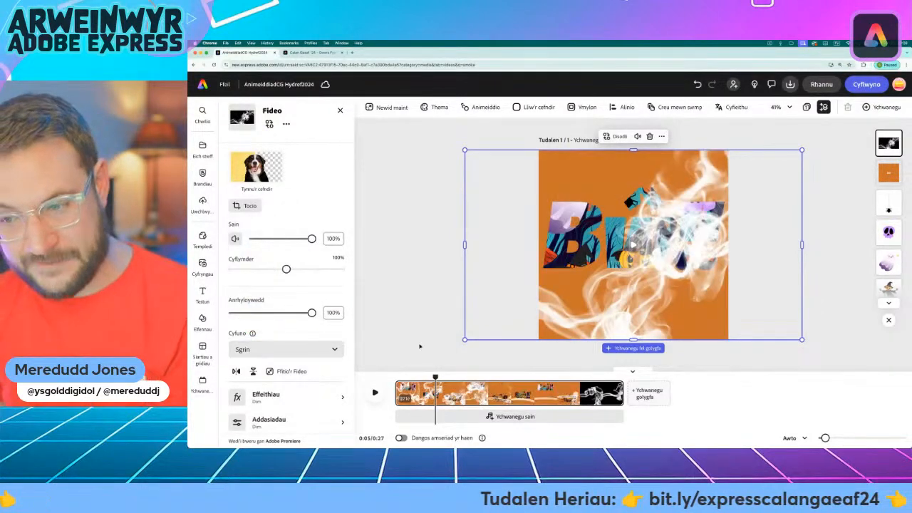
Step: Play the blended smoke over the animated "Bŵ!!" text from the start, and return the playhead to 0:07
{"action": "left_click_drag", "start_coordinate": [435, 378], "coordinate": [396, 378]}
{"action": "left_click", "coordinate": [375, 392]}
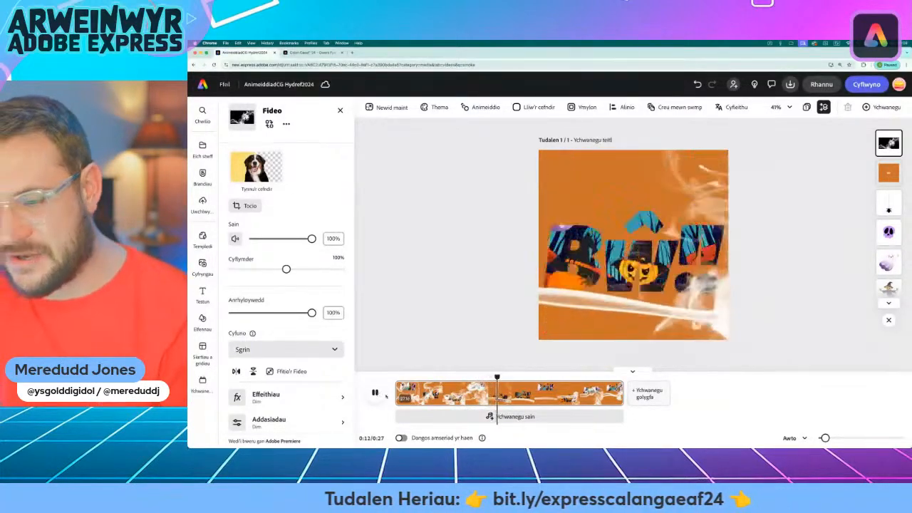
{"action": "key", "text": "space"}
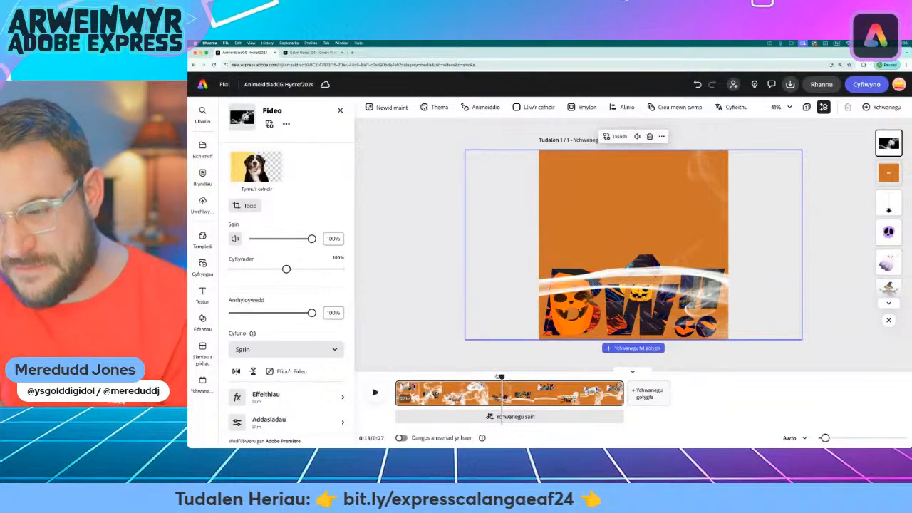
{"action": "left_click_drag", "start_coordinate": [497, 378], "coordinate": [451, 377]}
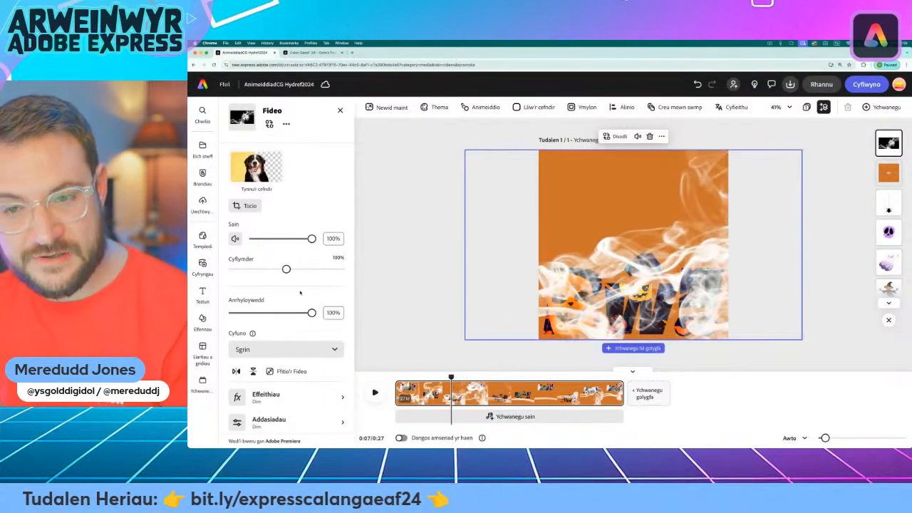
Step: Lower the smoke video's opacity to 25% and preview the animation from the start
{"action": "left_click_drag", "start_coordinate": [311, 312], "coordinate": [252, 312]}
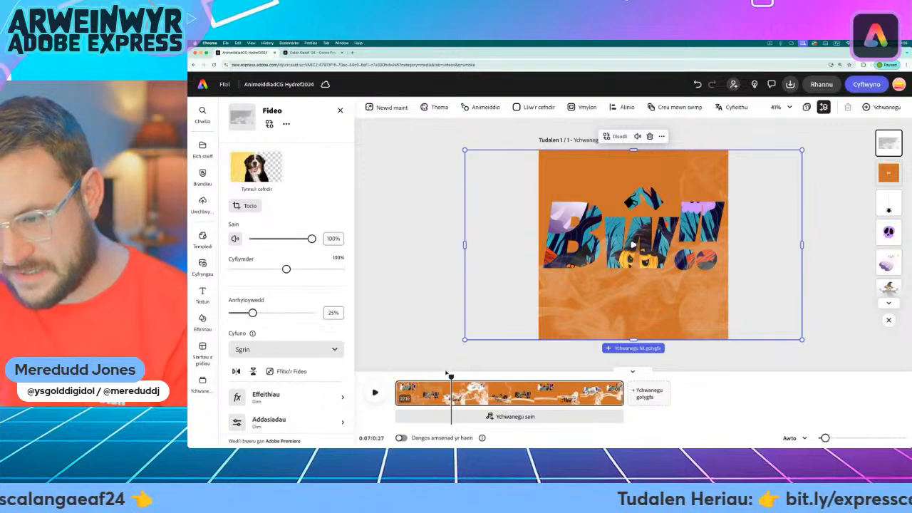
{"action": "left_click_drag", "start_coordinate": [451, 378], "coordinate": [394, 378]}
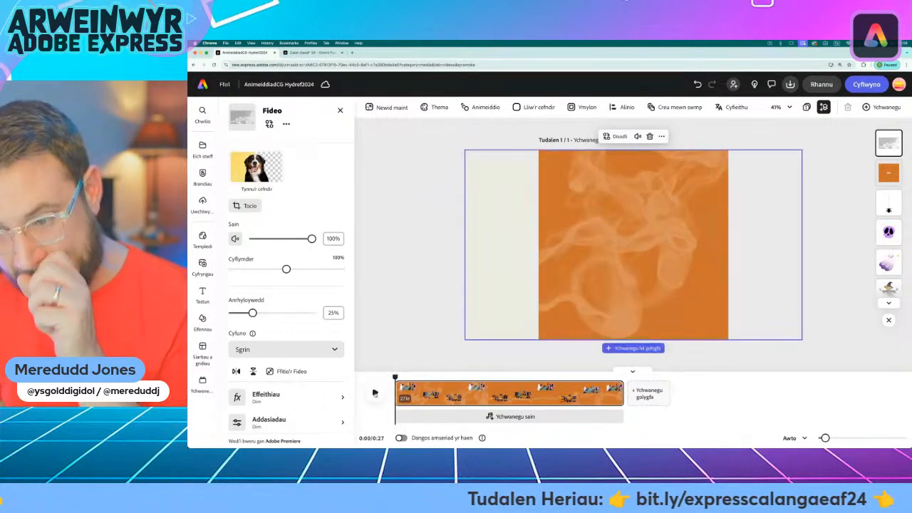
{"action": "left_click", "coordinate": [374, 393]}
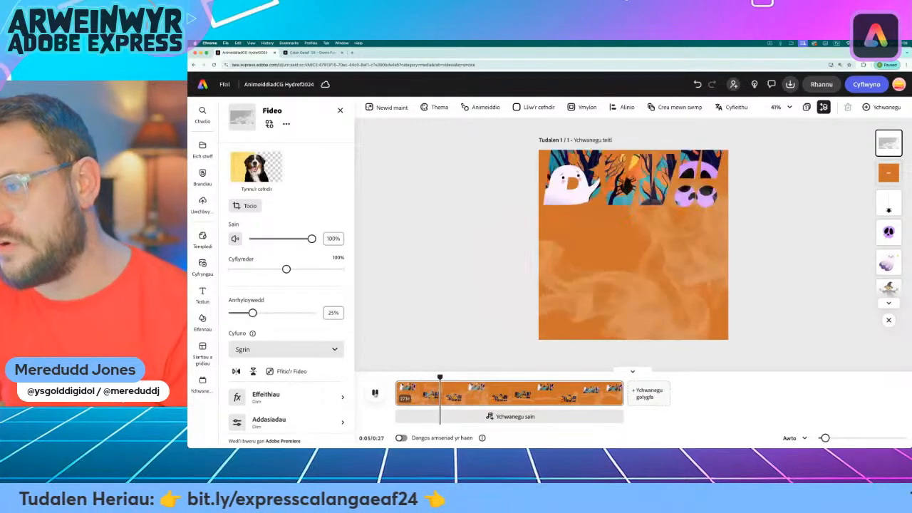
{"action": "left_click", "coordinate": [374, 393]}
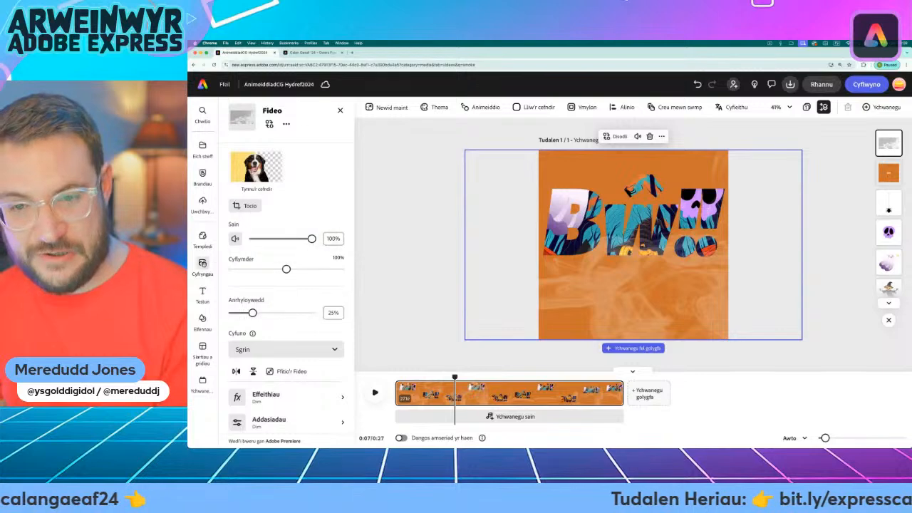
Step: Search the video library for "lightning" and add the dark blue 8-second clip with radiating bolts to the page
{"action": "left_click", "coordinate": [206, 269]}
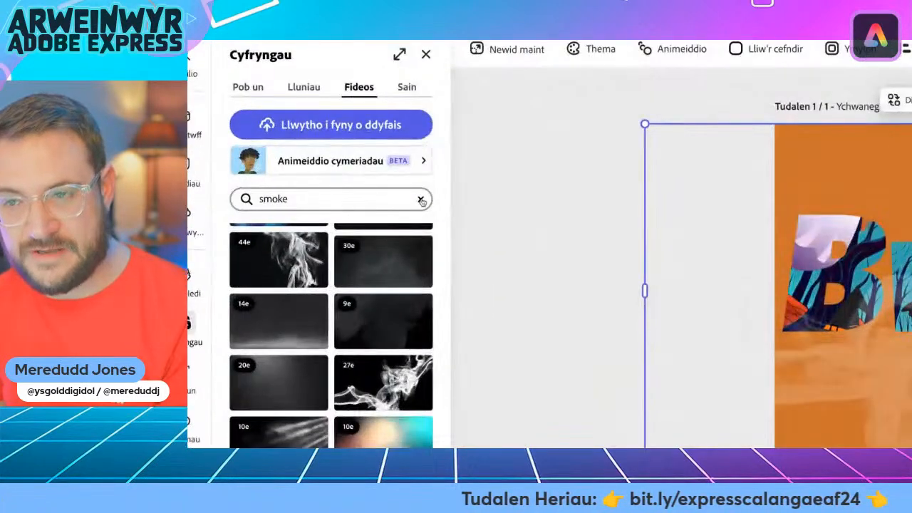
{"action": "left_click", "coordinate": [419, 199]}
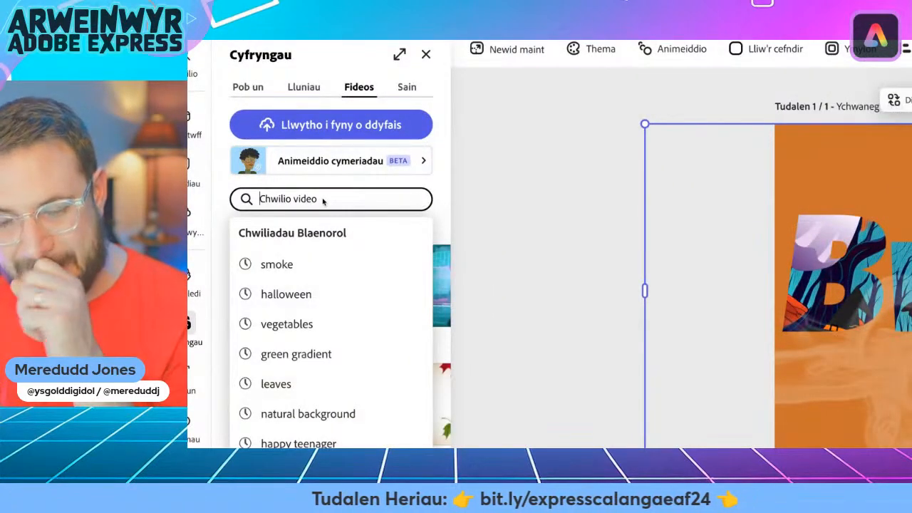
{"action": "type", "text": "lightning"}
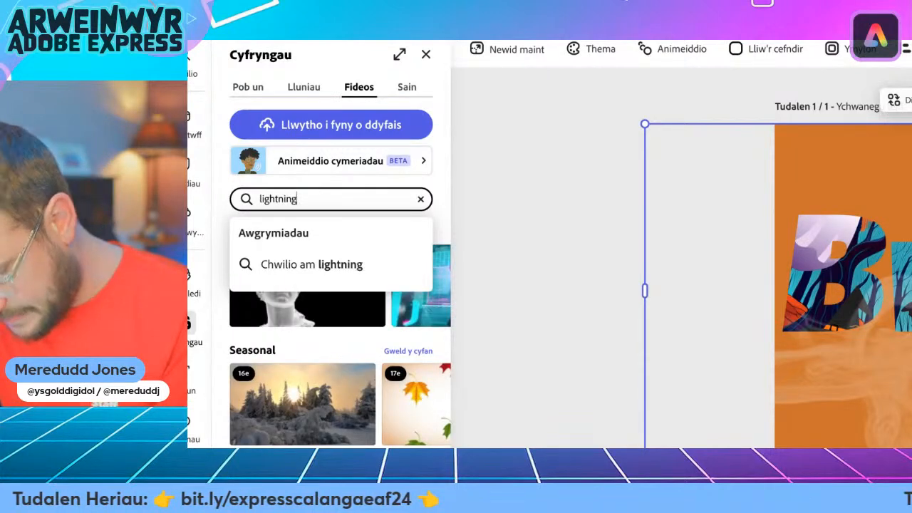
{"action": "key", "text": "Return"}
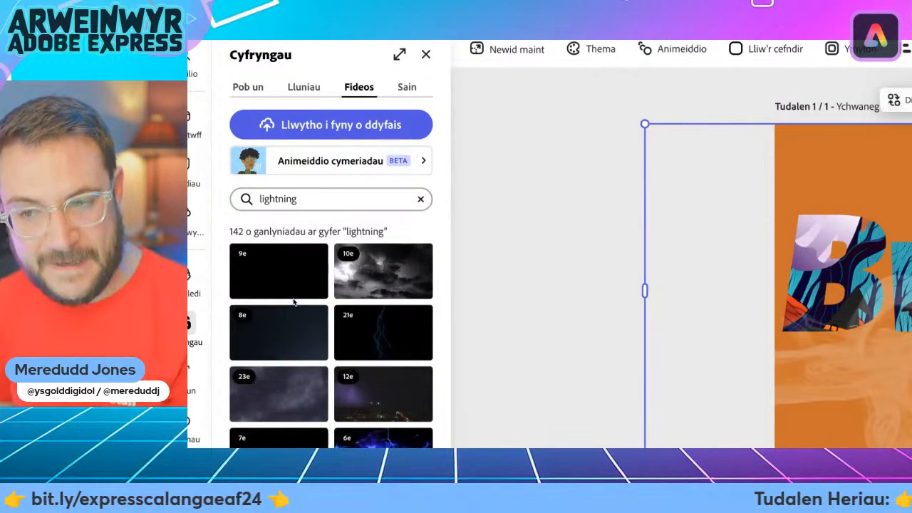
{"action": "scroll", "coordinate": [295, 302], "scroll_direction": "down", "scroll_amount": 2}
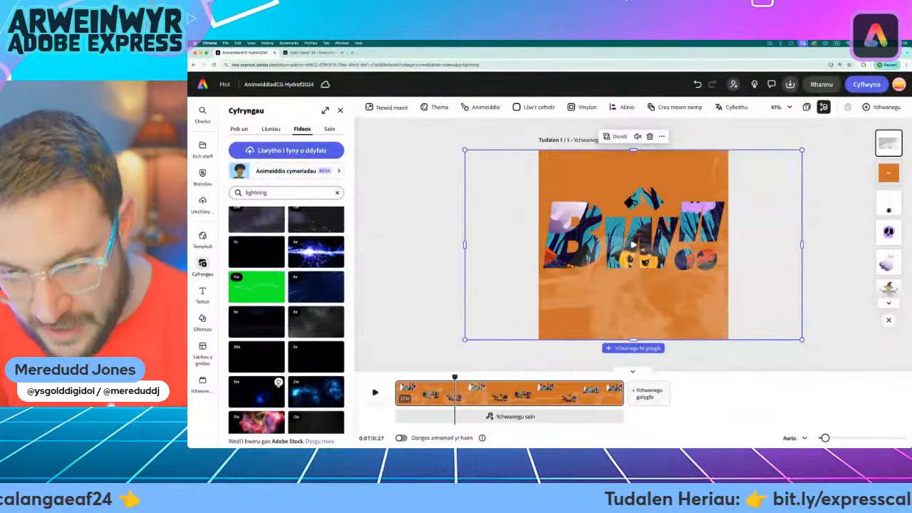
{"action": "scroll", "coordinate": [258, 324], "scroll_direction": "down", "scroll_amount": 1}
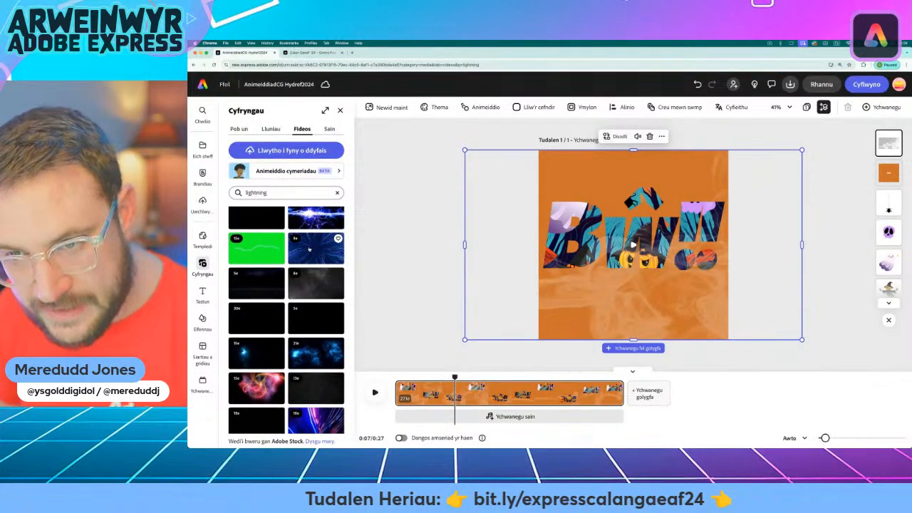
{"action": "scroll", "coordinate": [305, 249], "scroll_direction": "up", "scroll_amount": 3}
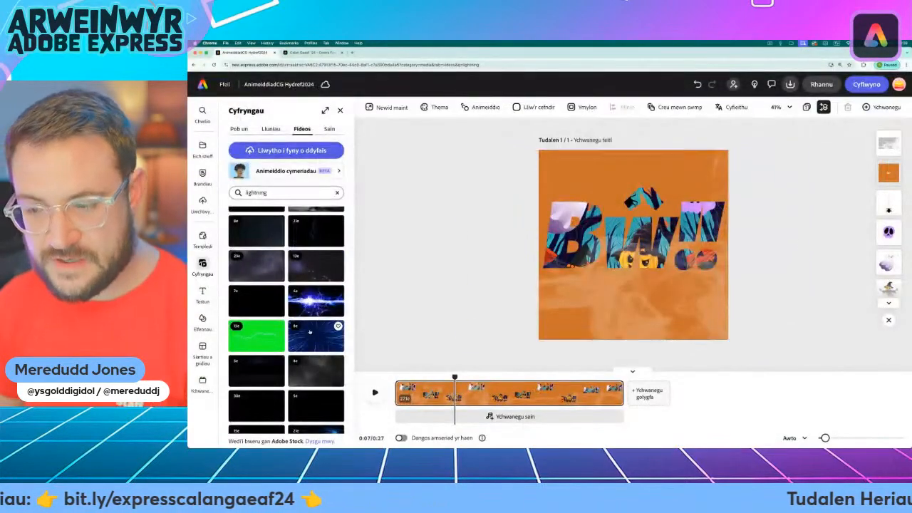
{"action": "left_click", "coordinate": [309, 332]}
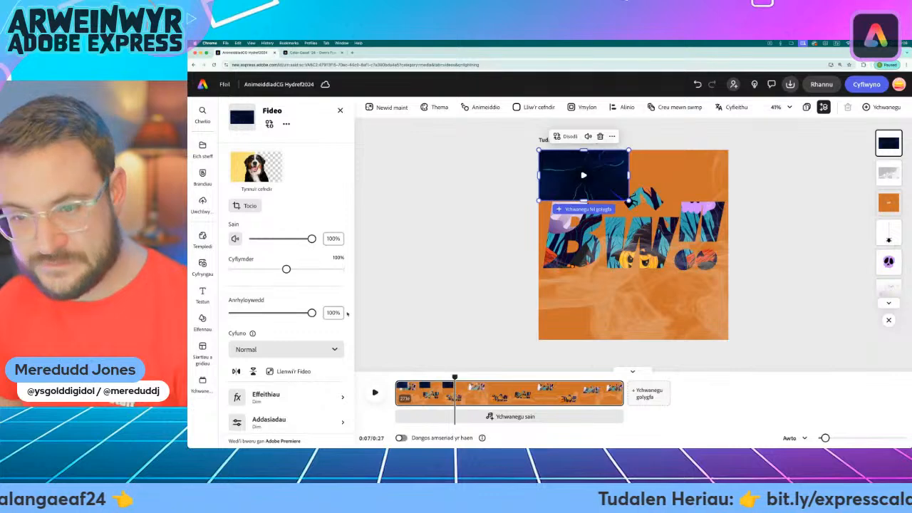
Step: Enlarge the lightning video to fill the page and shorten the scene to about 8 seconds
{"action": "left_click", "coordinate": [274, 371]}
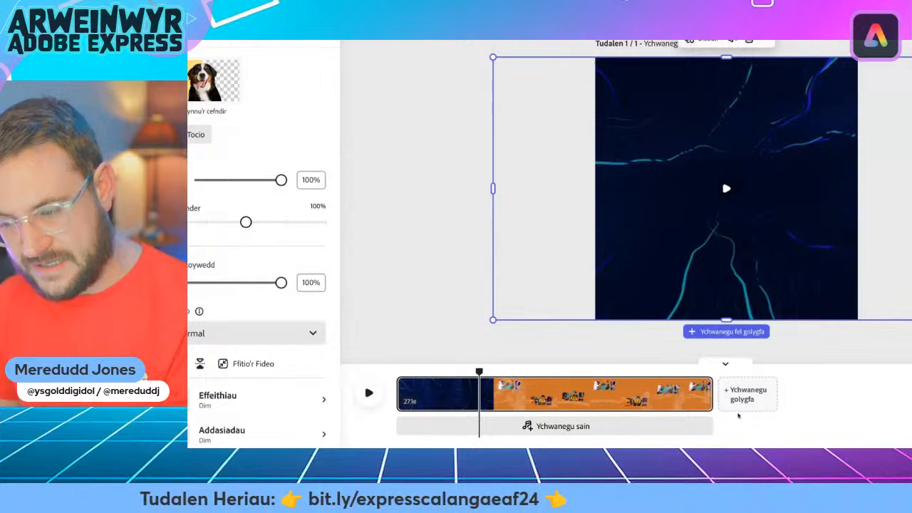
{"action": "left_click", "coordinate": [703, 399]}
{"action": "left_click_drag", "start_coordinate": [707, 396], "coordinate": [418, 377]}
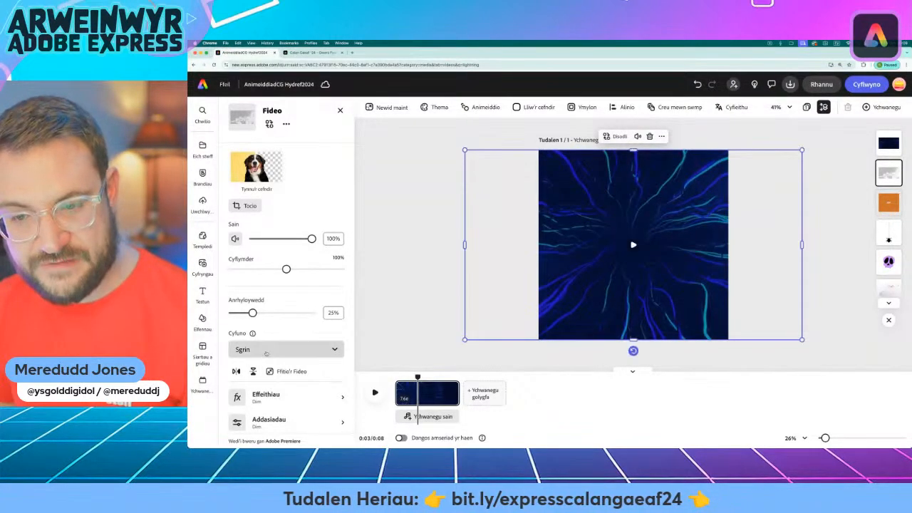
Step: Set the lightning video's blend mode to Sgrin and preview the animation from the start
{"action": "left_click", "coordinate": [266, 351]}
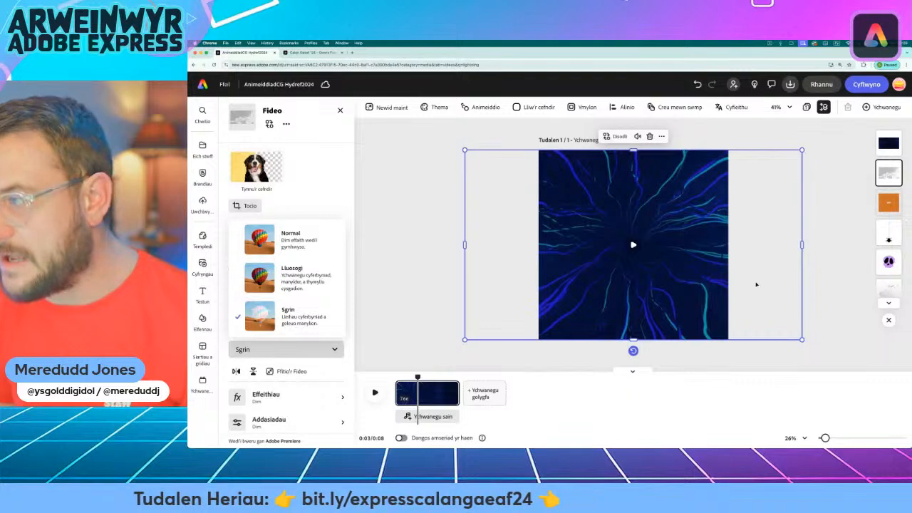
{"action": "left_click", "coordinate": [284, 238]}
{"action": "left_click", "coordinate": [253, 349]}
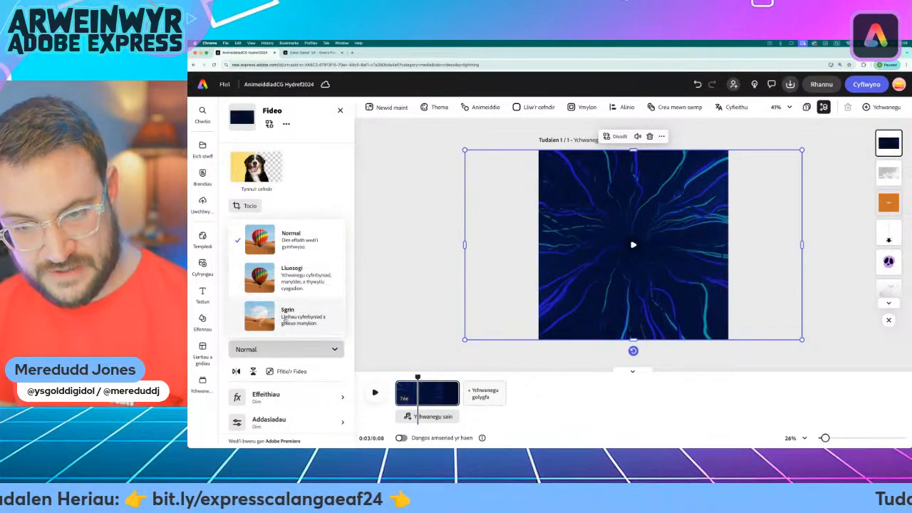
{"action": "left_click", "coordinate": [301, 318]}
{"action": "left_click_drag", "start_coordinate": [418, 377], "coordinate": [391, 362]}
{"action": "left_click", "coordinate": [374, 393]}
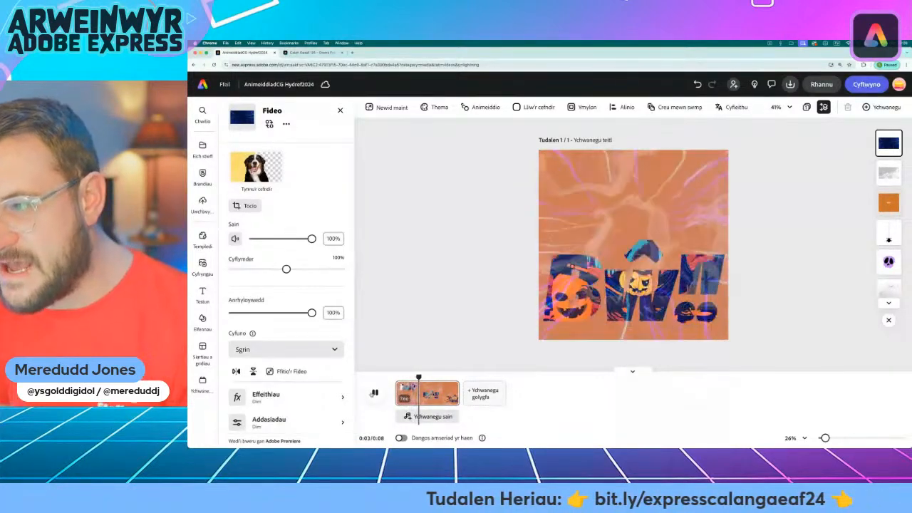
{"action": "left_click", "coordinate": [374, 392]}
Step: Move the lightning layer down the stack to just above the background image and play the animation
{"action": "mouse_move", "coordinate": [895, 134]}
{"action": "left_mouse_down"}
{"action": "mouse_move", "coordinate": [890, 321]}
{"action": "mouse_move", "coordinate": [890, 264]}
{"action": "left_mouse_up"}
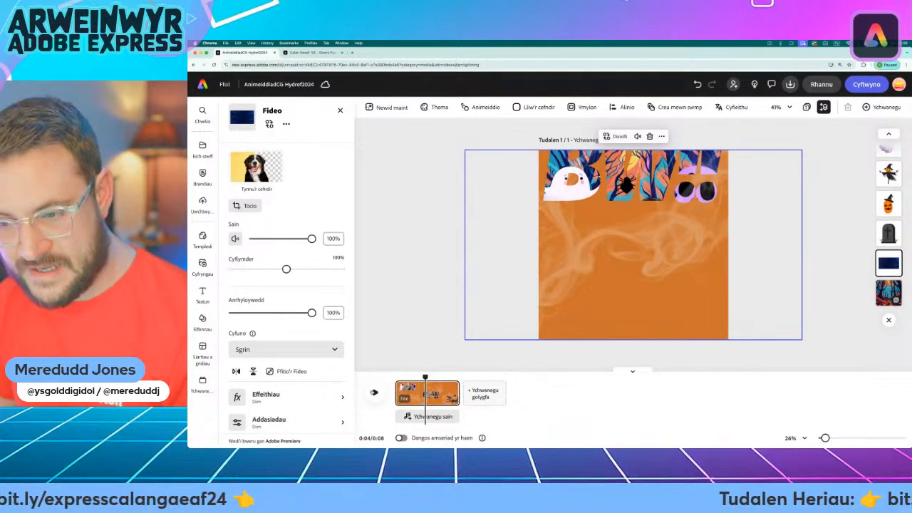
{"action": "key", "text": "space"}
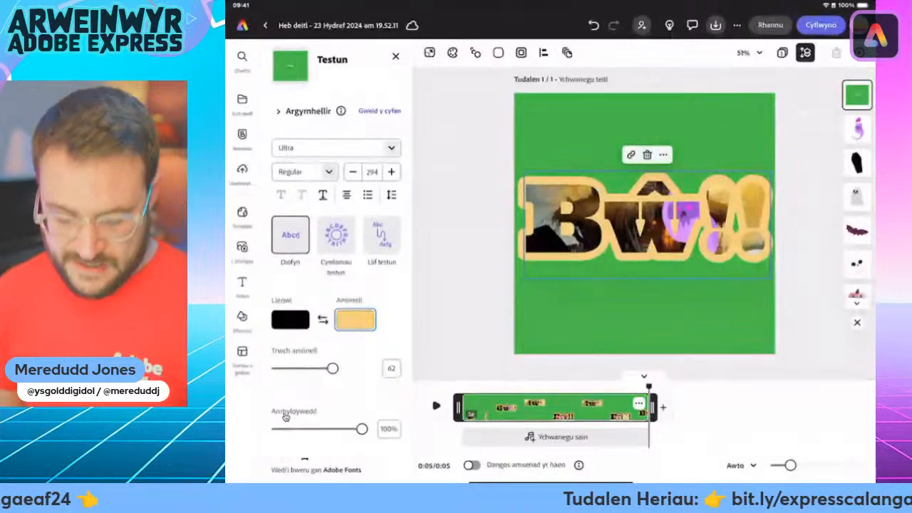
Step: In the green "Bŵ!!" project, search the video library for "Smoke" and add the blue and purple smoke clip, blended with Sgrin
{"action": "left_click", "coordinate": [242, 247]}
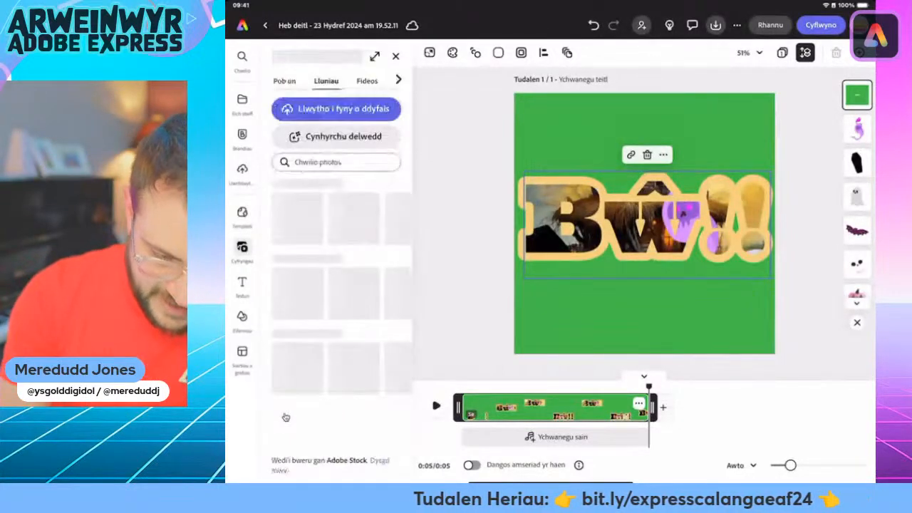
{"action": "left_click", "coordinate": [366, 81]}
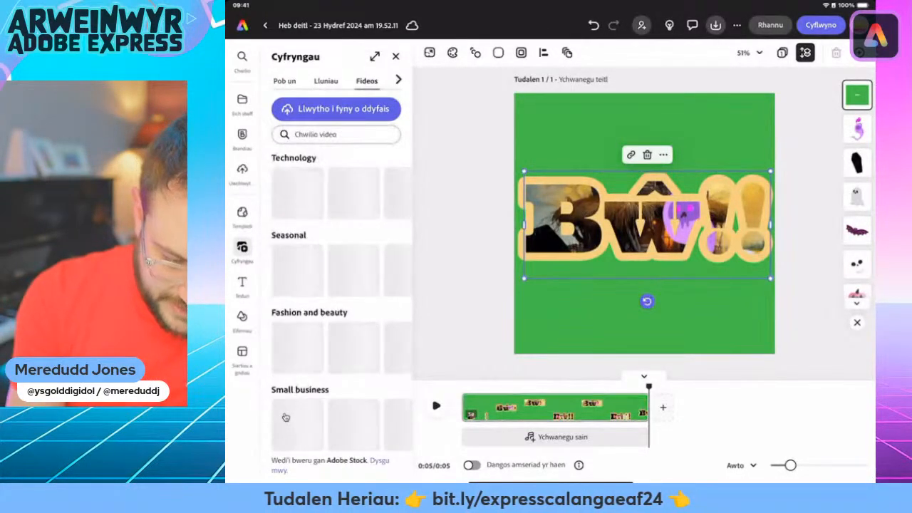
{"action": "left_click", "coordinate": [336, 134]}
{"action": "type", "text": "Smoke"}
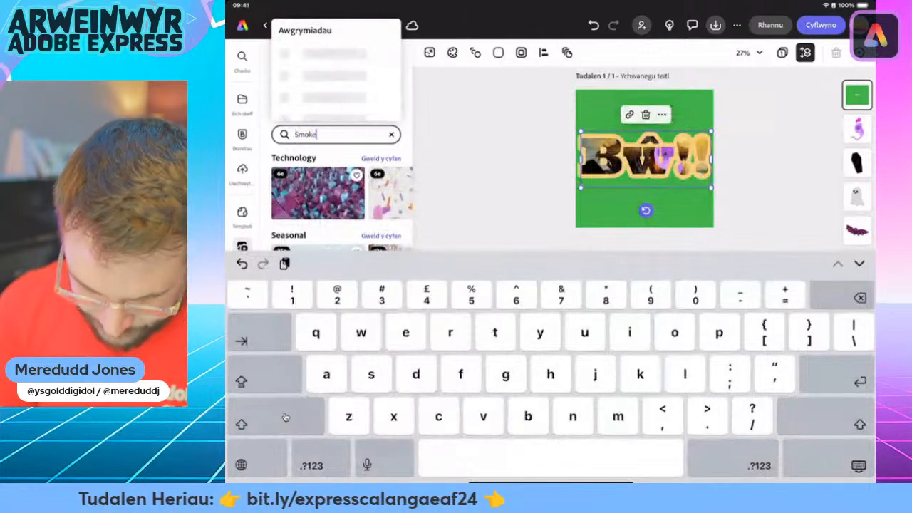
{"action": "key", "text": "Return"}
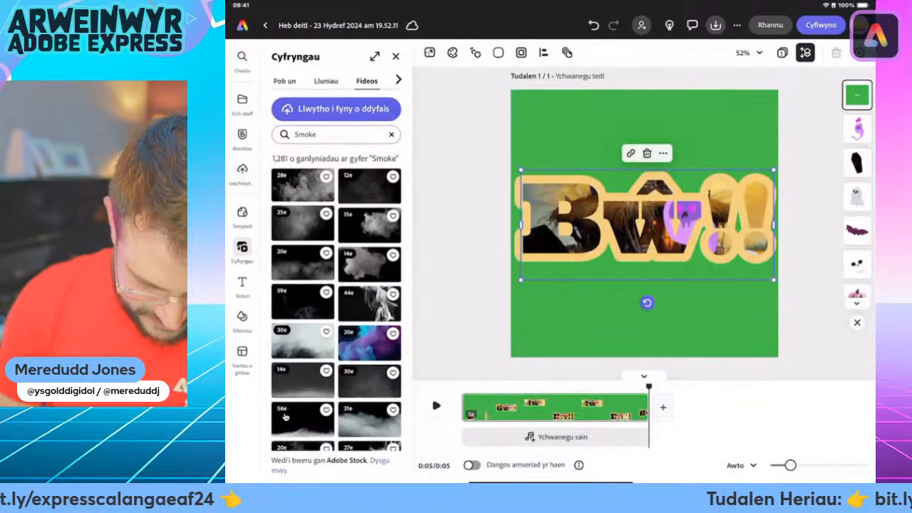
{"action": "left_click", "coordinate": [284, 417]}
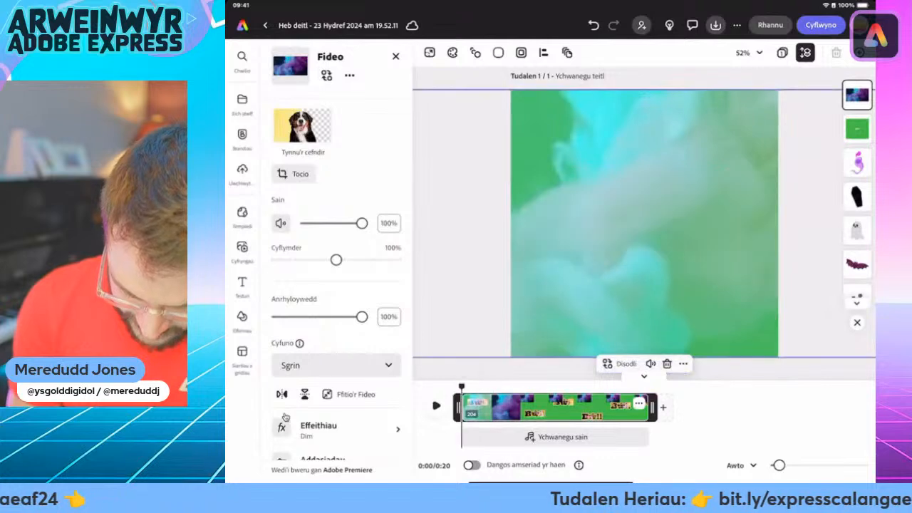
Step: Preview the animation with the coloured smoke and lower the smoke video's opacity
{"action": "key", "text": "space"}
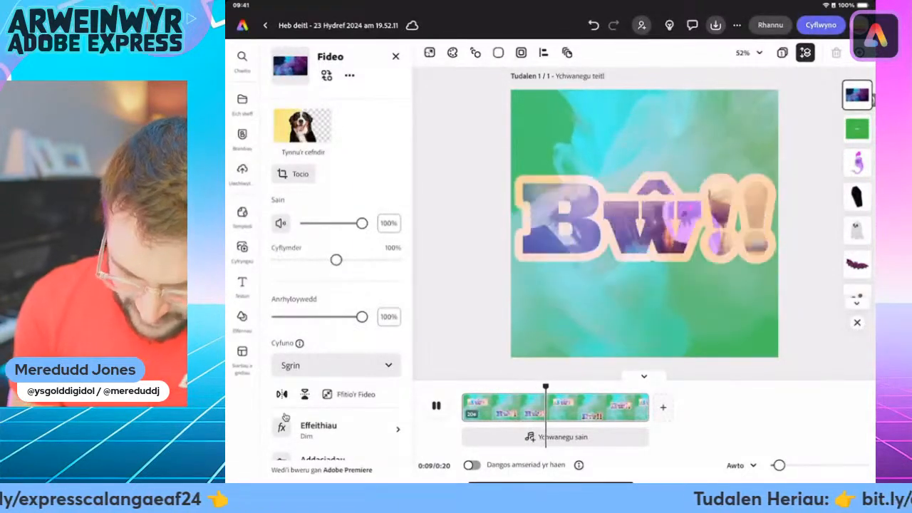
{"action": "key", "text": "space"}
{"action": "left_click_drag", "start_coordinate": [362, 316], "coordinate": [308, 316]}
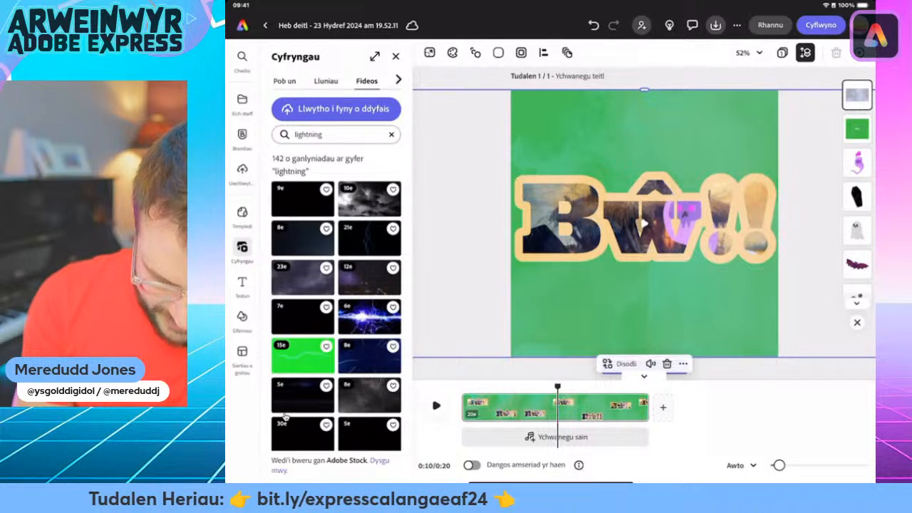
Step: Add the black video with the blue lightning bolt and enlarge it to fill the page
{"action": "left_click", "coordinate": [284, 415]}
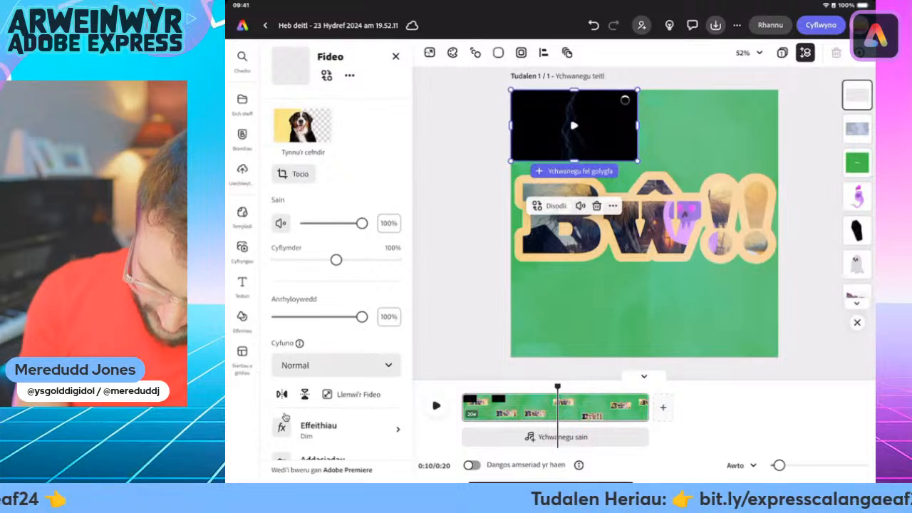
{"action": "left_click", "coordinate": [349, 394]}
Step: Play the lightning bolt video from the start of the scene to check its timing
{"action": "left_click_drag", "start_coordinate": [467, 406], "coordinate": [461, 407]}
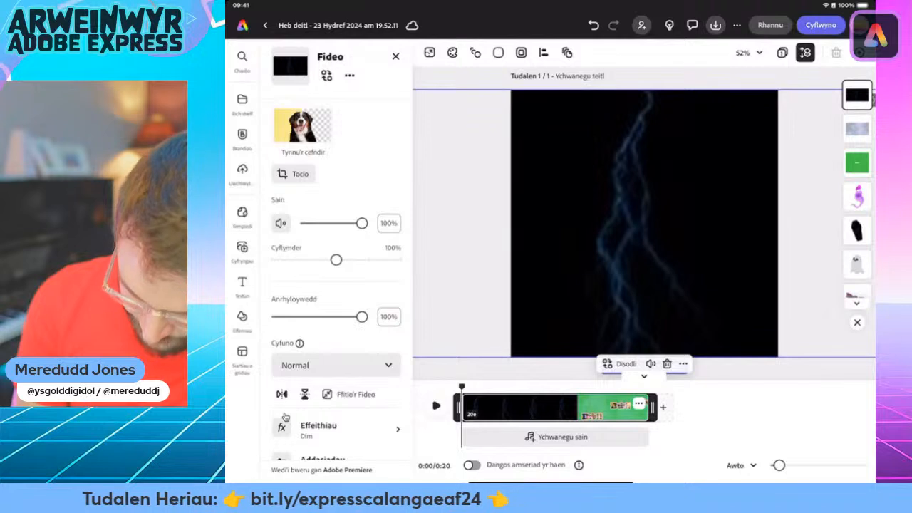
{"action": "key", "text": "space"}
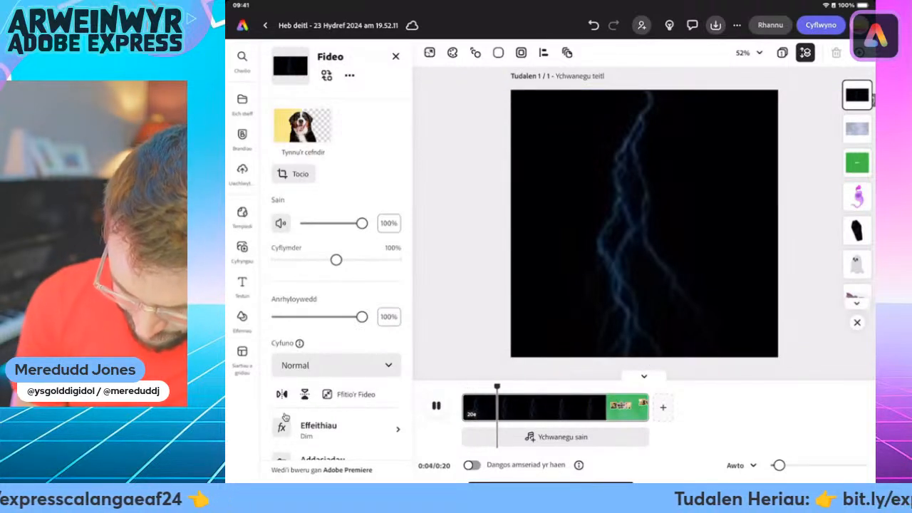
{"action": "key", "text": "space"}
{"action": "key", "text": "Home"}
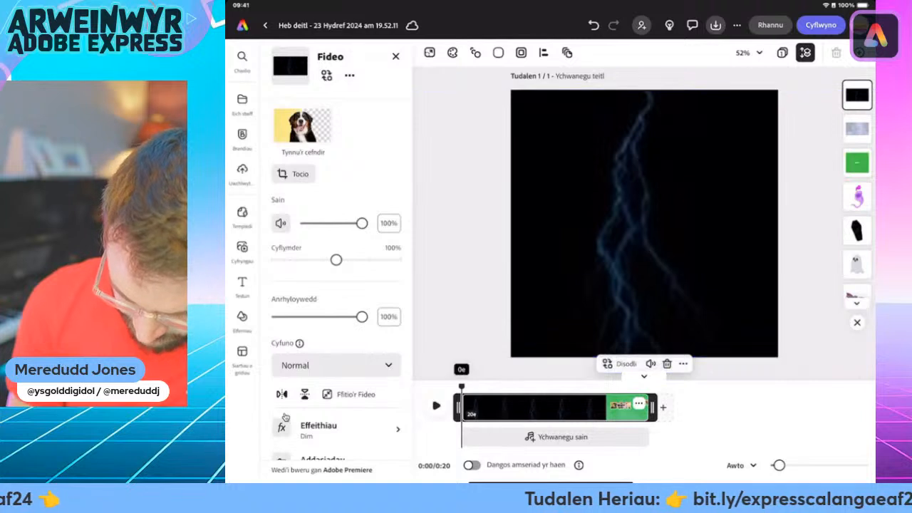
{"action": "key", "text": "space"}
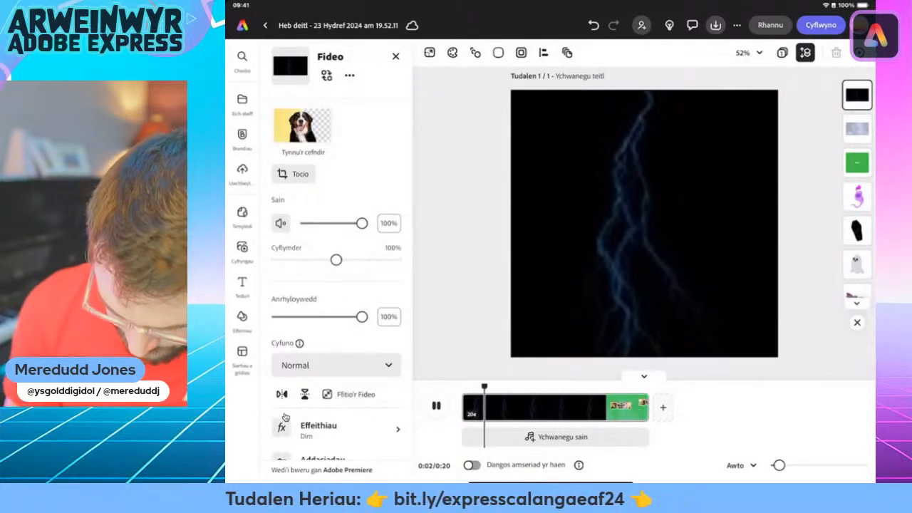
{"action": "key", "text": "space"}
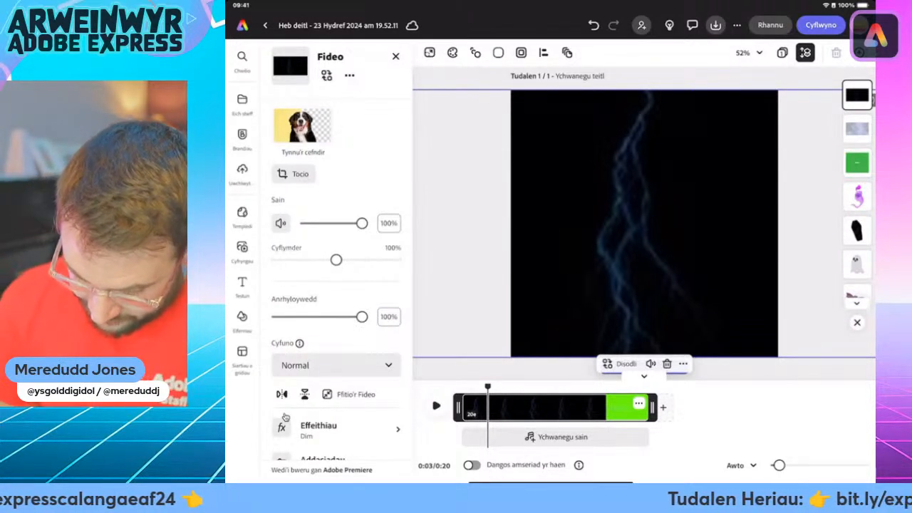
Step: Shorten the scene to 14.7 seconds and set the lightning video's blend mode to Sgrin, previewing the result
{"action": "left_click_drag", "start_coordinate": [652, 407], "coordinate": [462, 388]}
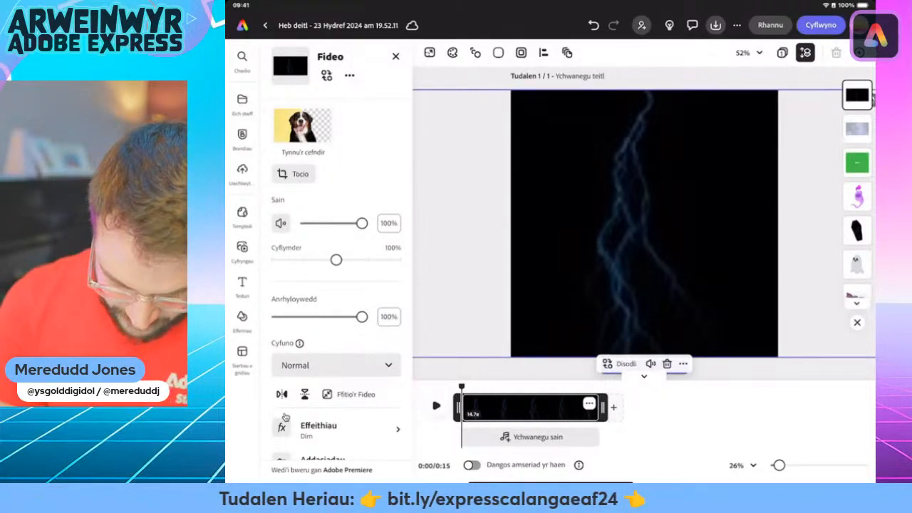
{"action": "left_click", "coordinate": [335, 365]}
{"action": "left_click", "coordinate": [316, 320]}
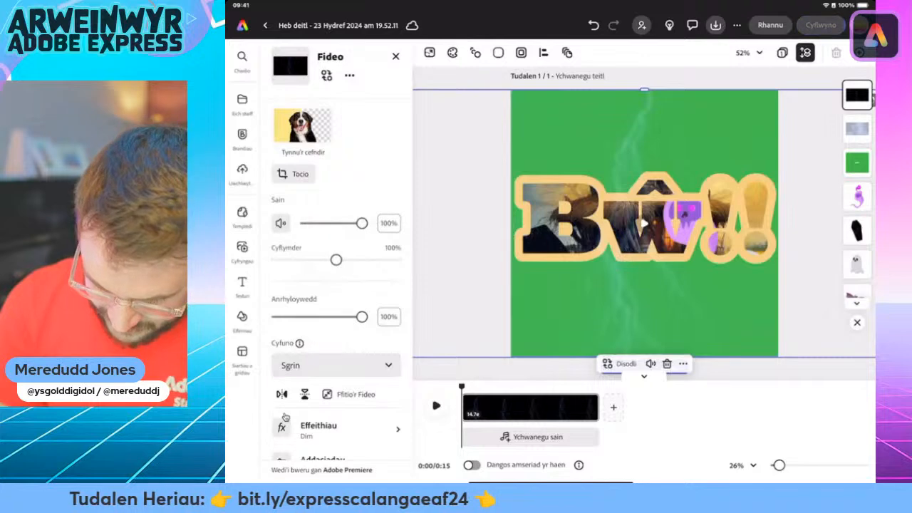
{"action": "left_click", "coordinate": [436, 406]}
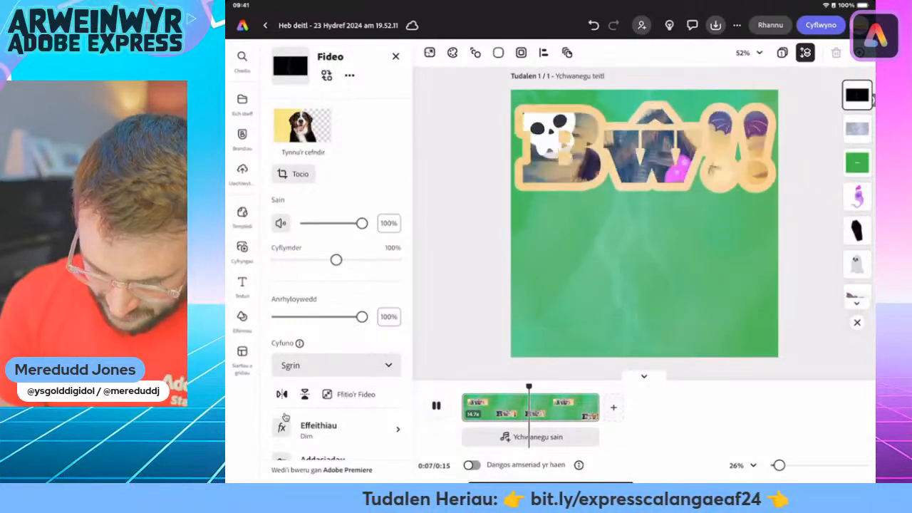
Step: Move the lightning video layer down to just above the background image and replay the scene from the start
{"action": "key", "text": "space"}
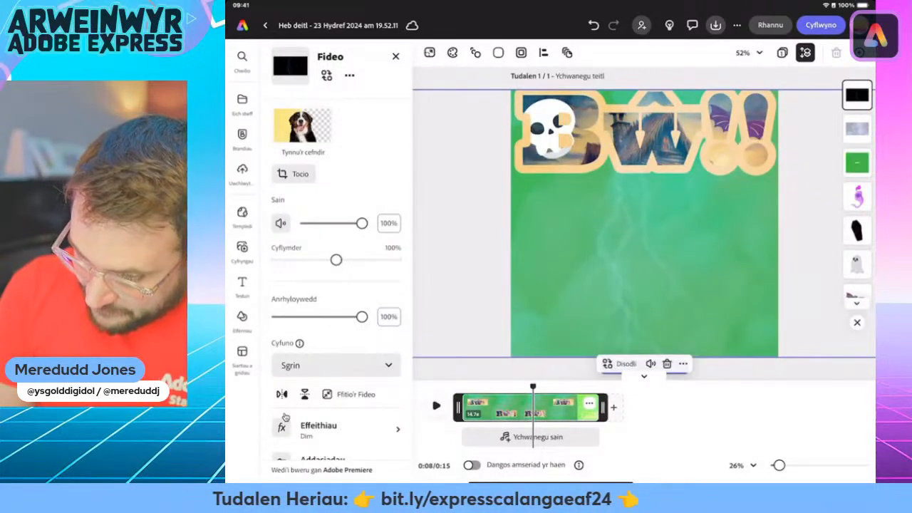
{"action": "left_click_drag", "start_coordinate": [857, 95], "coordinate": [857, 261]}
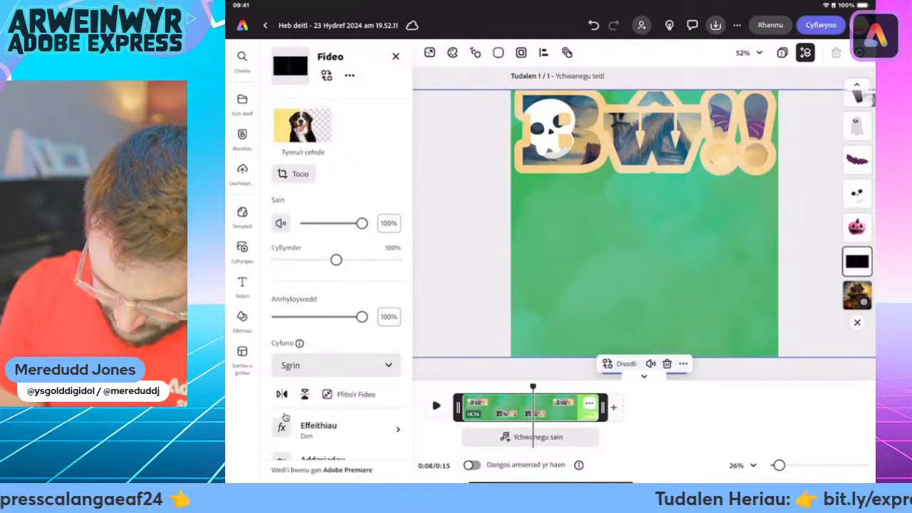
{"action": "left_click_drag", "start_coordinate": [532, 386], "coordinate": [461, 386]}
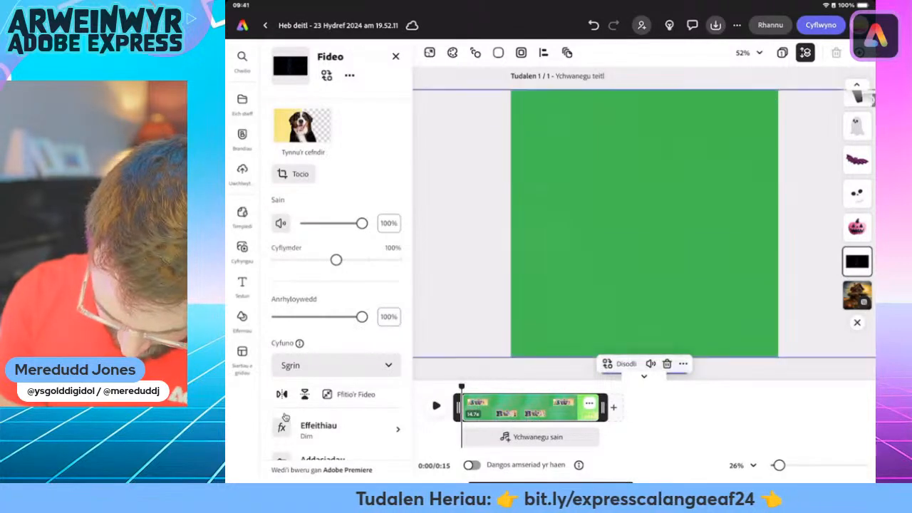
{"action": "key", "text": "space"}
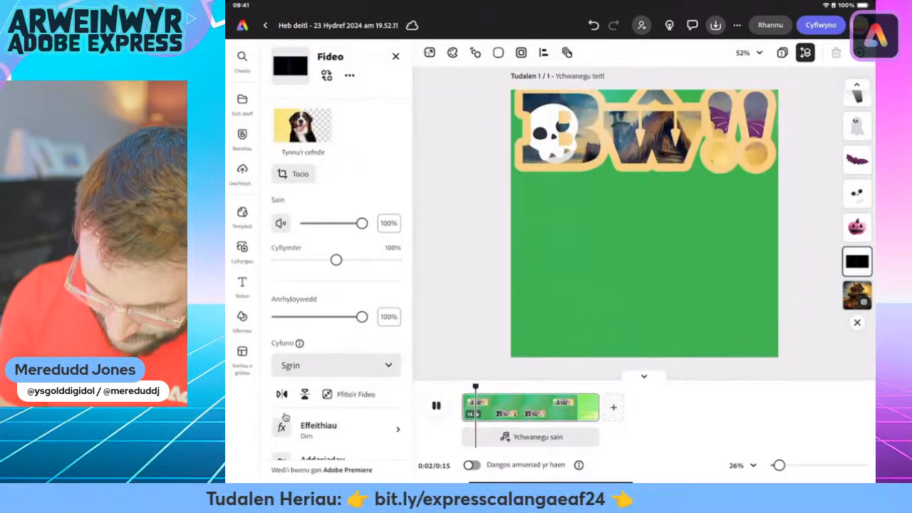
{"action": "key", "text": "space"}
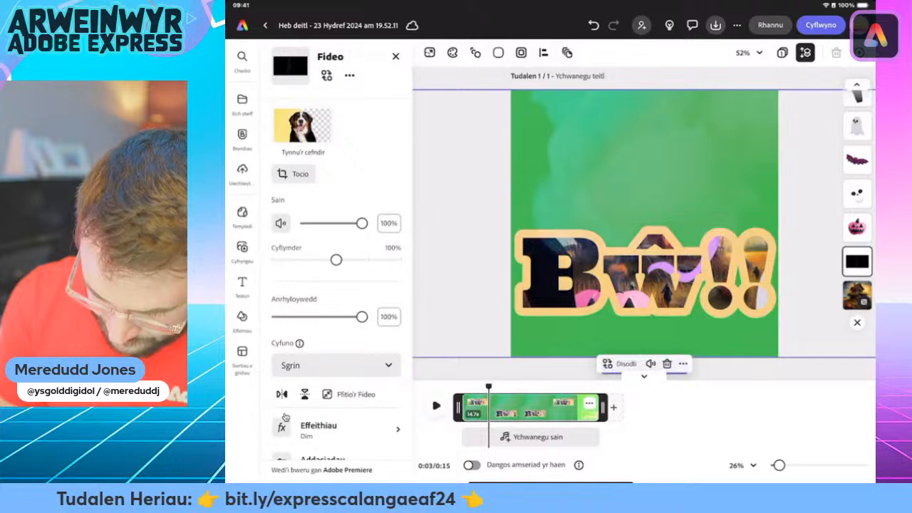
{"action": "key", "text": "space"}
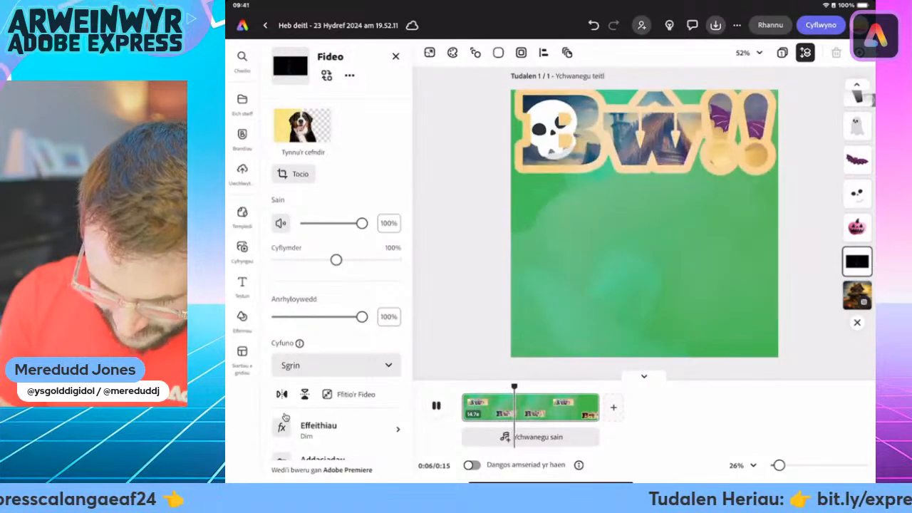
{"action": "key", "text": "space"}
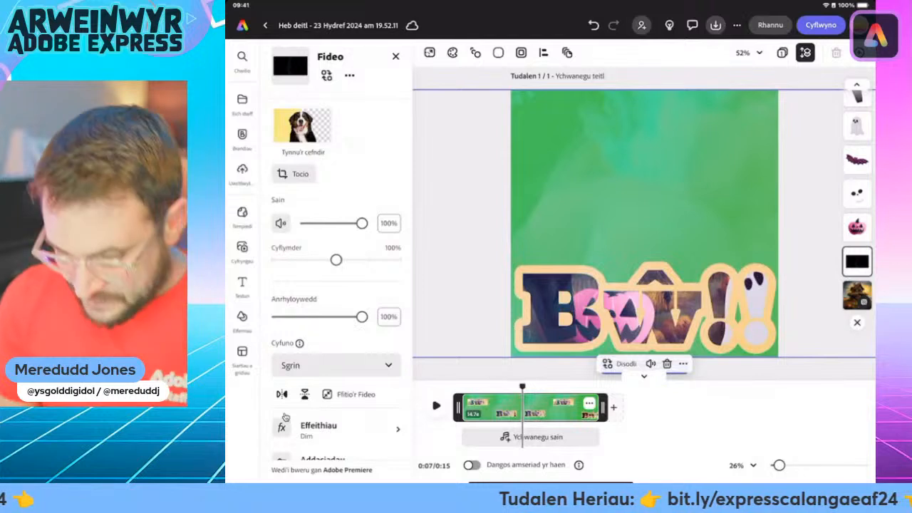
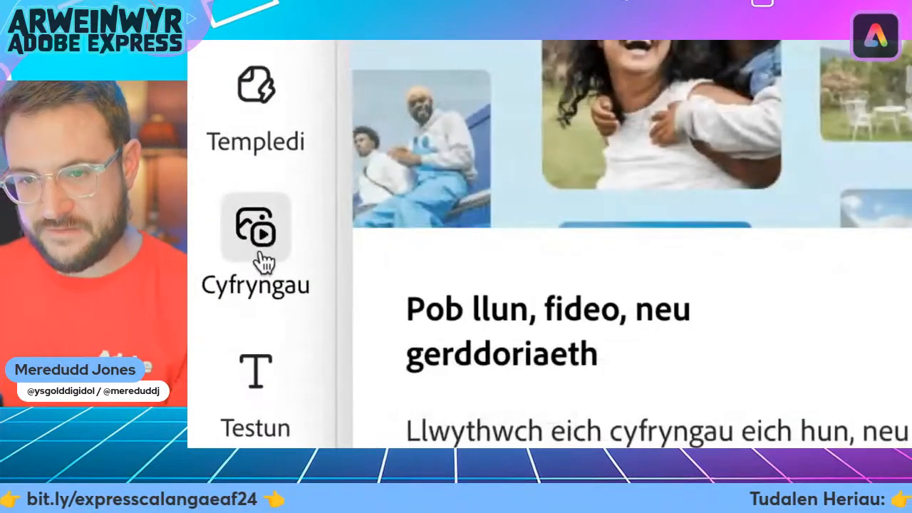
Step: Search the audio library for "haunted" in the orange design and add the "Spooky Haunted House String..." track to the scene
{"action": "left_click", "coordinate": [203, 269]}
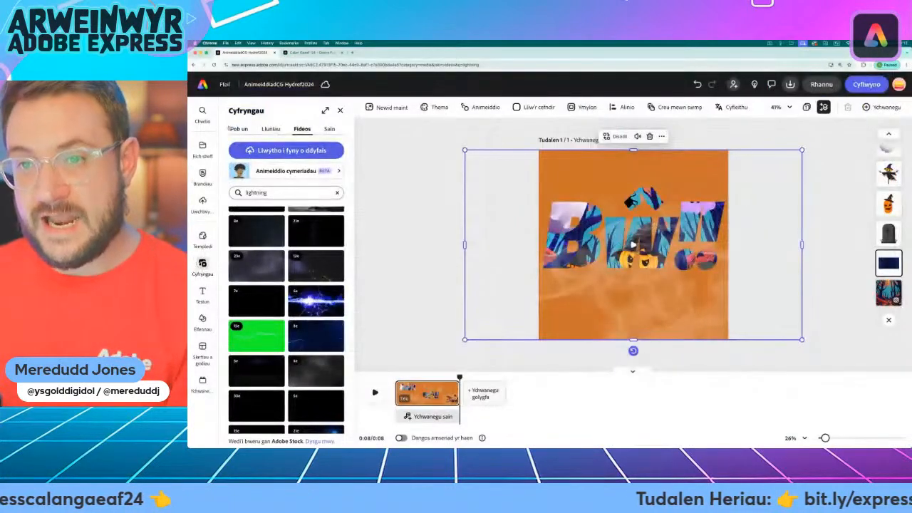
{"action": "left_click", "coordinate": [329, 129]}
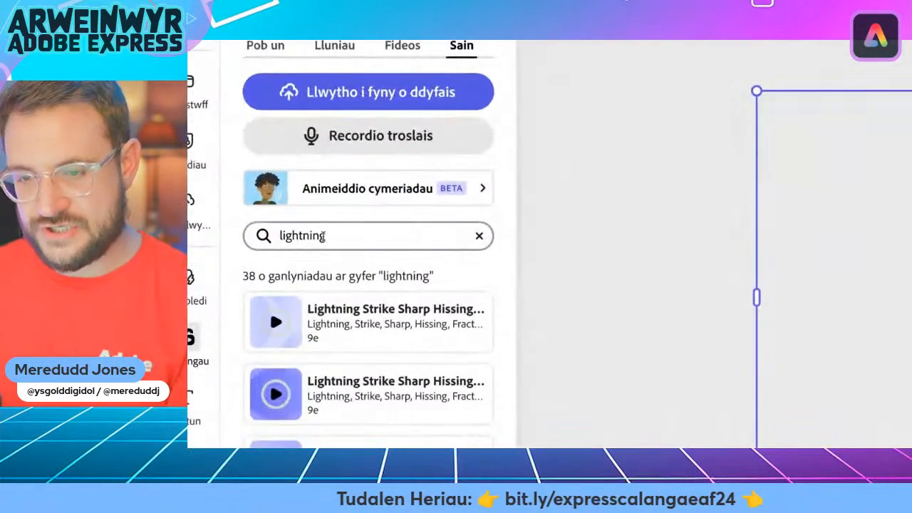
{"action": "left_click", "coordinate": [480, 235]}
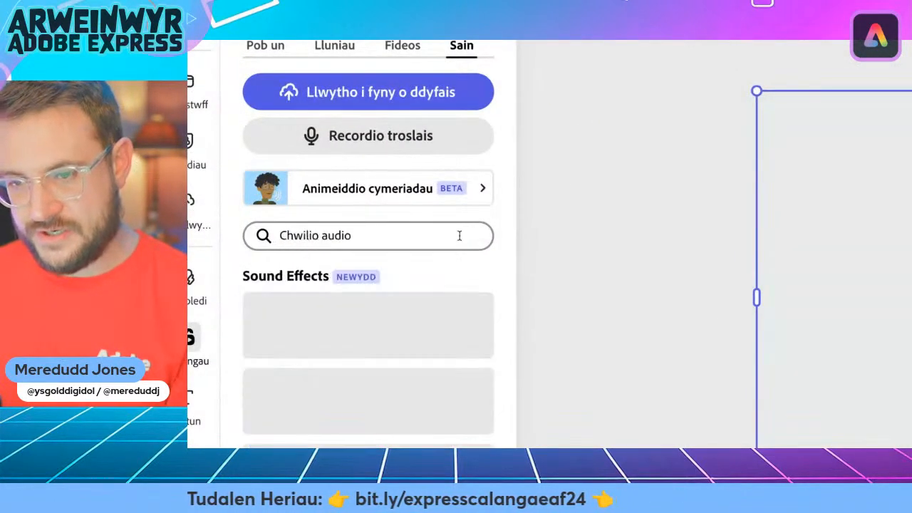
{"action": "left_click", "coordinate": [351, 237]}
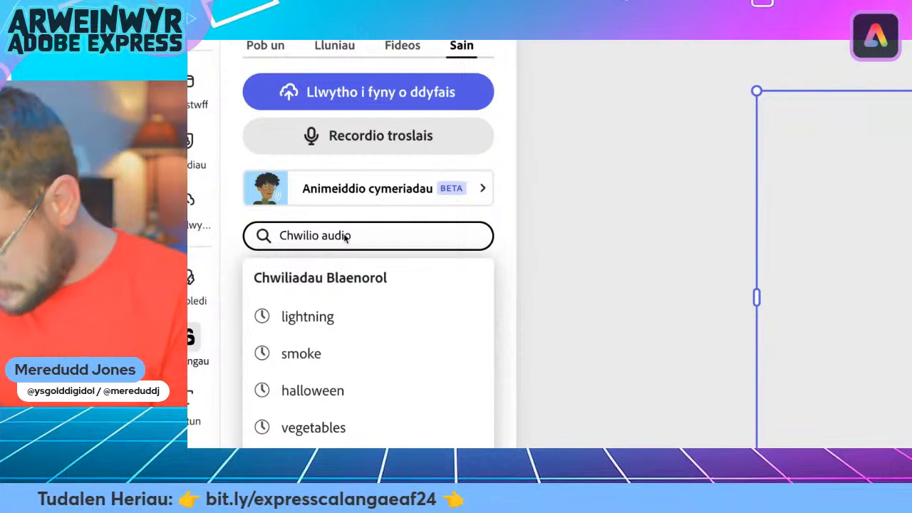
{"action": "type", "text": "haunted"}
{"action": "key", "text": "Return"}
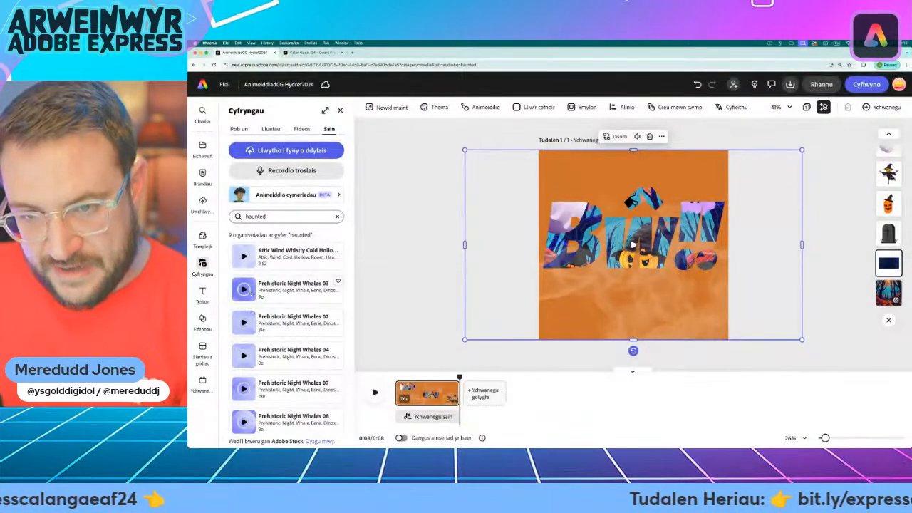
{"action": "scroll", "coordinate": [260, 299], "scroll_direction": "down", "scroll_amount": 3}
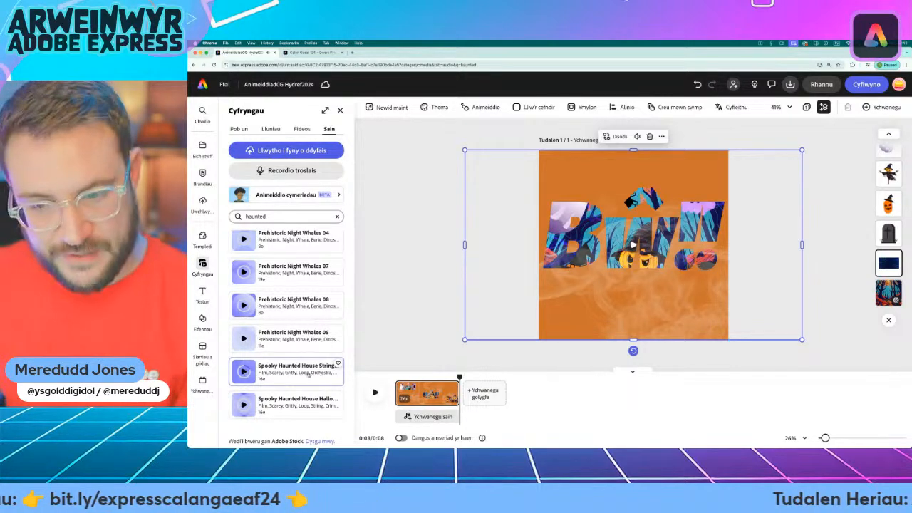
{"action": "left_click", "coordinate": [295, 374]}
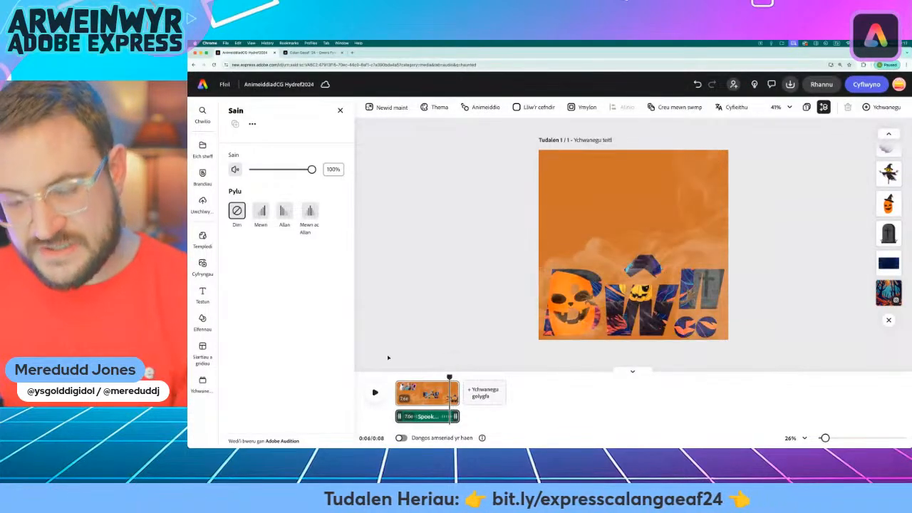
Step: Set the soundtrack's fade to Allan and play the scene from the start to hear it
{"action": "left_click", "coordinate": [284, 211]}
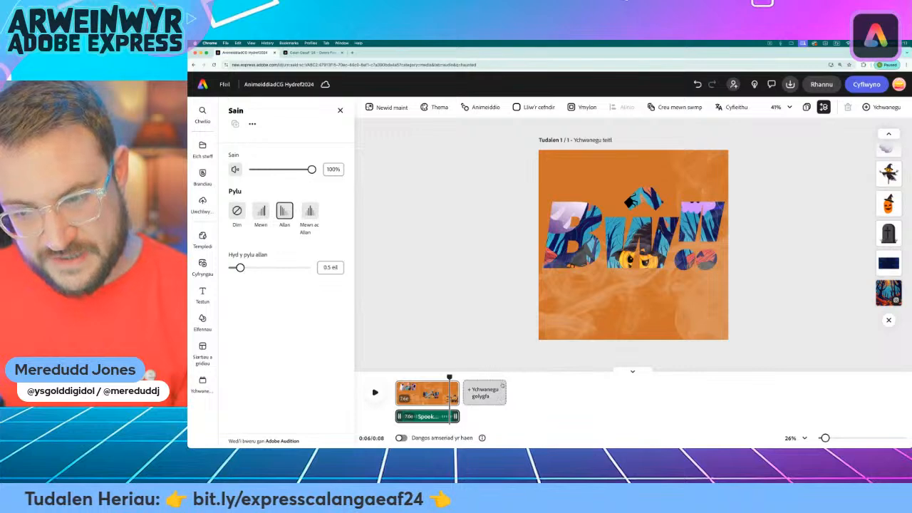
{"action": "left_click_drag", "start_coordinate": [449, 377], "coordinate": [391, 377]}
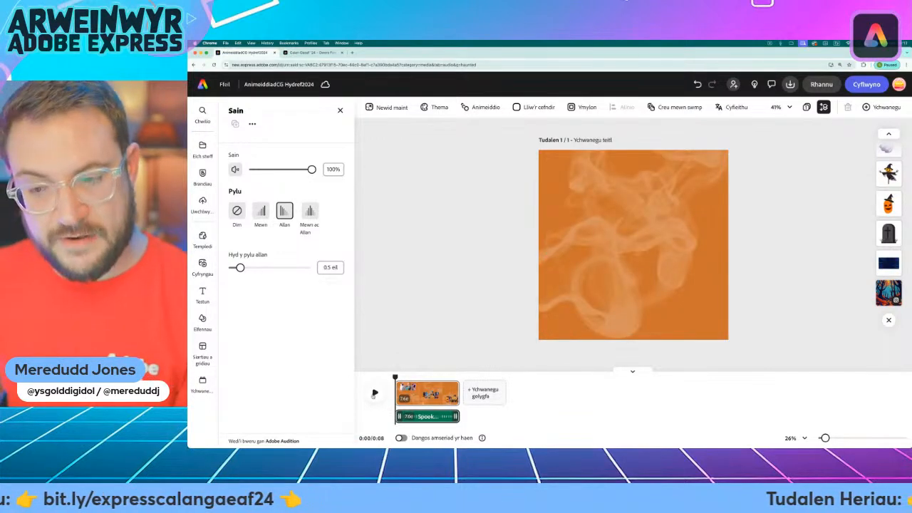
{"action": "left_click", "coordinate": [375, 393]}
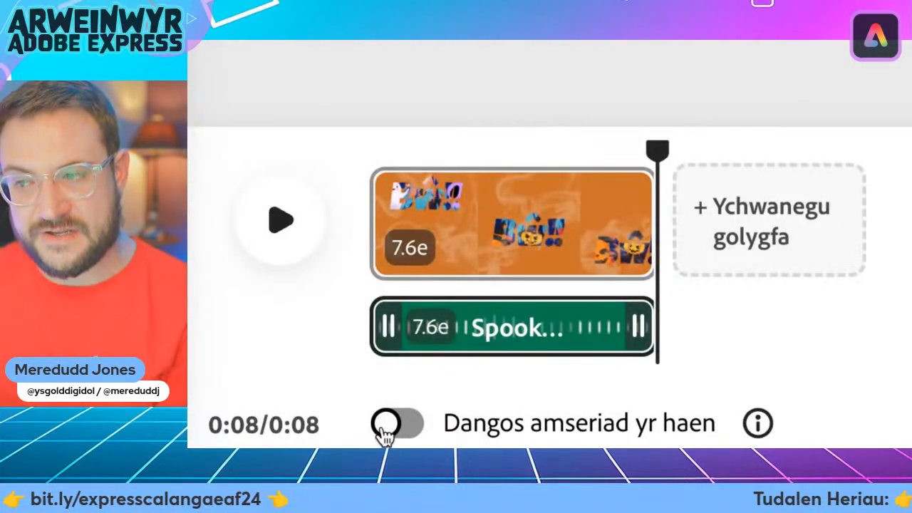
Step: Turn on layer timing, trim the "Bŵ!!" text layer to end at about 6 seconds, and preview the scene
{"action": "mouse_move", "coordinate": [605, 209]}
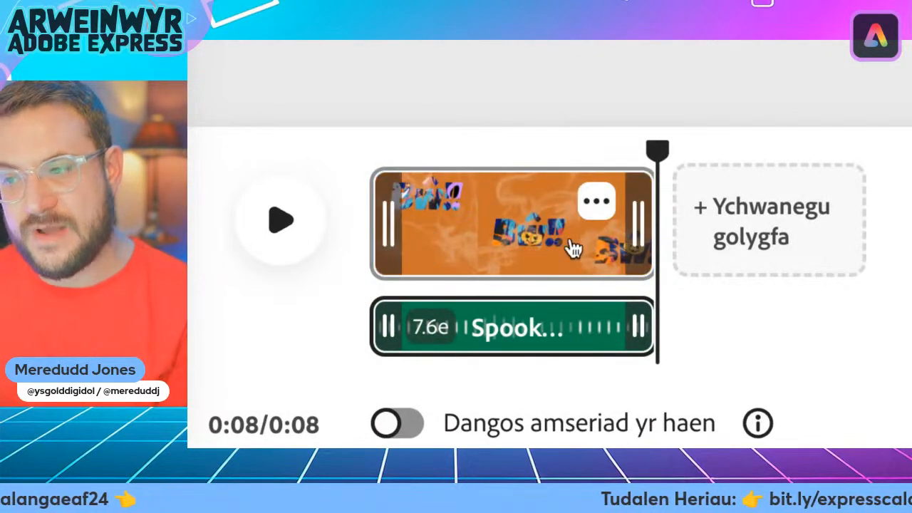
{"action": "left_click", "coordinate": [391, 424]}
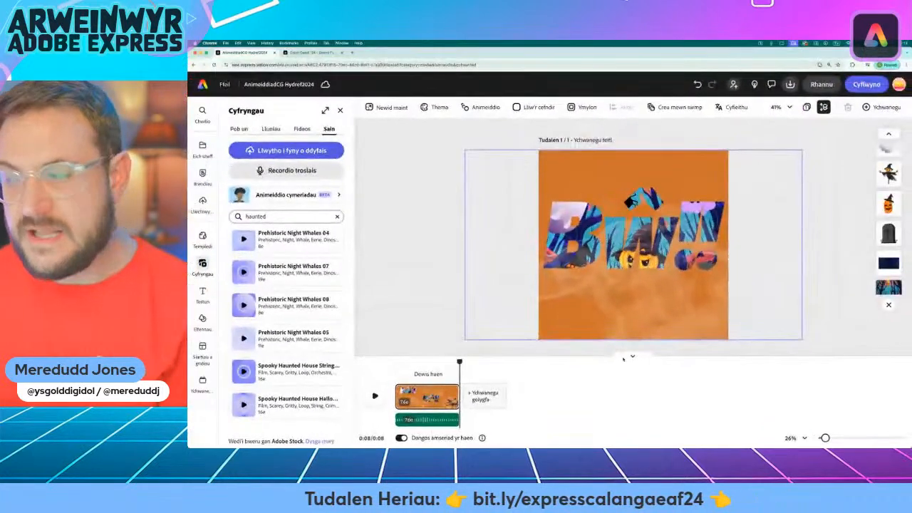
{"action": "scroll", "coordinate": [890, 204], "scroll_direction": "up", "scroll_amount": 3}
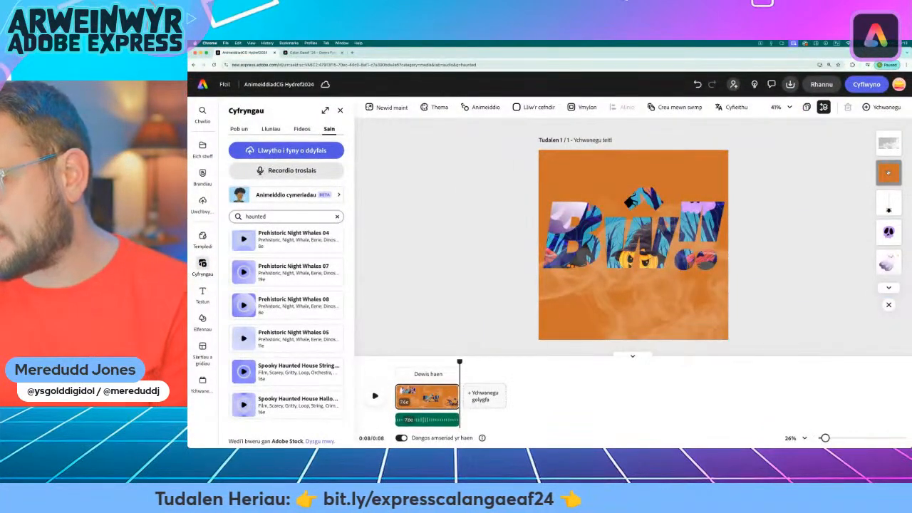
{"action": "left_click", "coordinate": [888, 172]}
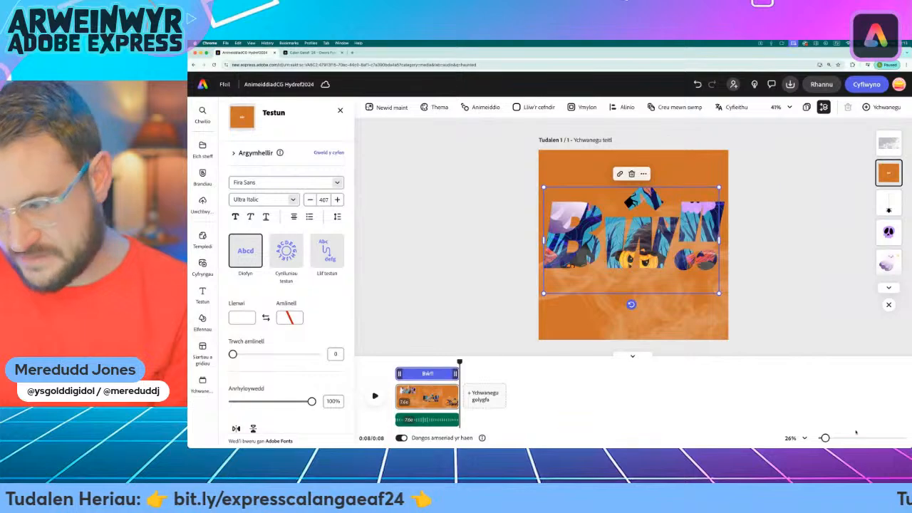
{"action": "left_click_drag", "start_coordinate": [825, 438], "coordinate": [841, 438]}
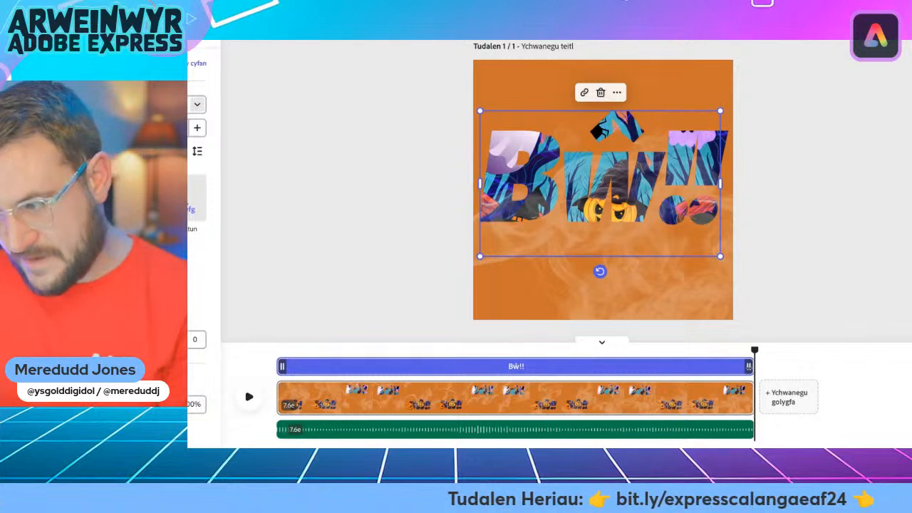
{"action": "left_click_drag", "start_coordinate": [748, 366], "coordinate": [542, 363]}
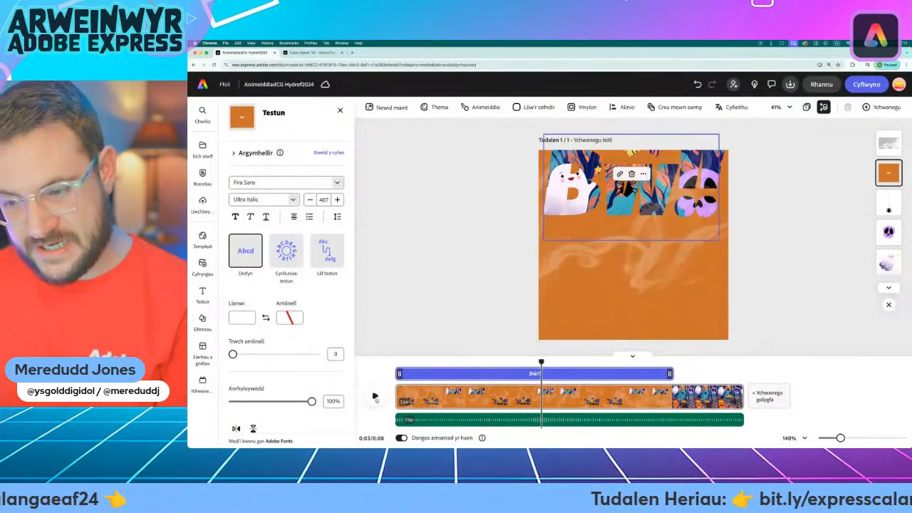
{"action": "left_click", "coordinate": [375, 396]}
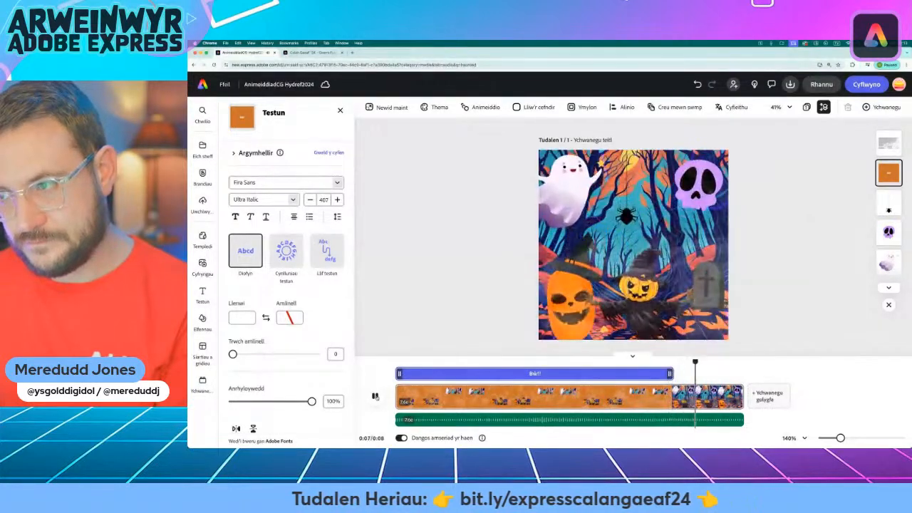
{"action": "left_click", "coordinate": [374, 396]}
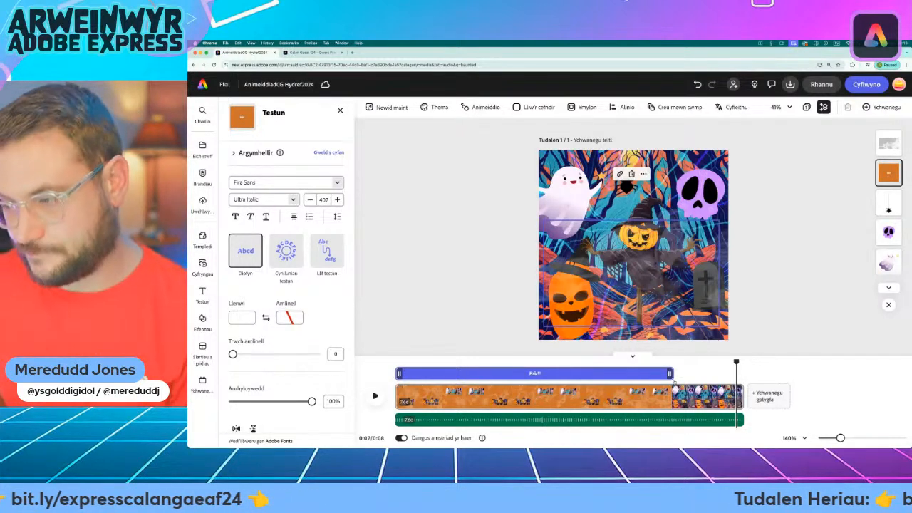
Step: Apply the Popio exit animation to the "Bŵ!!" text
{"action": "left_click", "coordinate": [657, 362]}
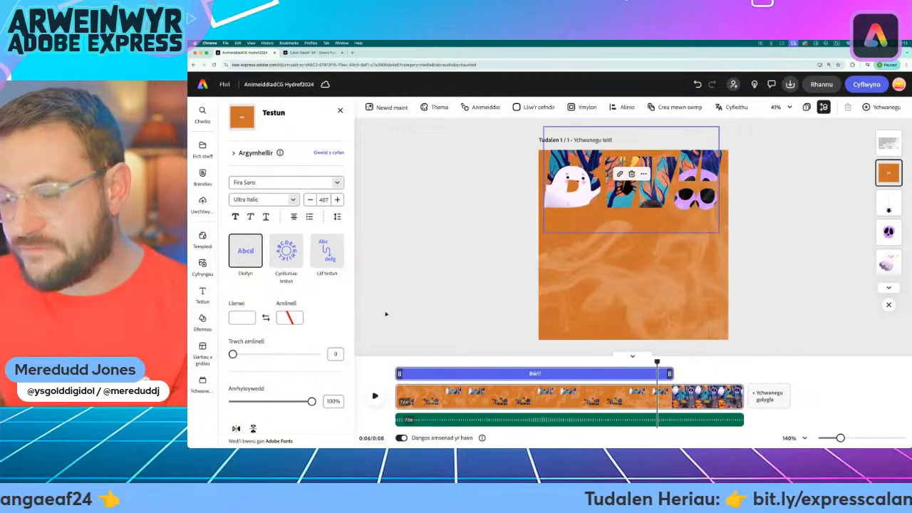
{"action": "scroll", "coordinate": [284, 341], "scroll_direction": "down", "scroll_amount": 3}
{"action": "left_click", "coordinate": [277, 406]}
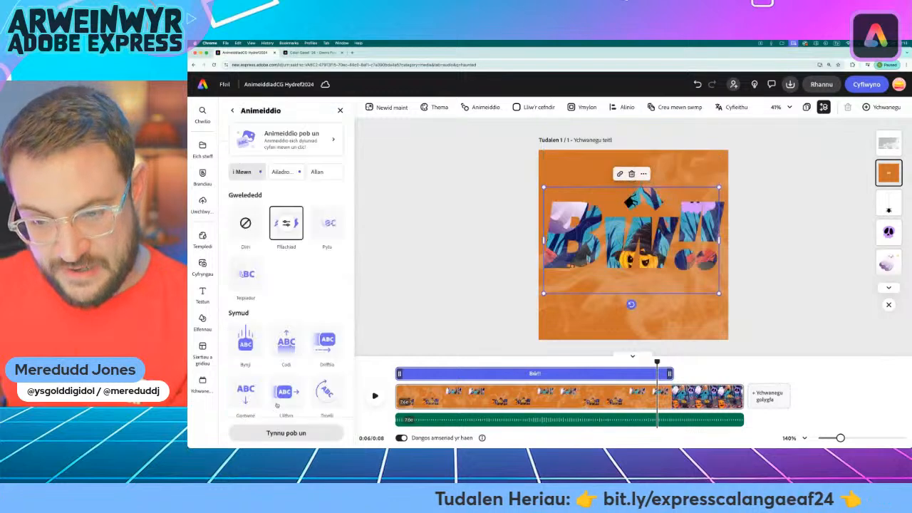
{"action": "left_click", "coordinate": [317, 172]}
{"action": "scroll", "coordinate": [277, 297], "scroll_direction": "down", "scroll_amount": 2}
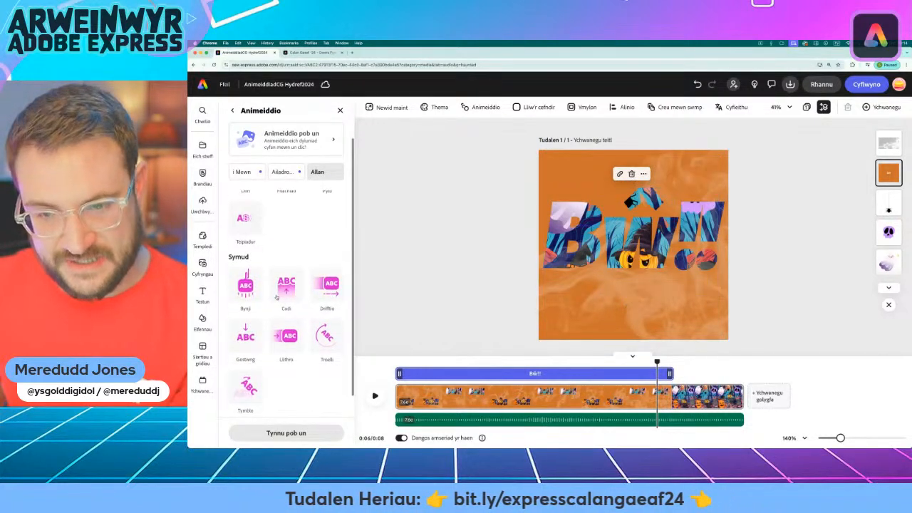
{"action": "scroll", "coordinate": [293, 367], "scroll_direction": "down", "scroll_amount": 1}
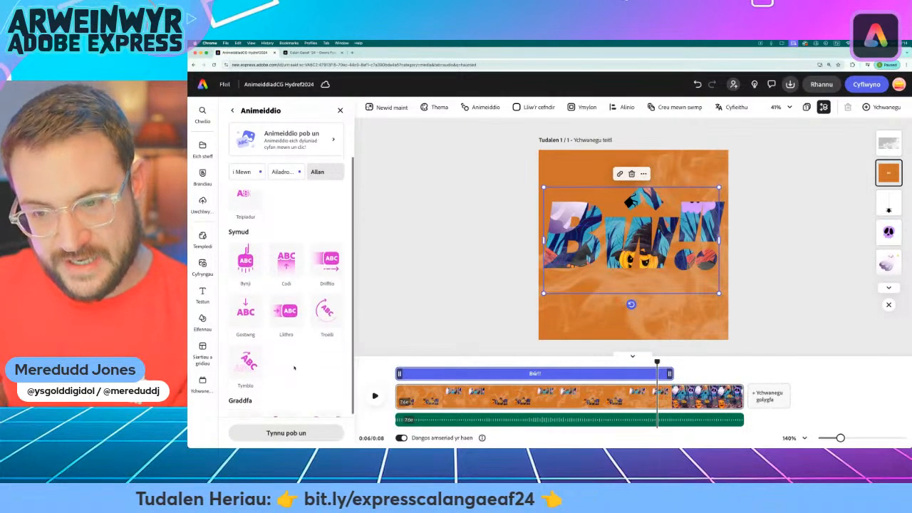
{"action": "scroll", "coordinate": [286, 369], "scroll_direction": "down", "scroll_amount": 1}
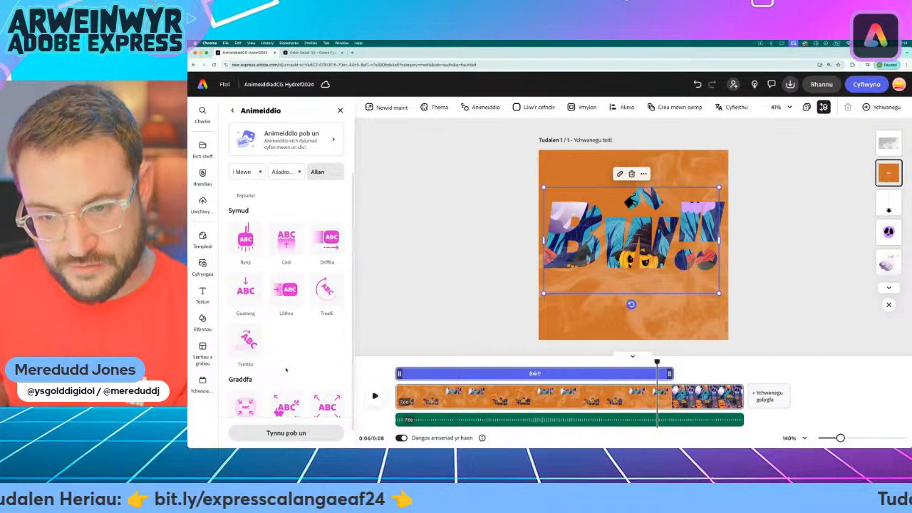
{"action": "scroll", "coordinate": [286, 369], "scroll_direction": "down", "scroll_amount": 1}
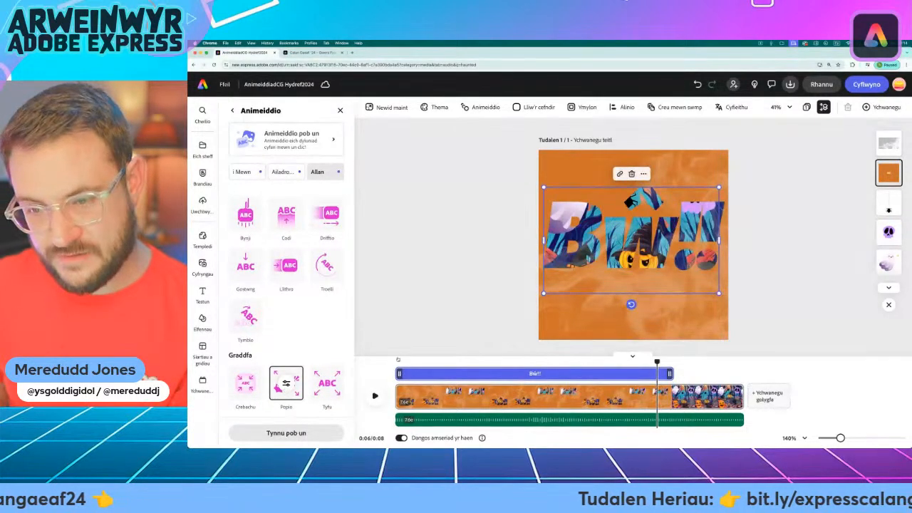
Step: Play the scene and scrub around the end of the "Bŵ!!" text layer to check its exit animation
{"action": "key", "text": "space"}
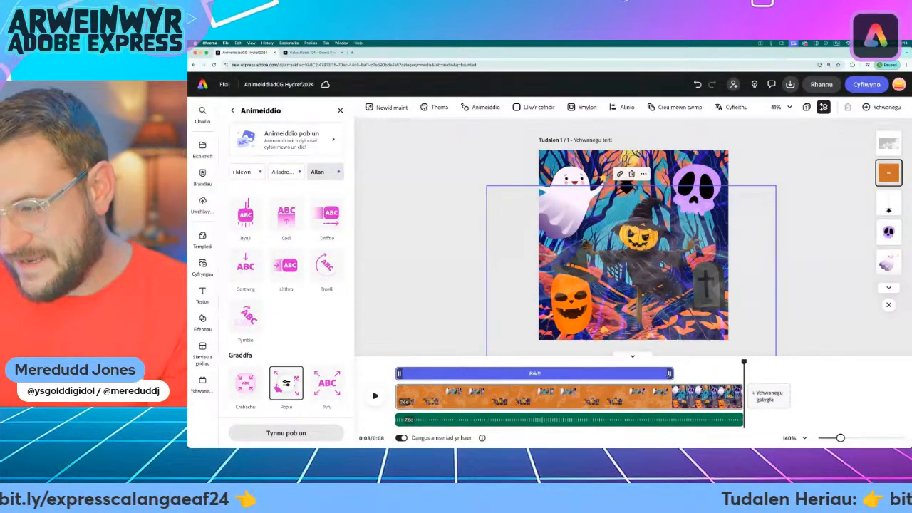
{"action": "left_click_drag", "start_coordinate": [742, 362], "coordinate": [666, 362]}
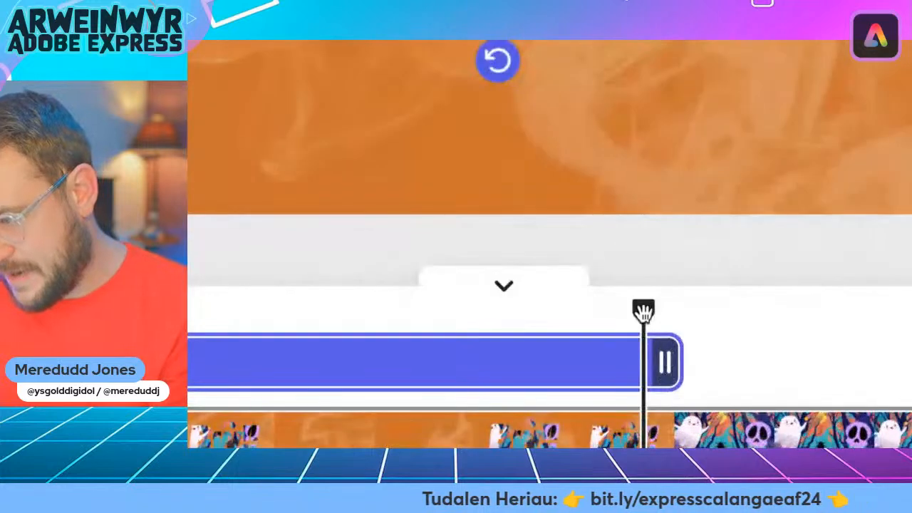
{"action": "mouse_move", "coordinate": [643, 311]}
{"action": "left_mouse_down"}
{"action": "mouse_move", "coordinate": [596, 310]}
{"action": "mouse_move", "coordinate": [668, 310]}
{"action": "mouse_move", "coordinate": [634, 318]}
{"action": "mouse_move", "coordinate": [656, 316]}
{"action": "mouse_move", "coordinate": [645, 320]}
{"action": "left_mouse_up"}
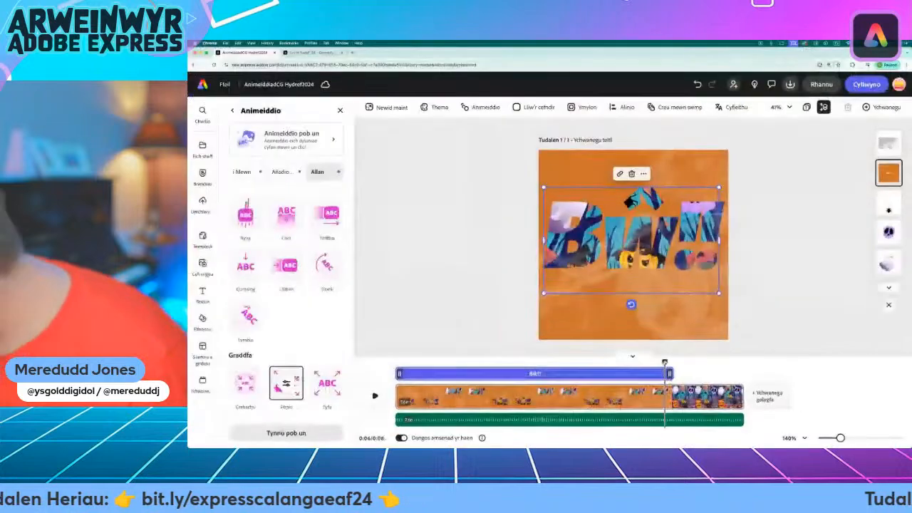
Step: Search the audio library for "scream", preview the first Male Scream Short Yelling result, and add it at about 6 seconds
{"action": "left_click", "coordinate": [202, 265]}
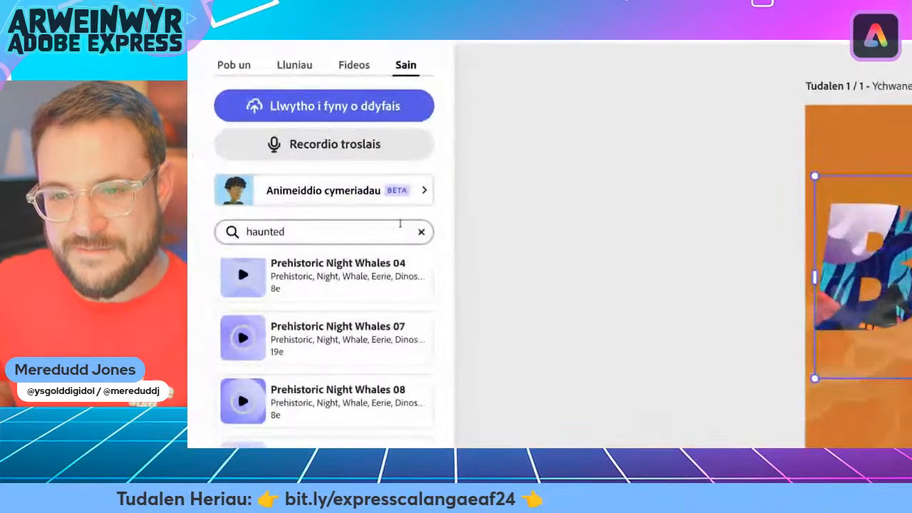
{"action": "left_click", "coordinate": [338, 217]}
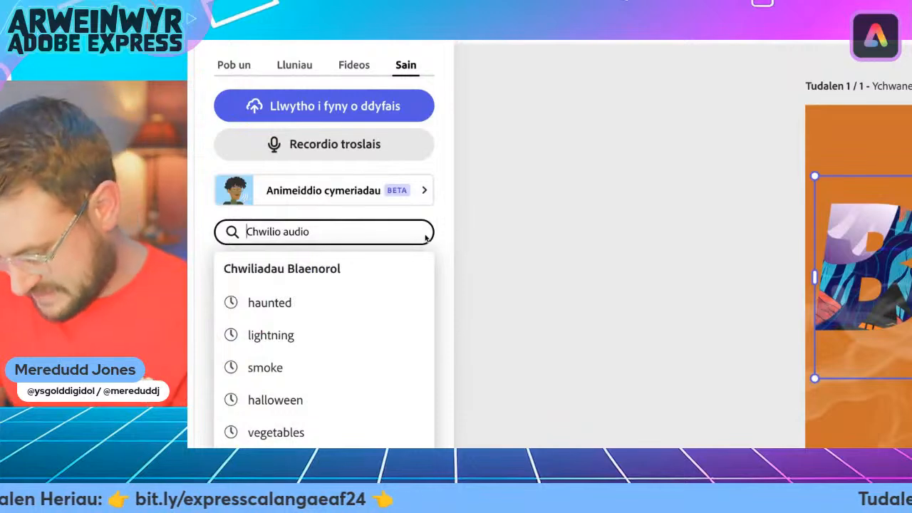
{"action": "type", "text": "scream"}
{"action": "key", "text": "Return"}
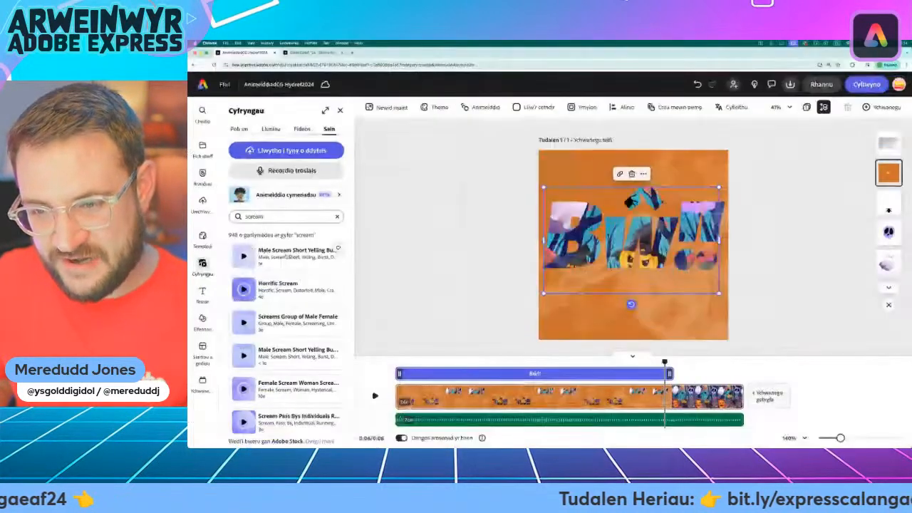
{"action": "left_click", "coordinate": [243, 256]}
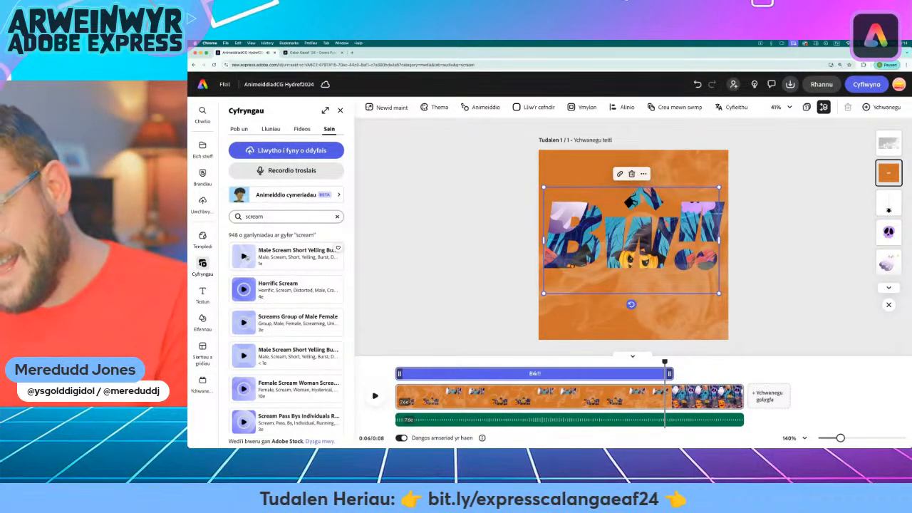
{"action": "left_click", "coordinate": [295, 250]}
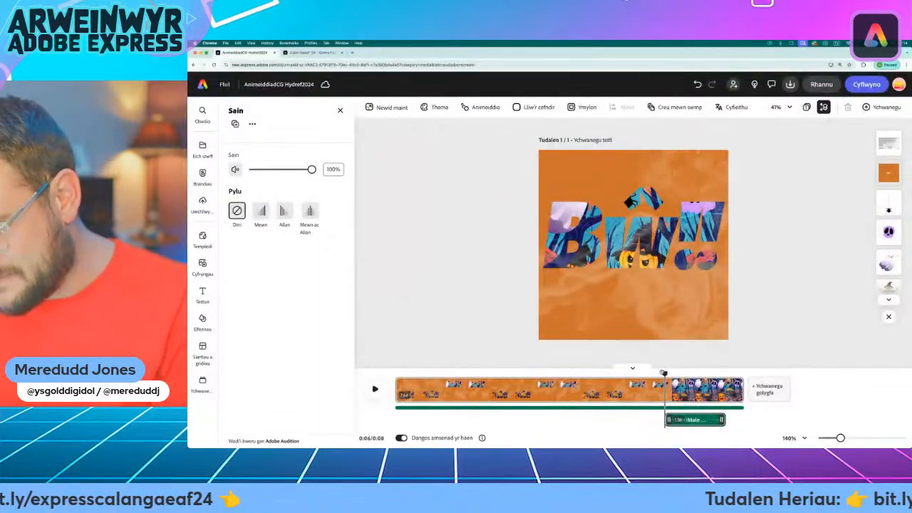
Step: Play the scene from shortly before the scream to check its timing against the text's exit
{"action": "left_click_drag", "start_coordinate": [663, 373], "coordinate": [565, 372]}
{"action": "left_click", "coordinate": [375, 390]}
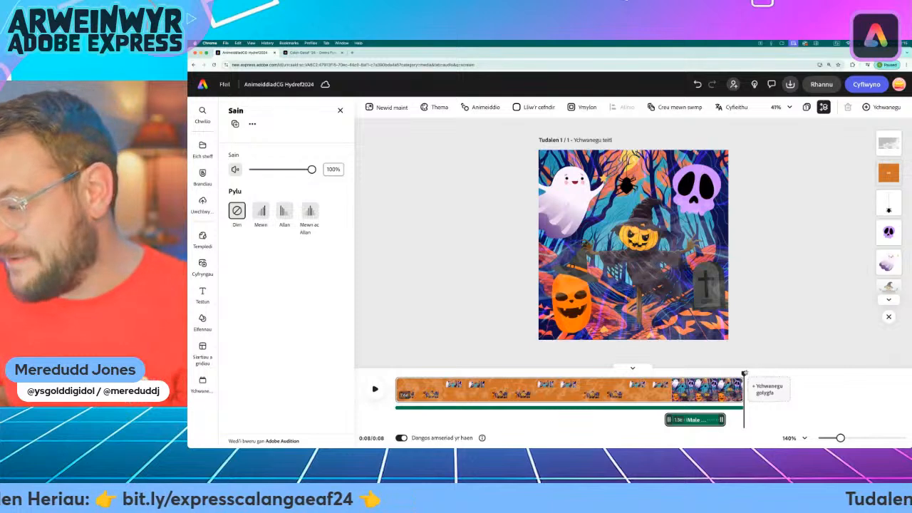
{"action": "key", "text": "space"}
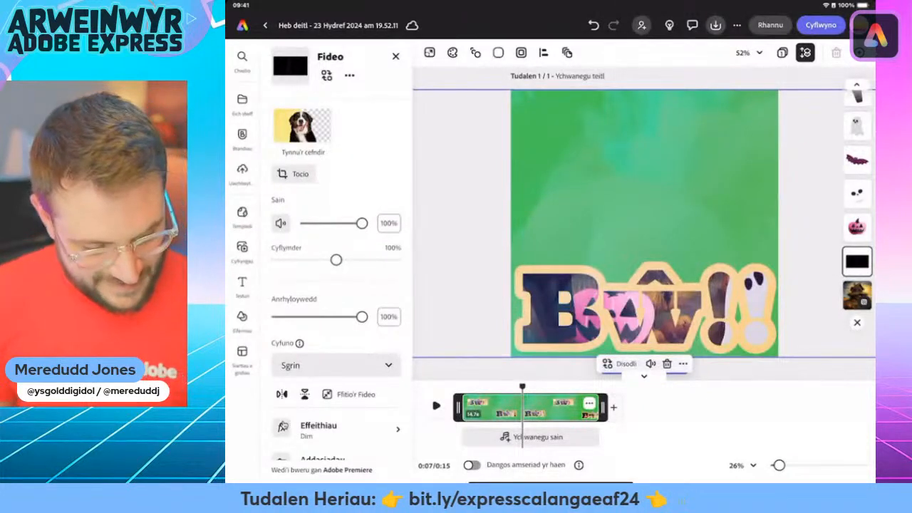
Step: In the green iPad design, search audio for "Halloween", preview Horror Epic Trailer, and add Halloween Fun (Loop B) as the soundtrack
{"action": "left_click", "coordinate": [242, 250]}
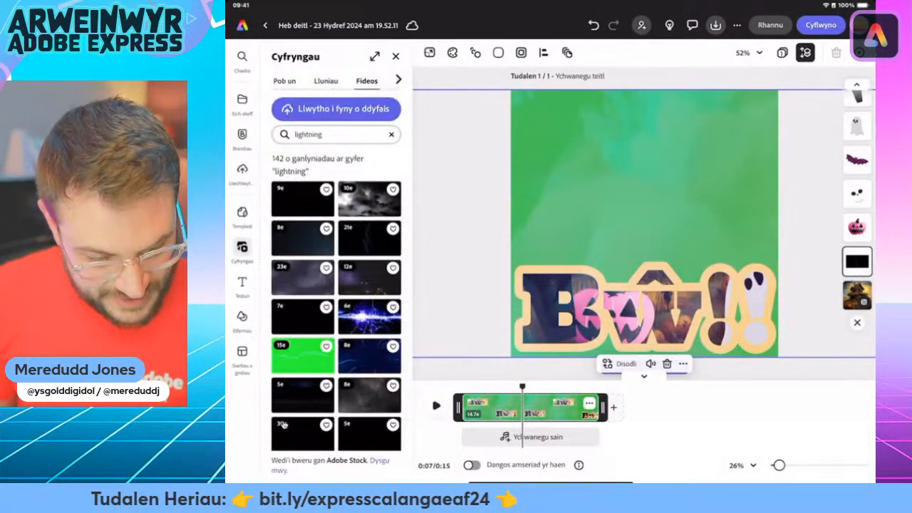
{"action": "left_click", "coordinate": [387, 81]}
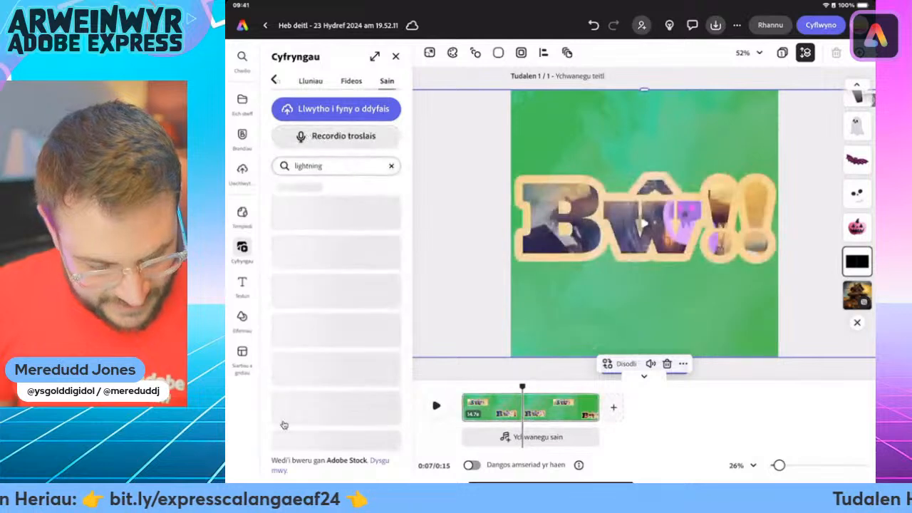
{"action": "left_click", "coordinate": [391, 166]}
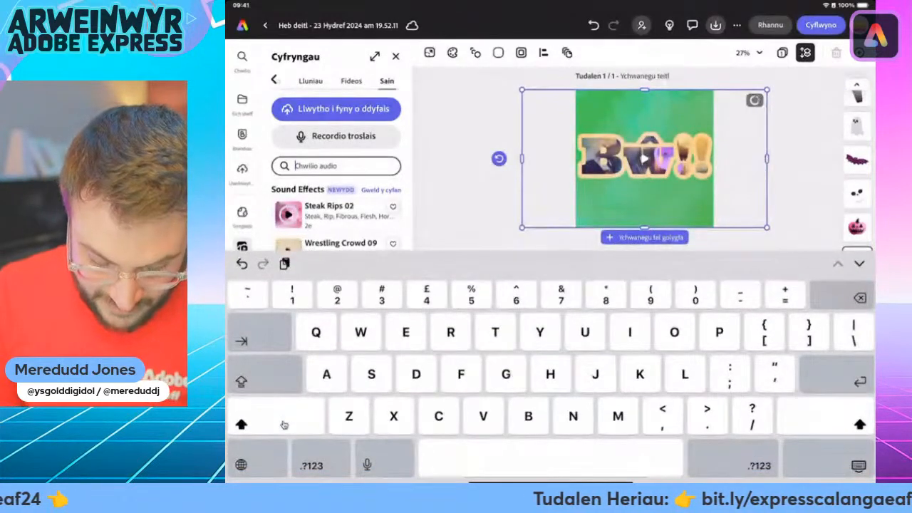
{"action": "type", "text": "Halloween"}
{"action": "key", "text": "Return"}
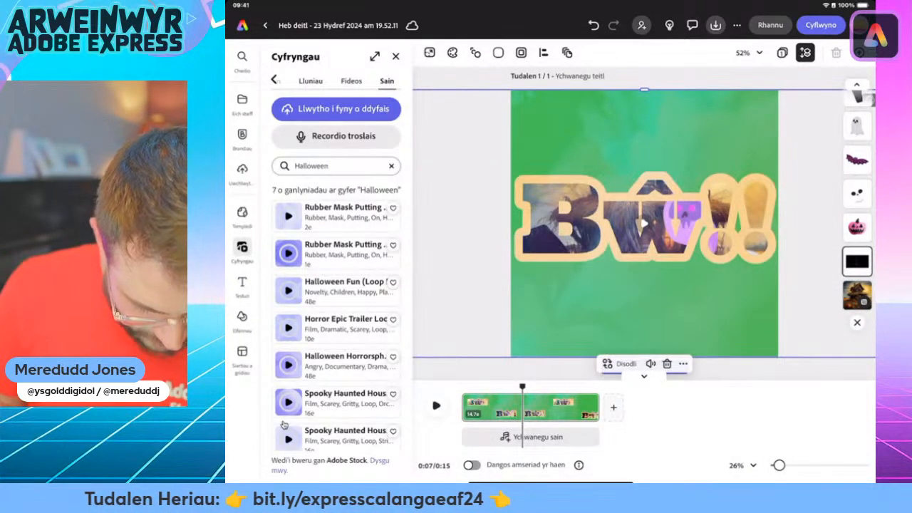
{"action": "left_click", "coordinate": [288, 328]}
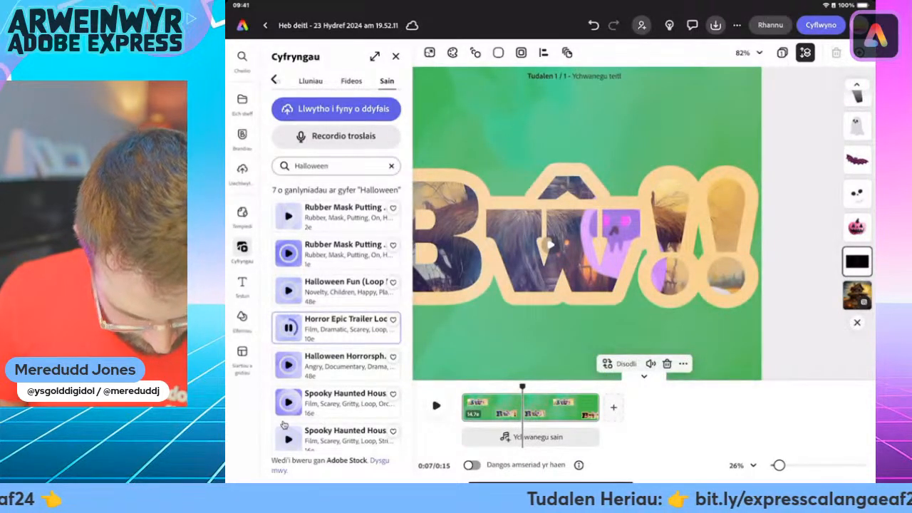
{"action": "left_click", "coordinate": [289, 290]}
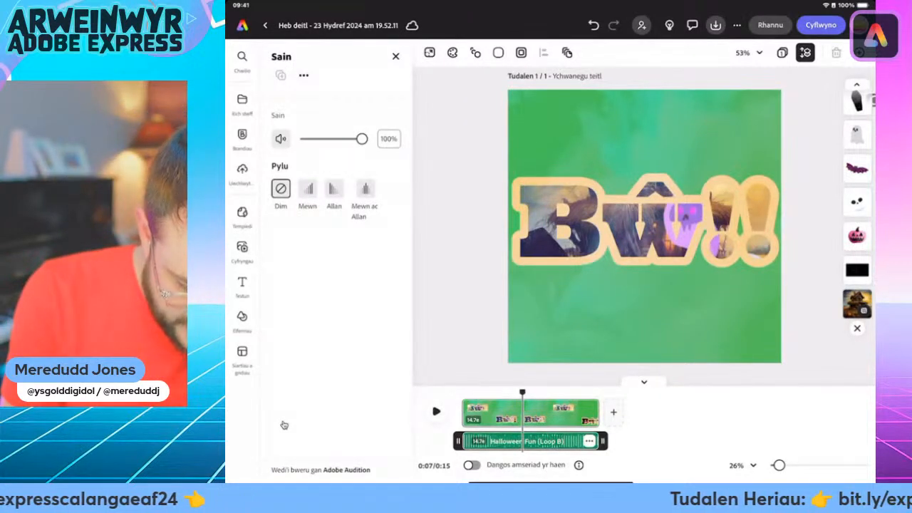
Step: Set the Halloween Fun soundtrack's fade to Allan and play the scene from the start
{"action": "left_click", "coordinate": [335, 189]}
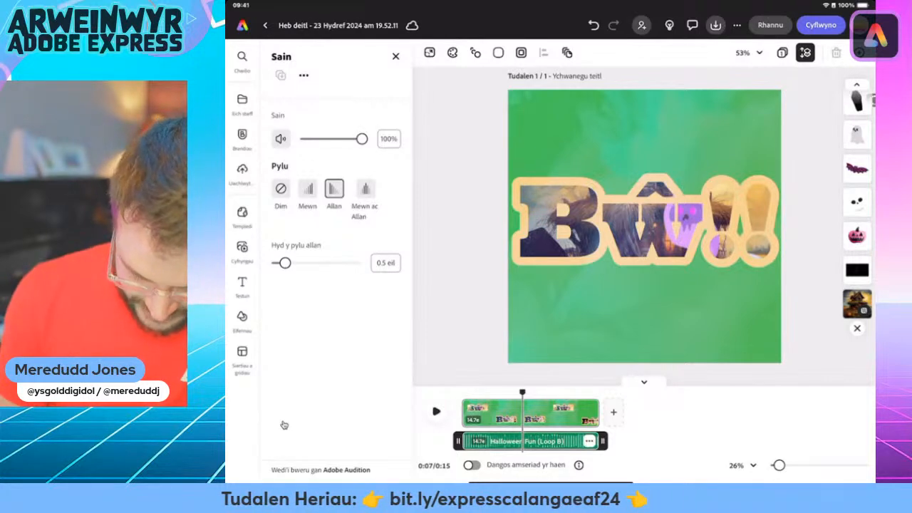
{"action": "left_click_drag", "start_coordinate": [522, 391], "coordinate": [461, 392]}
{"action": "left_click", "coordinate": [436, 411]}
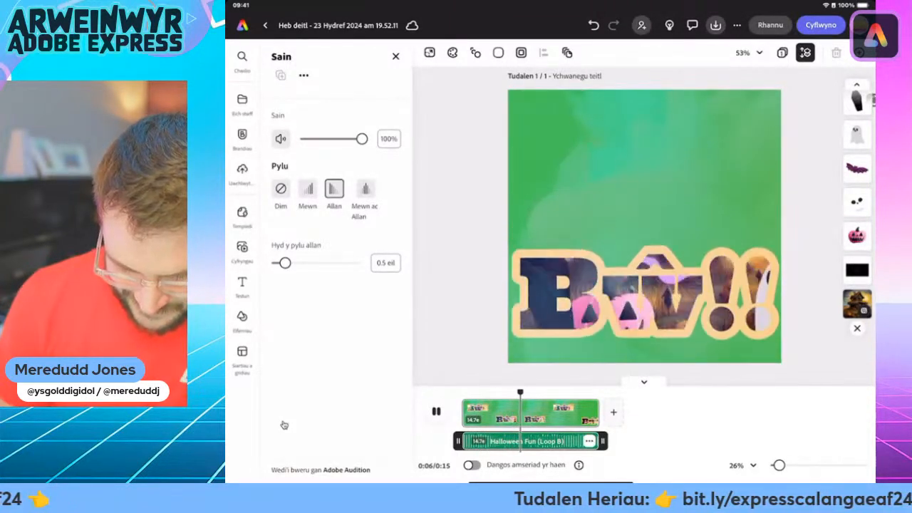
{"action": "key", "text": "space"}
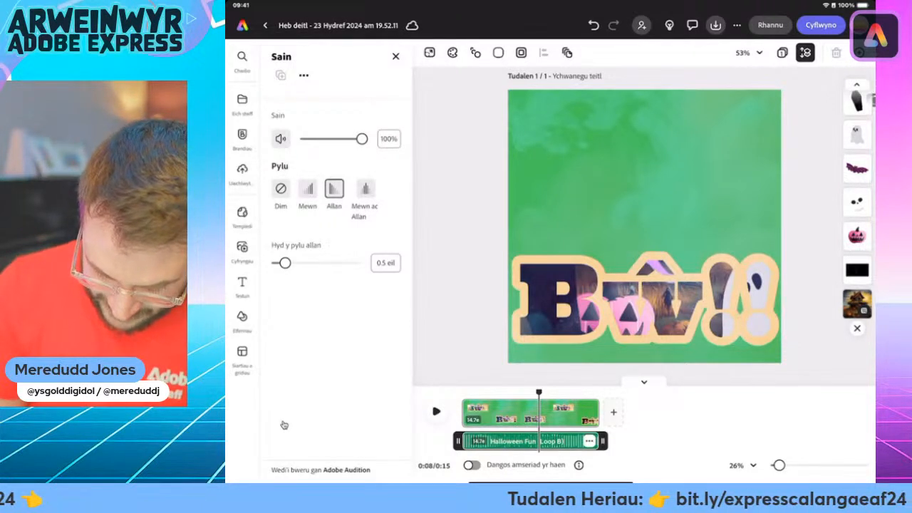
Step: Turn on layer timing, trim the "Bŵ!!" text to end at about 9 seconds and the scene to 12.1 seconds, and preview it
{"action": "left_click", "coordinate": [472, 465]}
{"action": "scroll", "coordinate": [857, 196], "scroll_direction": "up", "scroll_amount": 3}
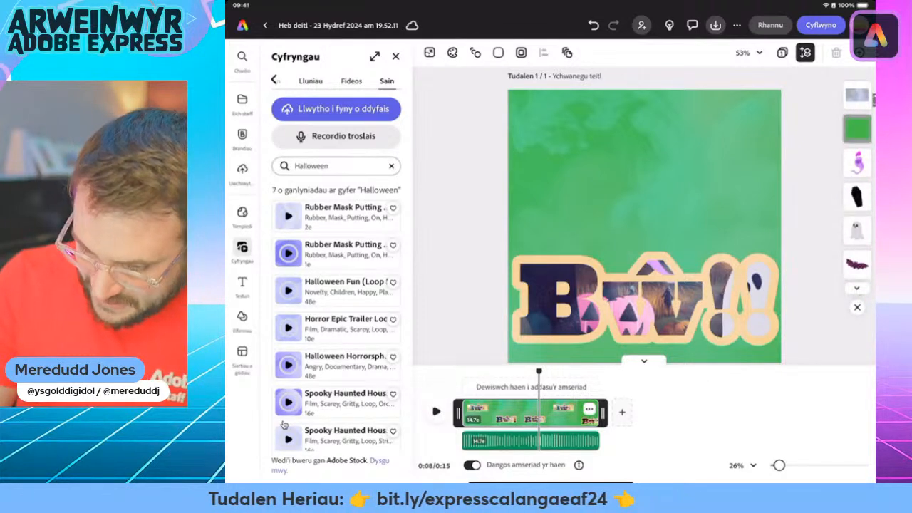
{"action": "left_click", "coordinate": [857, 128]}
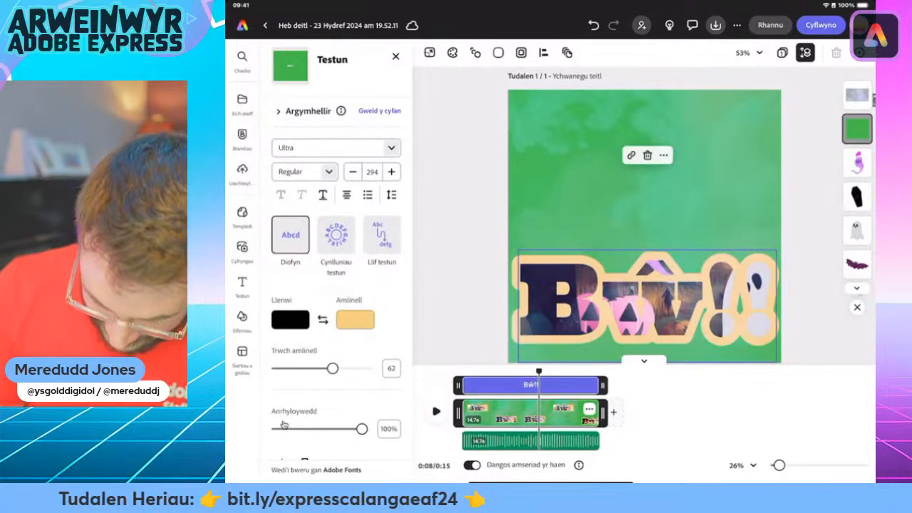
{"action": "left_click_drag", "start_coordinate": [539, 372], "coordinate": [564, 384]}
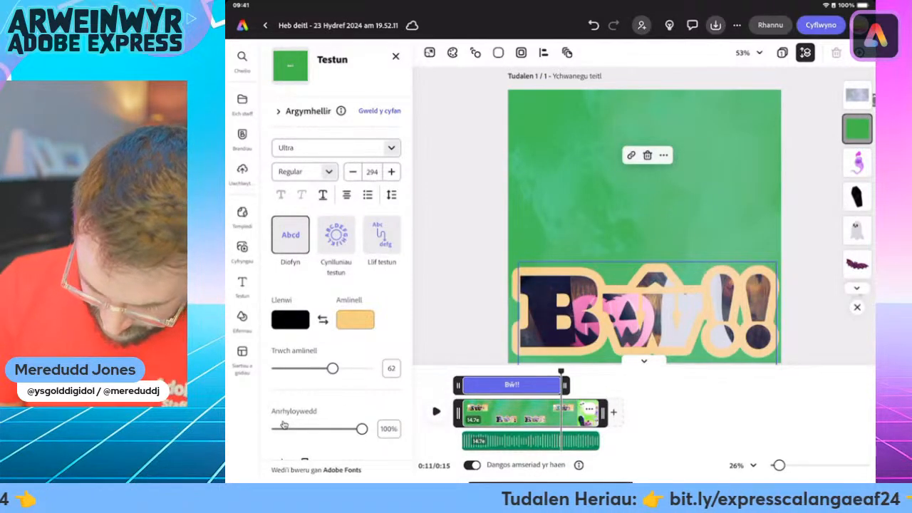
{"action": "left_click_drag", "start_coordinate": [602, 414], "coordinate": [545, 371]}
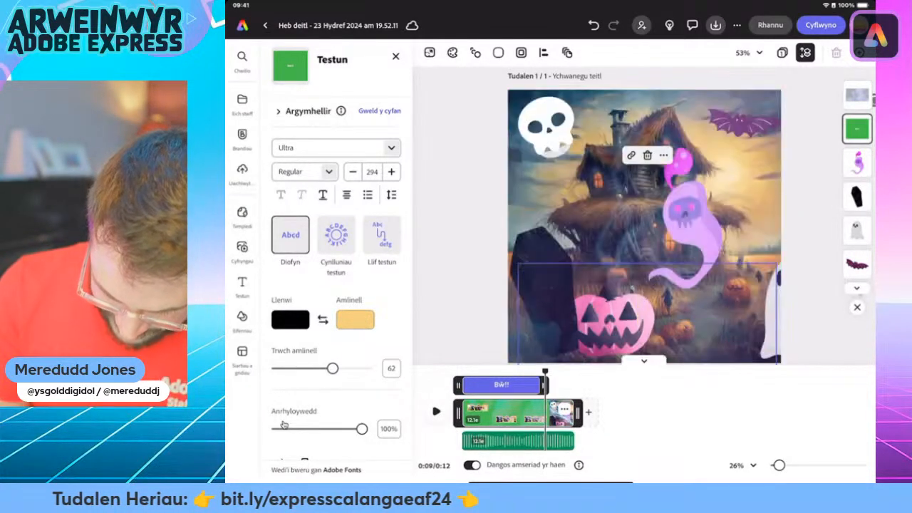
{"action": "key", "text": "space"}
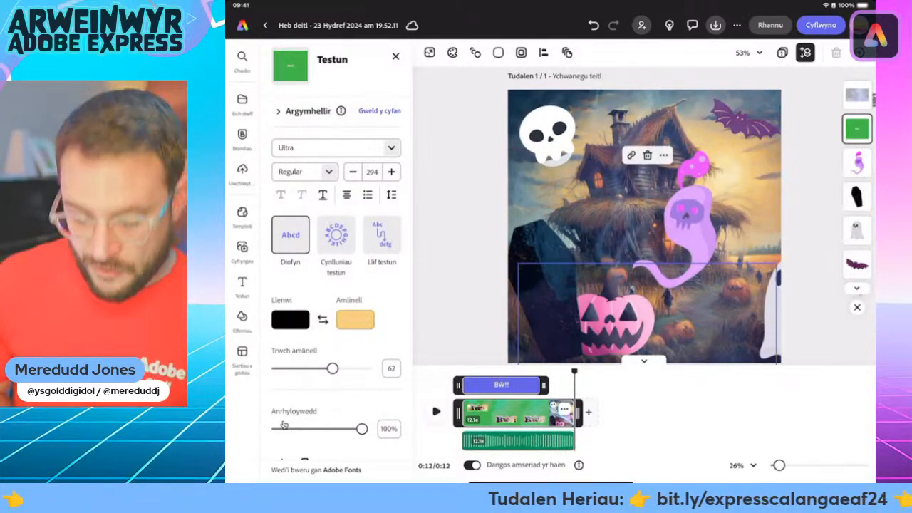
Step: Move the playhead to about 8 seconds, clear the "Halloween" audio search, and try to enter a new search term
{"action": "left_click_drag", "start_coordinate": [574, 371], "coordinate": [538, 371]}
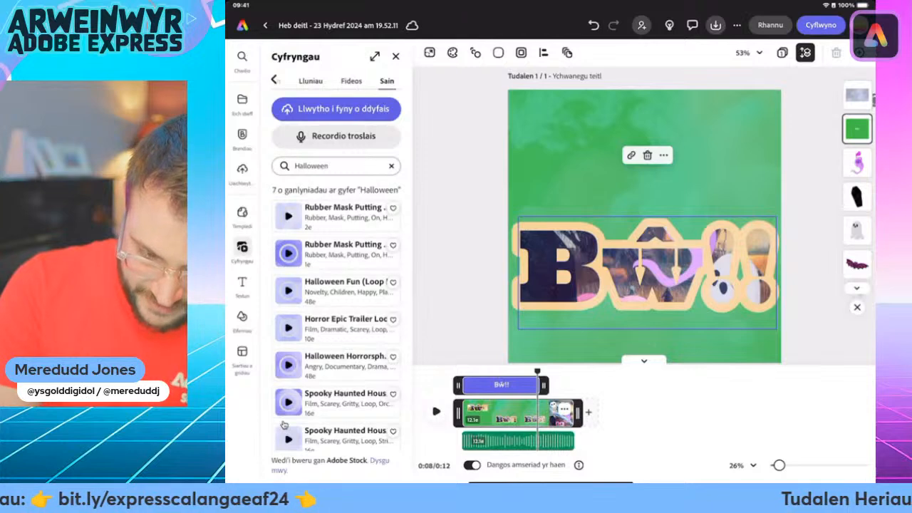
{"action": "left_click", "coordinate": [391, 165]}
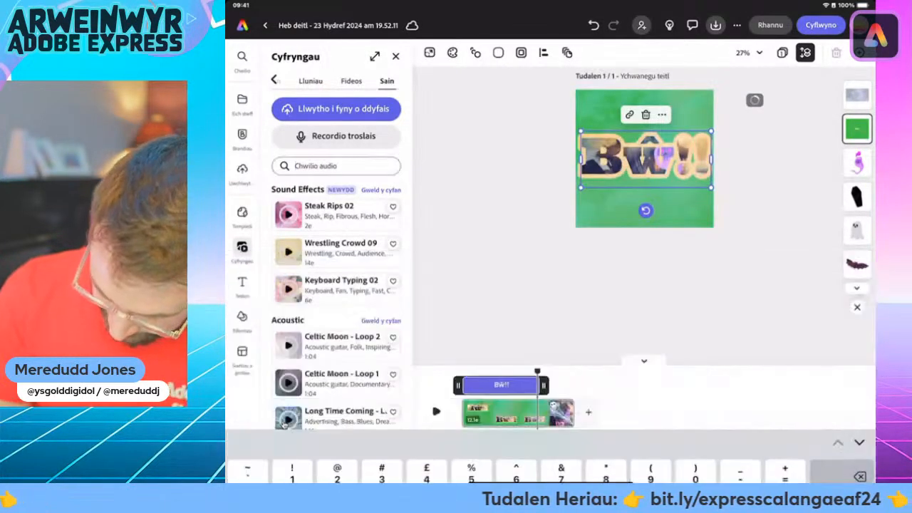
{"action": "left_click", "coordinate": [336, 165]}
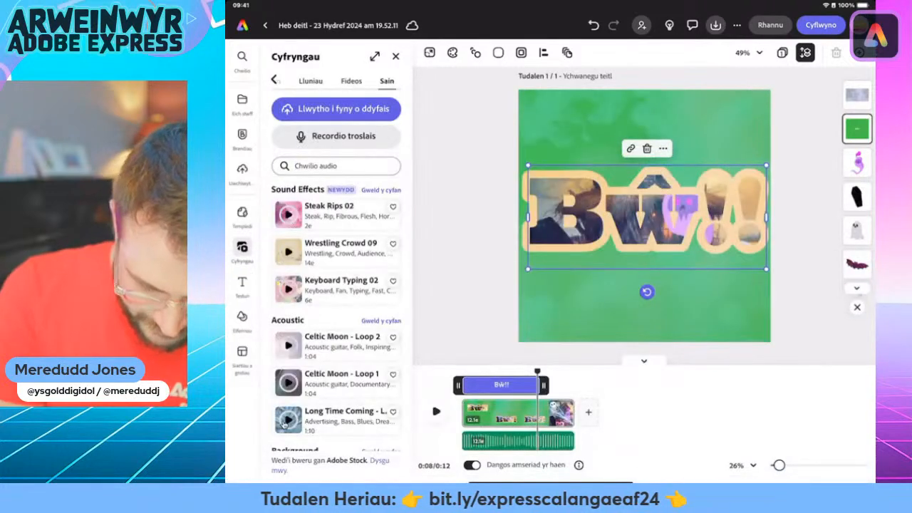
{"action": "left_click", "coordinate": [335, 165]}
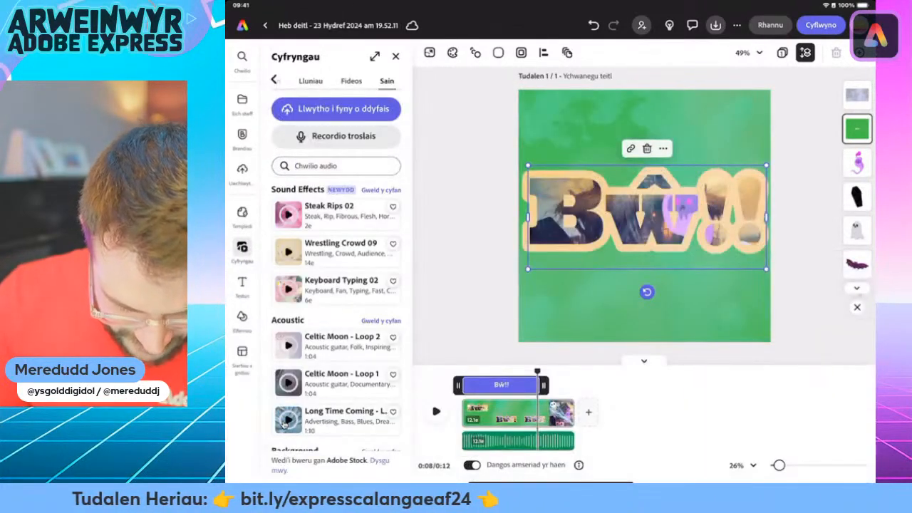
{"action": "left_click", "coordinate": [336, 165]}
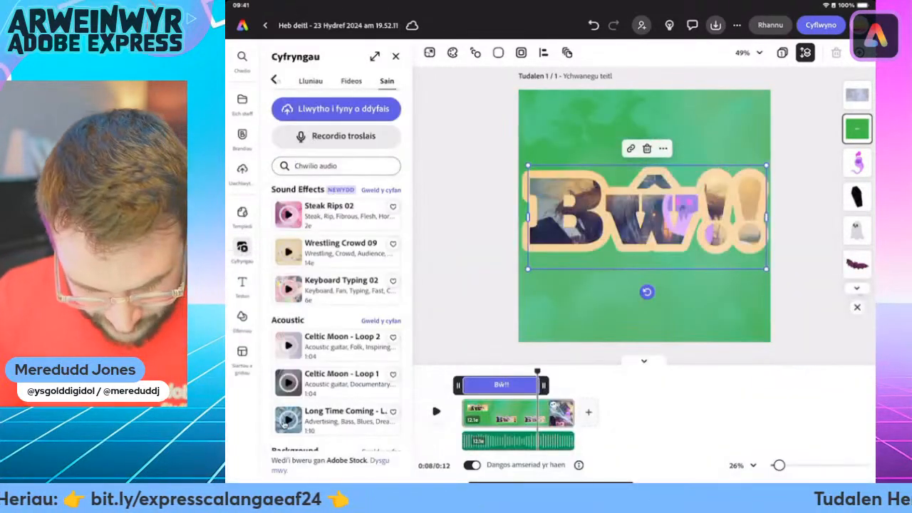
{"action": "left_click", "coordinate": [335, 165]}
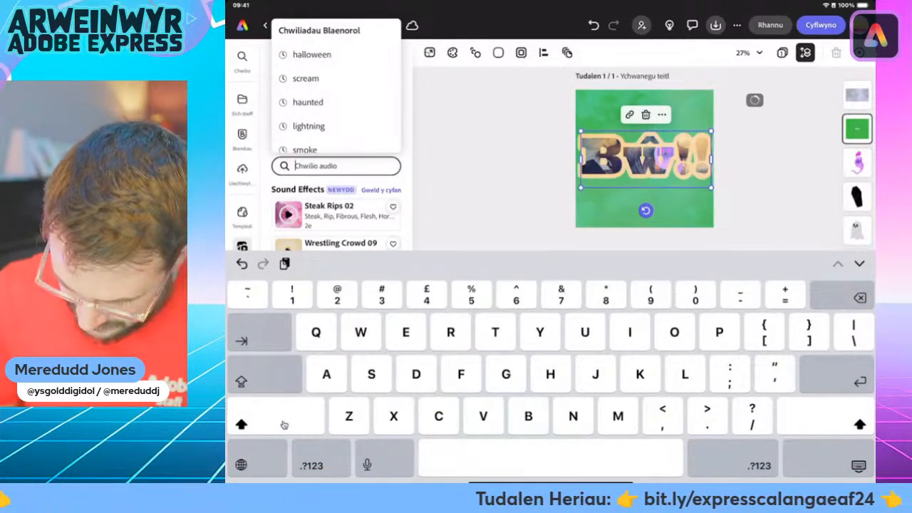
{"action": "key", "text": "s"}
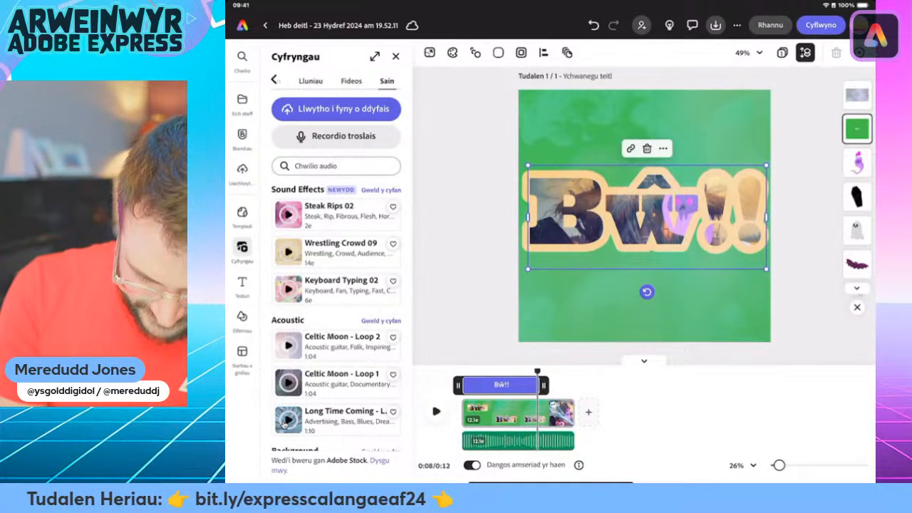
Step: Show all Sound Effects in the audio library and try to search within them for a suitable sound
{"action": "left_click", "coordinate": [380, 190]}
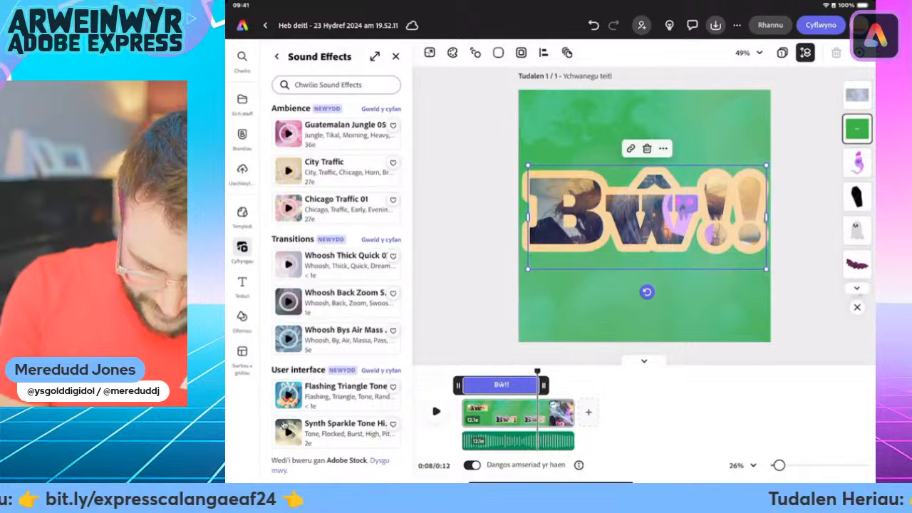
{"action": "left_click", "coordinate": [336, 85]}
{"action": "key", "text": "w"}
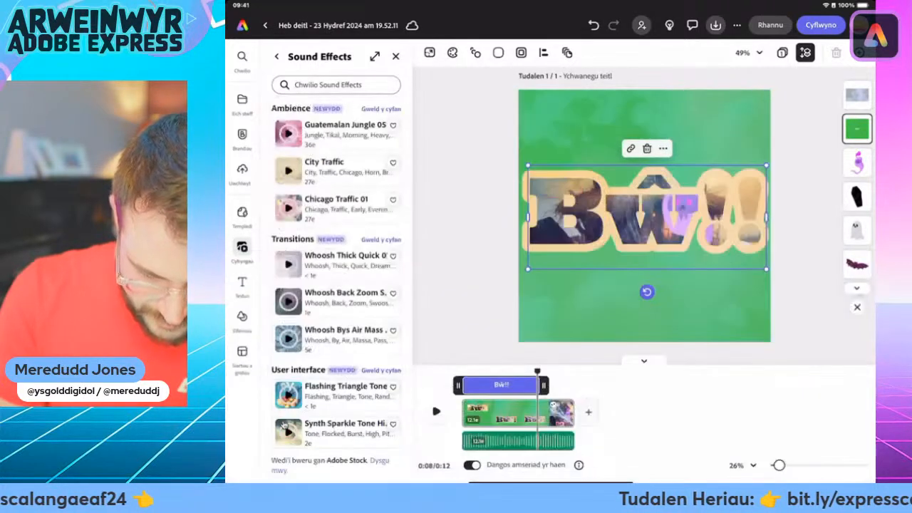
{"action": "left_click", "coordinate": [336, 85]}
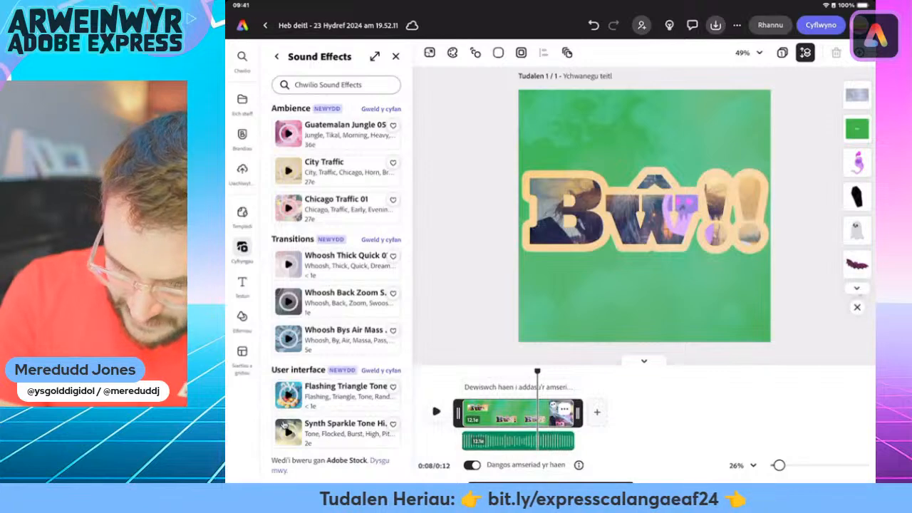
{"action": "left_click", "coordinate": [644, 210]}
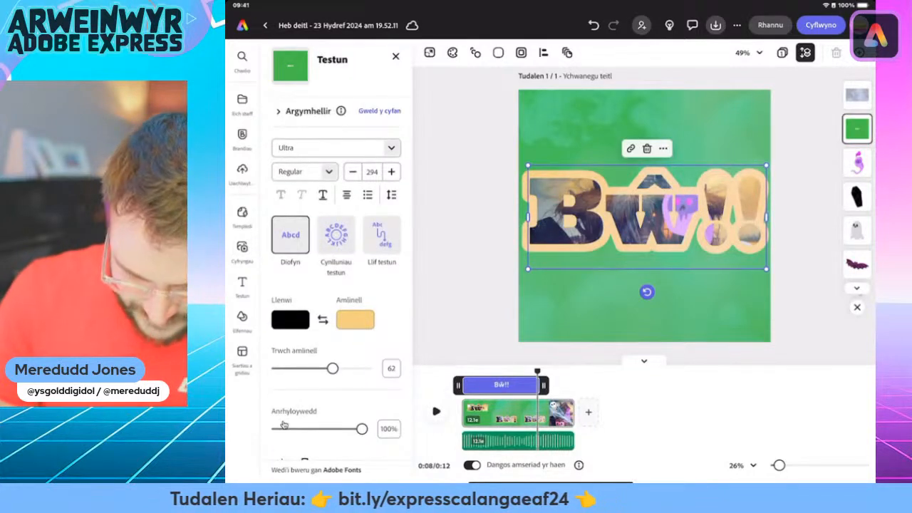
{"action": "left_click", "coordinate": [242, 247]}
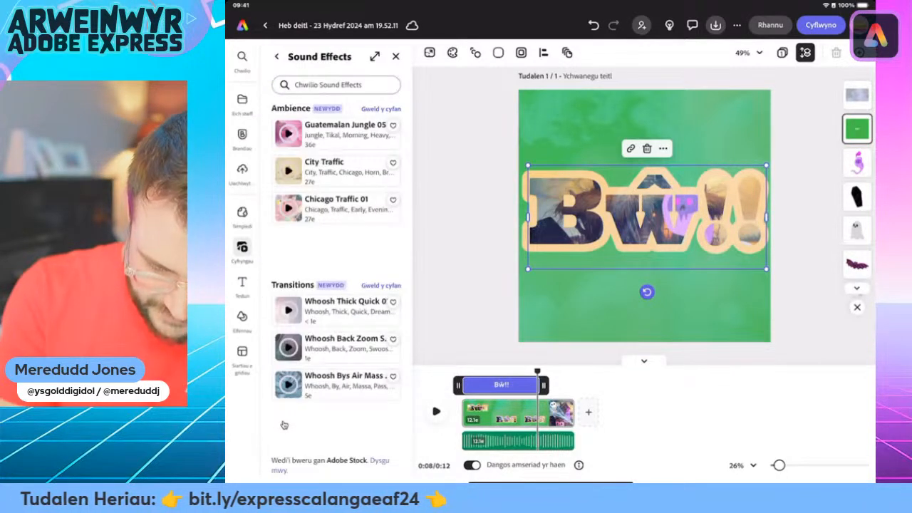
{"action": "left_click", "coordinate": [335, 84]}
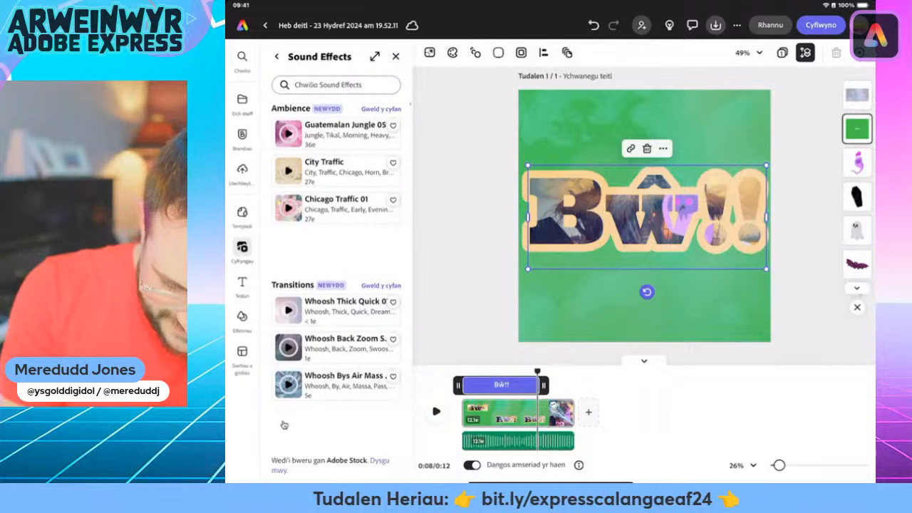
Step: Browse the sound effect categories to Animals, add one of its sounds at about 8 seconds in the scene, and play it
{"action": "scroll", "coordinate": [645, 216], "scroll_direction": "up", "scroll_amount": 3}
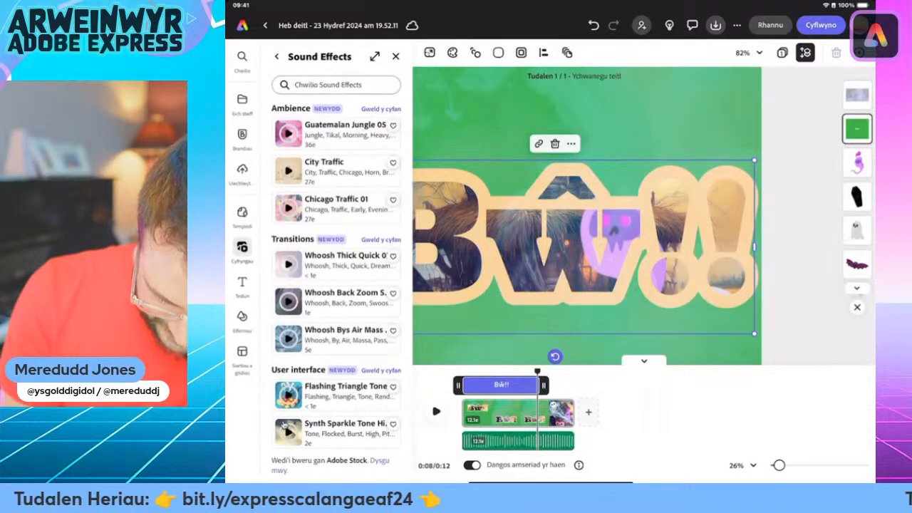
{"action": "scroll", "coordinate": [283, 422], "scroll_direction": "down", "scroll_amount": 8}
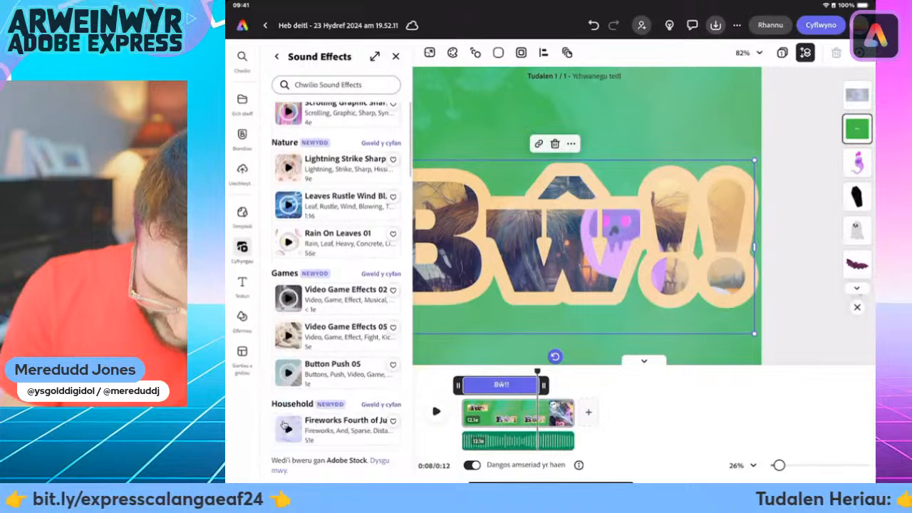
{"action": "scroll", "coordinate": [283, 425], "scroll_direction": "down", "scroll_amount": 10}
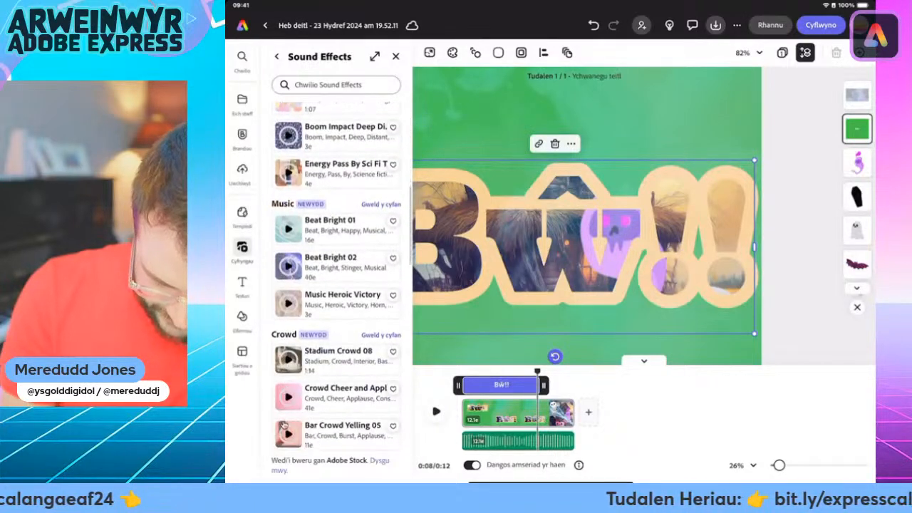
{"action": "scroll", "coordinate": [283, 425], "scroll_direction": "down", "scroll_amount": 4}
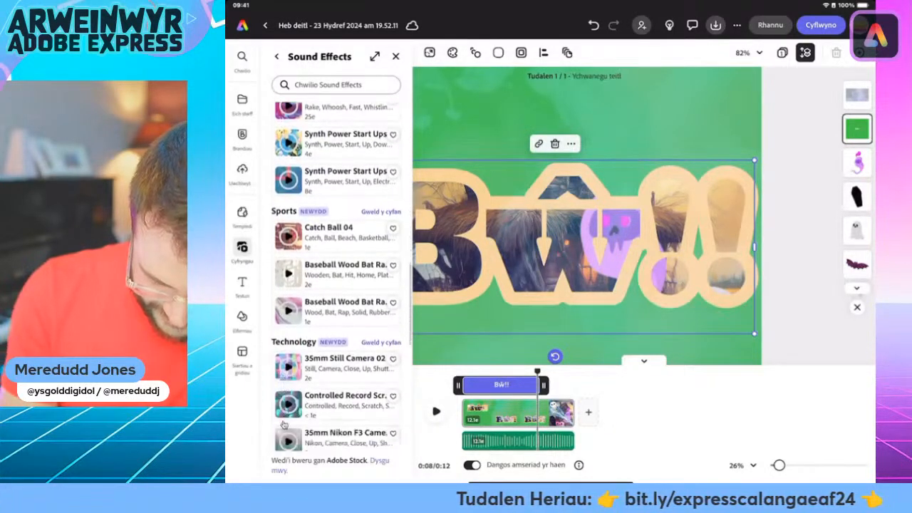
{"action": "scroll", "coordinate": [284, 426], "scroll_direction": "up", "scroll_amount": 4}
{"action": "scroll", "coordinate": [284, 425], "scroll_direction": "down", "scroll_amount": 10}
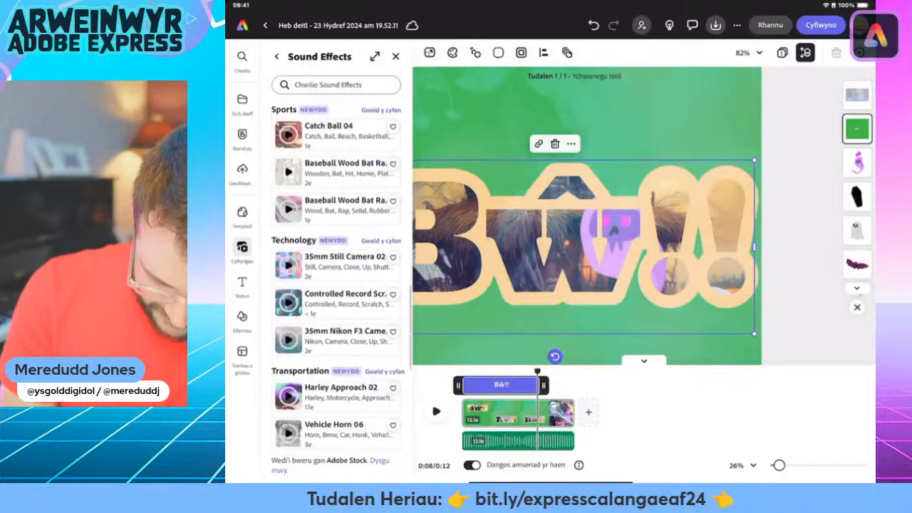
{"action": "scroll", "coordinate": [283, 425], "scroll_direction": "down", "scroll_amount": 3}
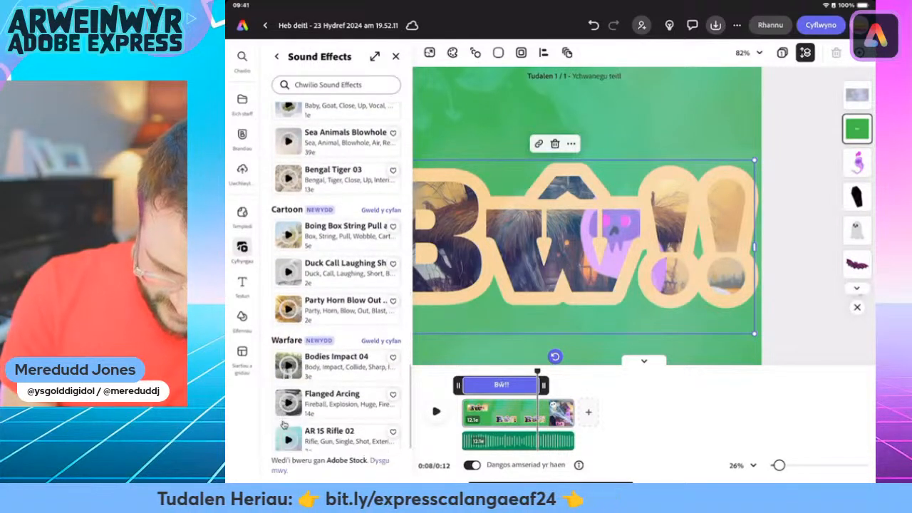
{"action": "scroll", "coordinate": [285, 421], "scroll_direction": "up", "scroll_amount": 2}
{"action": "left_click", "coordinate": [380, 132]}
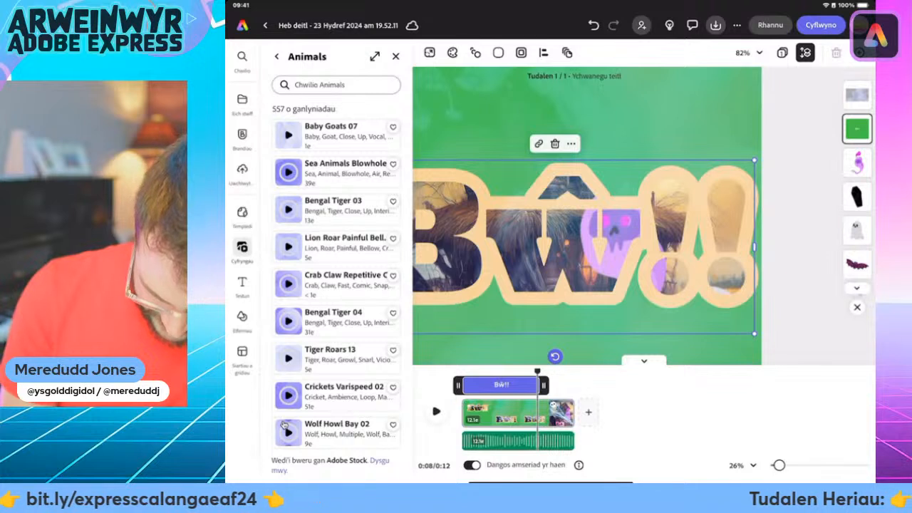
{"action": "scroll", "coordinate": [283, 425], "scroll_direction": "down", "scroll_amount": 1}
{"action": "left_click", "coordinate": [285, 424]}
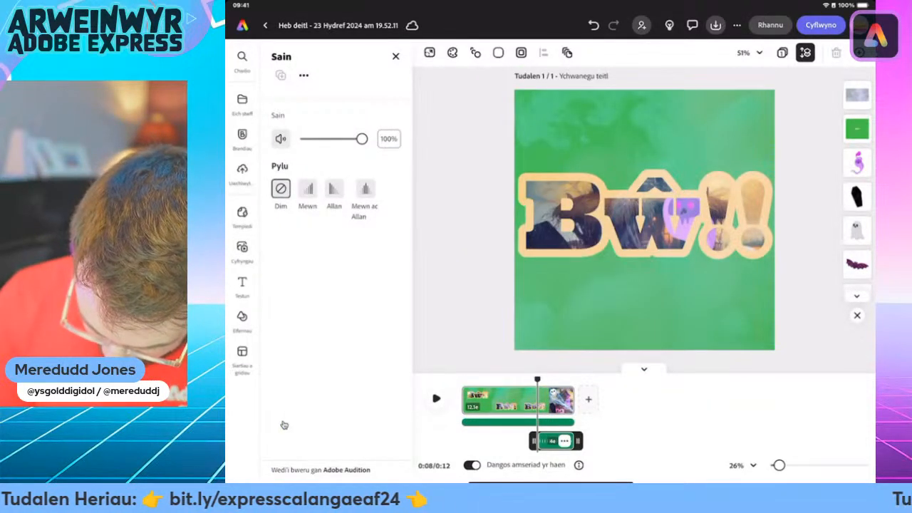
{"action": "key", "text": "space"}
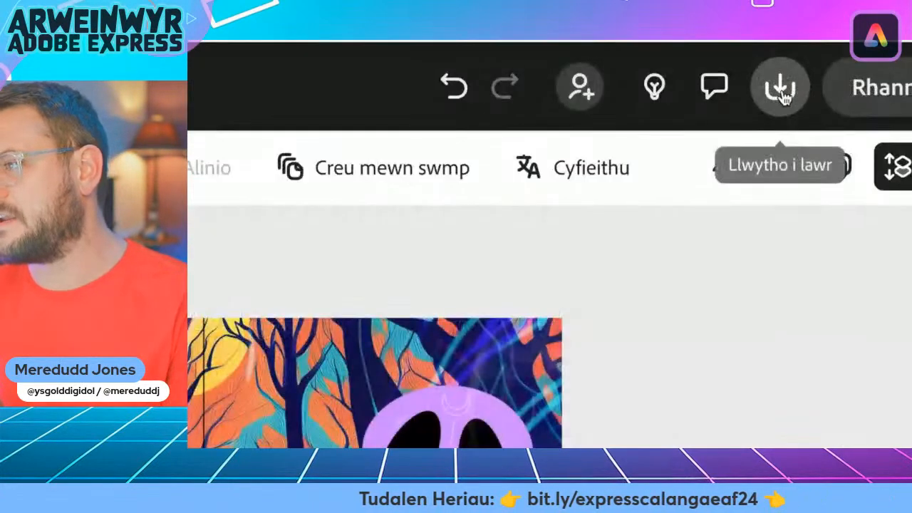
Step: In the AnimeiddiadCG Hydref2024 design, examine the download and sharing options, and close them without exporting
{"action": "left_click", "coordinate": [791, 85]}
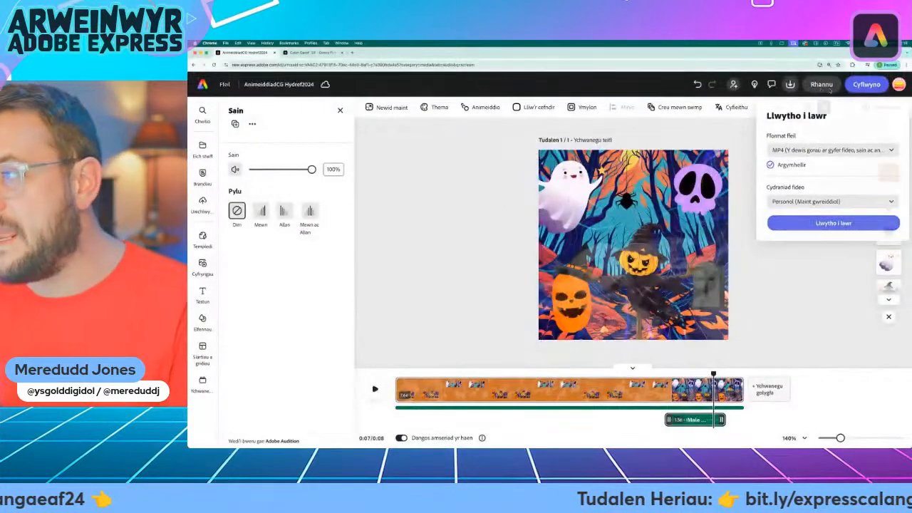
{"action": "left_click", "coordinate": [825, 86]}
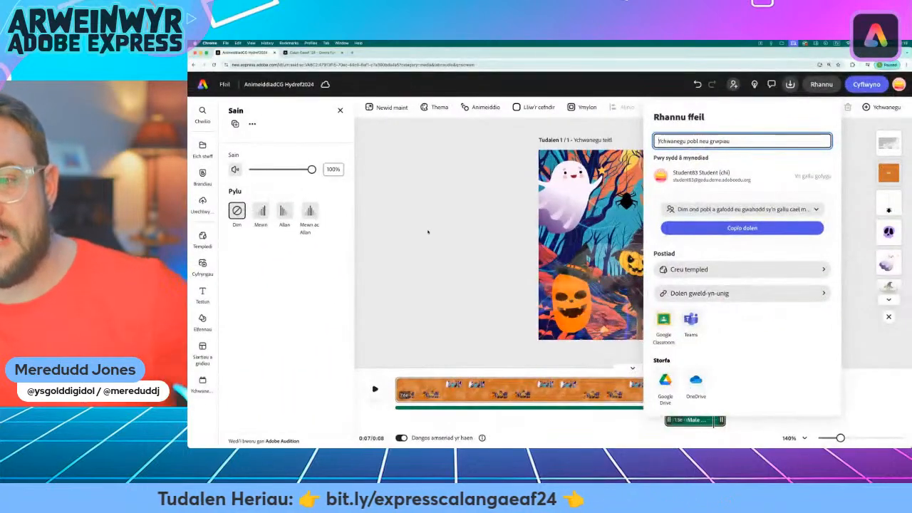
{"action": "left_click", "coordinate": [418, 231]}
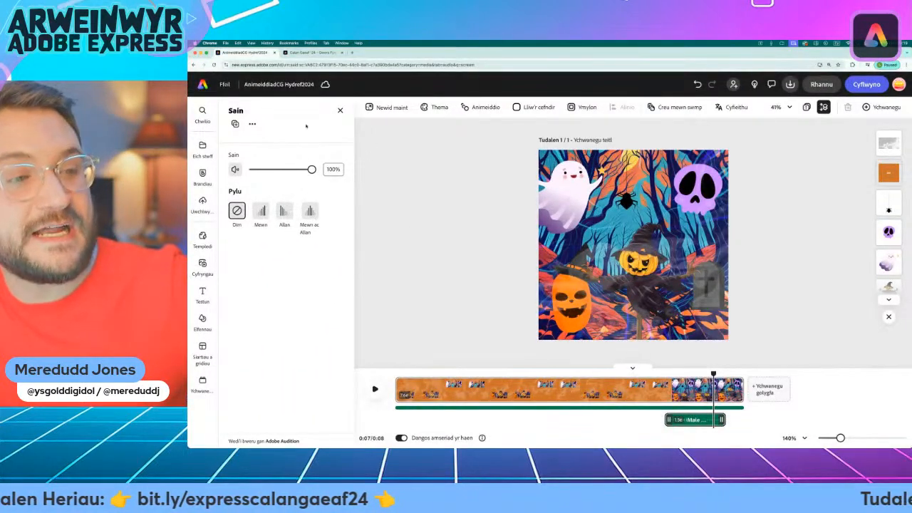
Step: Switch to the Calan Gaeaf '24 challenge page and read Her 1 and the facts for Her 2: Gwefan Ffeithiau Calan Gaeaf
{"action": "left_click", "coordinate": [313, 53]}
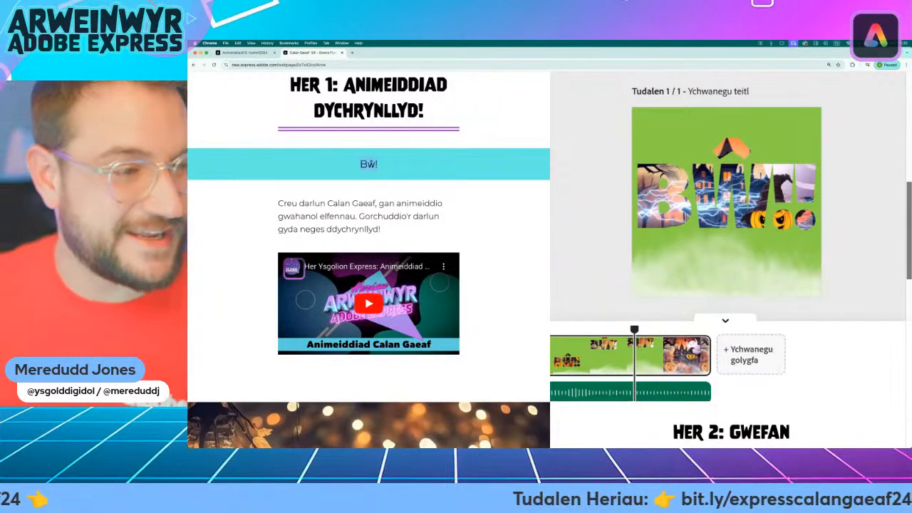
{"action": "scroll", "coordinate": [390, 329], "scroll_direction": "down", "scroll_amount": 1}
{"action": "scroll", "coordinate": [390, 330], "scroll_direction": "down", "scroll_amount": 7}
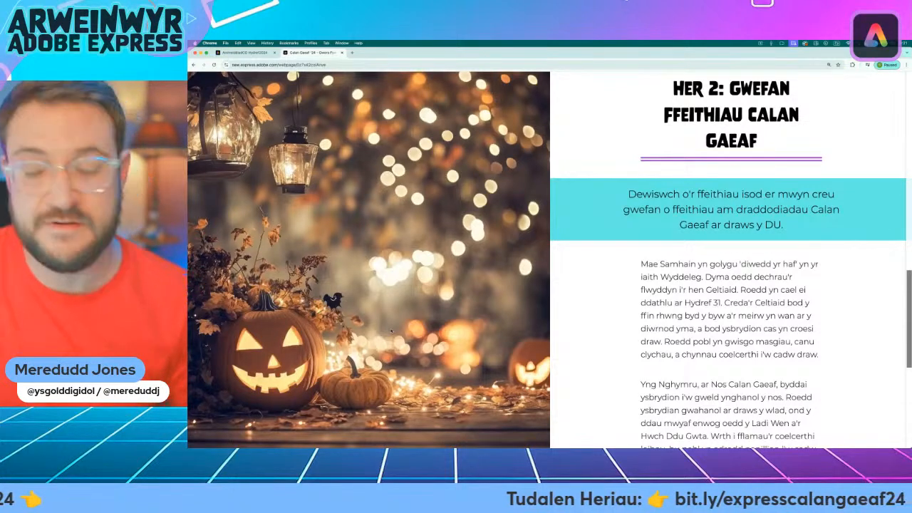
{"action": "scroll", "coordinate": [450, 160], "scroll_direction": "down", "scroll_amount": 5}
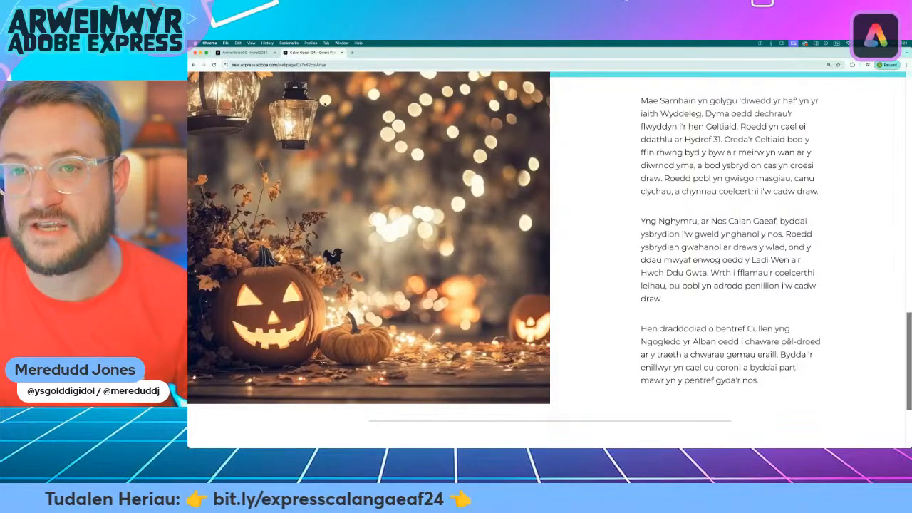
Step: Return to the Adobe Express home page, browse the Addysg web page templates, and create a new web page from scratch
{"action": "left_click", "coordinate": [242, 53]}
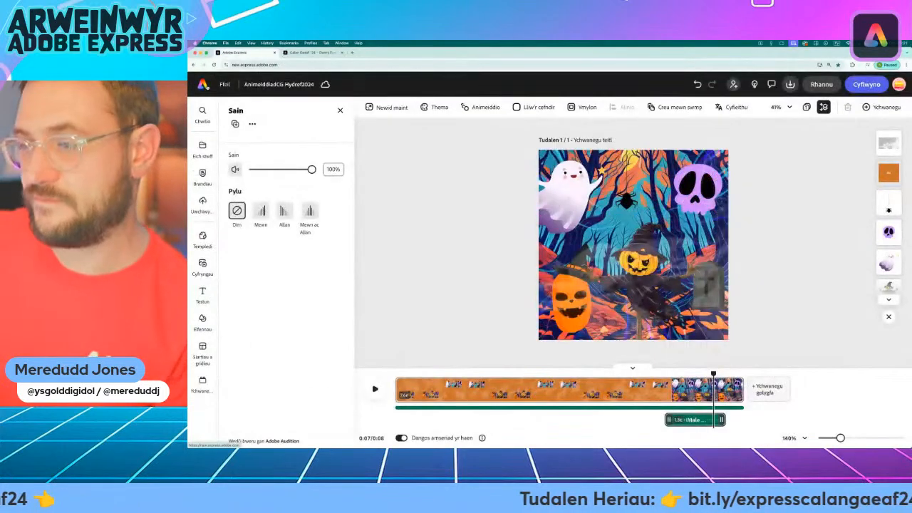
{"action": "left_click", "coordinate": [235, 100]}
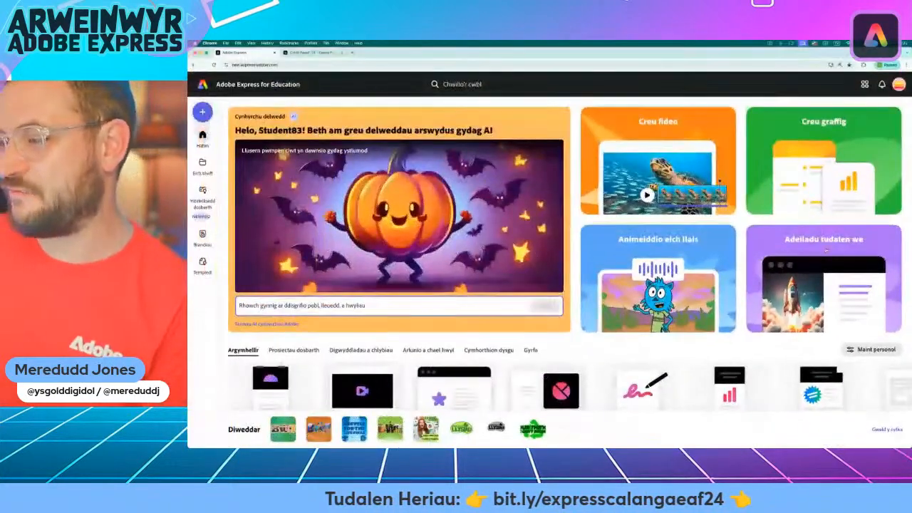
{"action": "left_click", "coordinate": [674, 188]}
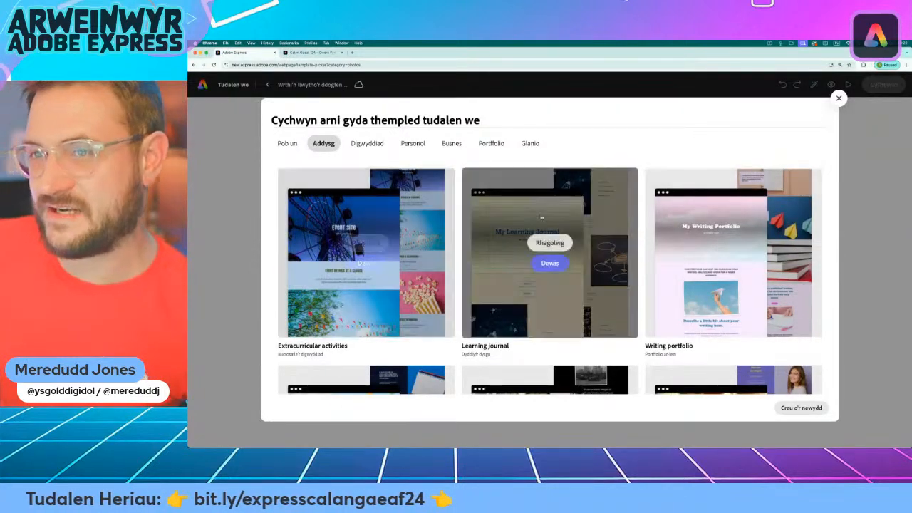
{"action": "scroll", "coordinate": [531, 220], "scroll_direction": "down", "scroll_amount": 6}
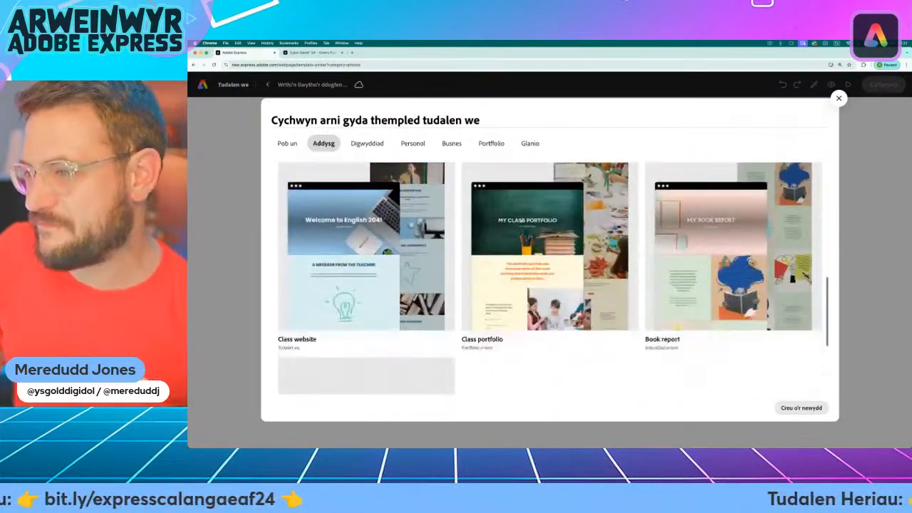
{"action": "scroll", "coordinate": [520, 221], "scroll_direction": "down", "scroll_amount": 3}
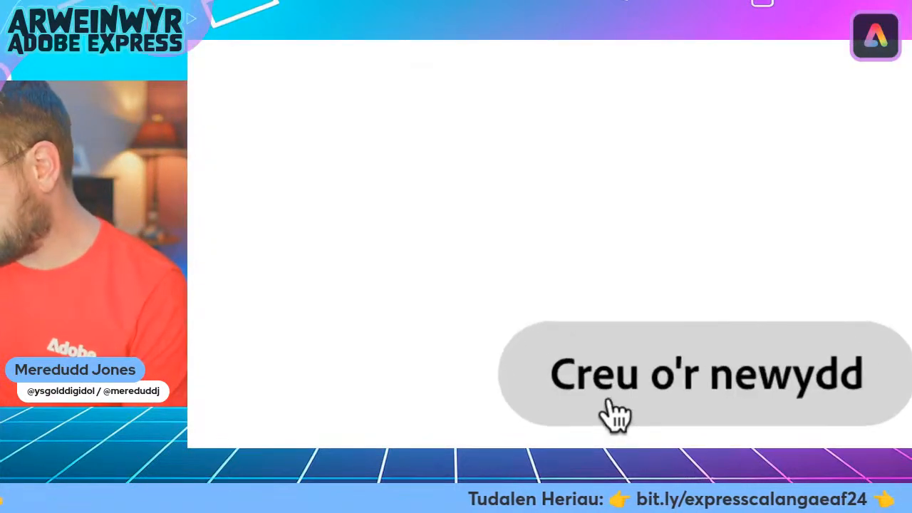
{"action": "left_click", "coordinate": [713, 388]}
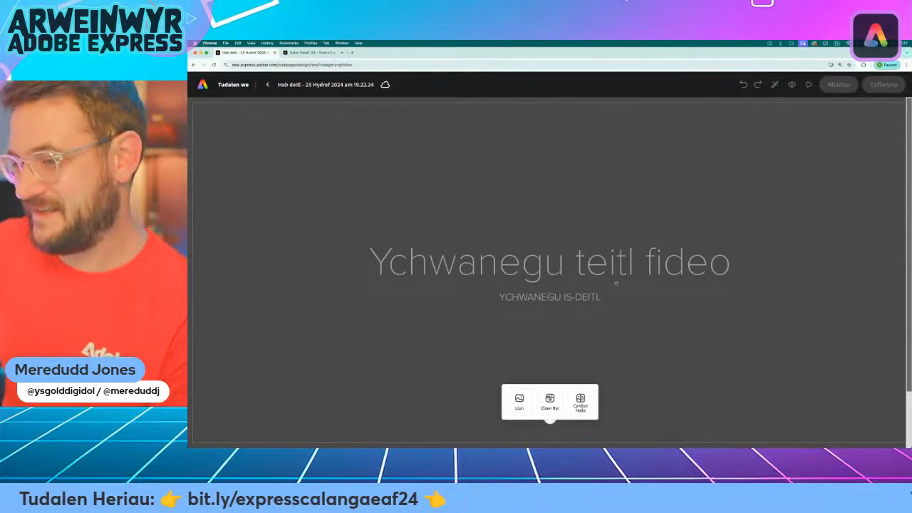
Step: Title the web page "Hanes Calan Gaeaf" and enter the subtitle "GAN" followed by the author's full name
{"action": "left_click", "coordinate": [375, 252]}
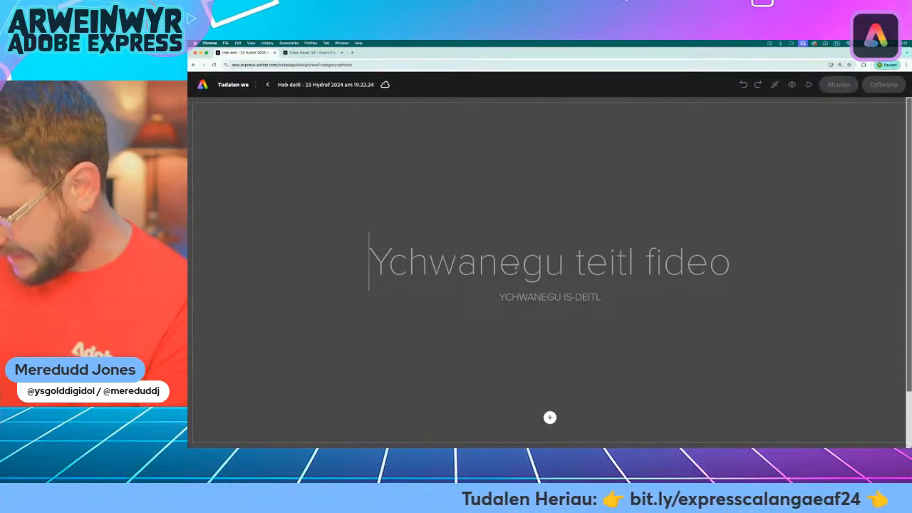
{"action": "type", "text": "H"}
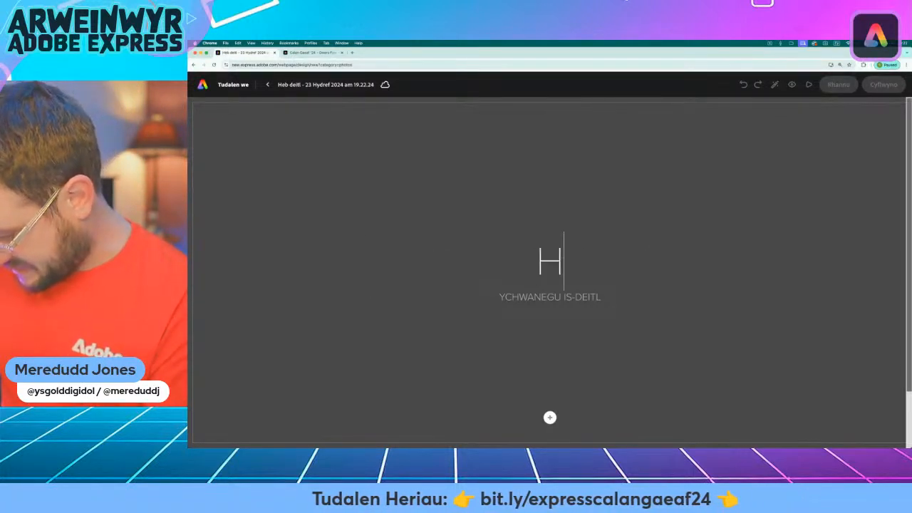
{"action": "type", "text": "anes"}
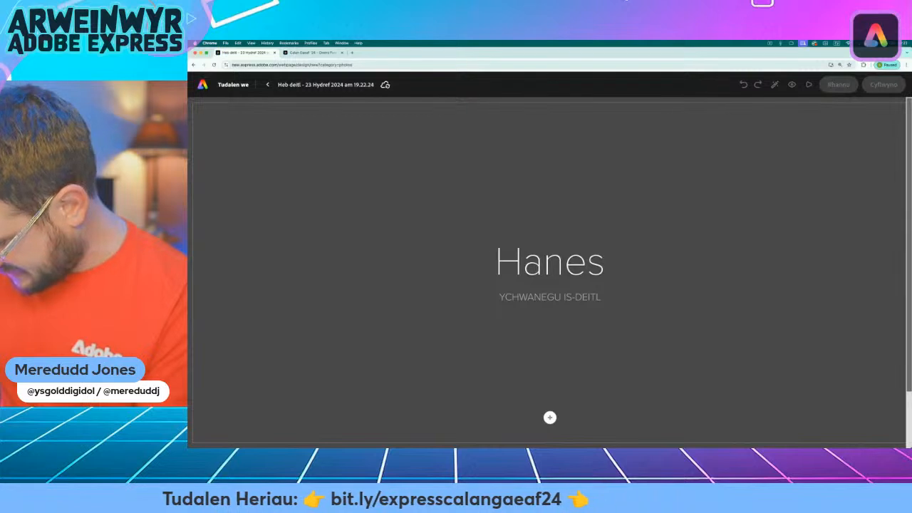
{"action": "type", "text": " Calan Gaeaf"}
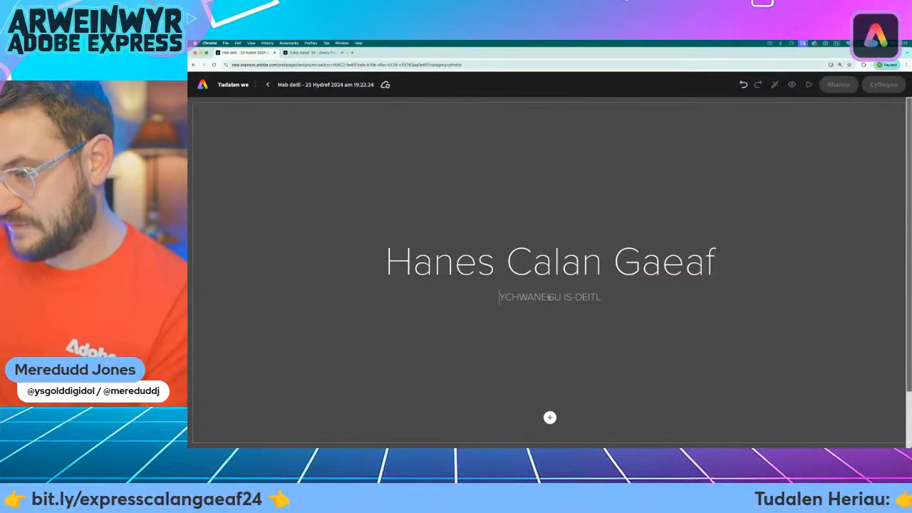
{"action": "type", "text": "GAN "}
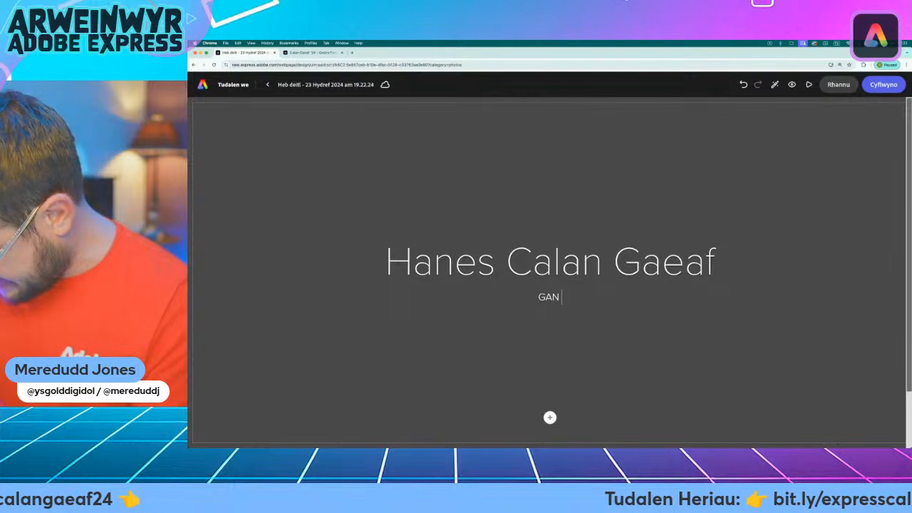
{"action": "type", "text": "MEREDUDD J"}
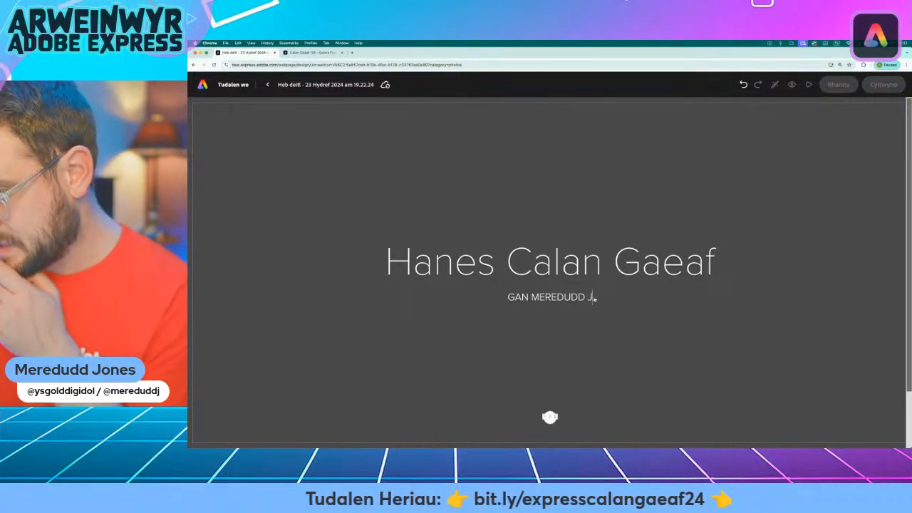
{"action": "type", "text": "ONES"}
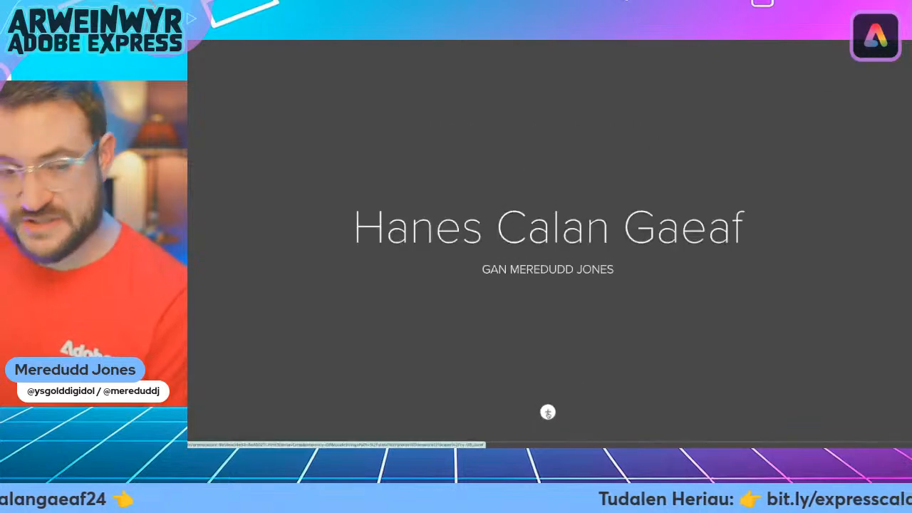
Step: Search the photos for "halloween" and set the dark picture with pumpkins and a spider as the title section's background
{"action": "left_click", "coordinate": [549, 417]}
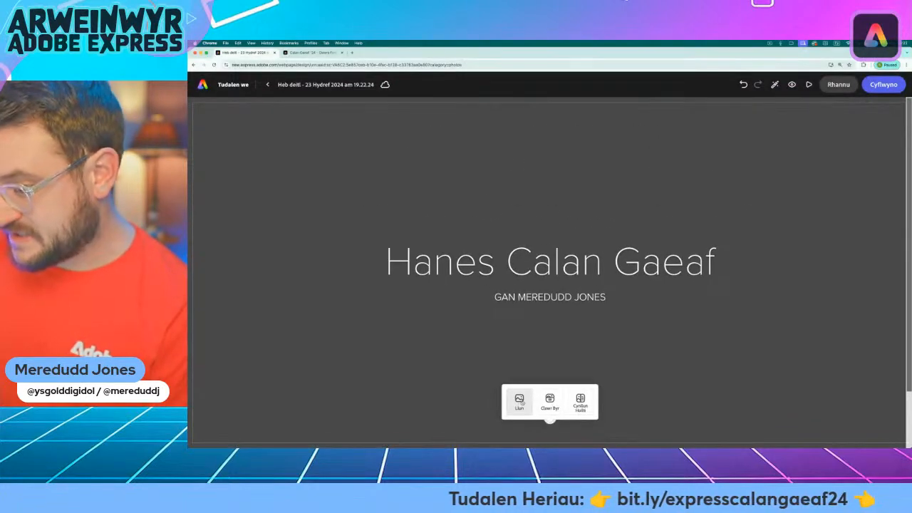
{"action": "left_click", "coordinate": [519, 401]}
{"action": "left_click", "coordinate": [235, 179]}
{"action": "left_click", "coordinate": [279, 392]}
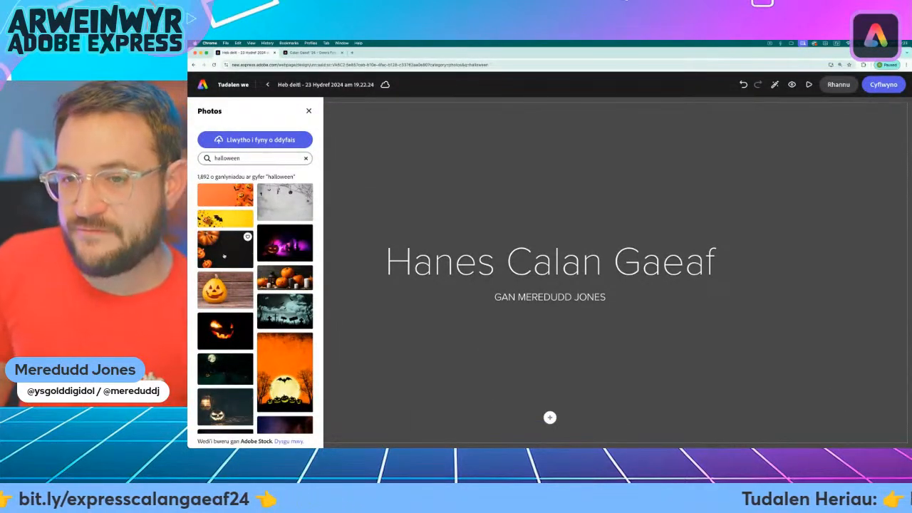
{"action": "left_click", "coordinate": [224, 255]}
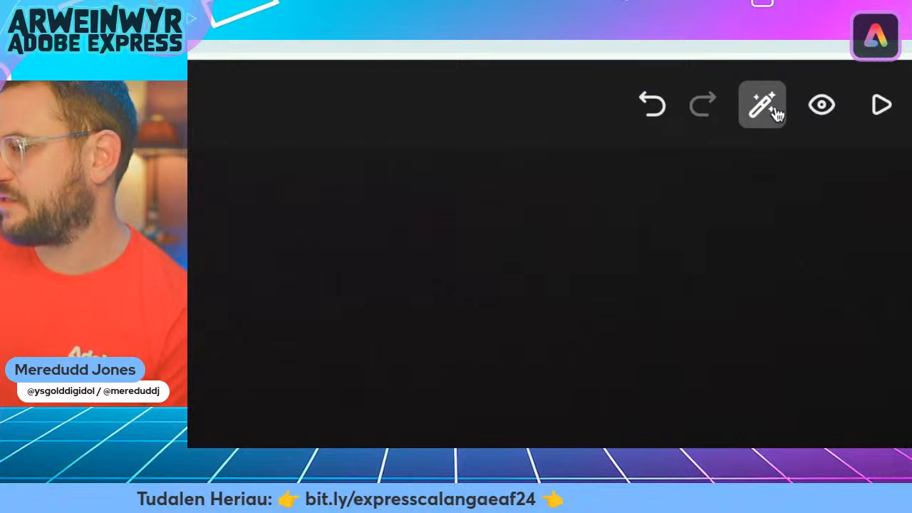
Step: Try the Storybook, Whimsy and Vintage themes on the web page
{"action": "left_click", "coordinate": [757, 114]}
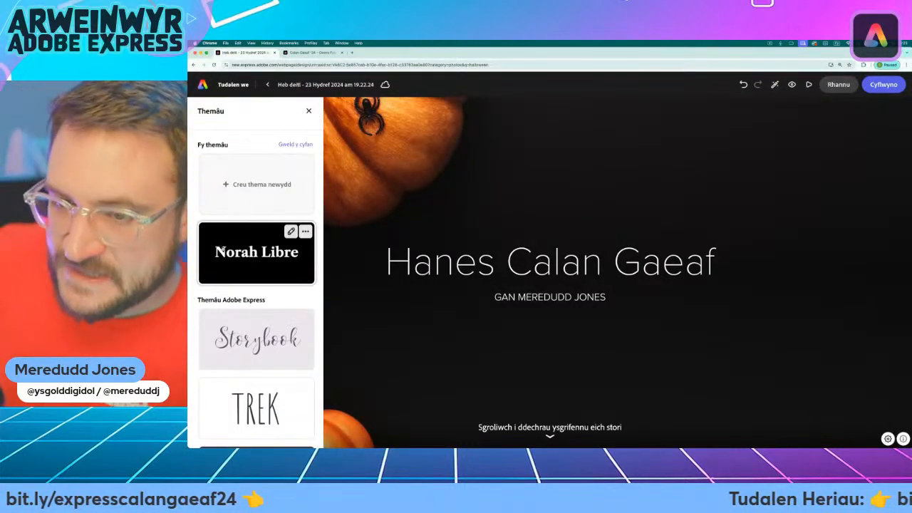
{"action": "scroll", "coordinate": [219, 251], "scroll_direction": "down", "scroll_amount": 2}
{"action": "left_click", "coordinate": [223, 274]}
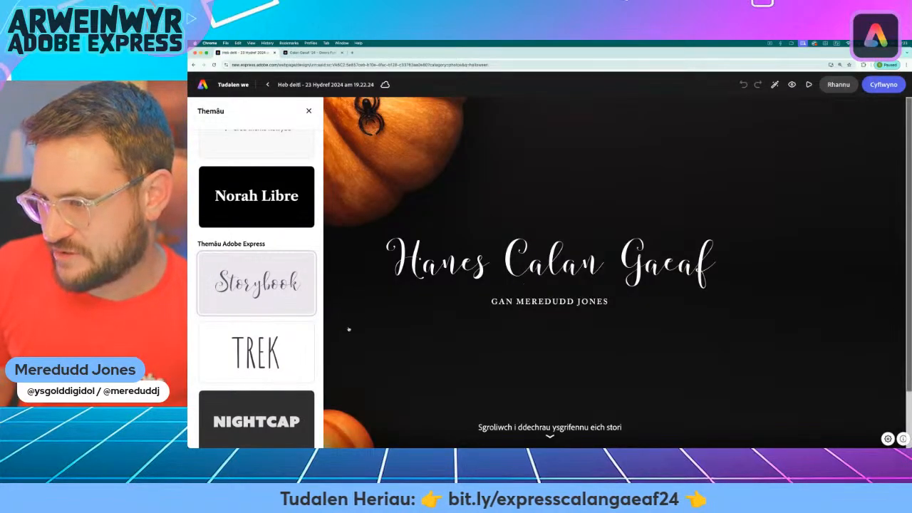
{"action": "scroll", "coordinate": [302, 337], "scroll_direction": "down", "scroll_amount": 3}
{"action": "scroll", "coordinate": [302, 337], "scroll_direction": "down", "scroll_amount": 5}
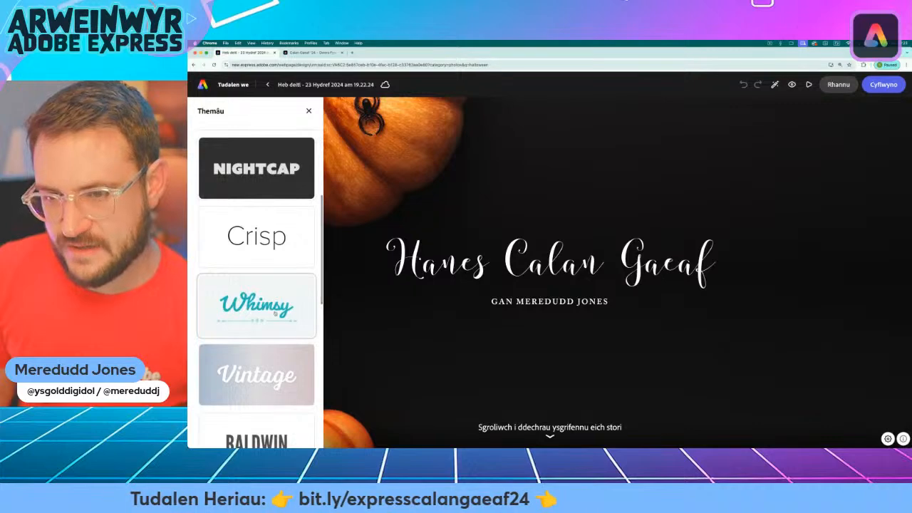
{"action": "left_click", "coordinate": [275, 317]}
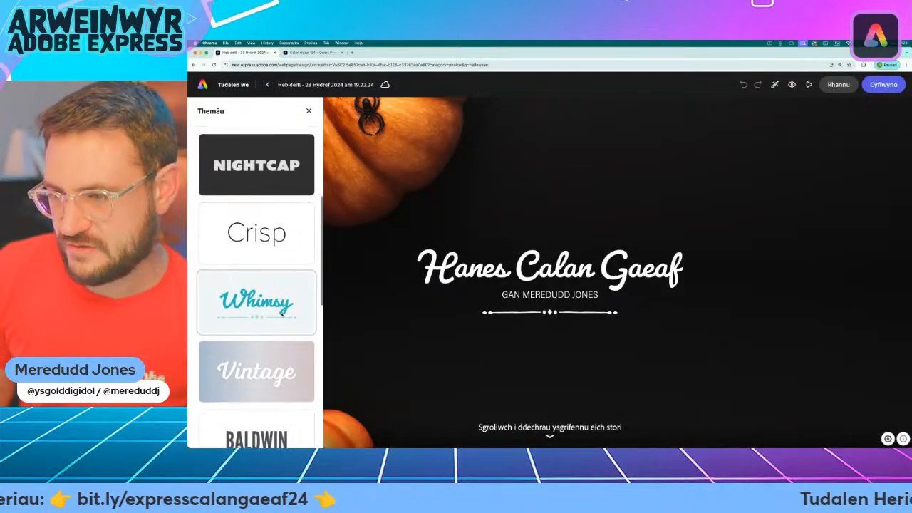
{"action": "scroll", "coordinate": [278, 327], "scroll_direction": "down", "scroll_amount": 1}
{"action": "left_click", "coordinate": [275, 340]}
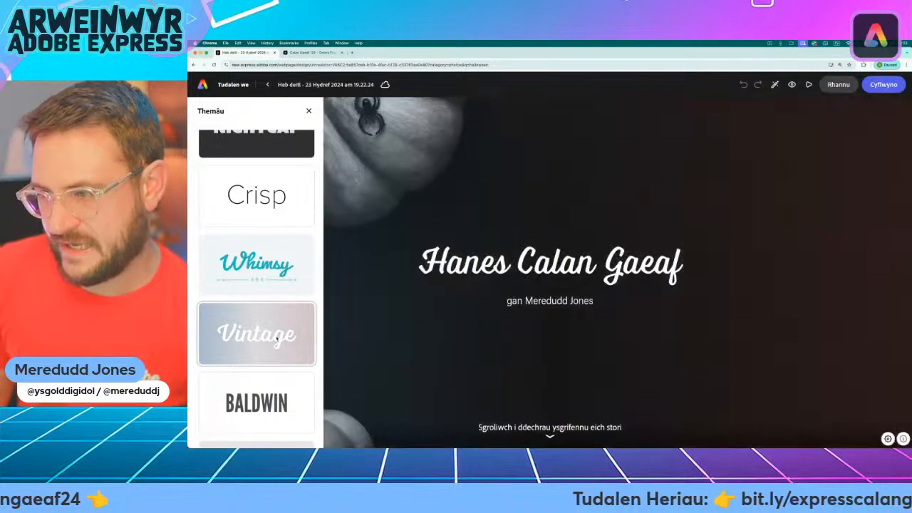
Step: Look through the remaining themes, apply Chronicle to the web page, and close the theme list
{"action": "scroll", "coordinate": [276, 339], "scroll_direction": "down", "scroll_amount": 3}
{"action": "scroll", "coordinate": [277, 339], "scroll_direction": "down", "scroll_amount": 6}
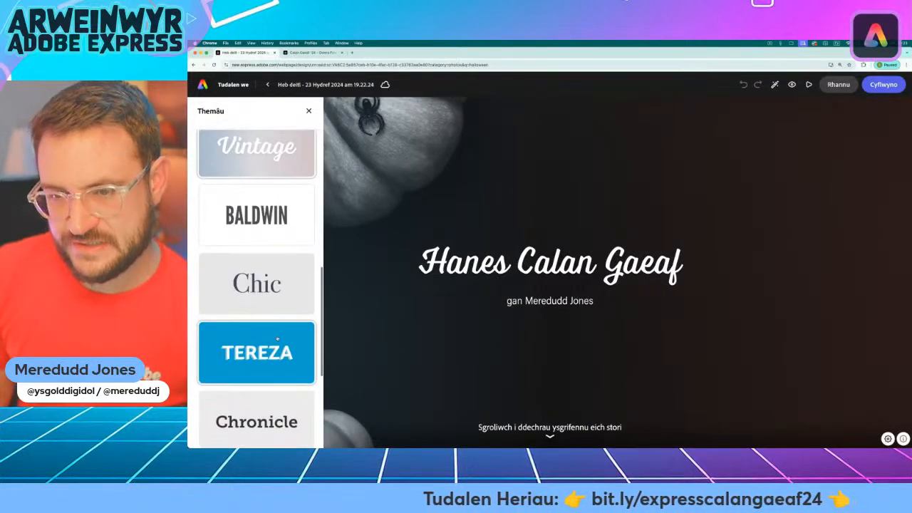
{"action": "scroll", "coordinate": [277, 339], "scroll_direction": "up", "scroll_amount": 2}
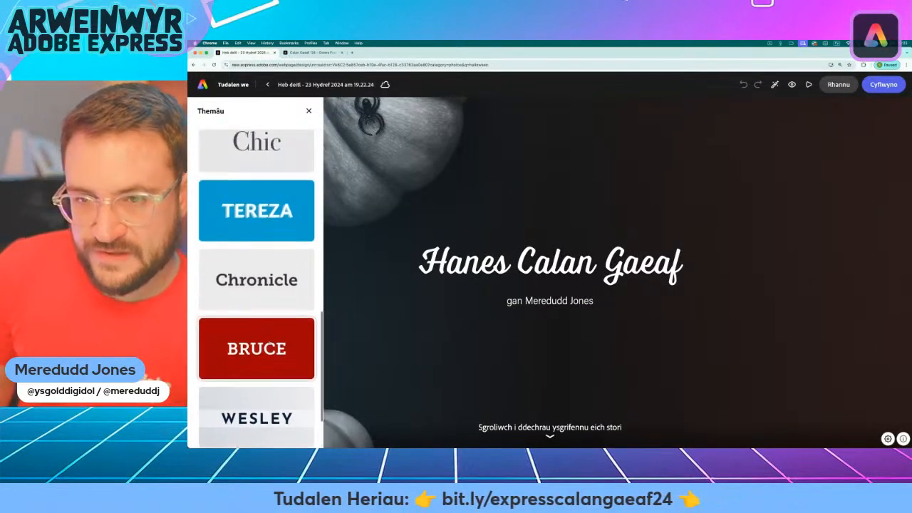
{"action": "left_click", "coordinate": [269, 304]}
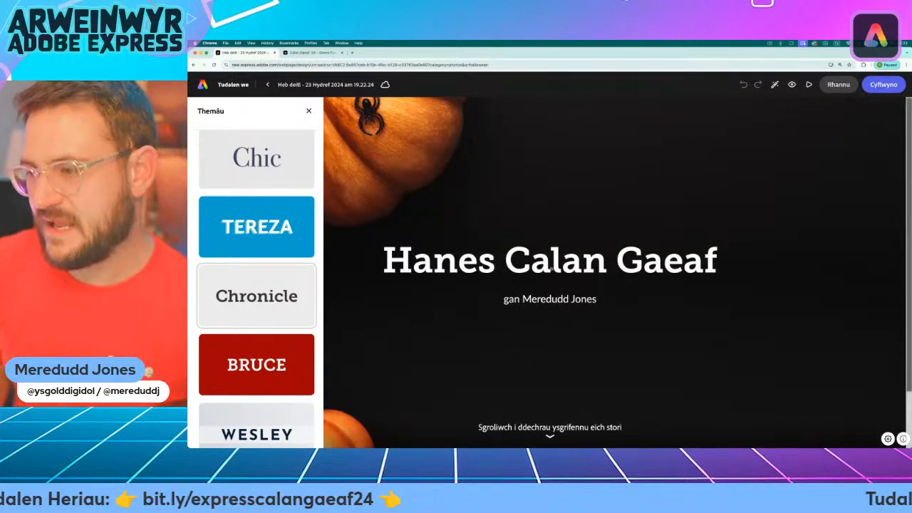
{"action": "left_click", "coordinate": [308, 110]}
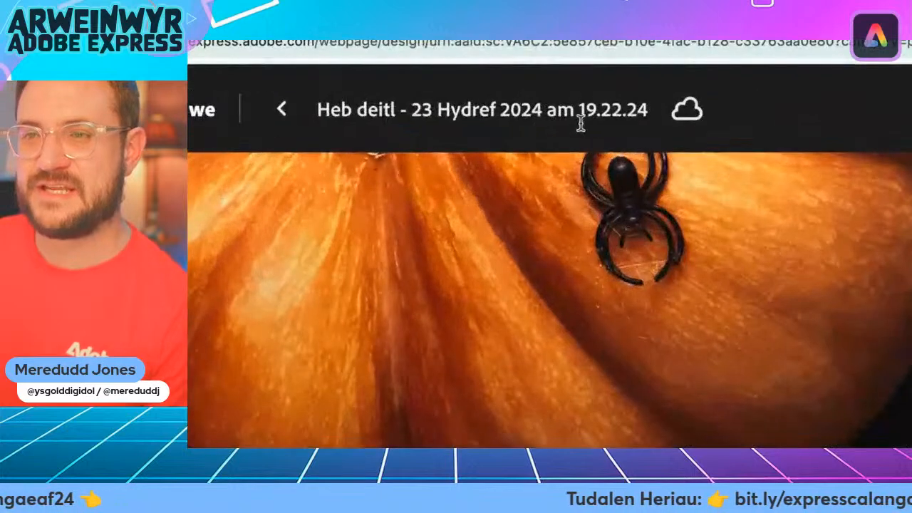
Step: Rename the web page project "Ffeithiau Calan Gaeaf Hydref24"
{"action": "left_click", "coordinate": [357, 133]}
{"action": "key", "text": "ctrl+a"}
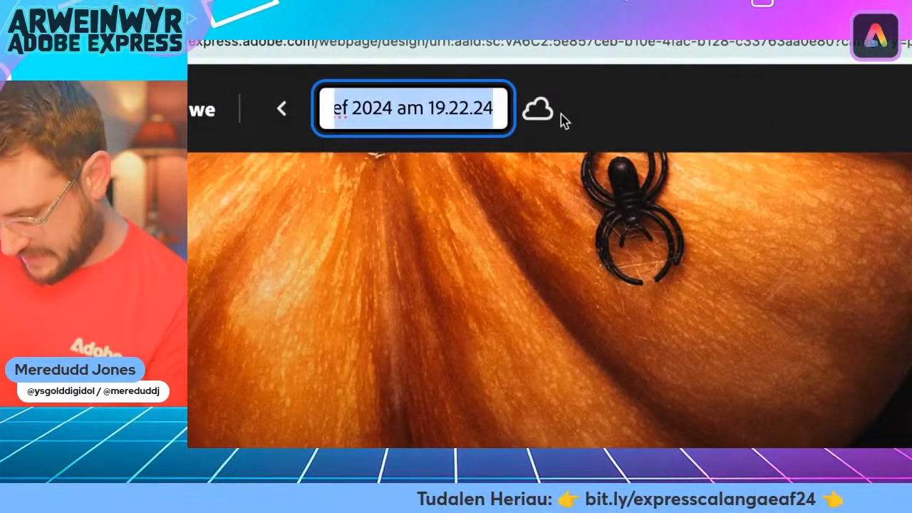
{"action": "type", "text": "Ffeithiau"}
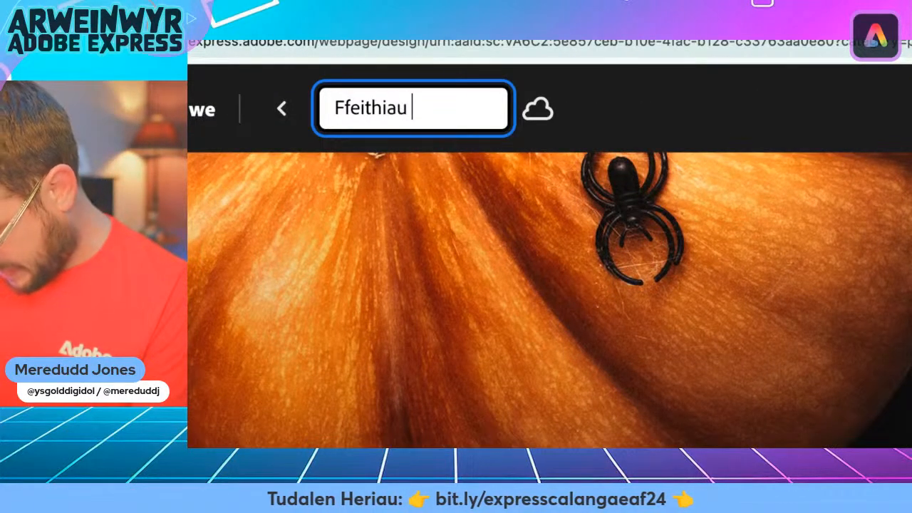
{"action": "type", "text": " Calan Gae"}
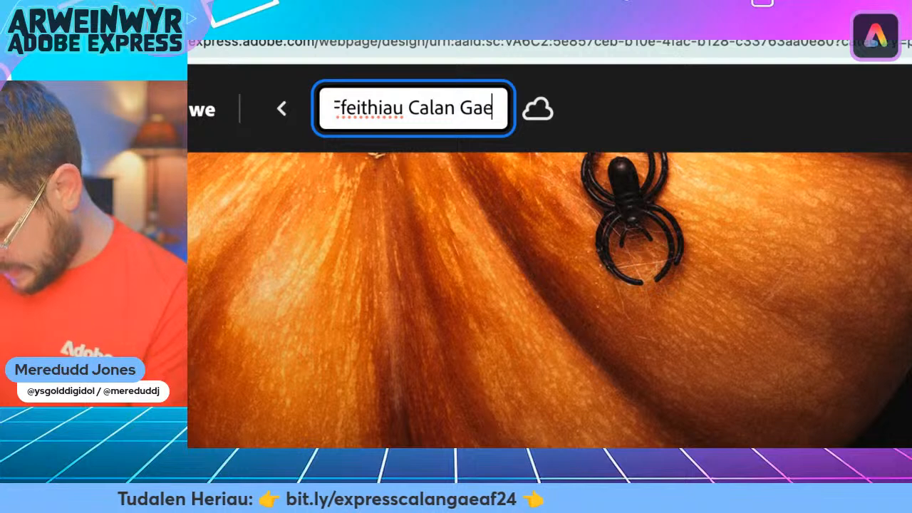
{"action": "type", "text": "af Hydref"}
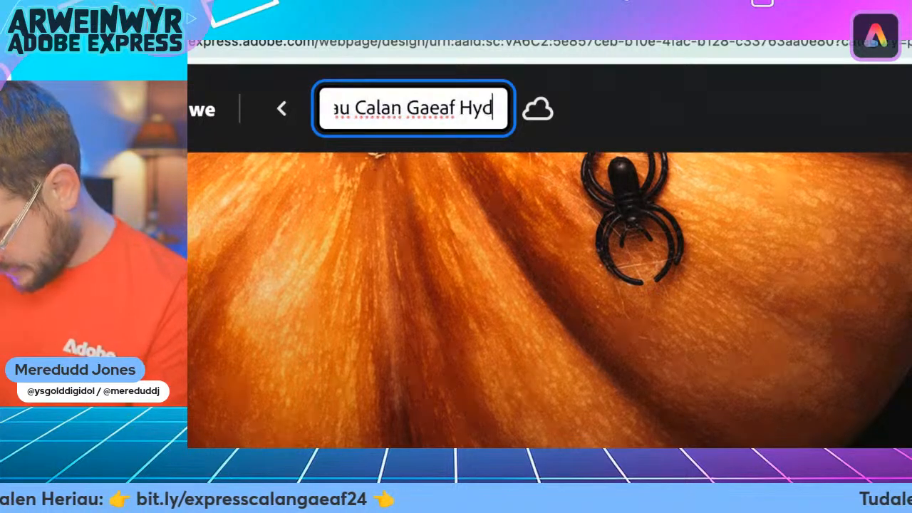
{"action": "type", "text": "24"}
{"action": "key", "text": "Return"}
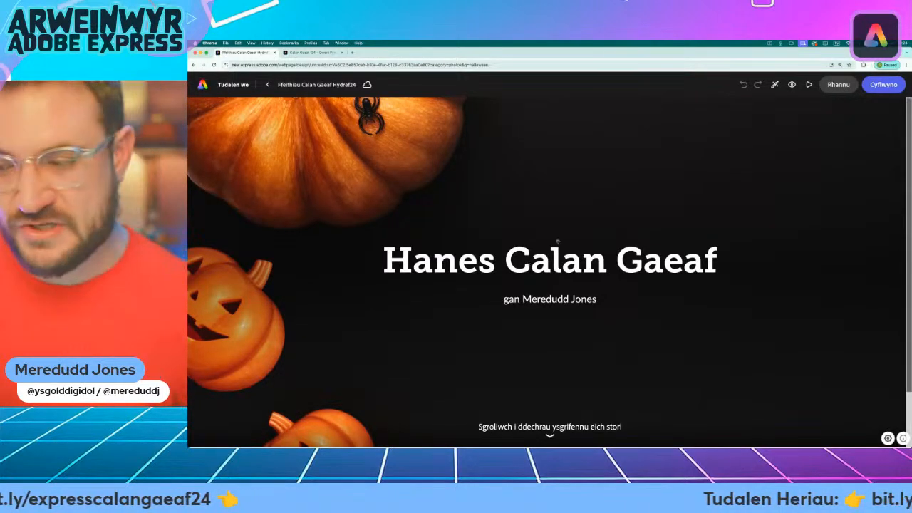
Step: Add a split layout (Cynllun Hollti) section below the title, and copy the Samhain paragraph from the Calan Gaeaf '24 challenge page
{"action": "scroll", "coordinate": [556, 342], "scroll_direction": "down", "scroll_amount": 2}
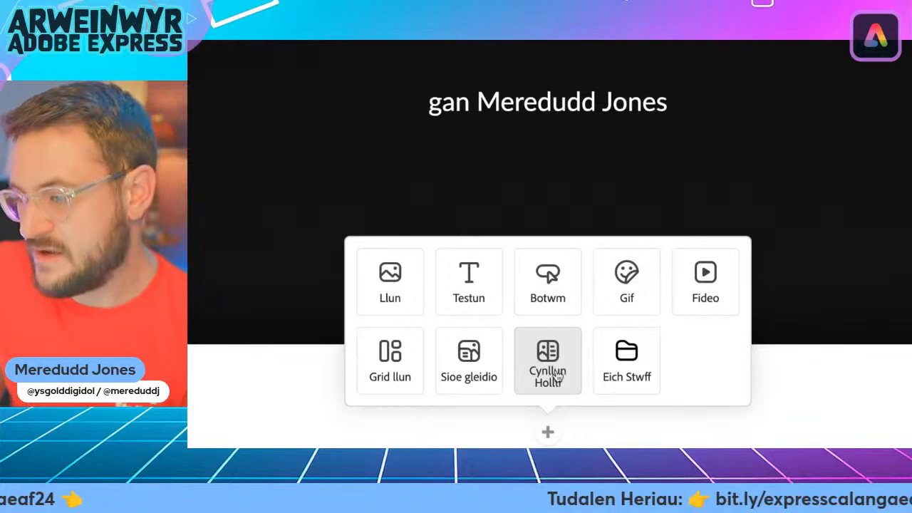
{"action": "left_click", "coordinate": [555, 373]}
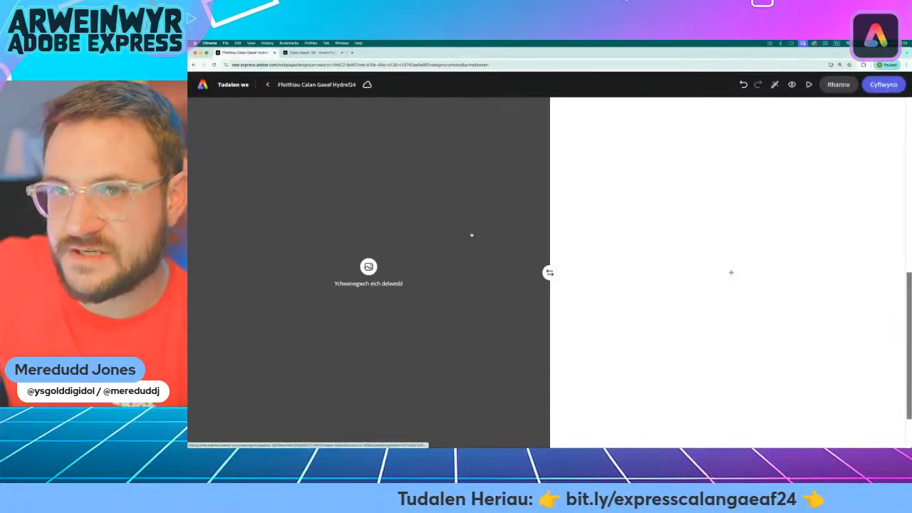
{"action": "left_click", "coordinate": [312, 53]}
{"action": "scroll", "coordinate": [698, 234], "scroll_direction": "up", "scroll_amount": 2}
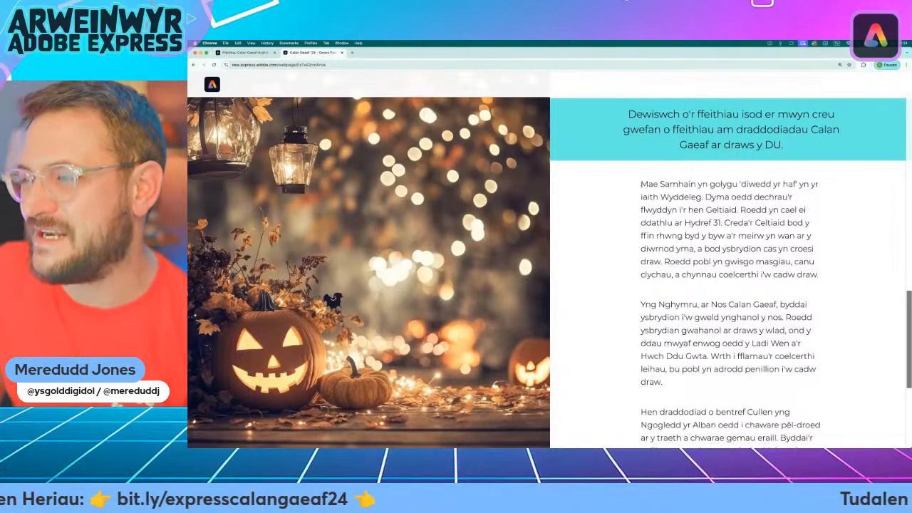
{"action": "mouse_move", "coordinate": [641, 184]}
{"action": "left_mouse_down"}
{"action": "mouse_move", "coordinate": [807, 236]}
{"action": "mouse_move", "coordinate": [831, 271]}
{"action": "left_mouse_up"}
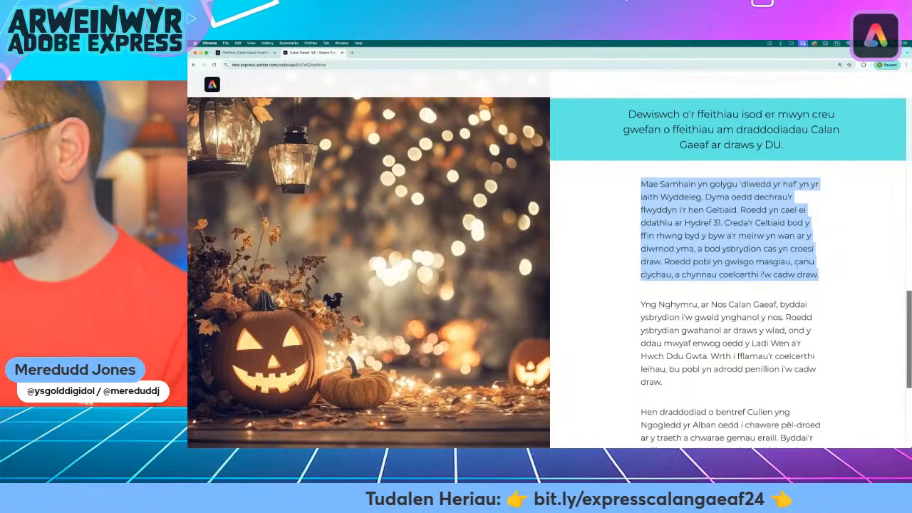
{"action": "left_click", "coordinate": [824, 275]}
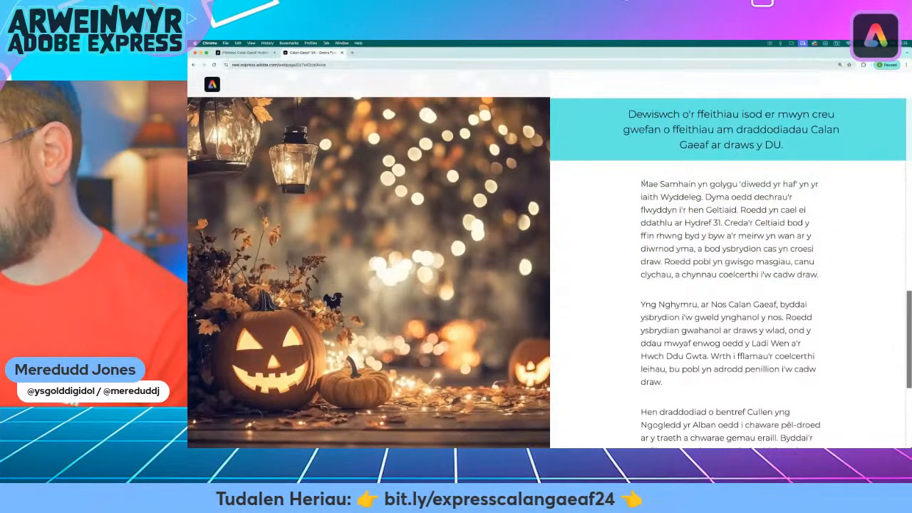
{"action": "mouse_move", "coordinate": [641, 183]}
{"action": "left_mouse_down"}
{"action": "mouse_move", "coordinate": [706, 198]}
{"action": "mouse_move", "coordinate": [842, 277]}
{"action": "left_mouse_up"}
{"action": "key", "text": "super+c"}
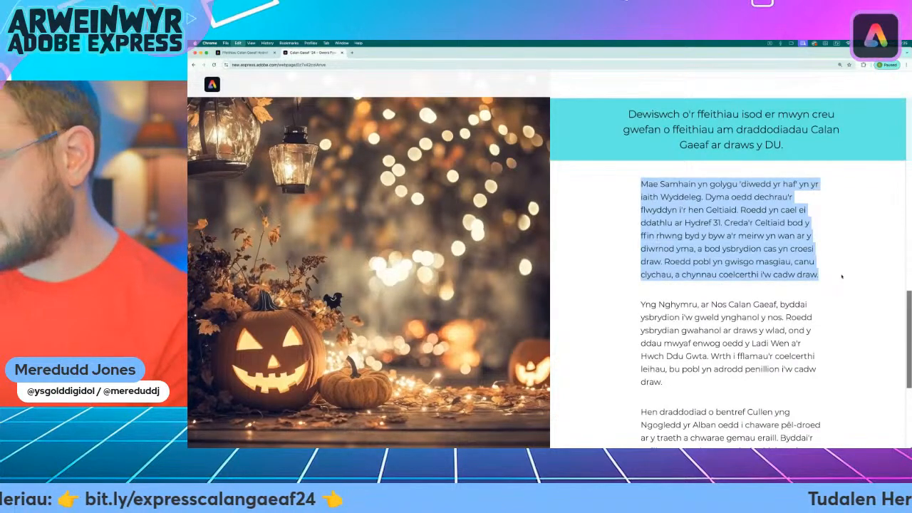
Step: Back in the web page project, add a text block to the split layout's empty white half and paste the Samhain paragraph
{"action": "left_click", "coordinate": [244, 54]}
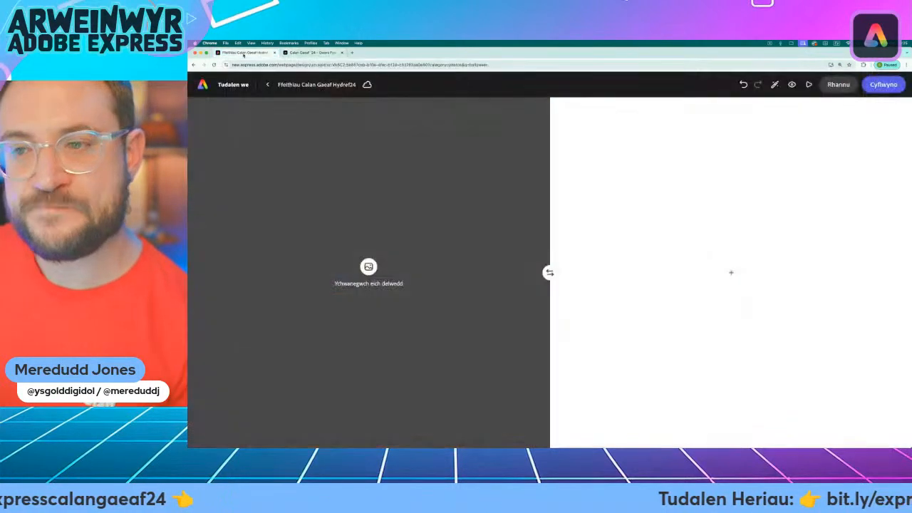
{"action": "left_click", "coordinate": [730, 272]}
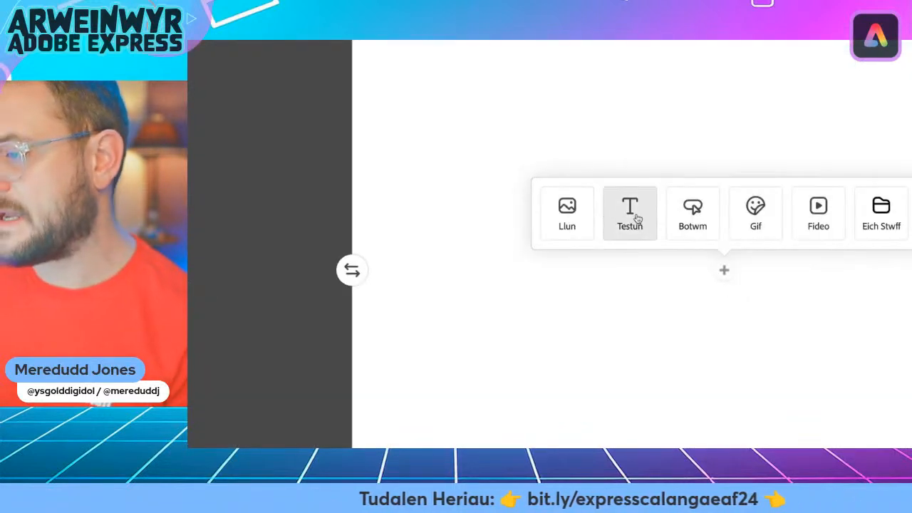
{"action": "left_click", "coordinate": [623, 203]}
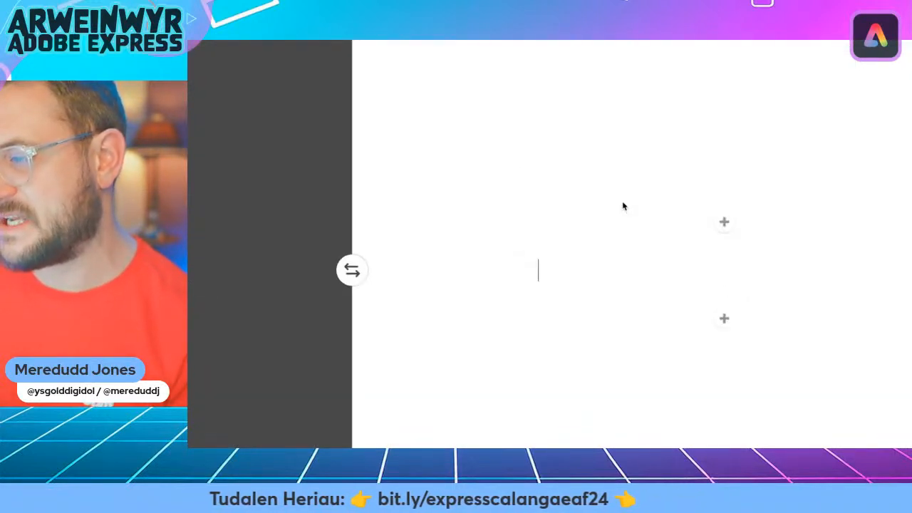
{"action": "key", "text": "super+v"}
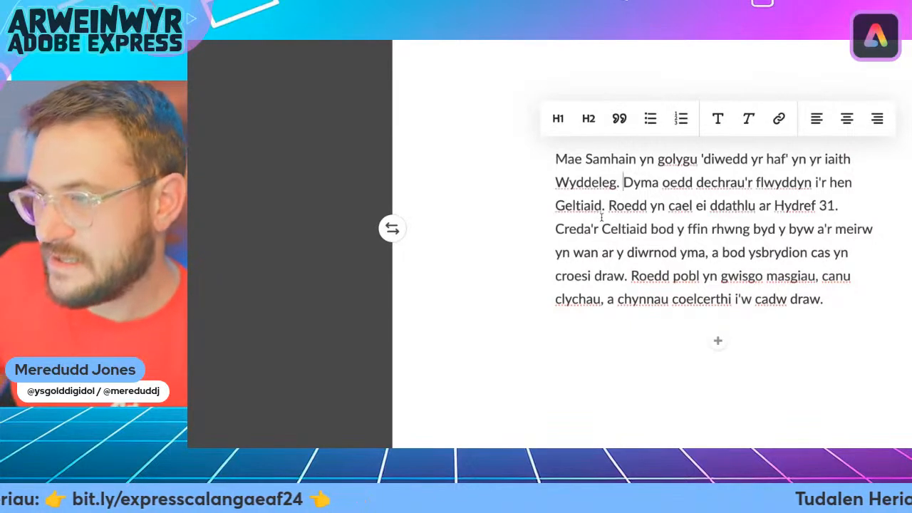
Step: Split the Samhain text into three paragraphs, breaking before "Dyma oedd dechrau'r flwyddyn" and before "Roedd pobl yn gwisgo masgiau"
{"action": "key", "text": "BackSpace"}
{"action": "key", "text": "Return"}
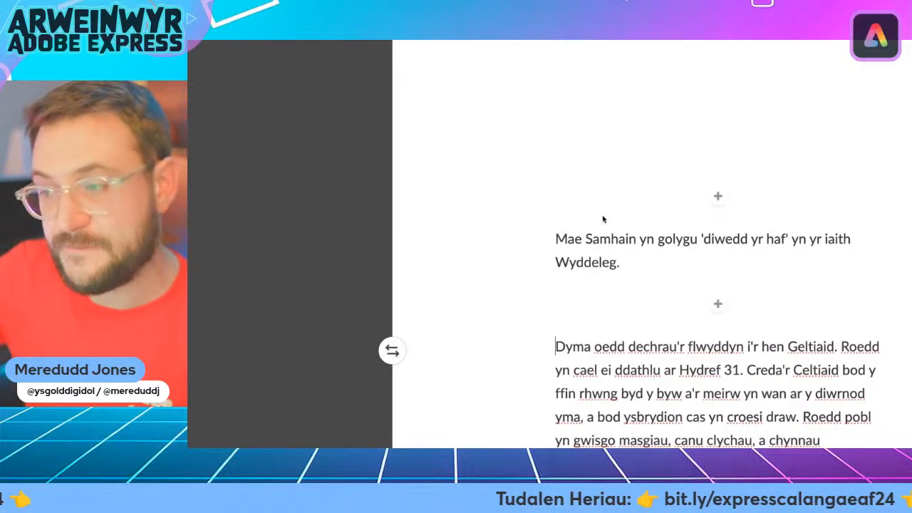
{"action": "scroll", "coordinate": [617, 221], "scroll_direction": "down", "scroll_amount": 2}
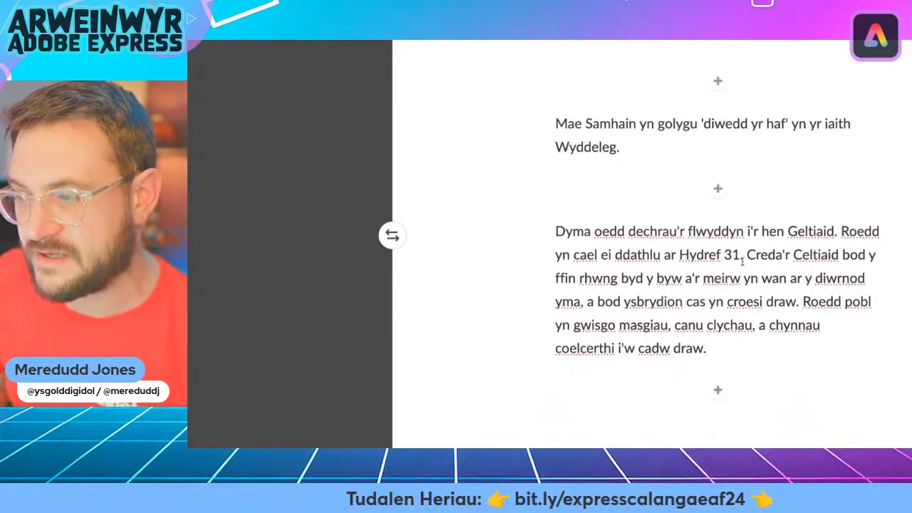
{"action": "left_click", "coordinate": [804, 302]}
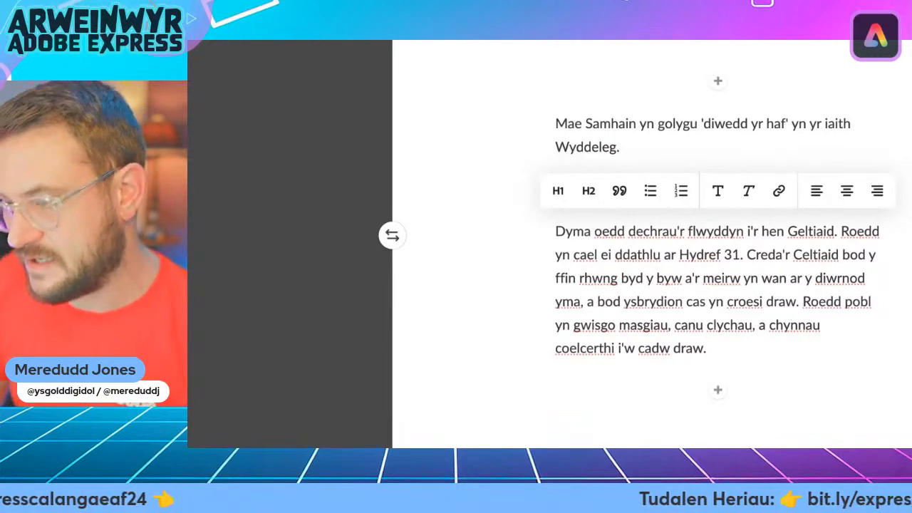
{"action": "key", "text": "Return"}
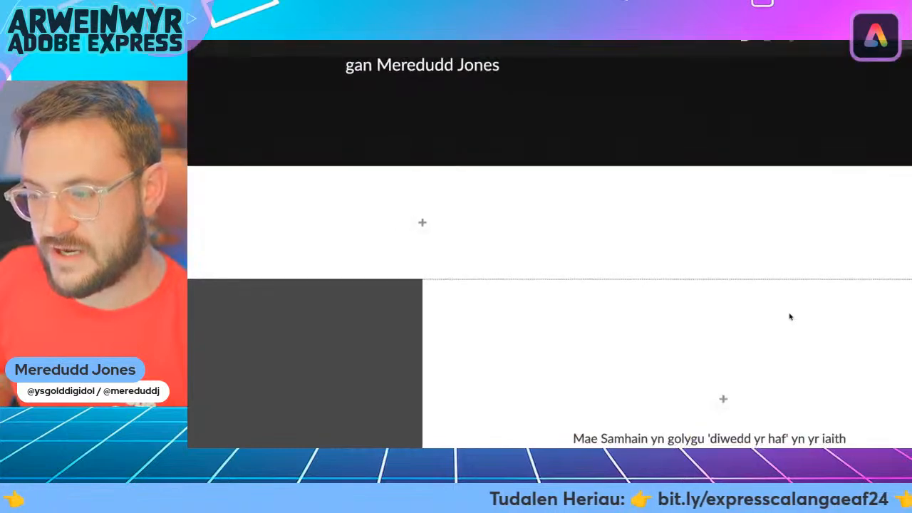
{"action": "scroll", "coordinate": [777, 320], "scroll_direction": "down", "scroll_amount": 2}
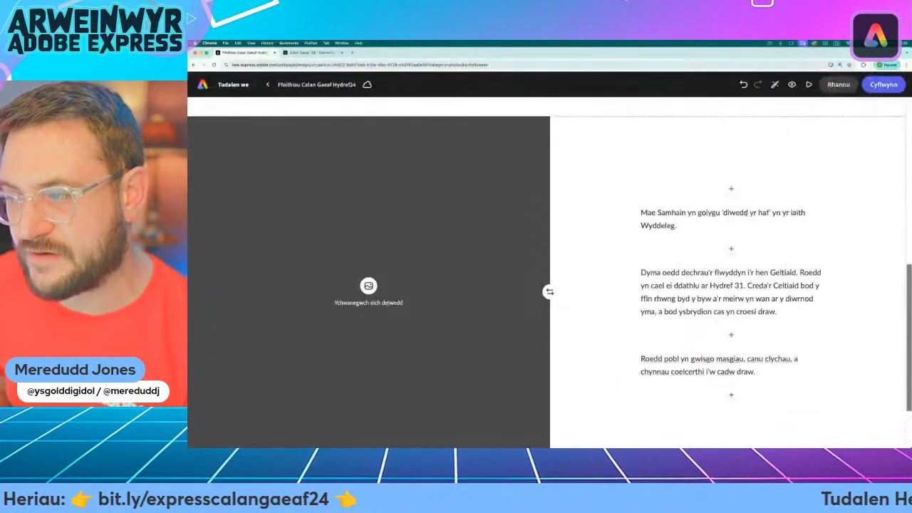
Step: Try the H1 style on the opening sentence "Mae Samhain yn golygu 'diwedd yr haf'", and format it as an H2 heading
{"action": "left_click", "coordinate": [639, 217]}
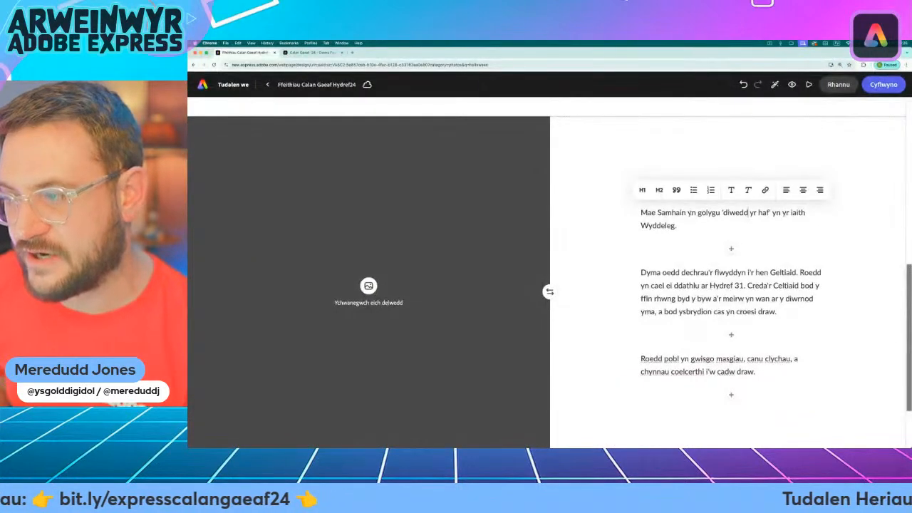
{"action": "left_click", "coordinate": [642, 190]}
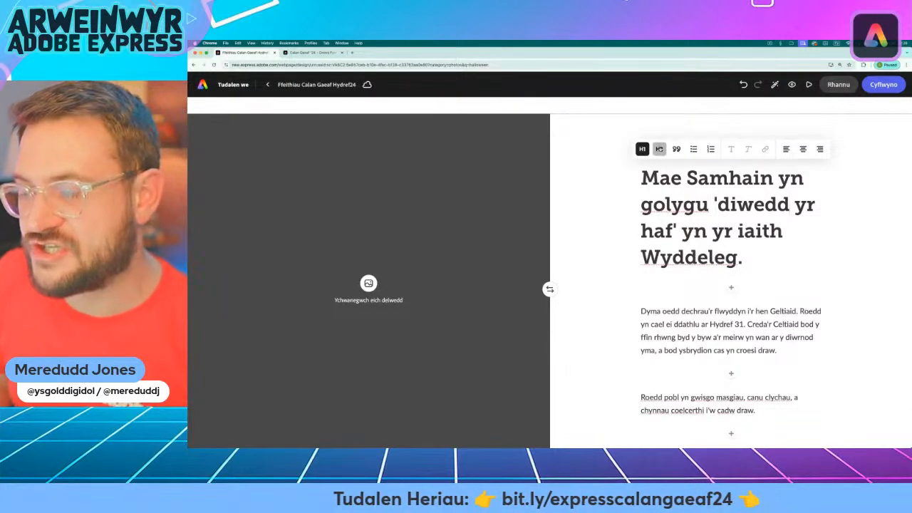
{"action": "left_click", "coordinate": [659, 148]}
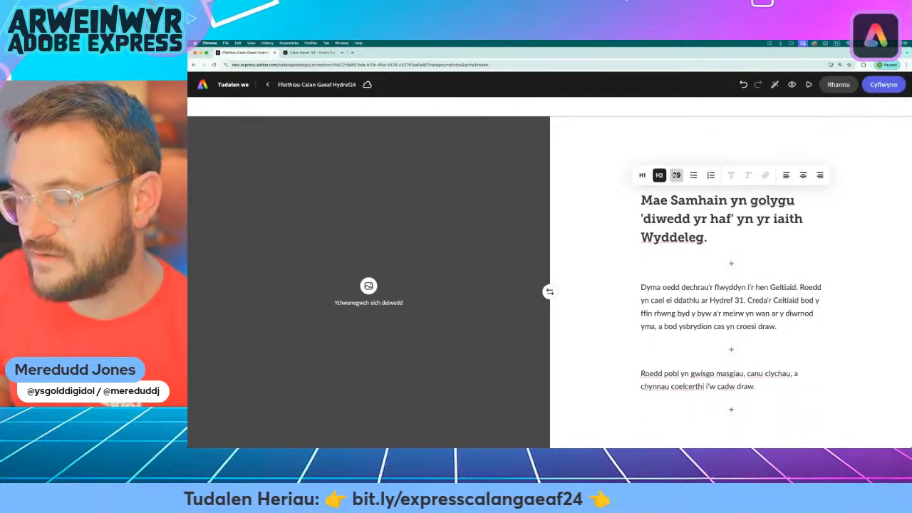
Step: Try the quote style on the opening sentence "Mae Samhain yn golygu 'diwedd yr haf'", and format it as a centred H1 heading
{"action": "left_click", "coordinate": [676, 175]}
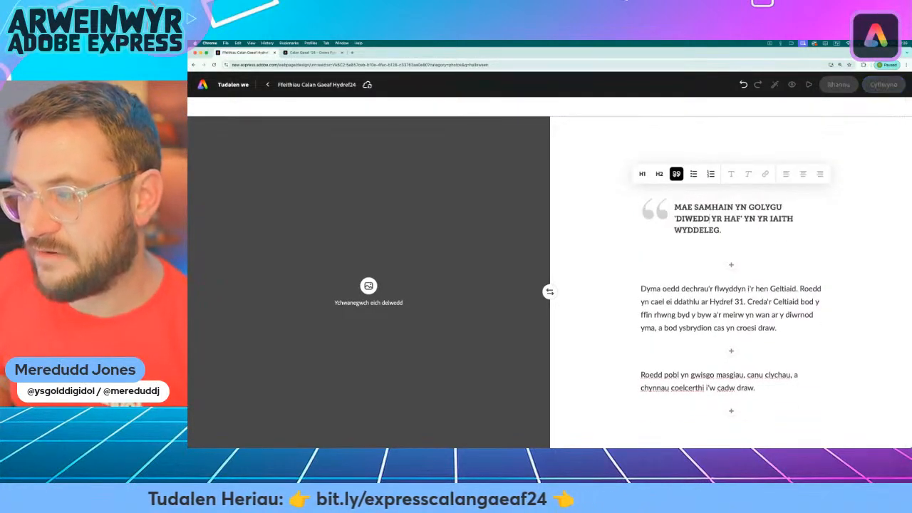
{"action": "left_click", "coordinate": [676, 173]}
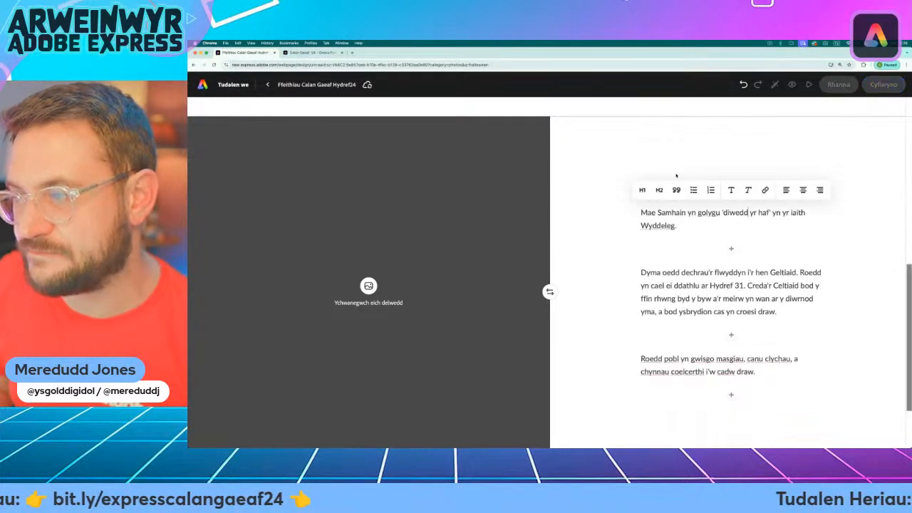
{"action": "left_click", "coordinate": [643, 189]}
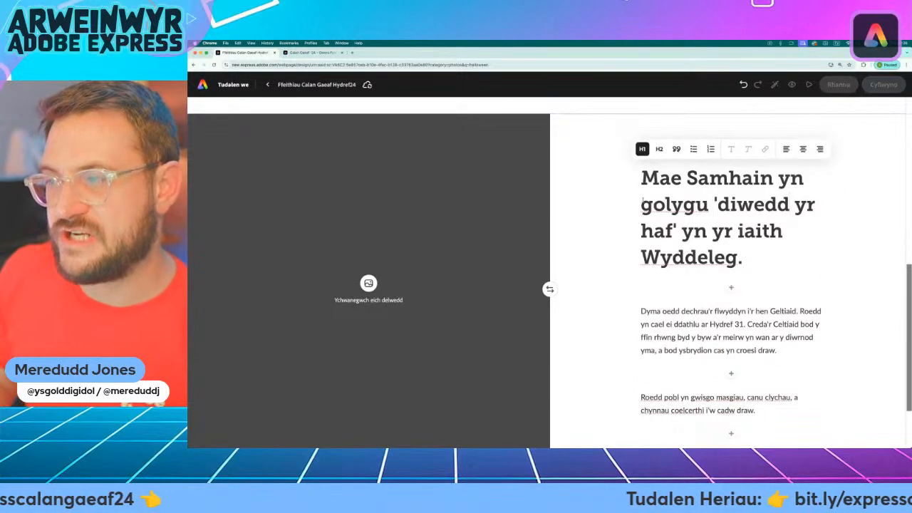
{"action": "left_click", "coordinate": [803, 149]}
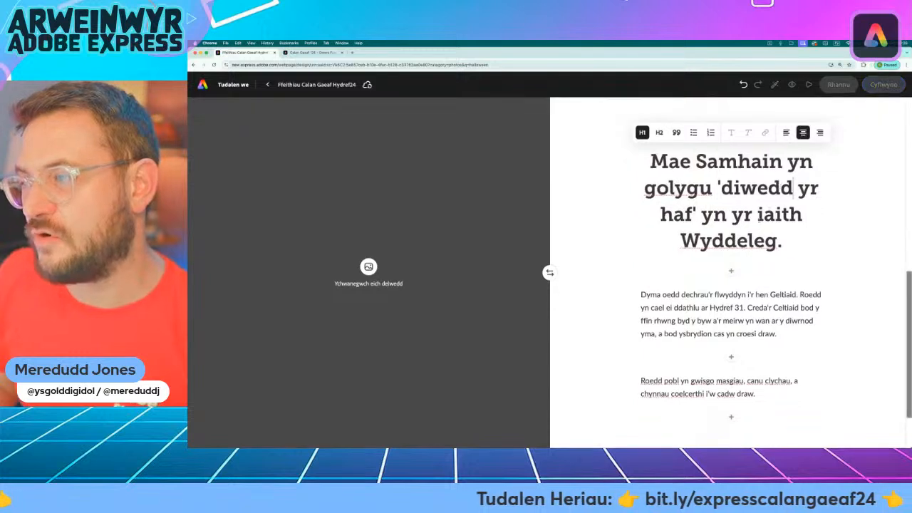
Step: Format the last Samhain paragraph, starting "Roedd pobl yn gwisgo masgiau", as an H2 heading
{"action": "scroll", "coordinate": [760, 219], "scroll_direction": "down", "scroll_amount": 1}
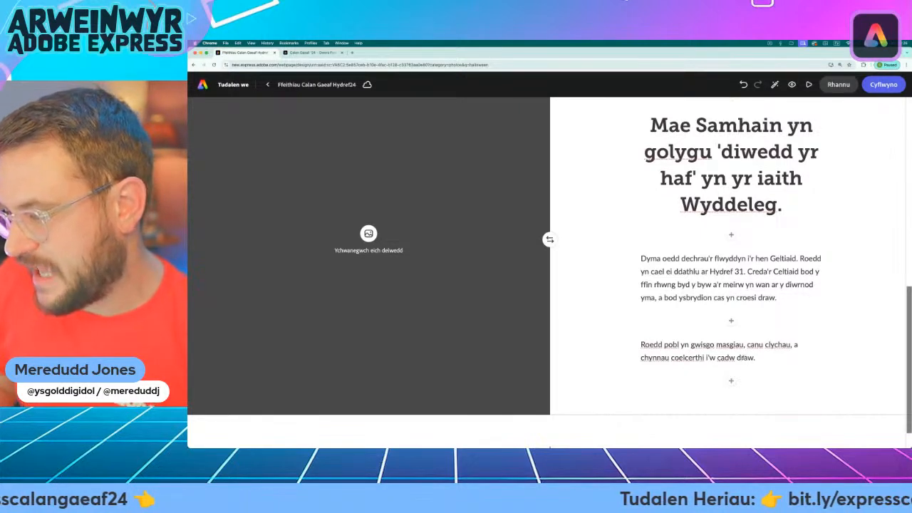
{"action": "left_click", "coordinate": [713, 351]}
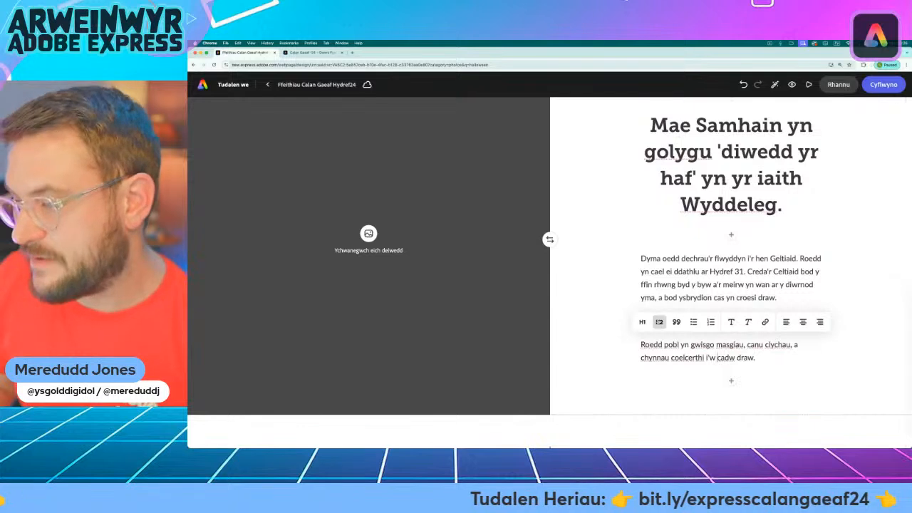
{"action": "left_click", "coordinate": [658, 321]}
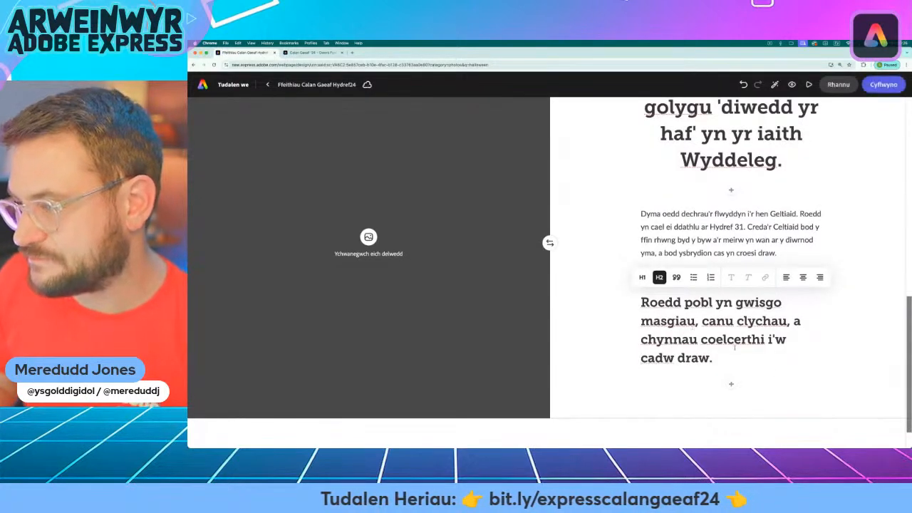
Step: Search the photos for "bonfire" and fill the Samhain split layout's empty grey half with the photo of the burning log pile
{"action": "scroll", "coordinate": [422, 287], "scroll_direction": "up", "scroll_amount": 1}
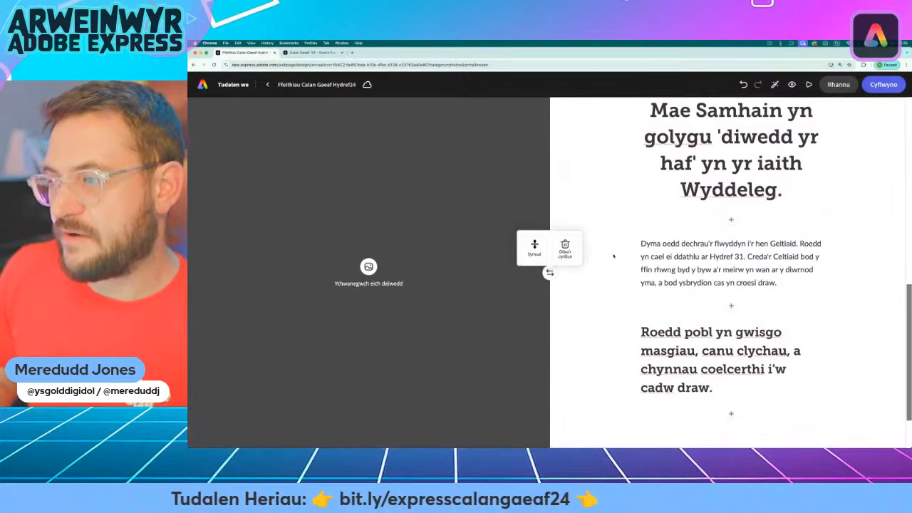
{"action": "left_click", "coordinate": [422, 287]}
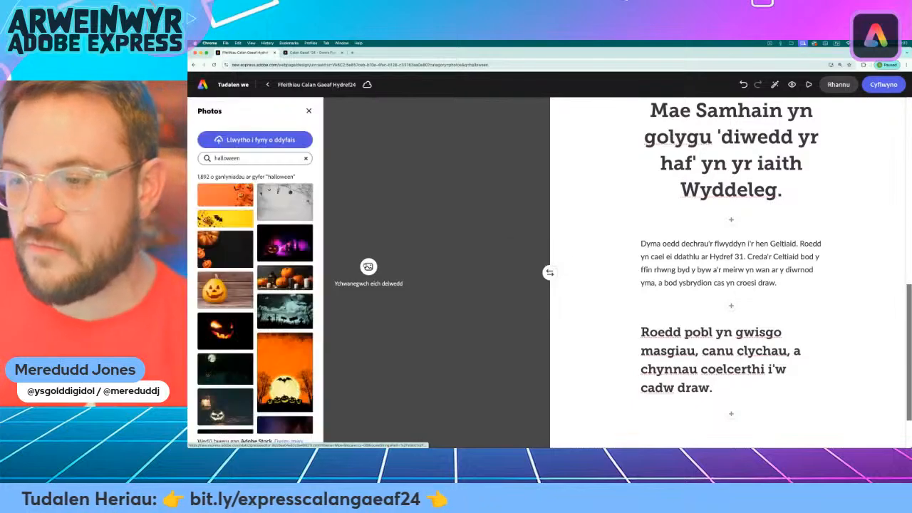
{"action": "left_click", "coordinate": [306, 159]}
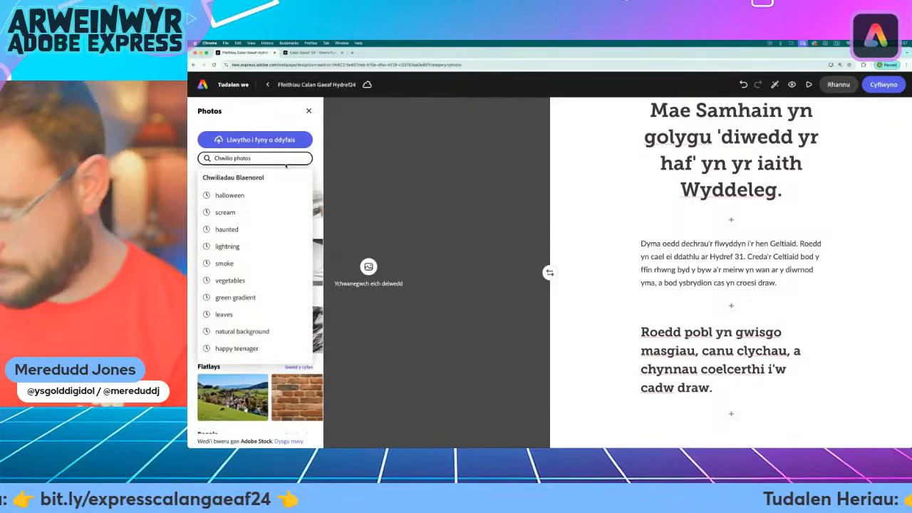
{"action": "type", "text": "bonfir"}
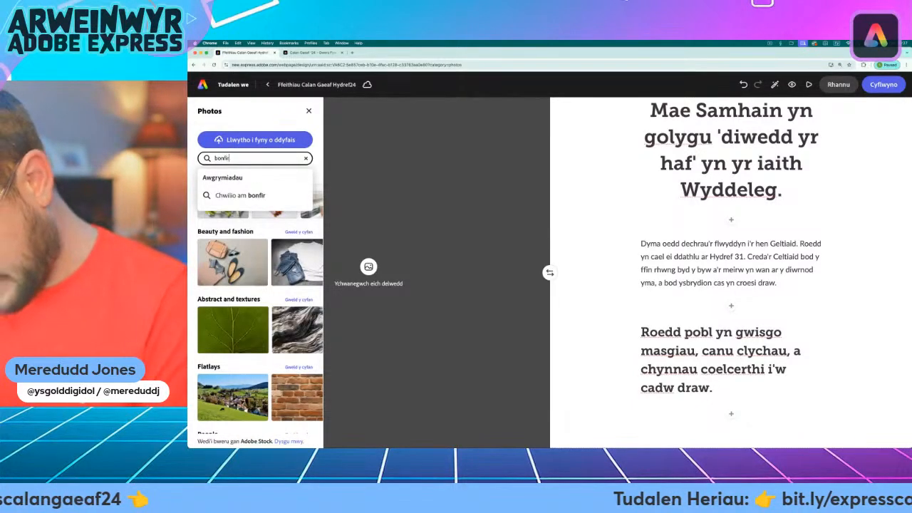
{"action": "type", "text": "e"}
{"action": "key", "text": "Return"}
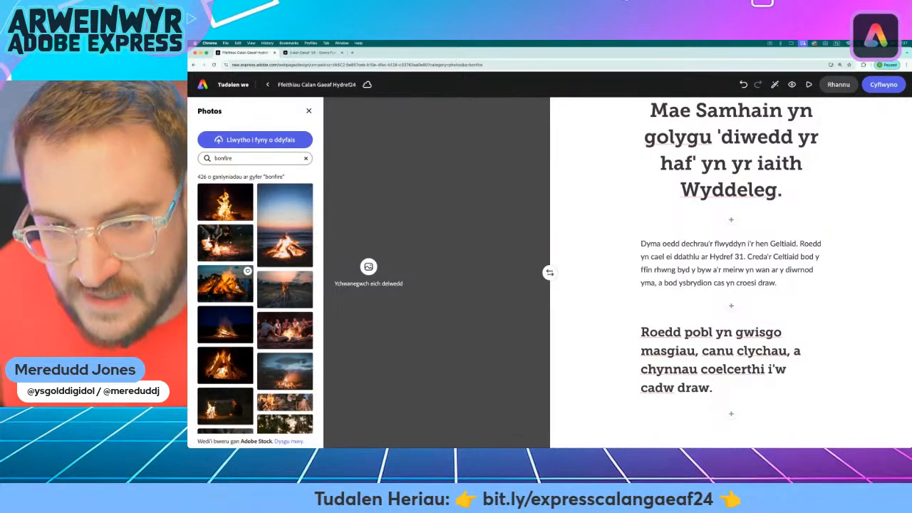
{"action": "left_click", "coordinate": [226, 283]}
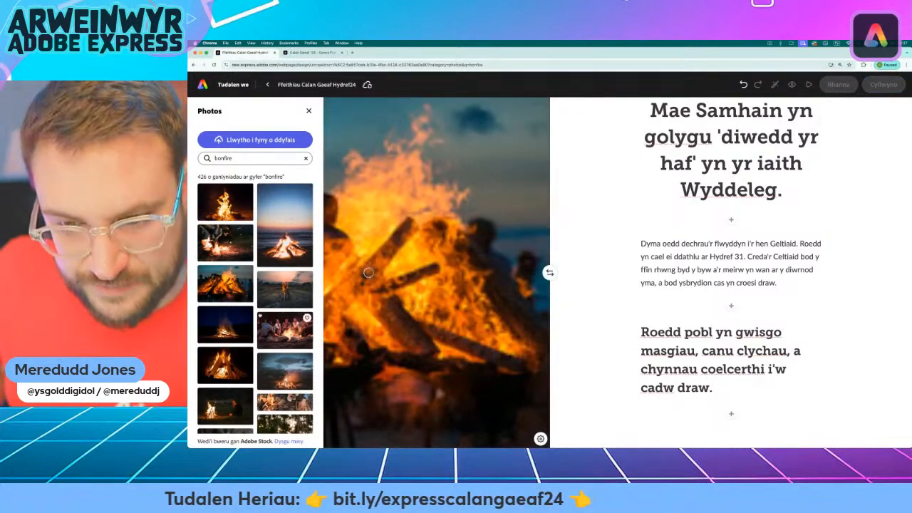
Step: Replace the bonfire photo with the upright close-up of a charred log in flames, and close the photo library
{"action": "scroll", "coordinate": [255, 303], "scroll_direction": "down", "scroll_amount": 5}
{"action": "scroll", "coordinate": [255, 302], "scroll_direction": "down", "scroll_amount": 3}
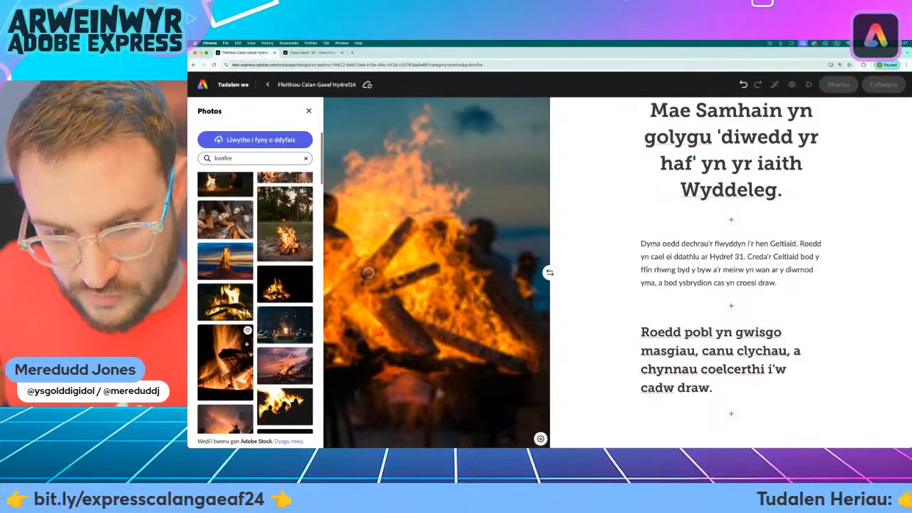
{"action": "left_click", "coordinate": [225, 361]}
{"action": "scroll", "coordinate": [285, 235], "scroll_direction": "down", "scroll_amount": 1}
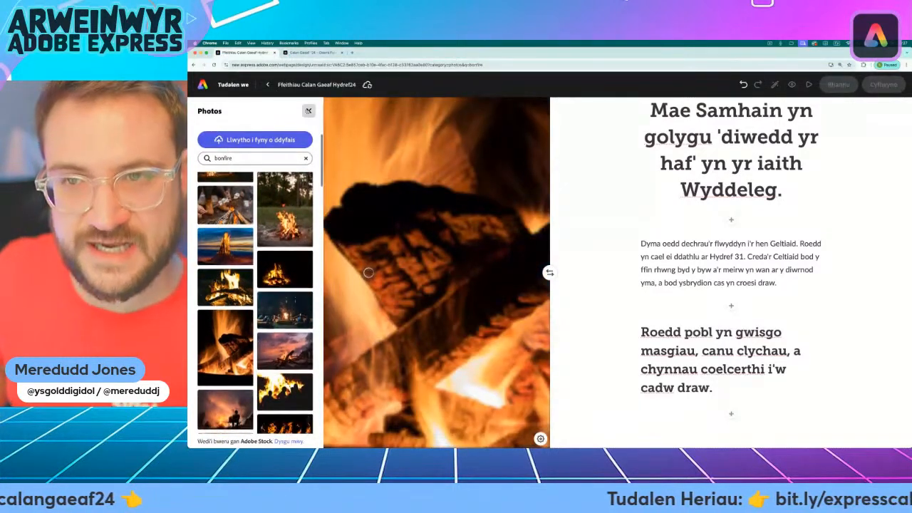
{"action": "left_click", "coordinate": [308, 111]}
Step: Add another split layout (Cynllun Hollti) below the Samhain section
{"action": "scroll", "coordinate": [824, 236], "scroll_direction": "up", "scroll_amount": 2}
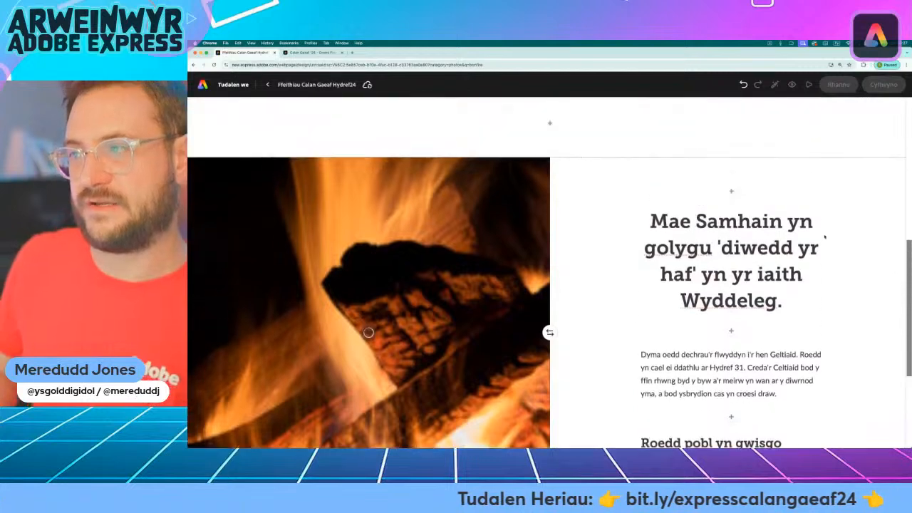
{"action": "scroll", "coordinate": [824, 237], "scroll_direction": "down", "scroll_amount": 3}
{"action": "scroll", "coordinate": [824, 236], "scroll_direction": "up", "scroll_amount": 2}
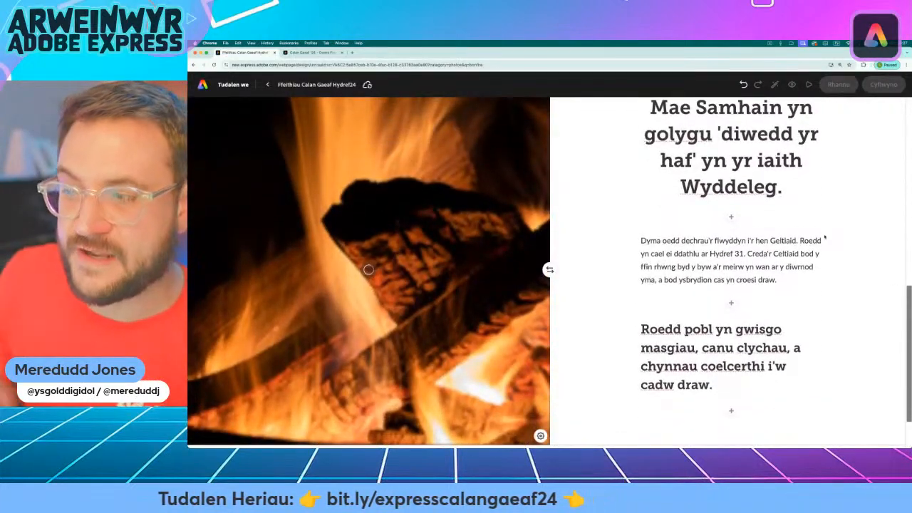
{"action": "scroll", "coordinate": [824, 236], "scroll_direction": "down", "scroll_amount": 2}
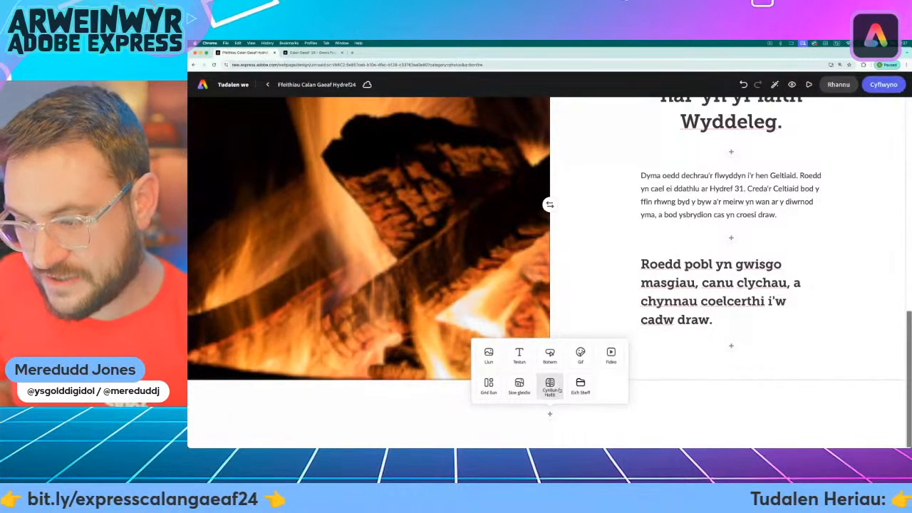
{"action": "left_click", "coordinate": [560, 390]}
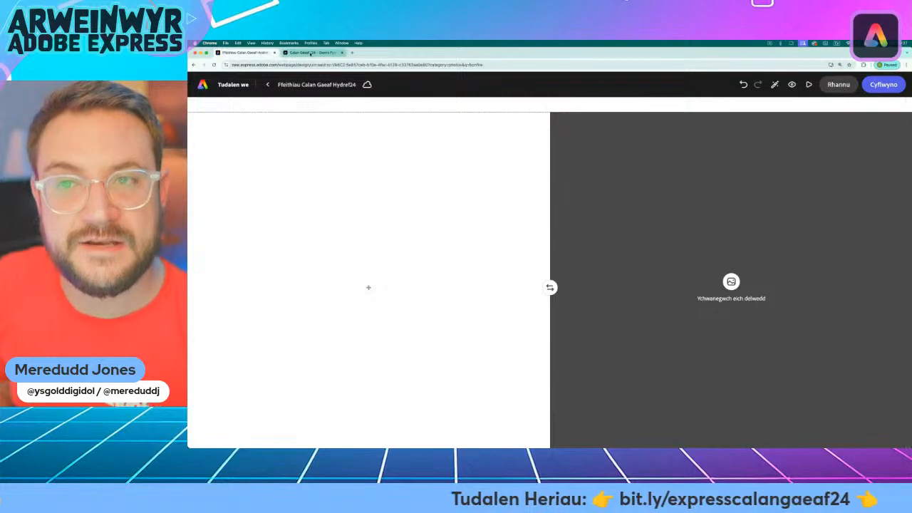
Step: Copy the "Yng Nghymru, ar Nos Calan Gaeaf" paragraph from the challenge page and paste it as text into the new split layout's white half
{"action": "left_click", "coordinate": [311, 53]}
{"action": "scroll", "coordinate": [726, 256], "scroll_direction": "down", "scroll_amount": 1}
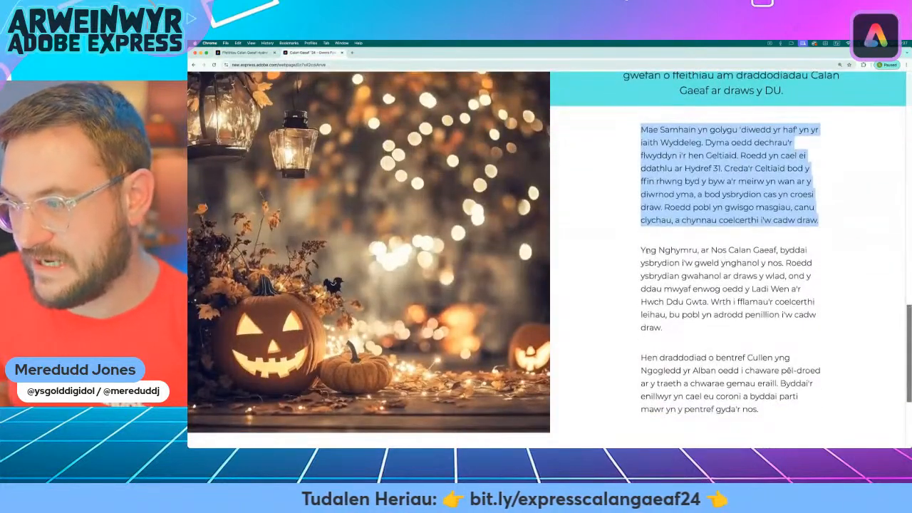
{"action": "left_click_drag", "start_coordinate": [643, 250], "coordinate": [697, 335]}
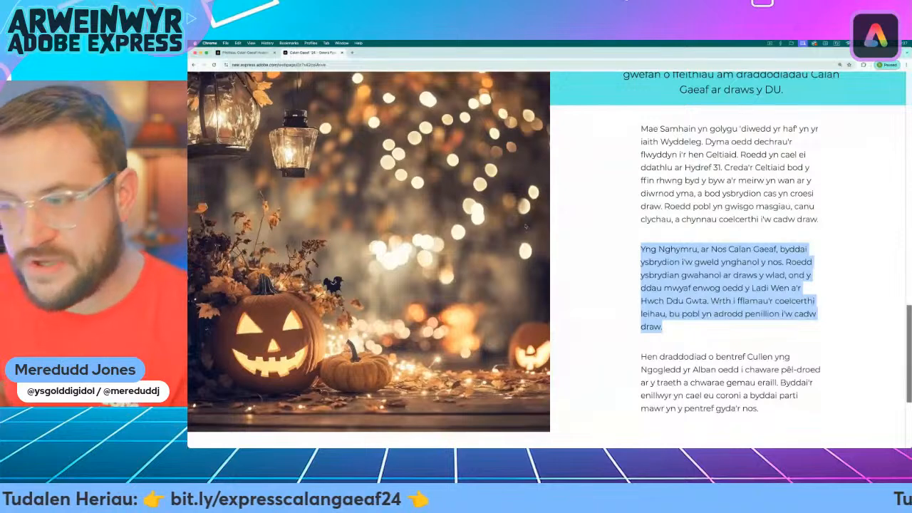
{"action": "left_click", "coordinate": [245, 53]}
{"action": "left_click", "coordinate": [368, 287]}
{"action": "left_click", "coordinate": [319, 258]}
{"action": "type", "text": "Yng Nghymru, ar Nos Calan Gaeaf, byddai ysbrydion i'w gweld ynghanol y nos. Roedd ysbrydion gwahanol ar draws y wlad, ond y ddau mwyaf enwog oedd y Ladi Wen a'r Hwch Ddu Gwta. Wrth i fflamau'r coelcerthi leihau, bu pobl yn adrodd penillion i'w cadw draw."}
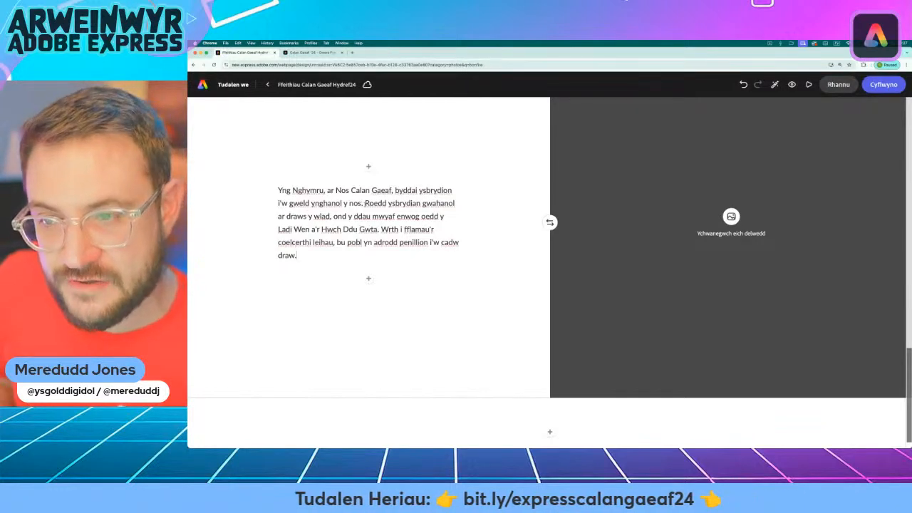
Step: Split the text into three paragraphs, breaking before "Roedd ysbrydion gwahanol" and before "Wrth i fflamau'r coelcerthi", and correct the spelling to "ysbrydion"
{"action": "left_click", "coordinate": [364, 203]}
{"action": "key", "text": "Return"}
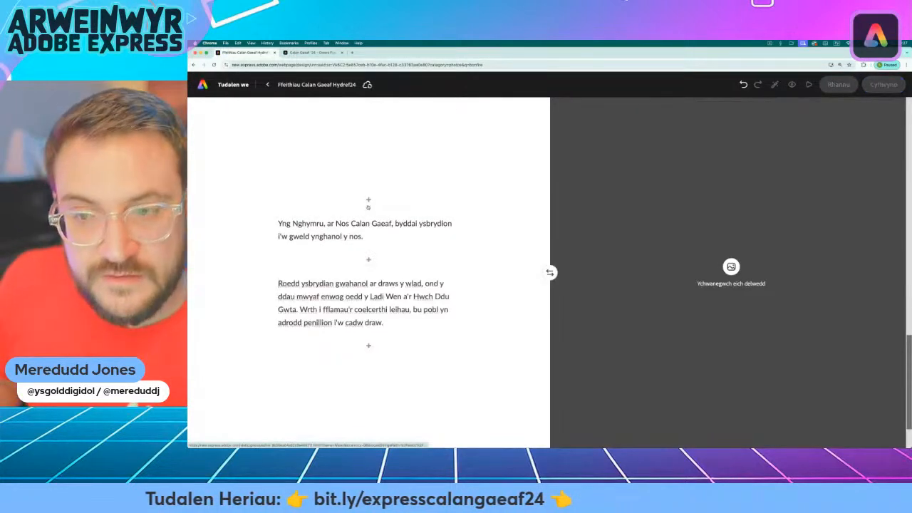
{"action": "left_click", "coordinate": [330, 284]}
{"action": "key", "text": "BackSpace"}
{"action": "type", "text": "o"}
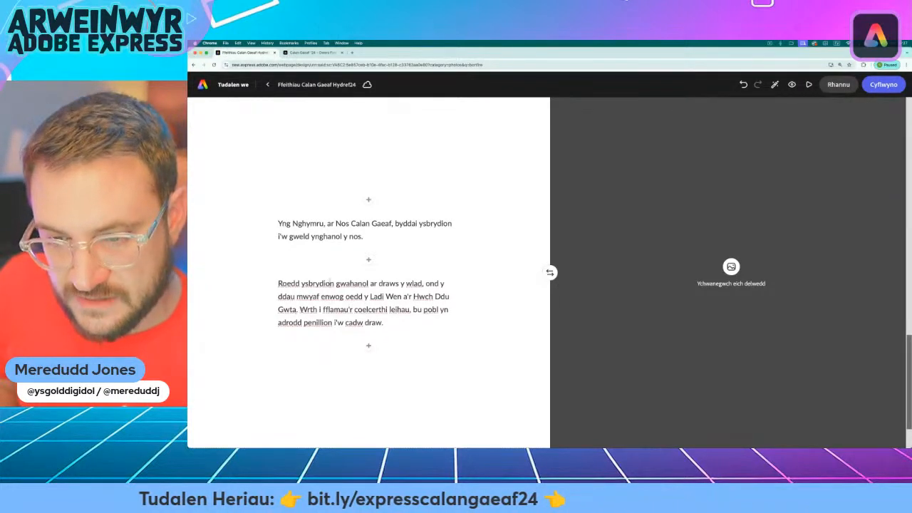
{"action": "left_click", "coordinate": [300, 309]}
{"action": "key", "text": "Return"}
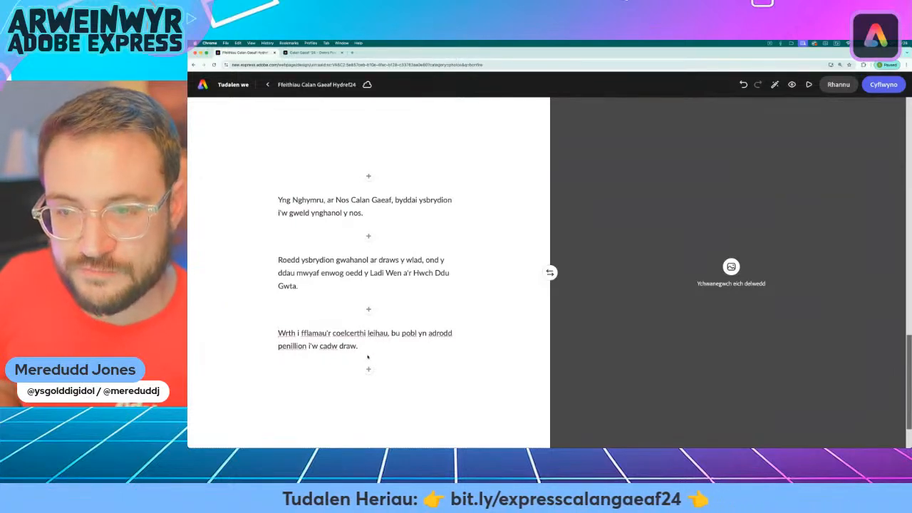
Step: Format the opening "Yng Nghymru" sentence as a centred H1 heading and the last paragraph, "Wrth i fflamau'r coelcerthi leihau", as an H2 heading
{"action": "left_click", "coordinate": [350, 200]}
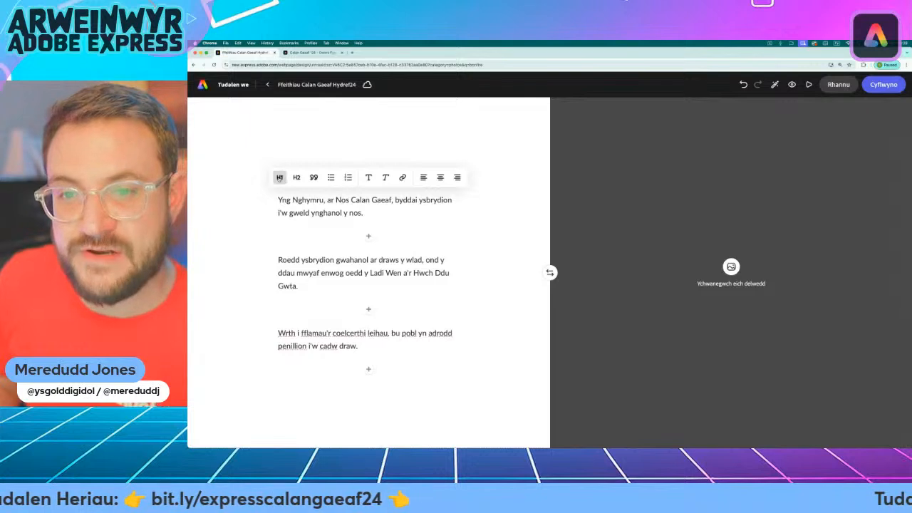
{"action": "left_click", "coordinate": [281, 177]}
{"action": "left_click", "coordinate": [440, 117]}
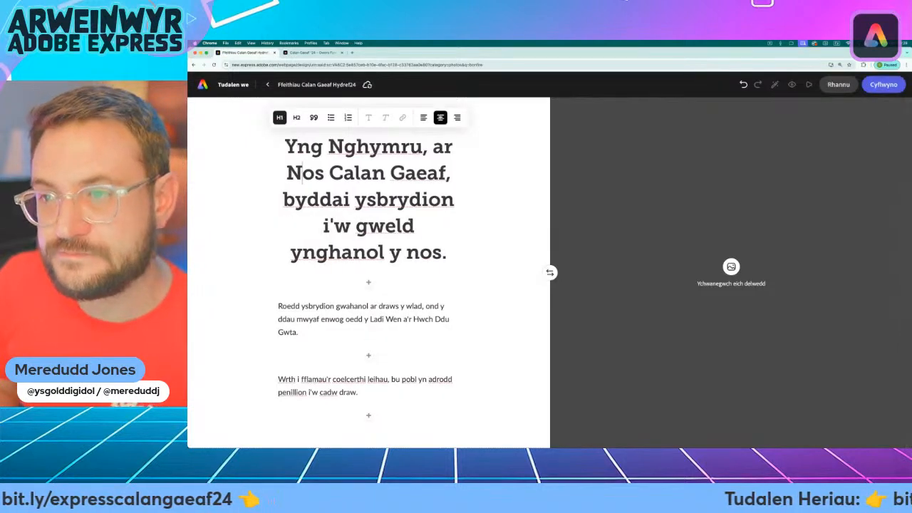
{"action": "left_click", "coordinate": [382, 376]}
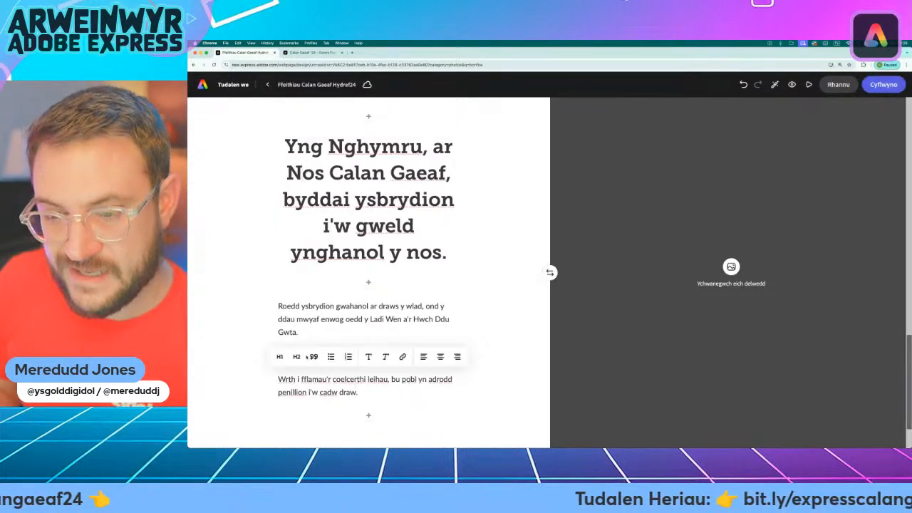
{"action": "left_click", "coordinate": [295, 354]}
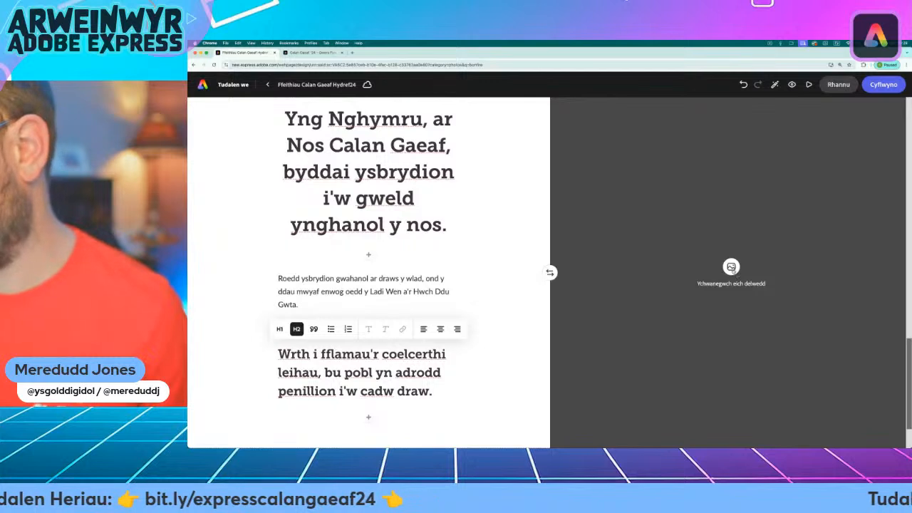
Step: Start adding an image to the new split layout's empty grey half and search the photos for "pig"
{"action": "left_click", "coordinate": [733, 270]}
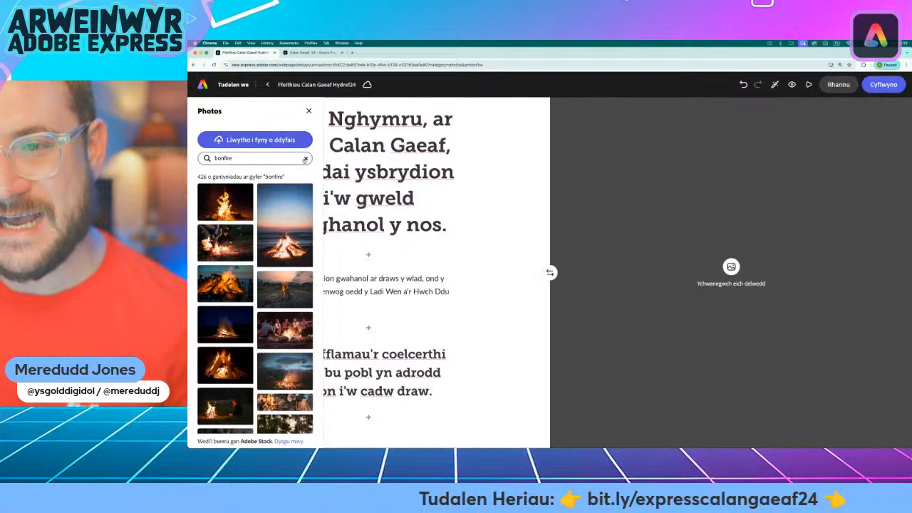
{"action": "left_click", "coordinate": [305, 158]}
{"action": "type", "text": "pig"}
{"action": "key", "text": "Return"}
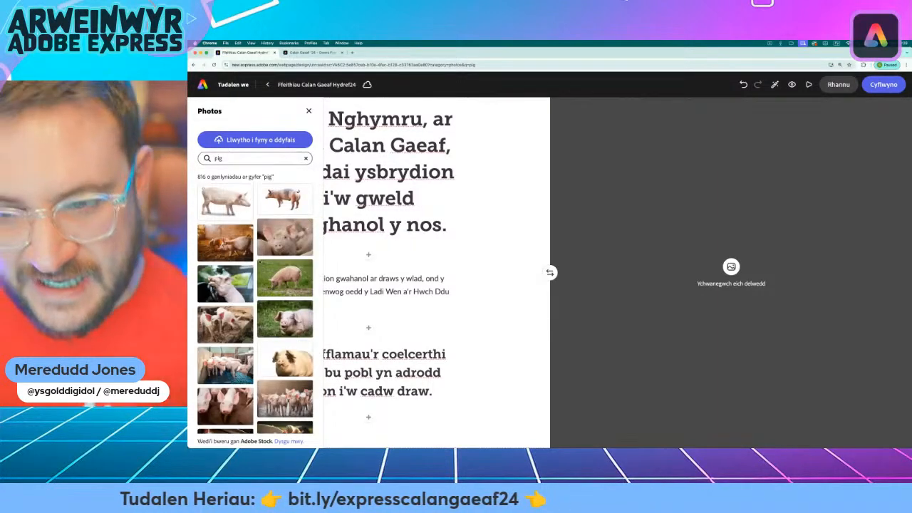
Step: Search the photos for "boar" instead and fill the grey half with the close-up of the tusked boar's face
{"action": "left_click", "coordinate": [306, 159]}
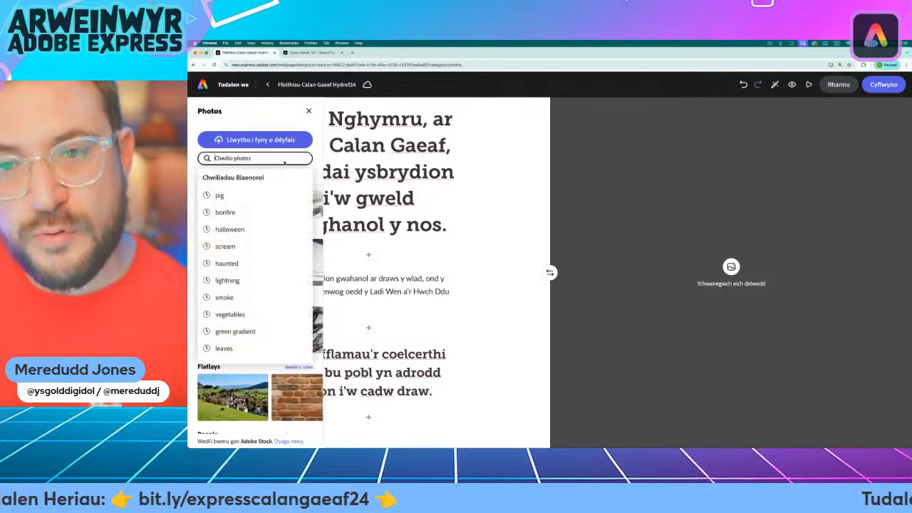
{"action": "type", "text": "b"}
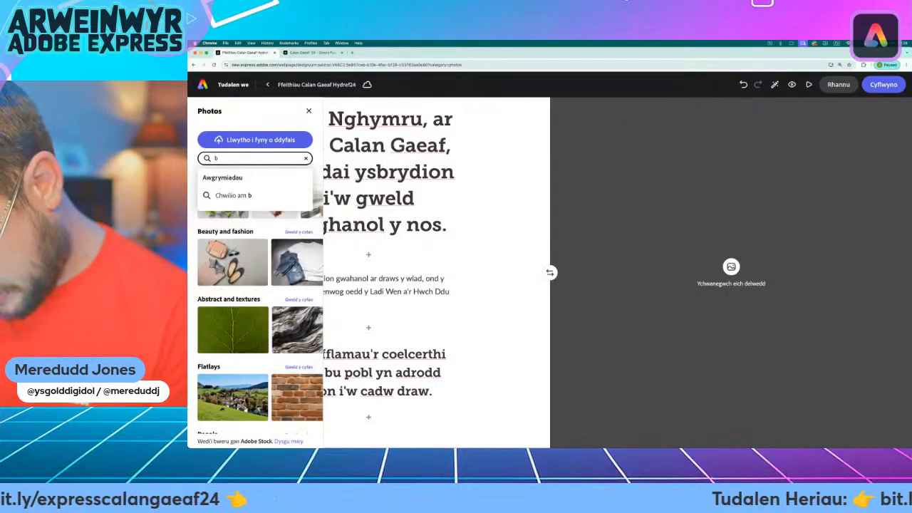
{"action": "type", "text": "oar"}
{"action": "key", "text": "Return"}
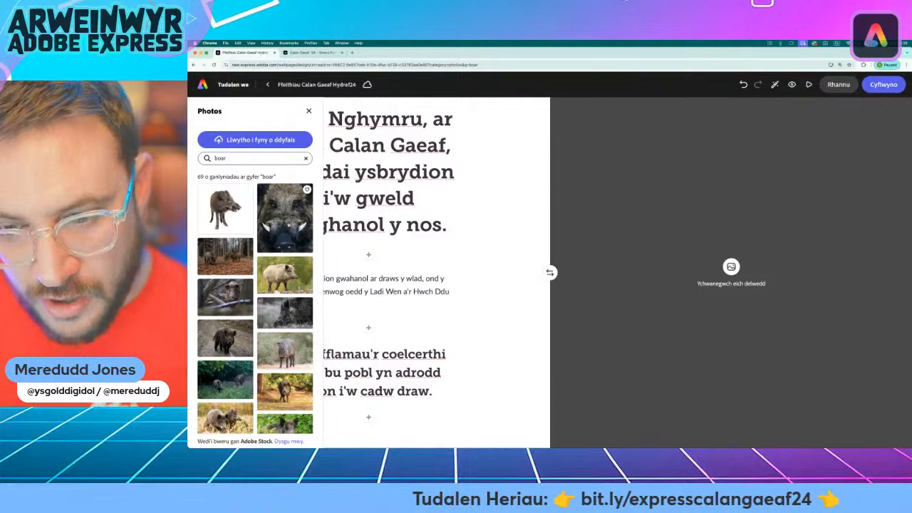
{"action": "left_click", "coordinate": [291, 225]}
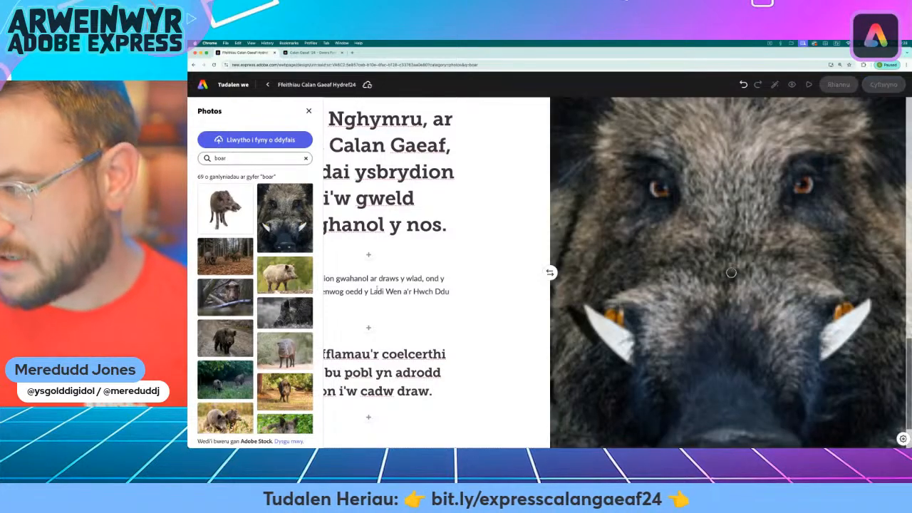
Step: Look through the rest of the "boar" photo results and close the photo library
{"action": "scroll", "coordinate": [255, 303], "scroll_direction": "down", "scroll_amount": 10}
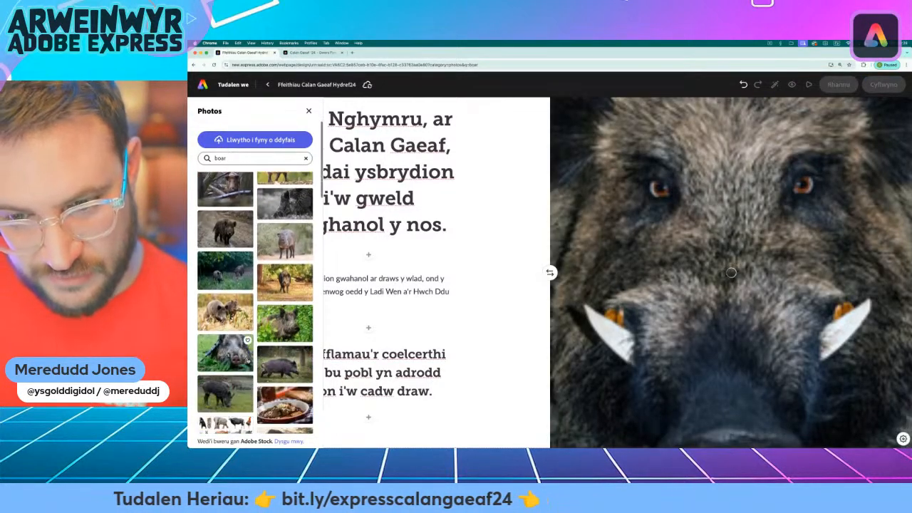
{"action": "scroll", "coordinate": [225, 342], "scroll_direction": "down", "scroll_amount": 15}
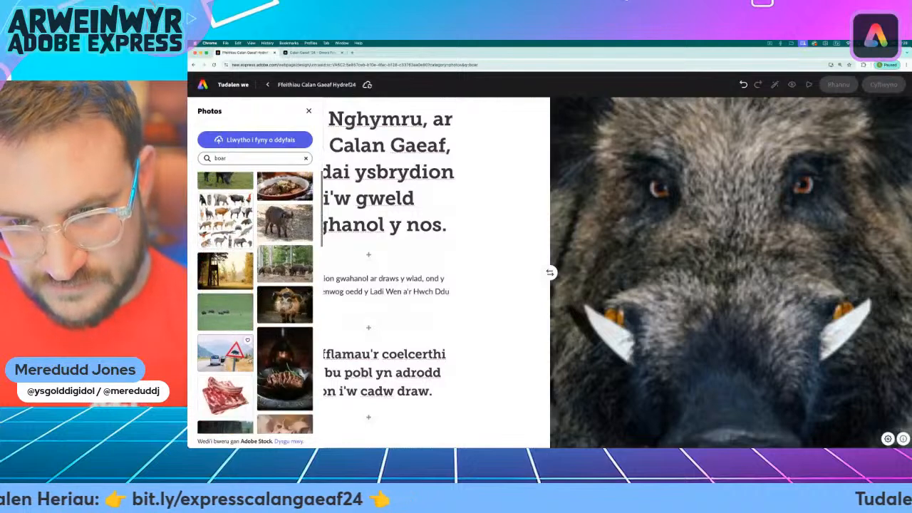
{"action": "scroll", "coordinate": [225, 340], "scroll_direction": "down", "scroll_amount": 5}
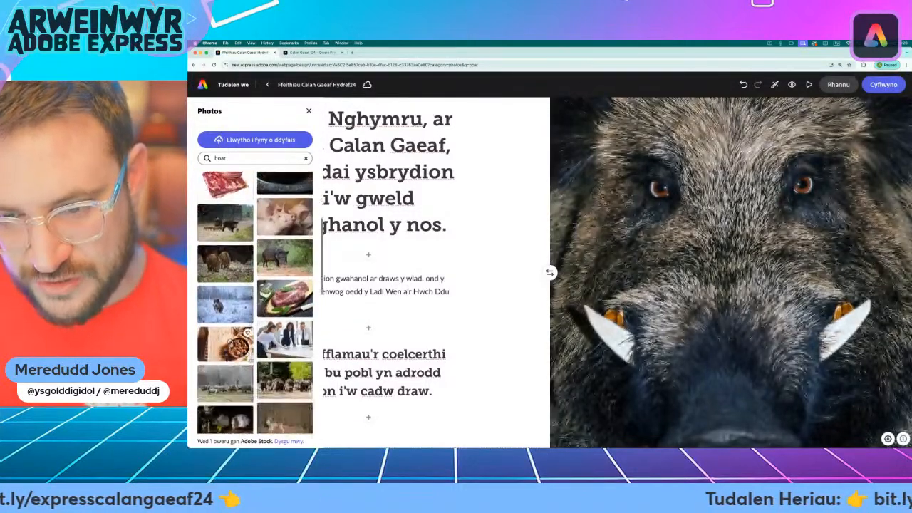
{"action": "scroll", "coordinate": [278, 310], "scroll_direction": "down", "scroll_amount": 10}
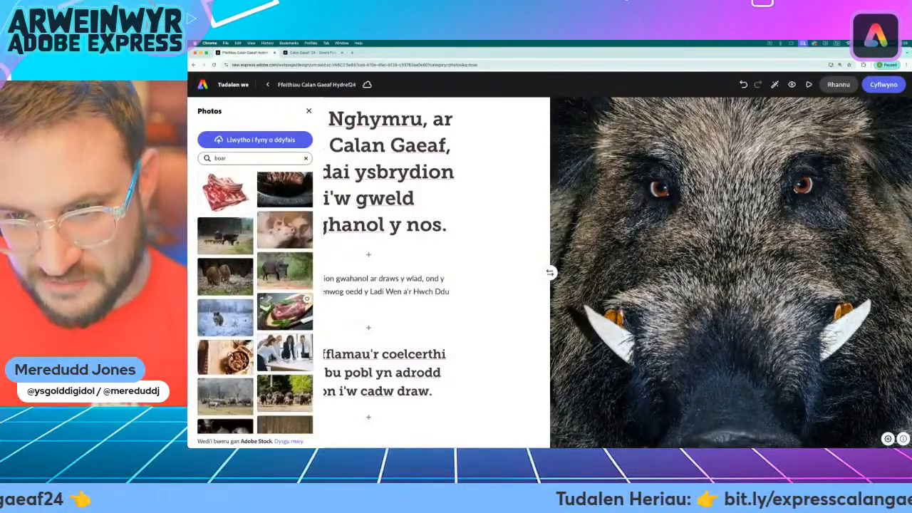
{"action": "scroll", "coordinate": [278, 311], "scroll_direction": "down", "scroll_amount": 5}
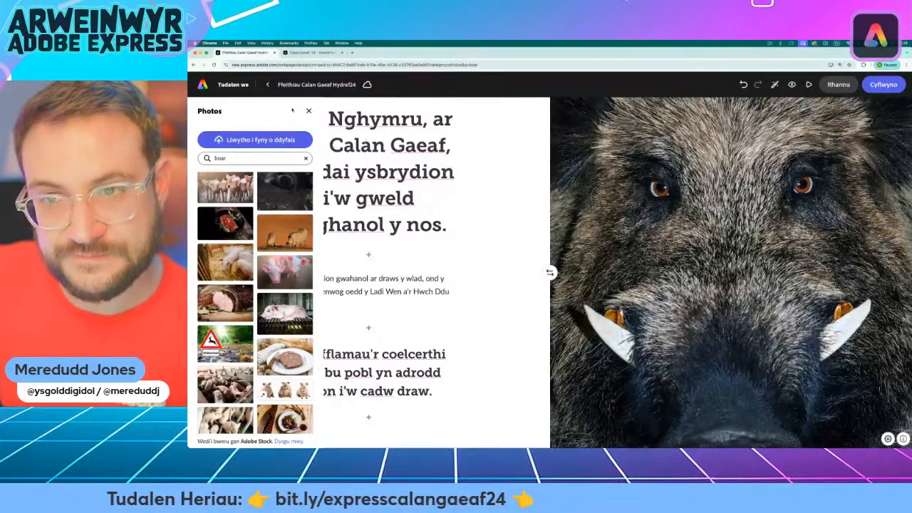
{"action": "left_click", "coordinate": [309, 111]}
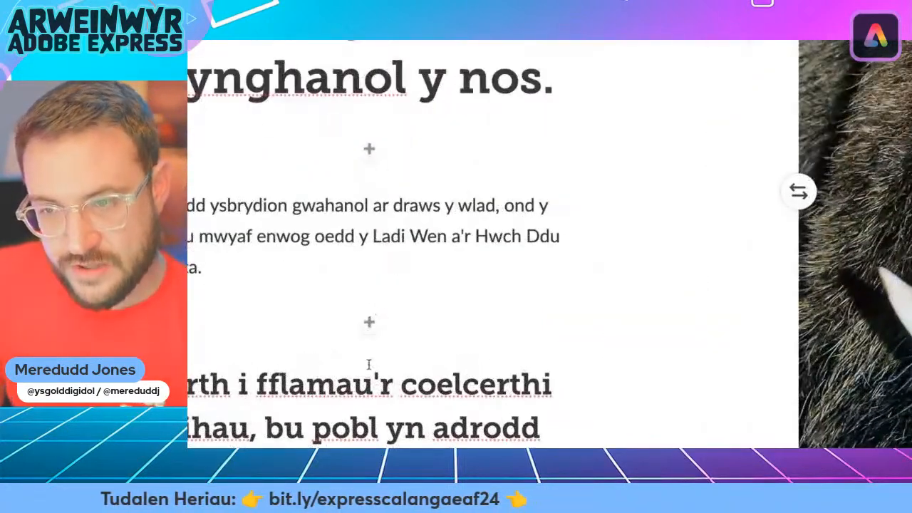
Step: Start adding an image between the "Roedd ysbrydion gwahanol" paragraph and the "Wrth i fflamau'r coelcerthi" heading, and search the photos for "ghost"
{"action": "left_click", "coordinate": [369, 326]}
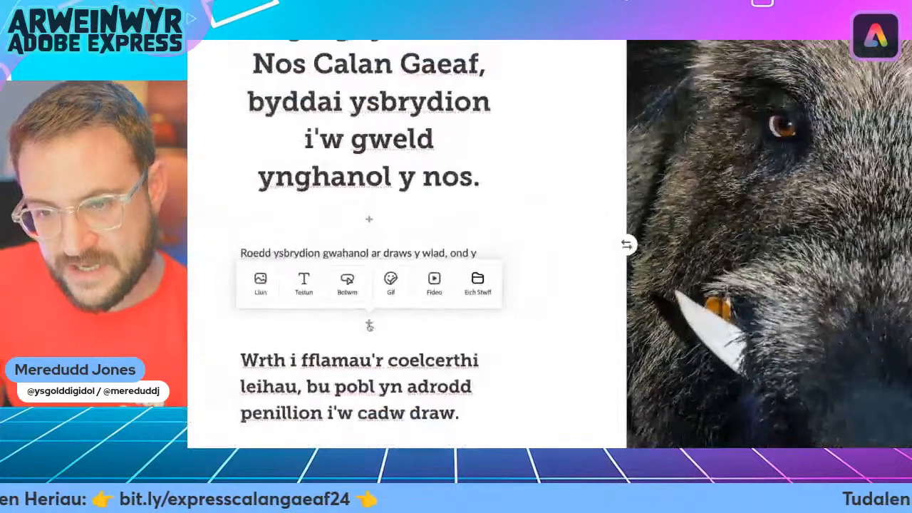
{"action": "left_click", "coordinate": [186, 250]}
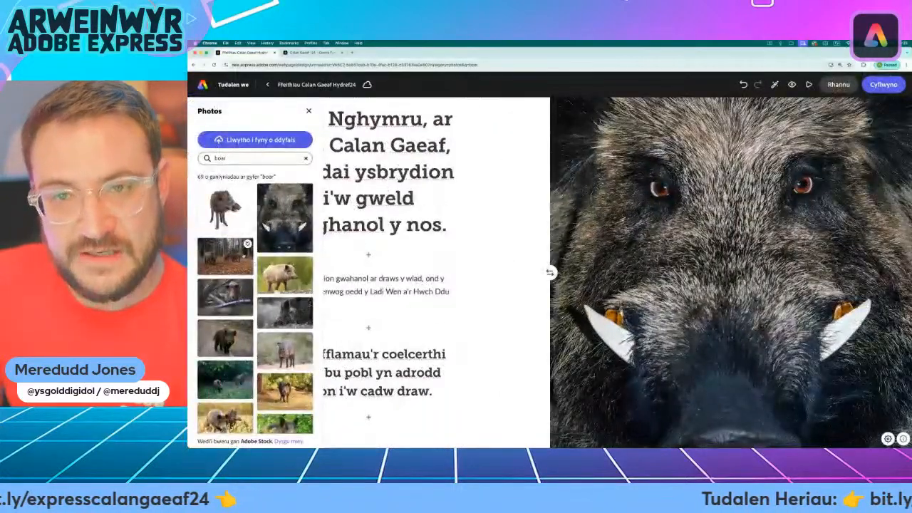
{"action": "left_click", "coordinate": [306, 159]}
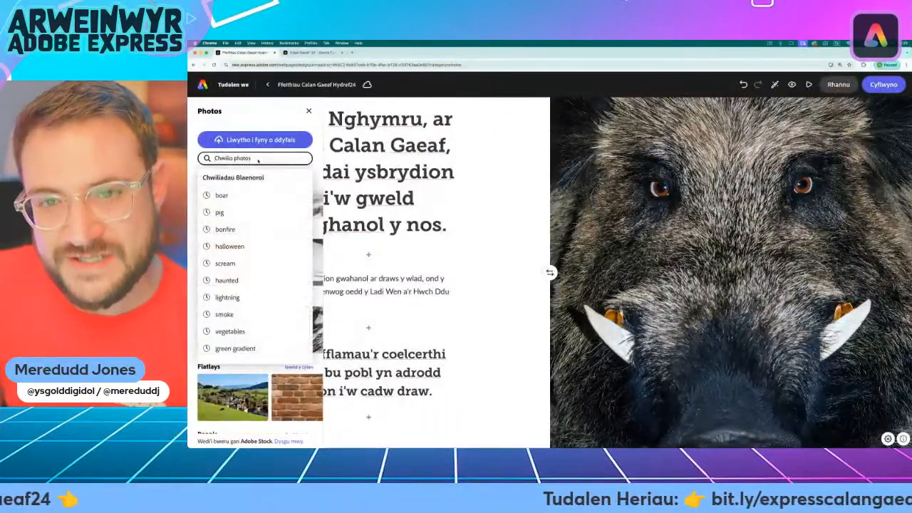
{"action": "left_click", "coordinate": [226, 158]}
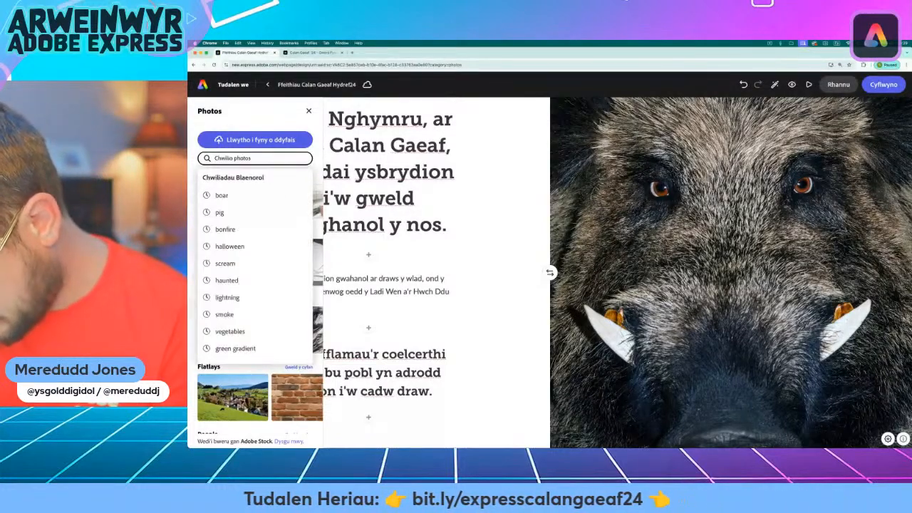
{"action": "type", "text": "gohs"}
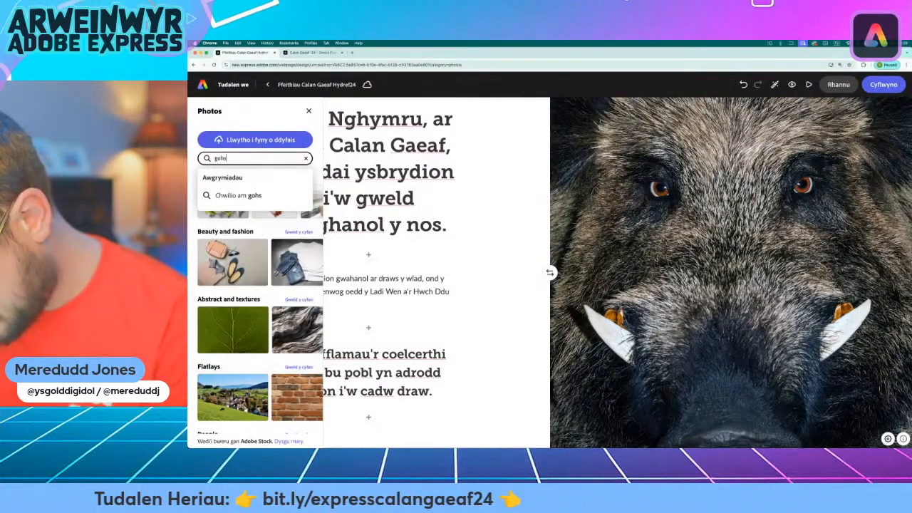
{"action": "type", "text": "t"}
{"action": "key", "text": "BackSpace"}
{"action": "key", "text": "BackSpace"}
{"action": "key", "text": "BackSpace"}
{"action": "key", "text": "BackSpace"}
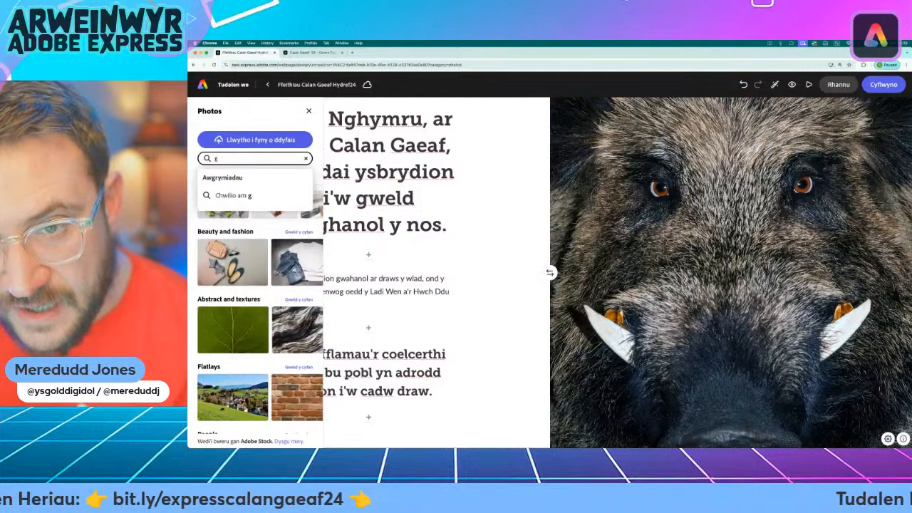
{"action": "type", "text": "host"}
{"action": "key", "text": "Return"}
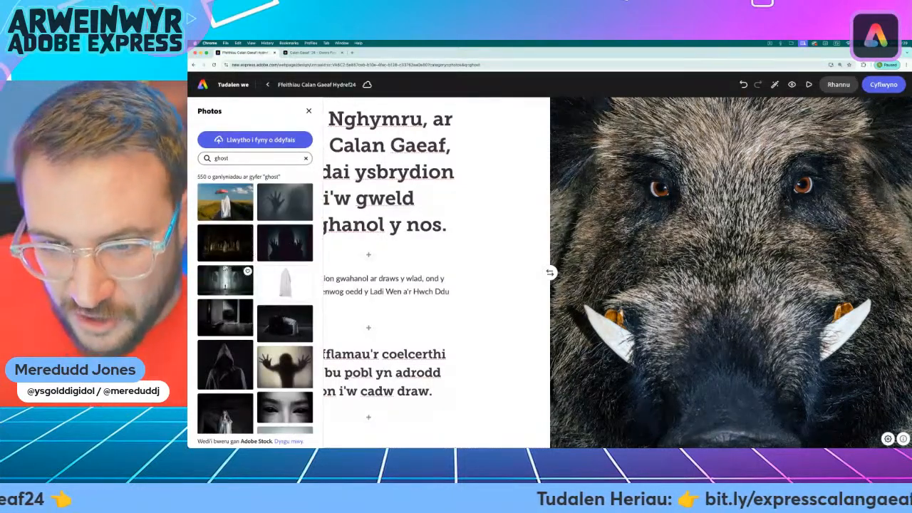
Step: Insert the blue-toned photo of the dark-haired figure in white on a misty road from the ghost results
{"action": "scroll", "coordinate": [254, 306], "scroll_direction": "down", "scroll_amount": 10}
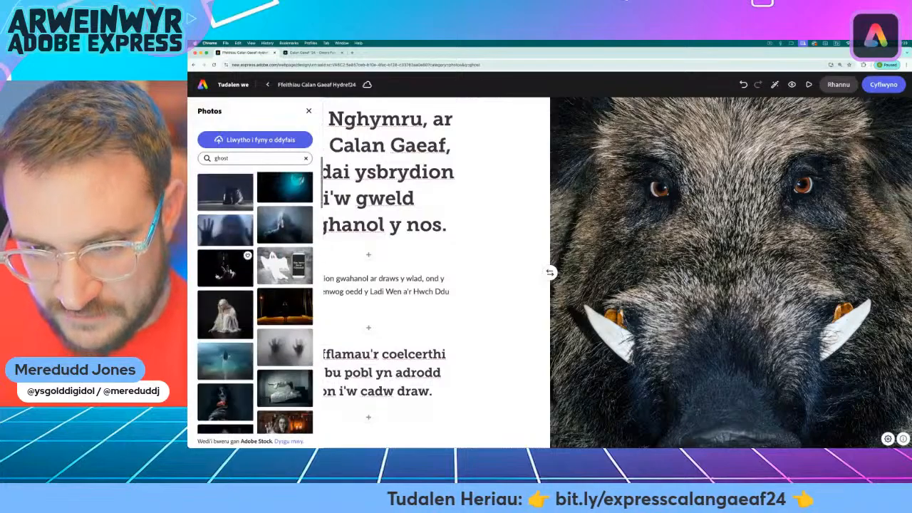
{"action": "scroll", "coordinate": [217, 293], "scroll_direction": "down", "scroll_amount": 1}
{"action": "scroll", "coordinate": [223, 262], "scroll_direction": "down", "scroll_amount": 1}
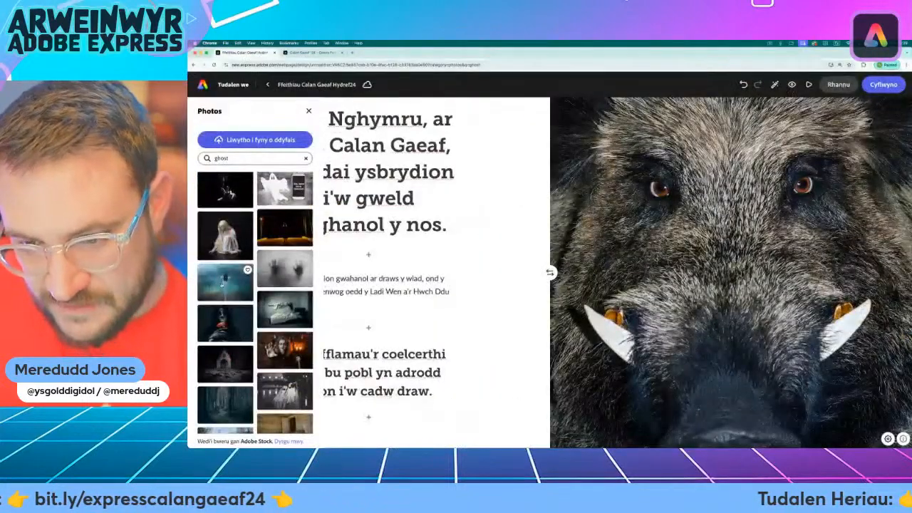
{"action": "left_click", "coordinate": [211, 291]}
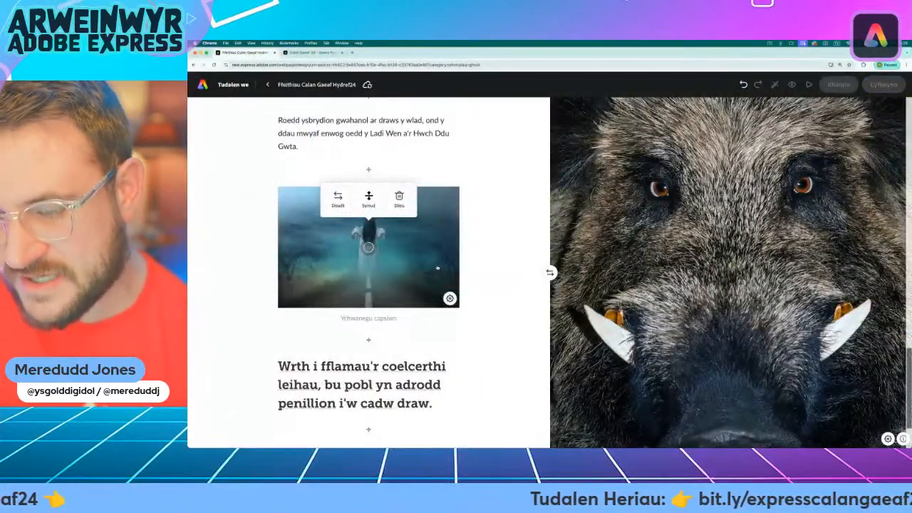
{"action": "scroll", "coordinate": [491, 288], "scroll_direction": "up", "scroll_amount": 2}
{"action": "scroll", "coordinate": [494, 288], "scroll_direction": "down", "scroll_amount": 4}
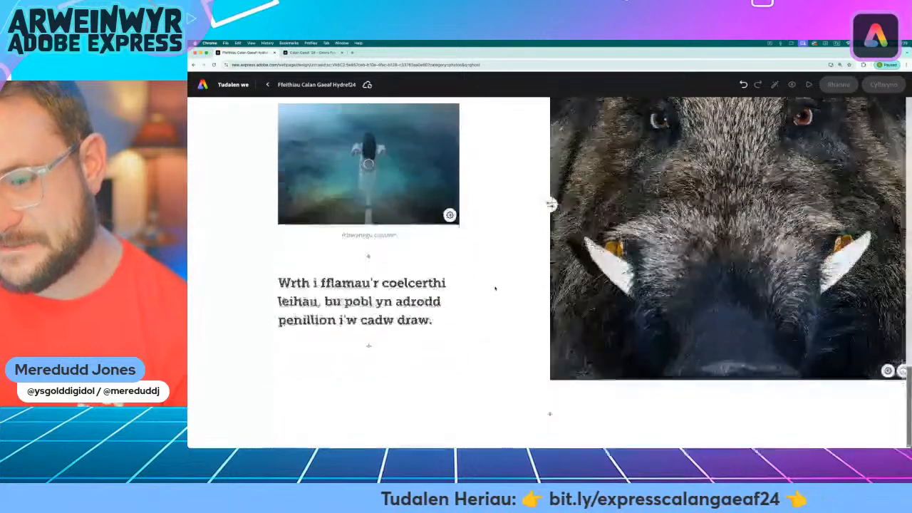
{"action": "scroll", "coordinate": [452, 274], "scroll_direction": "up", "scroll_amount": 3}
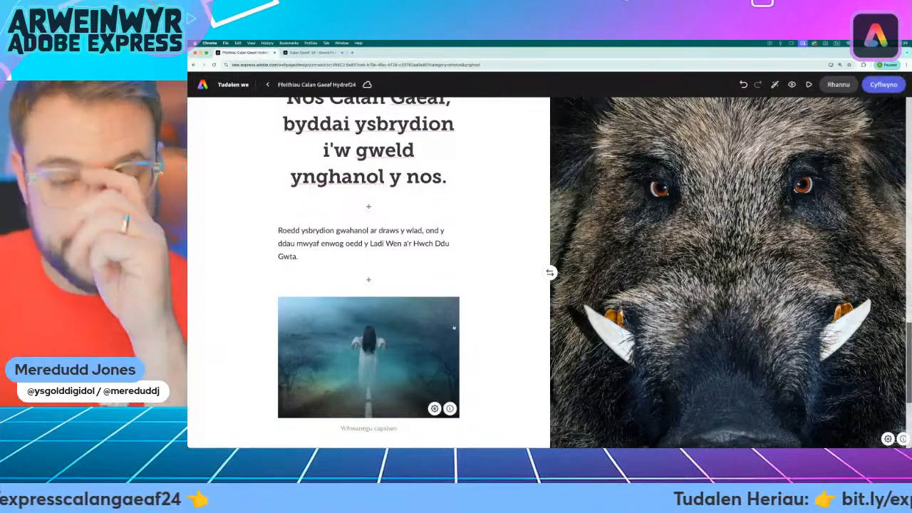
Step: Add a new split layout below the boar section and copy the "Hen draddodiad o bentref Cullen" paragraph from the challenge page
{"action": "scroll", "coordinate": [456, 329], "scroll_direction": "down", "scroll_amount": 3}
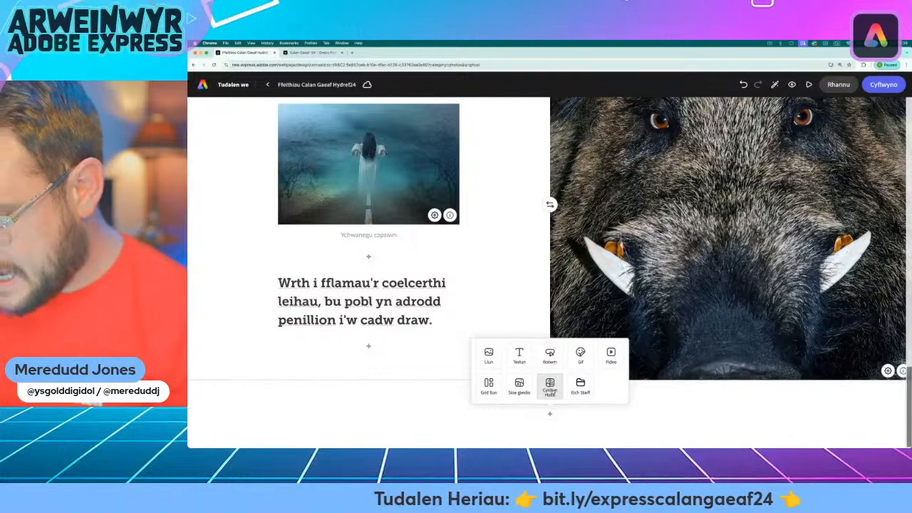
{"action": "left_click", "coordinate": [556, 385]}
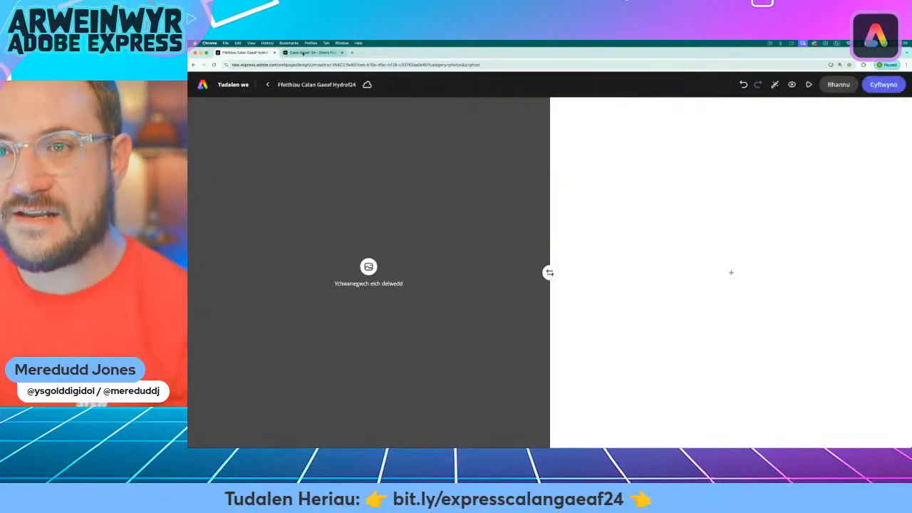
{"action": "left_click", "coordinate": [305, 53]}
{"action": "scroll", "coordinate": [711, 291], "scroll_direction": "down", "scroll_amount": 1}
{"action": "scroll", "coordinate": [710, 291], "scroll_direction": "down", "scroll_amount": 3}
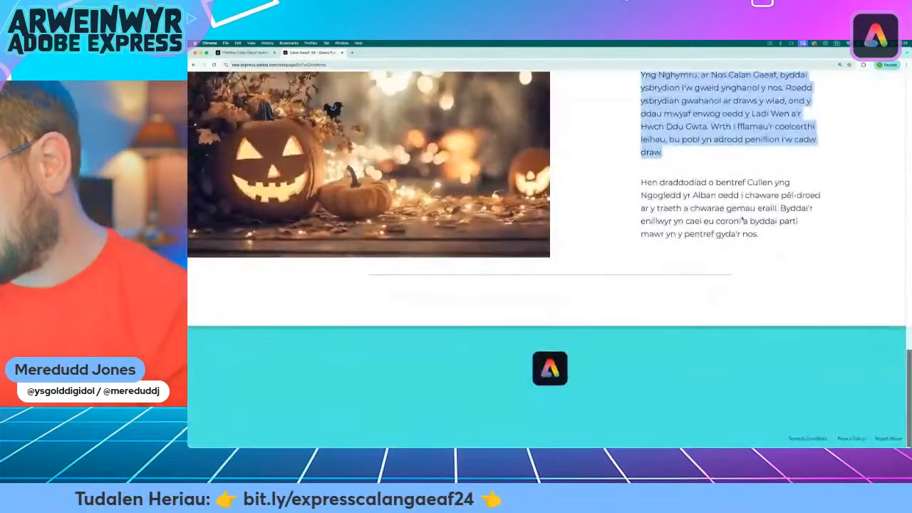
{"action": "left_click_drag", "start_coordinate": [640, 182], "coordinate": [782, 232]}
{"action": "key", "text": "super+c"}
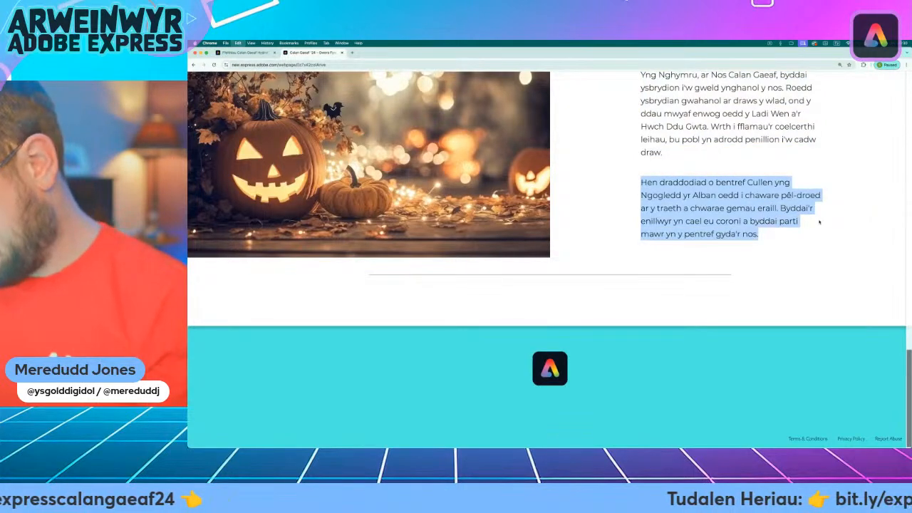
Step: Return to the Ffeithiau Calan Gaeaf Hydref24 page and paste the copied paragraph as text into the new layout's white half
{"action": "left_click", "coordinate": [256, 53]}
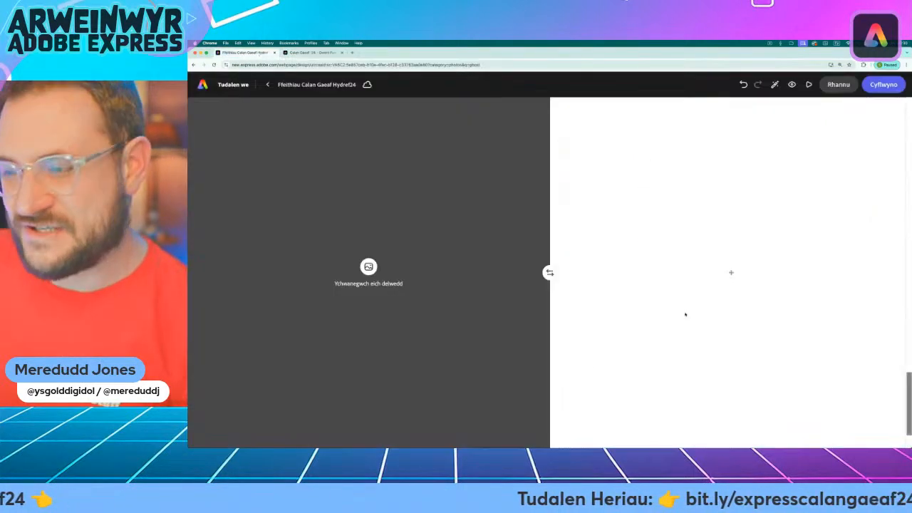
{"action": "left_click", "coordinate": [731, 272]}
{"action": "left_click", "coordinate": [685, 244]}
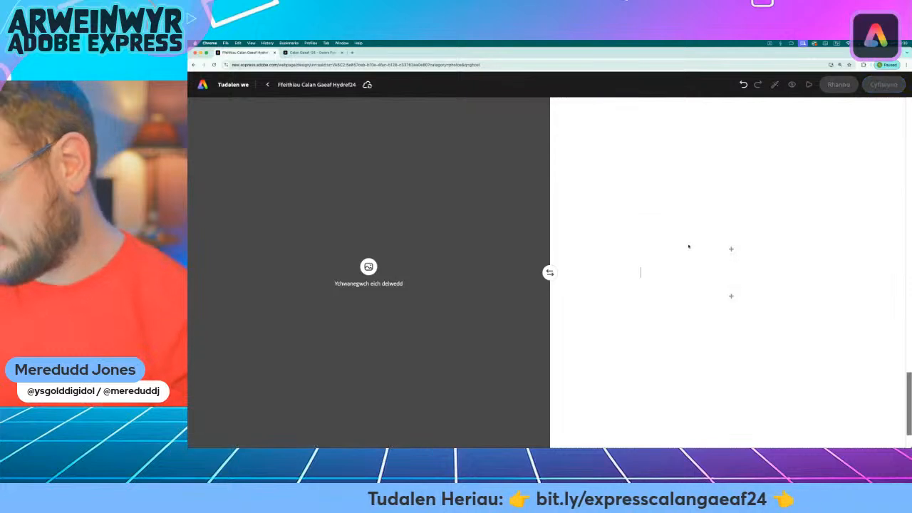
{"action": "key", "text": "super+v"}
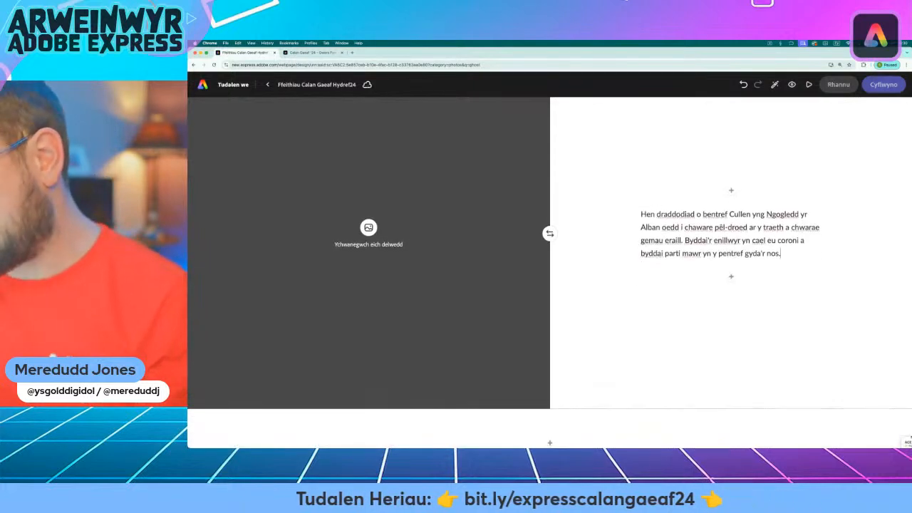
Step: Correct the misspelt word before "pêl-droed" to "chwarae" and format the paragraph as an H2 heading
{"action": "left_click", "coordinate": [703, 228]}
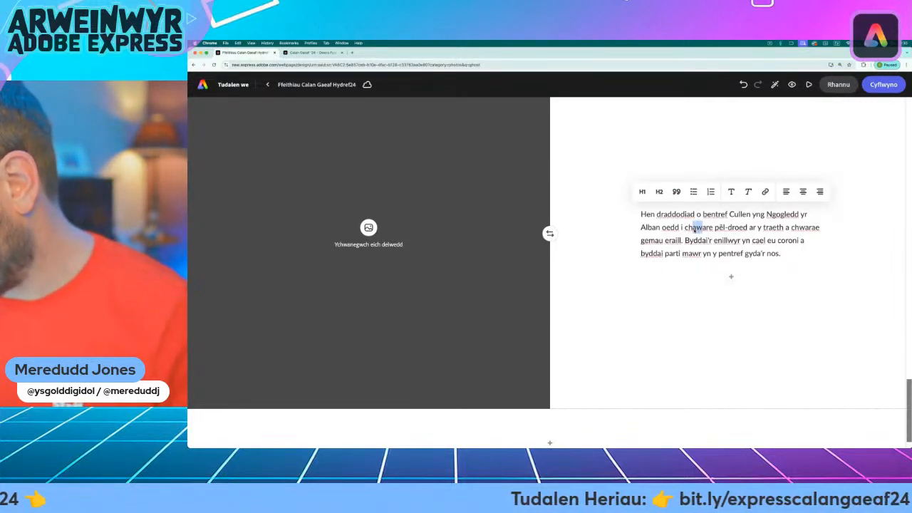
{"action": "type", "text": "wa"}
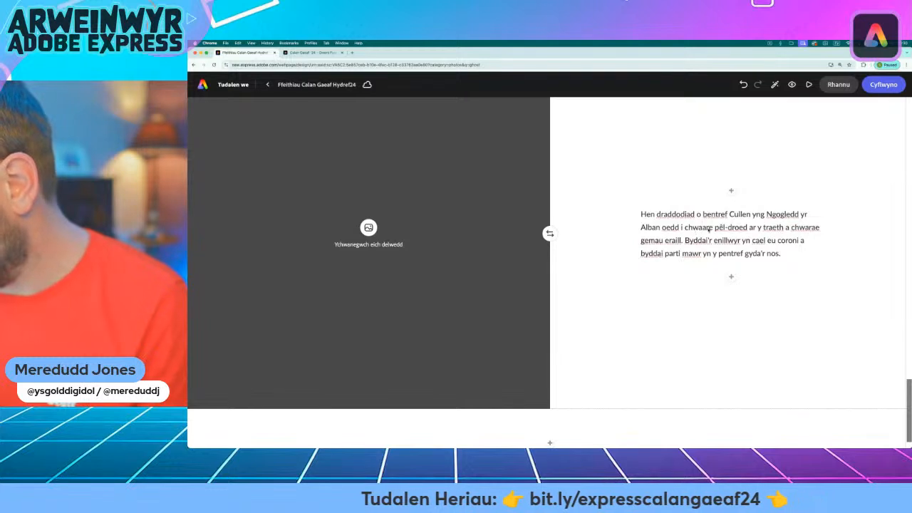
{"action": "key", "text": "BackSpace"}
{"action": "left_click", "coordinate": [705, 227]}
{"action": "type", "text": "a"}
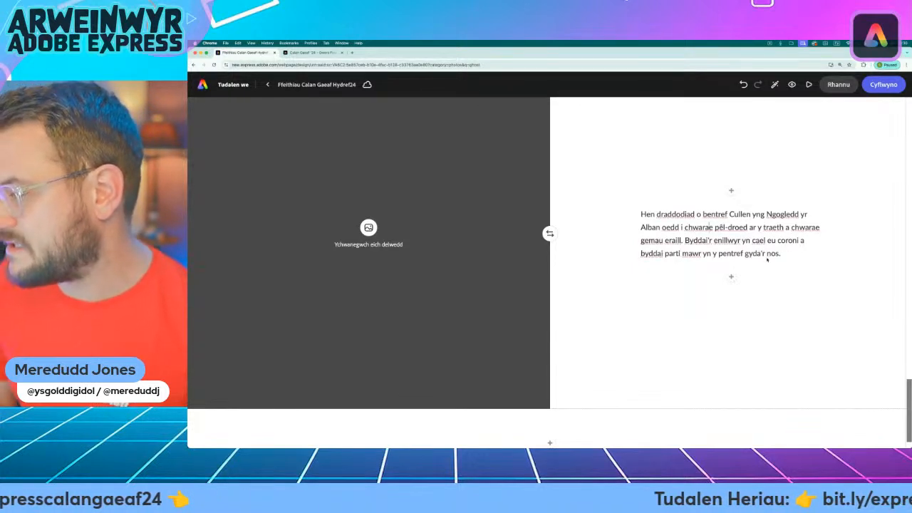
{"action": "left_click", "coordinate": [741, 219]}
{"action": "left_click", "coordinate": [659, 183]}
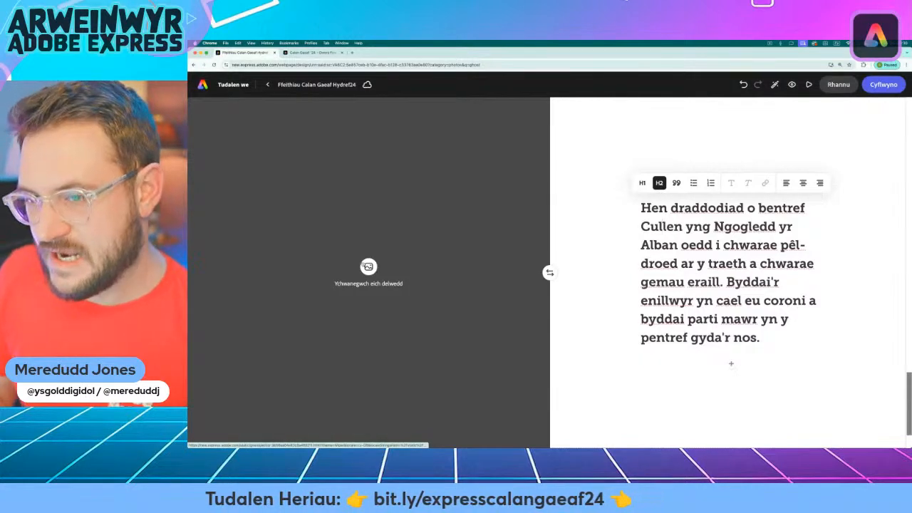
Step: Start adding an image to the split layout's empty grey half and search the photos for "soccer"
{"action": "left_click", "coordinate": [369, 267]}
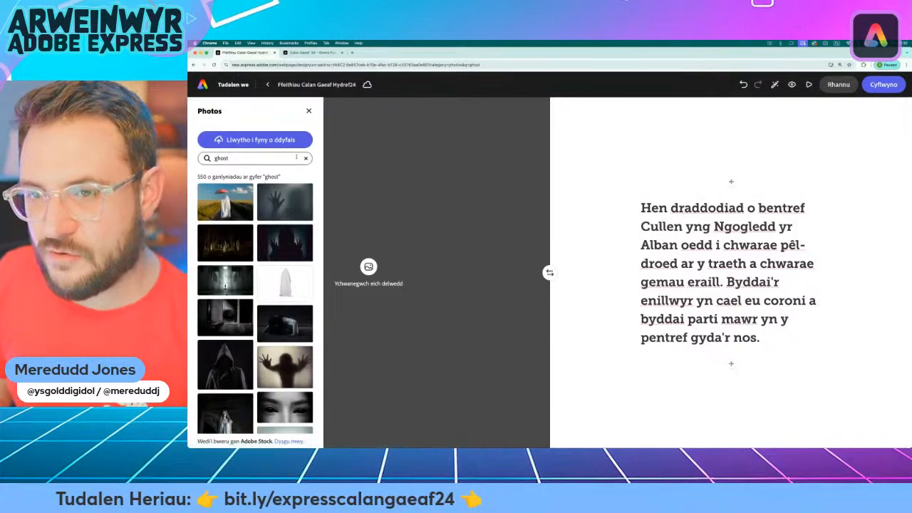
{"action": "left_click", "coordinate": [306, 158]}
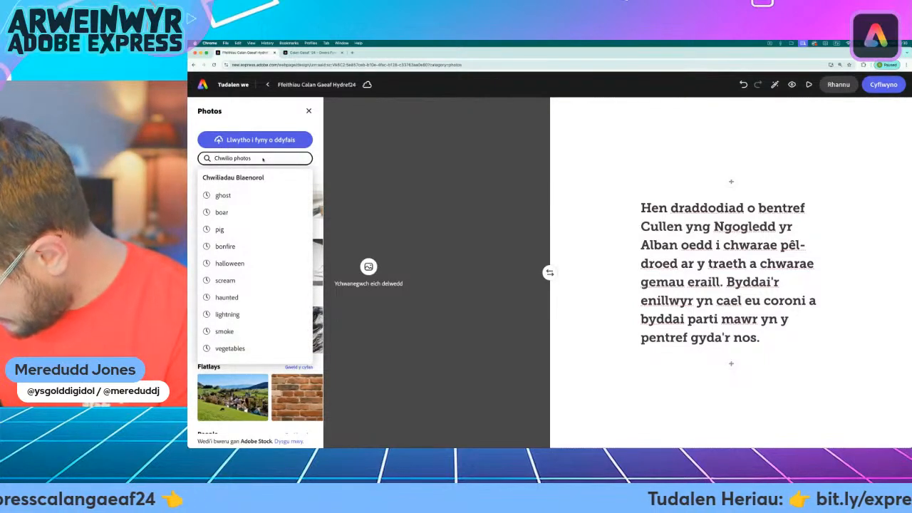
{"action": "type", "text": "soccer"}
{"action": "key", "text": "Return"}
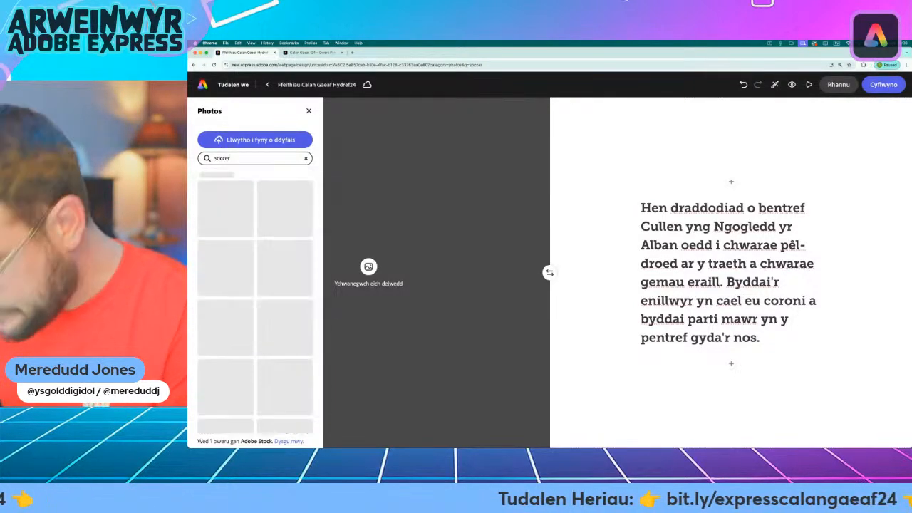
{"action": "scroll", "coordinate": [256, 213], "scroll_direction": "down", "scroll_amount": 3}
Step: Search the photos for "beach night" instead and fill the grey half with the dark beach under a large full moon
{"action": "left_click", "coordinate": [305, 158]}
{"action": "type", "text": "beach night"}
{"action": "key", "text": "Return"}
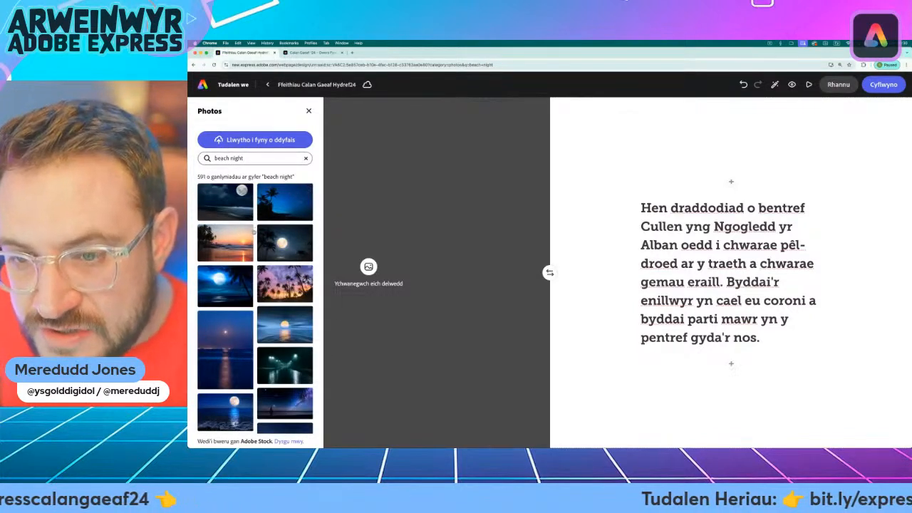
{"action": "scroll", "coordinate": [251, 240], "scroll_direction": "down", "scroll_amount": 1}
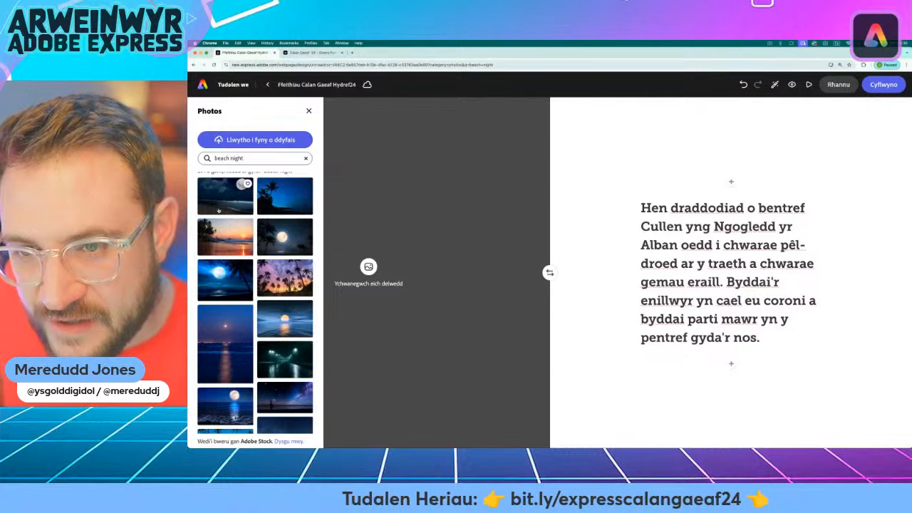
{"action": "left_click", "coordinate": [235, 193]}
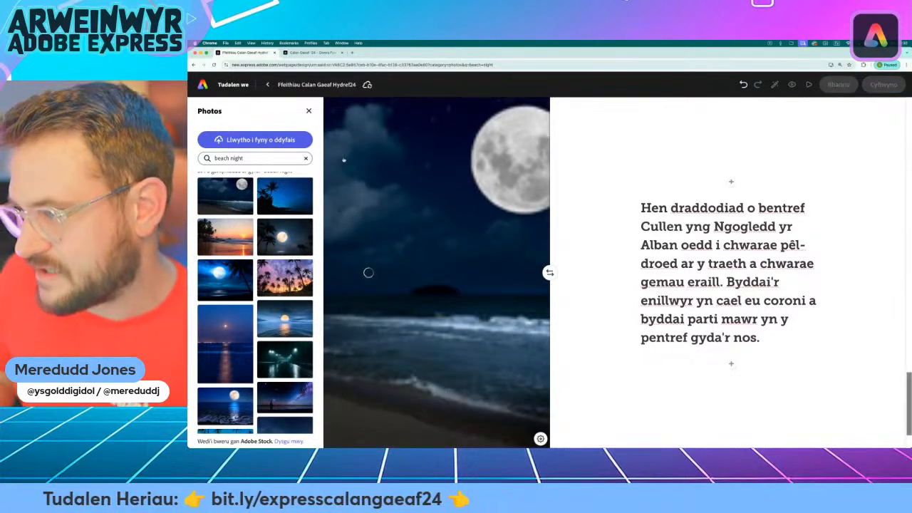
Step: Add an image below the Cullen paragraph, searching the photos for "bagpipes" and choosing the piper standing on a rocky hilltop
{"action": "left_click", "coordinate": [309, 112]}
{"action": "scroll", "coordinate": [460, 292], "scroll_direction": "down", "scroll_amount": 1}
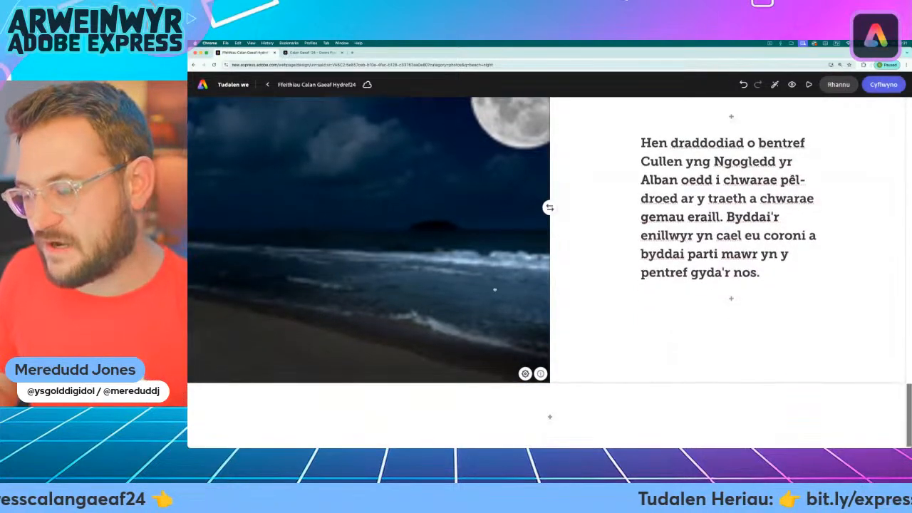
{"action": "left_click", "coordinate": [731, 298]}
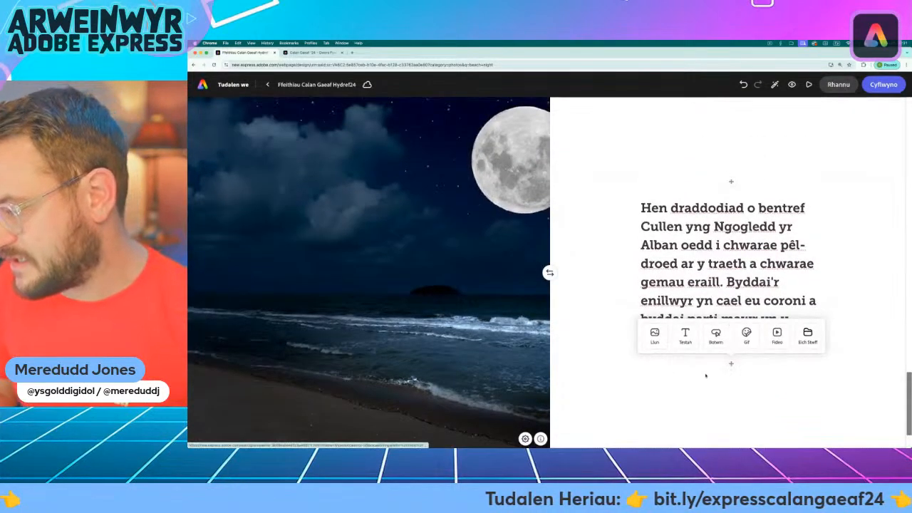
{"action": "left_click", "coordinate": [654, 334]}
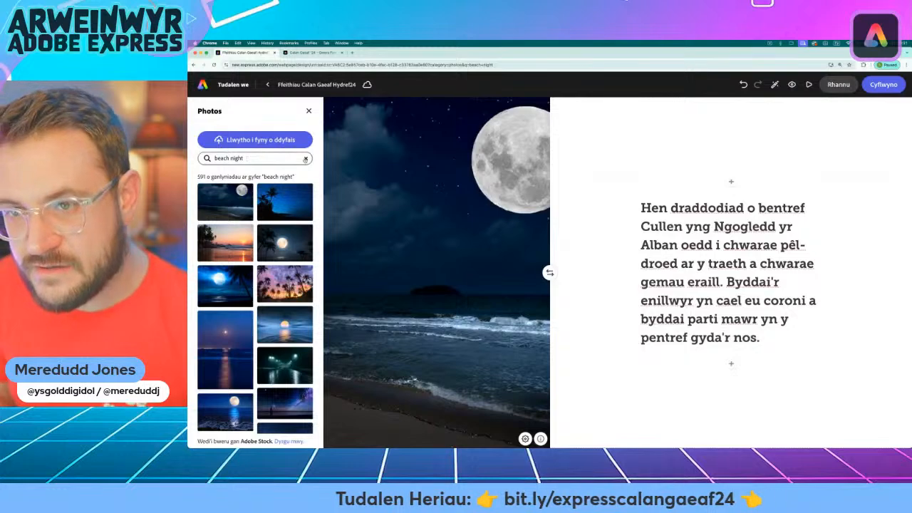
{"action": "left_click", "coordinate": [305, 159]}
{"action": "type", "text": "bag"}
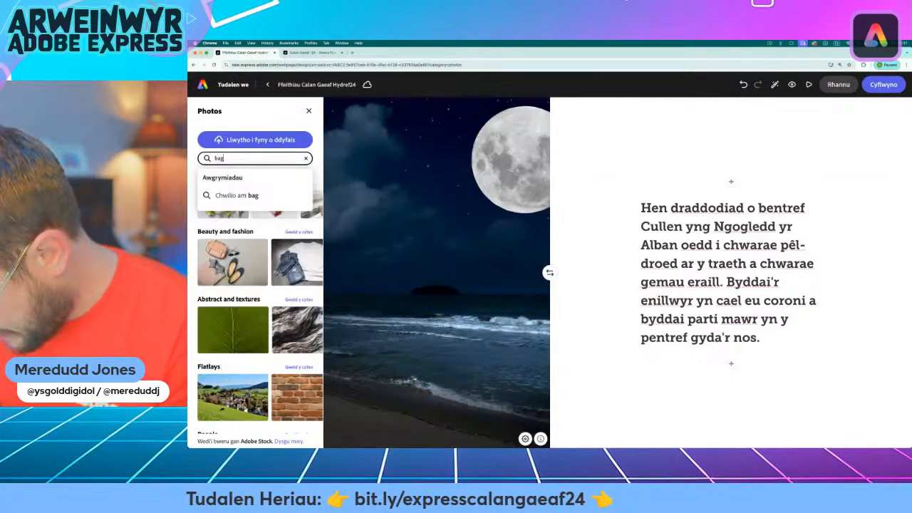
{"action": "type", "text": "pipes"}
{"action": "key", "text": "Return"}
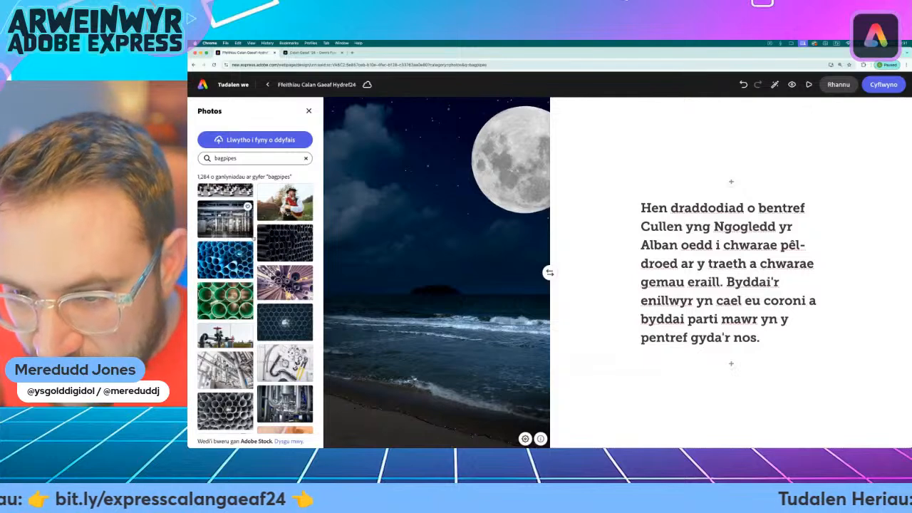
{"action": "scroll", "coordinate": [255, 303], "scroll_direction": "down", "scroll_amount": 10}
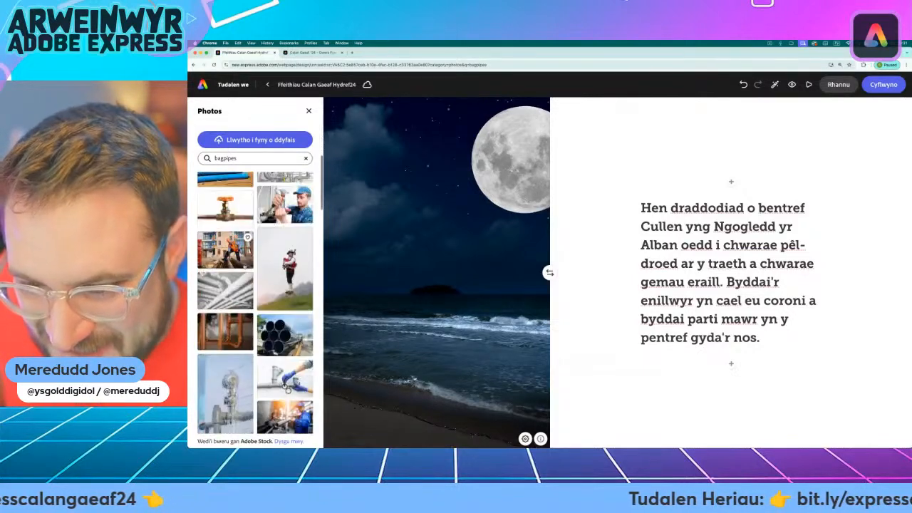
{"action": "left_click", "coordinate": [285, 269]}
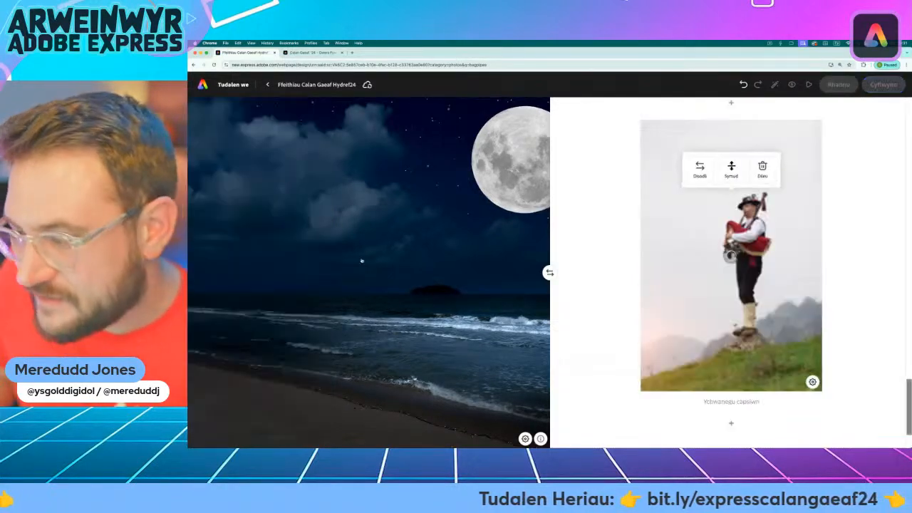
Step: Review the piper photo beneath the Cullen paragraph and the earlier split layouts back up to the page title
{"action": "scroll", "coordinate": [639, 255], "scroll_direction": "up", "scroll_amount": 5}
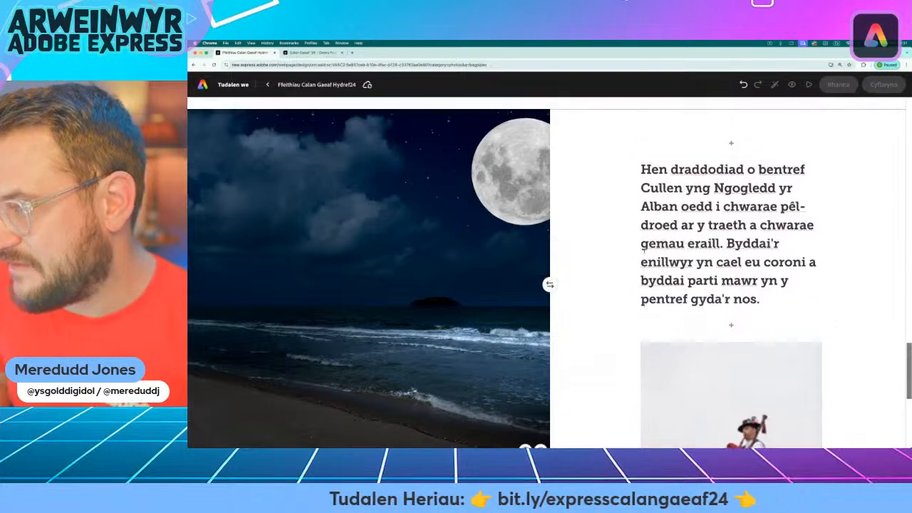
{"action": "scroll", "coordinate": [649, 254], "scroll_direction": "down", "scroll_amount": 4}
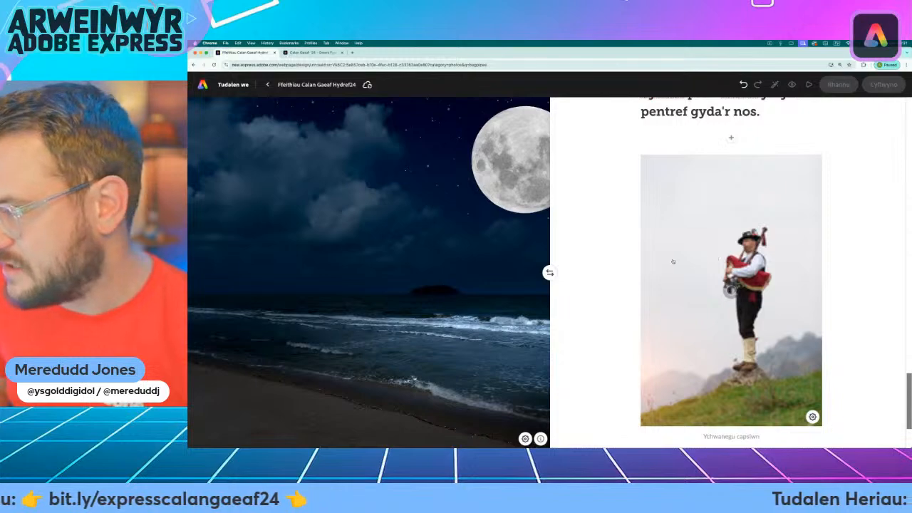
{"action": "scroll", "coordinate": [671, 262], "scroll_direction": "down", "scroll_amount": 3}
{"action": "scroll", "coordinate": [688, 263], "scroll_direction": "up", "scroll_amount": 15}
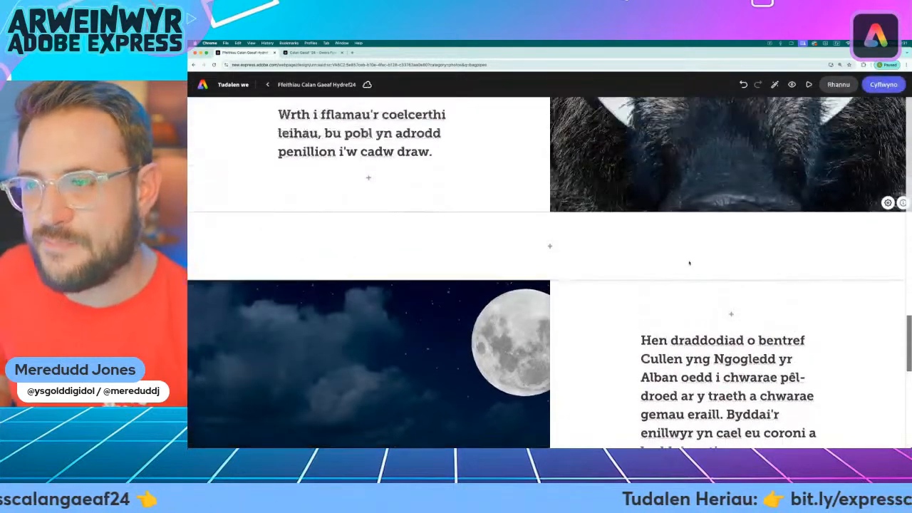
{"action": "scroll", "coordinate": [549, 212], "scroll_direction": "up", "scroll_amount": 2}
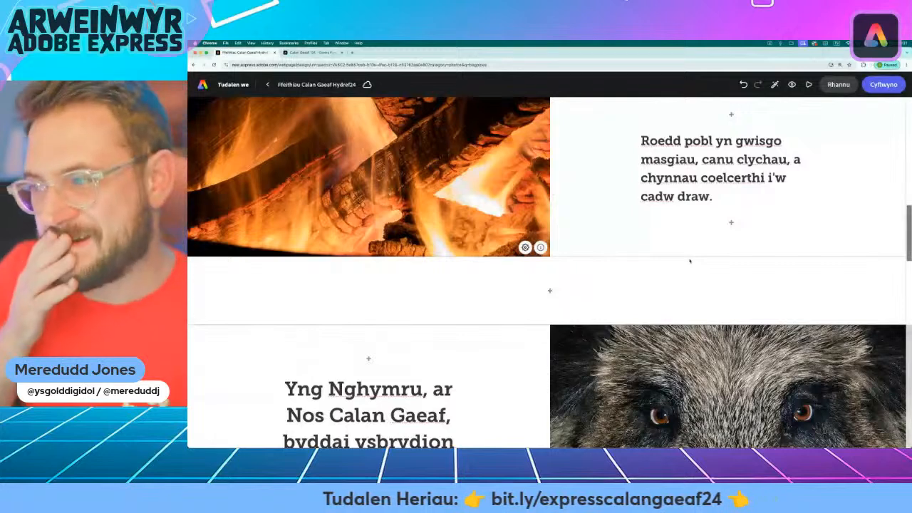
{"action": "scroll", "coordinate": [627, 208], "scroll_direction": "up", "scroll_amount": 10}
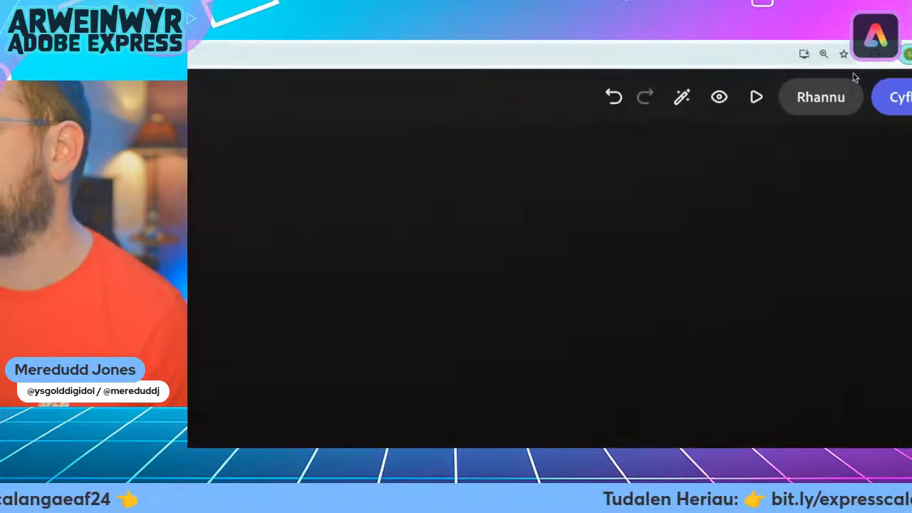
Step: Open the publishing options for sharing the web page, look them over and dismiss them without creating a link
{"action": "left_click", "coordinate": [821, 111]}
{"action": "left_click", "coordinate": [810, 236]}
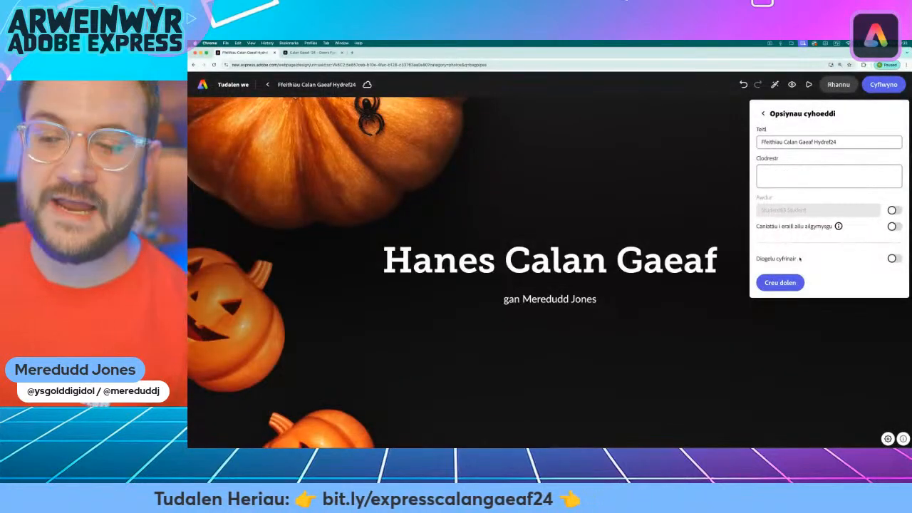
{"action": "left_click", "coordinate": [749, 254]}
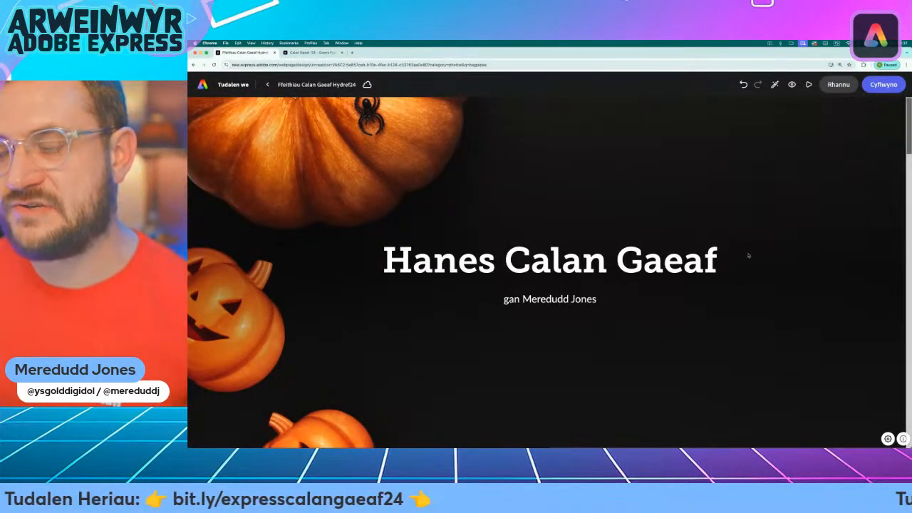
Step: Look through the whole page from the title to the piper photo and back up to the wild boar layout
{"action": "scroll", "coordinate": [506, 276], "scroll_direction": "down", "scroll_amount": 10}
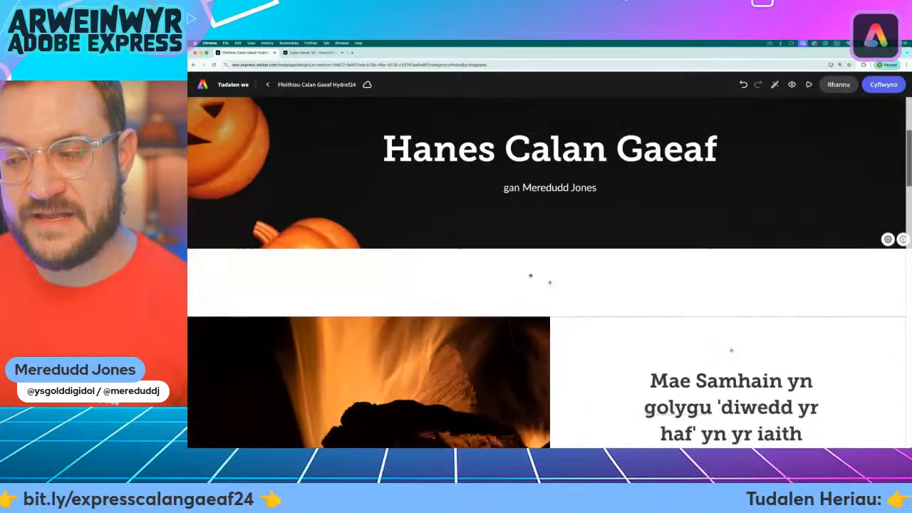
{"action": "scroll", "coordinate": [536, 278], "scroll_direction": "down", "scroll_amount": 10}
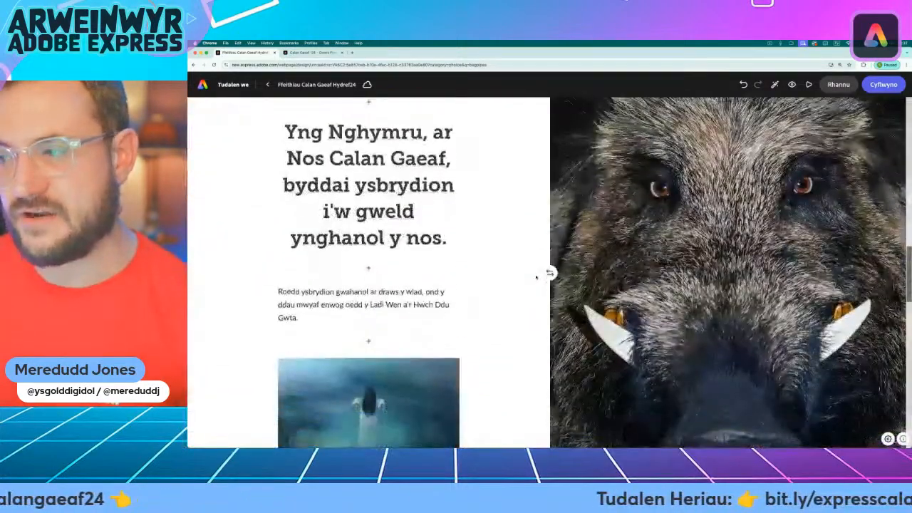
{"action": "scroll", "coordinate": [536, 278], "scroll_direction": "down", "scroll_amount": 3}
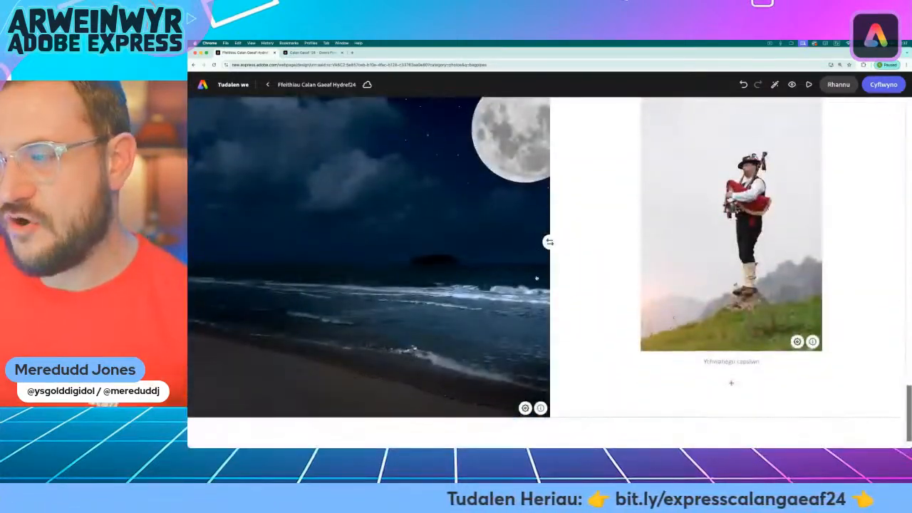
{"action": "scroll", "coordinate": [535, 278], "scroll_direction": "up", "scroll_amount": 3}
{"action": "scroll", "coordinate": [545, 275], "scroll_direction": "up", "scroll_amount": 20}
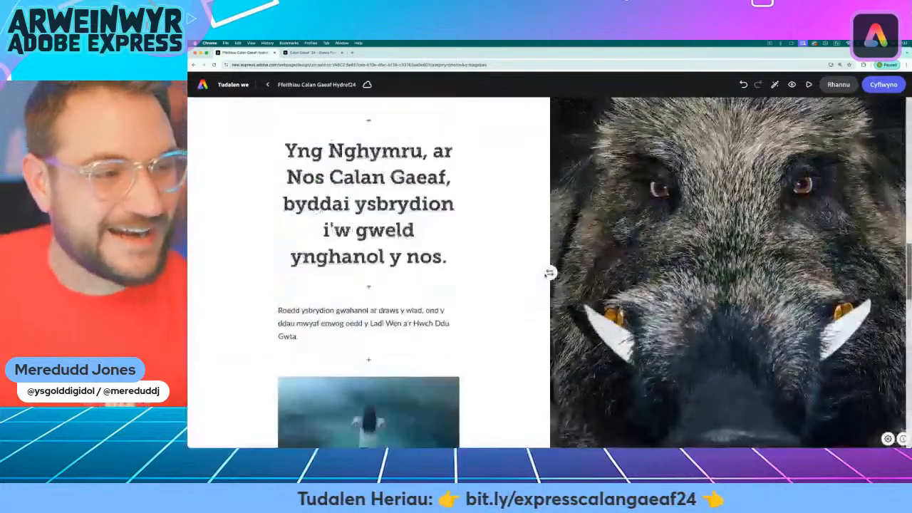